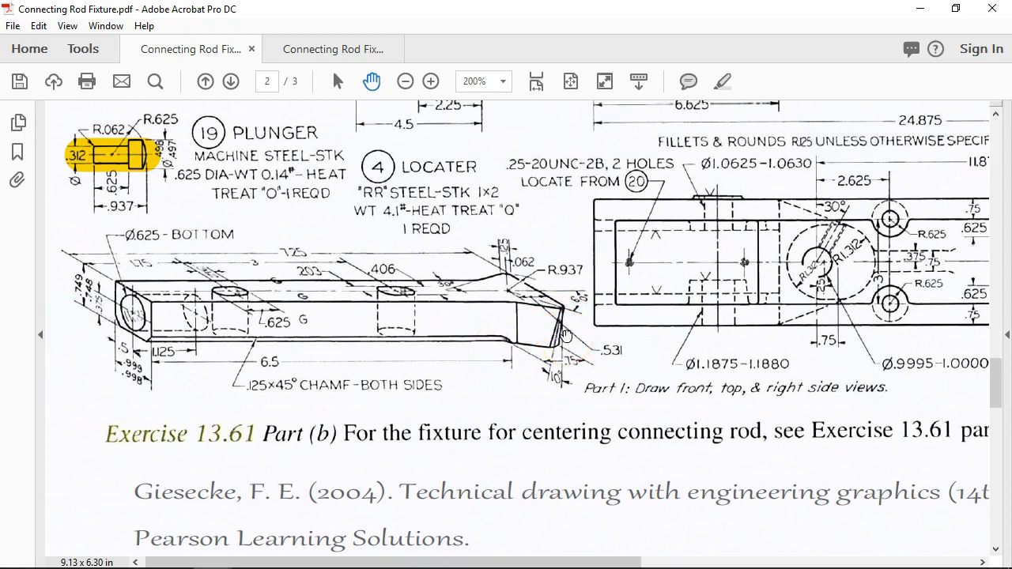
Reduce the Connecting Rod Fixture PDF from full screen to a smaller window, minimize it, and switch to SOLIDWORKS.
left_click(920, 8)
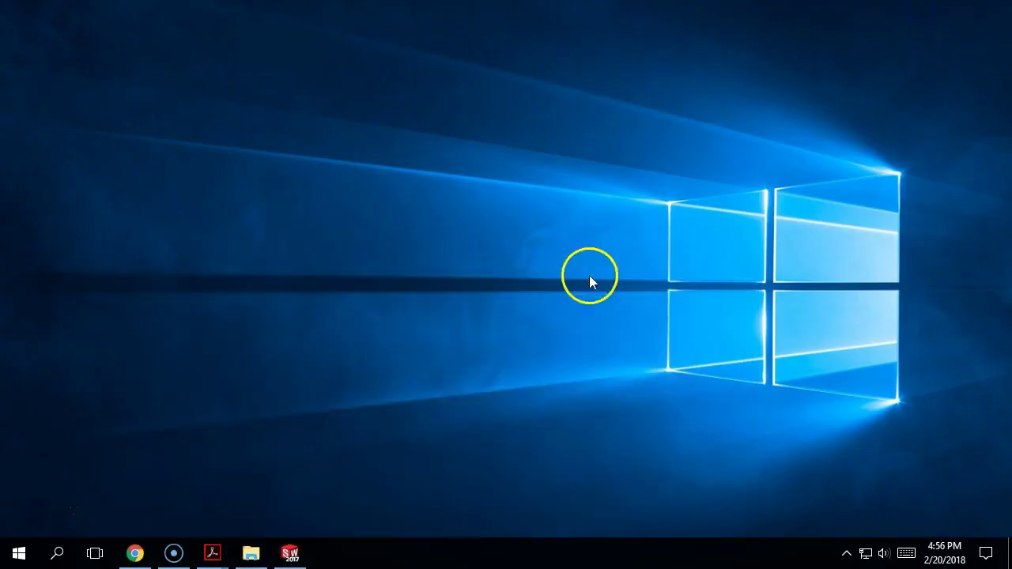
left_click(291, 554)
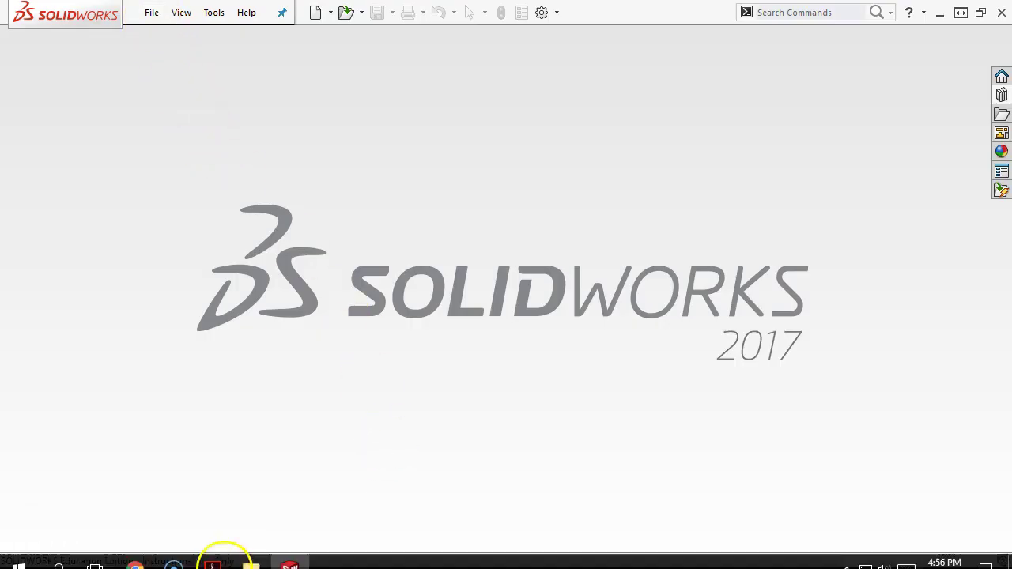
left_click(212, 553)
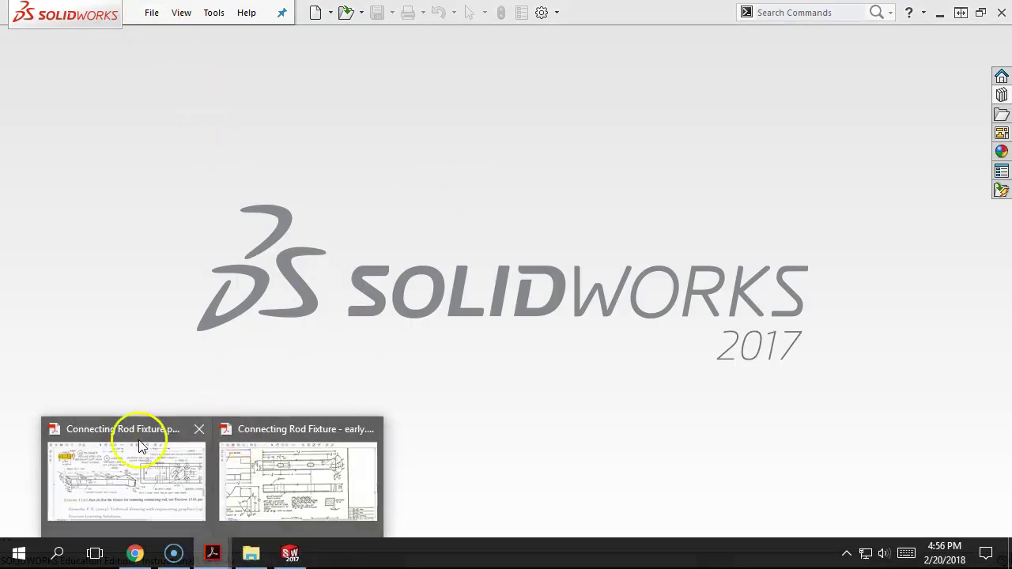
left_click(162, 467)
double_click(412, 8)
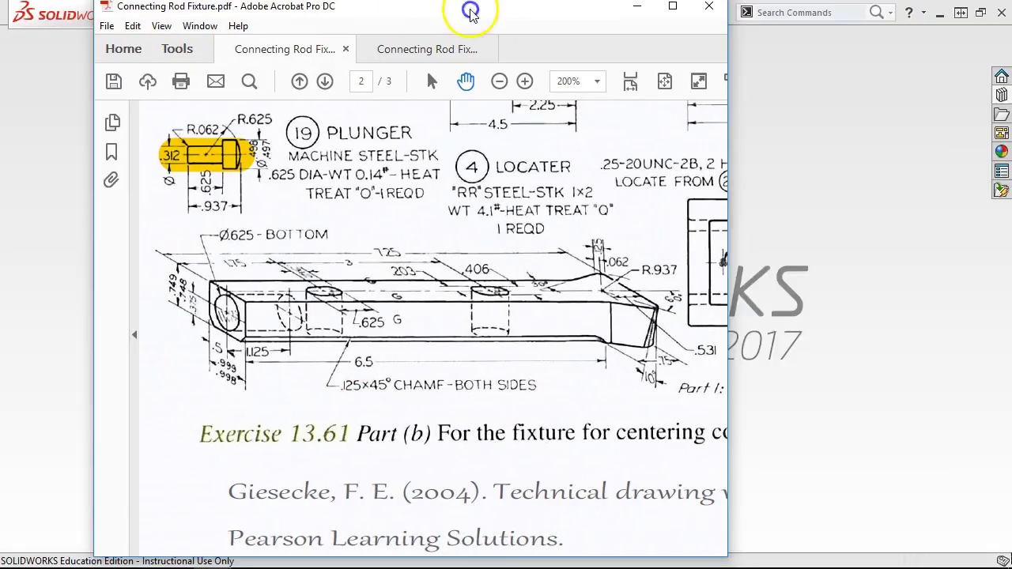
left_click(639, 7)
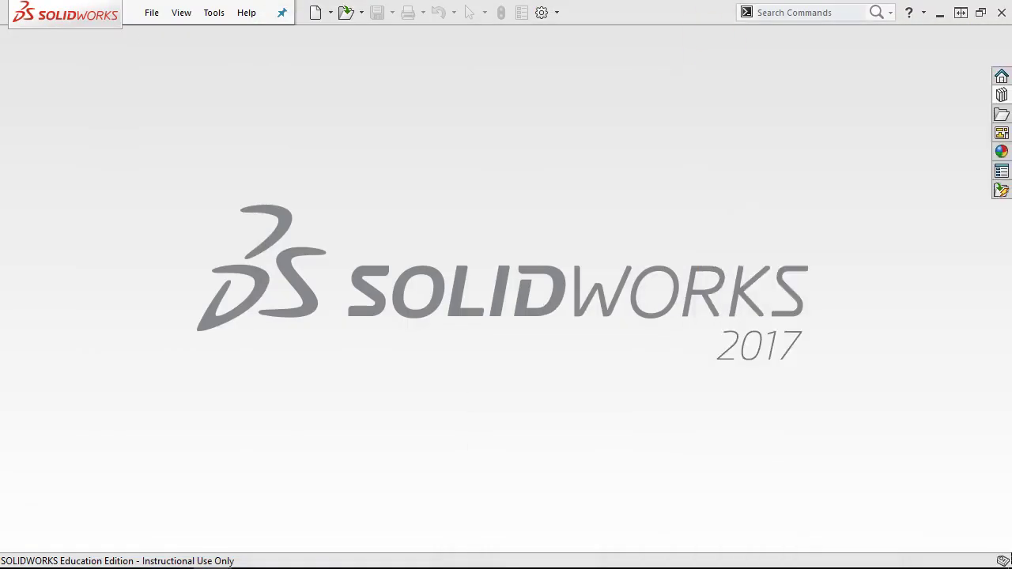
Create a new part document from the Part inch template.
left_click(146, 12)
left_click(168, 36)
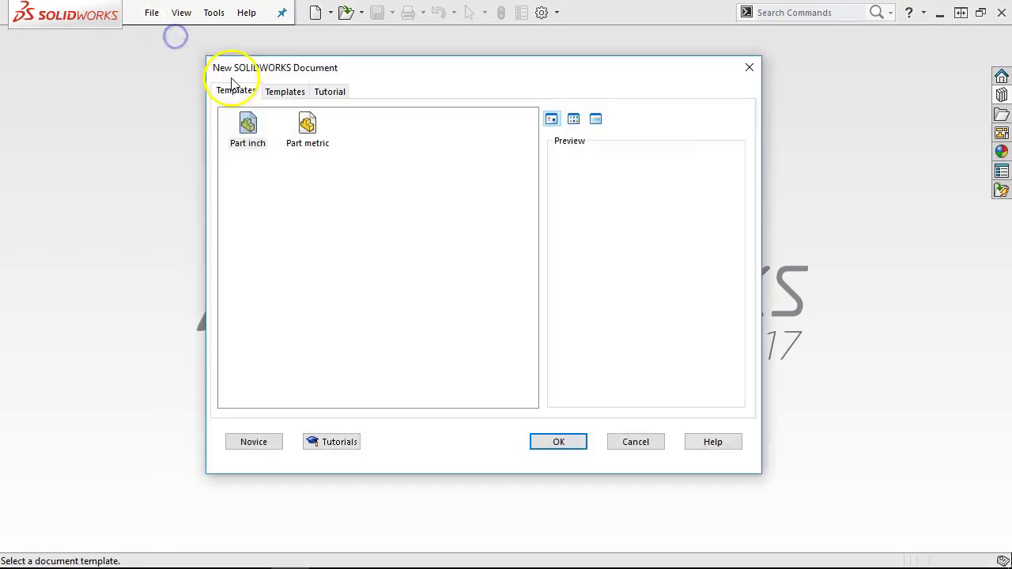
double_click(248, 128)
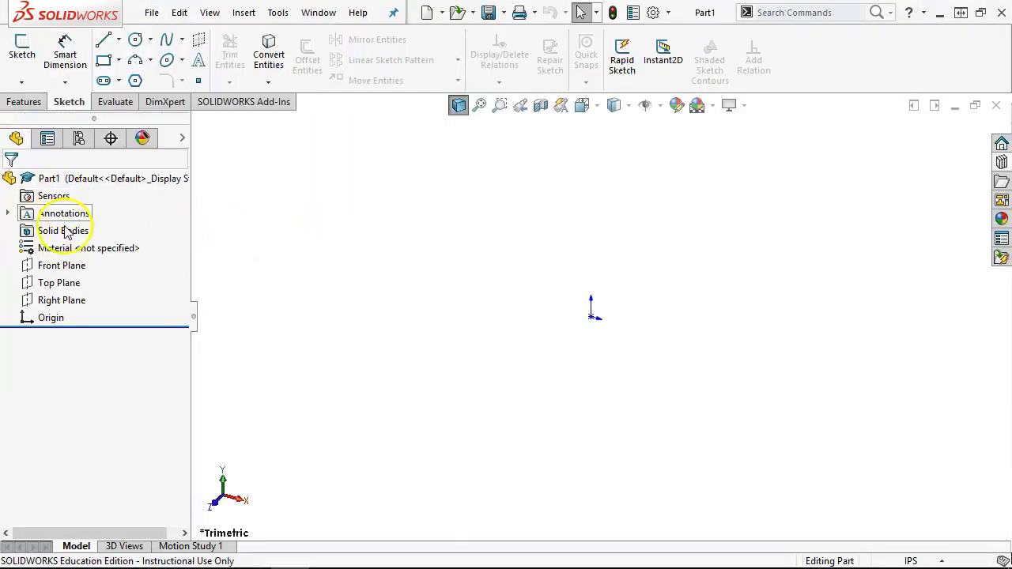
Start a sketch on the Top Plane and add an infinite-length horizontal centerline through the origin.
left_click(62, 285)
left_click(71, 263)
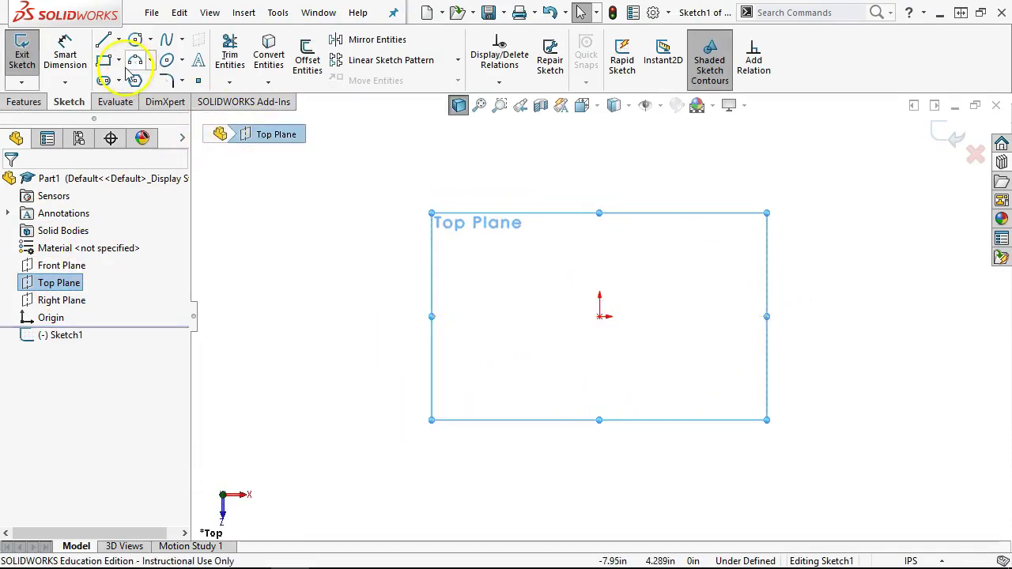
left_click(118, 39)
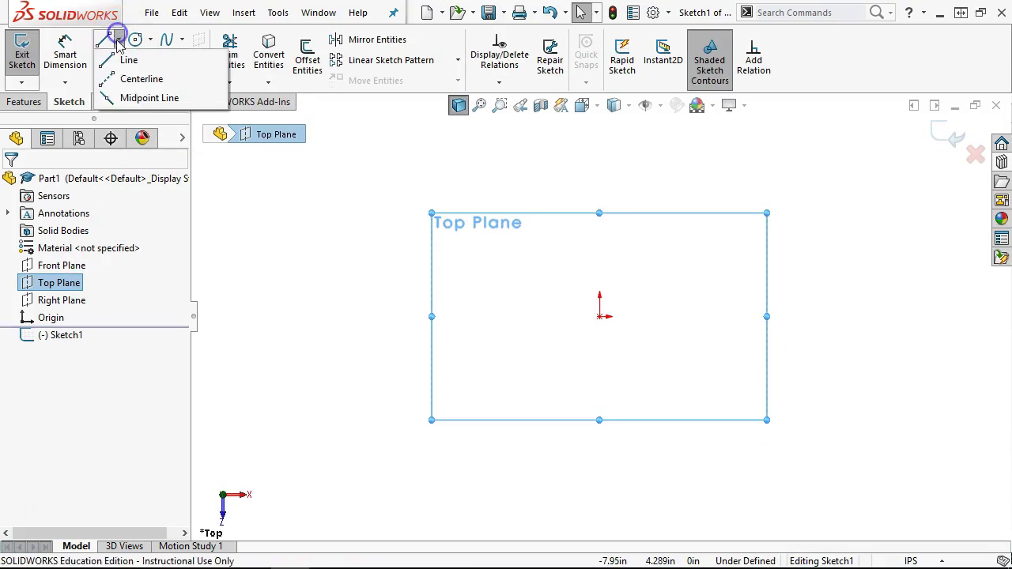
left_click(135, 79)
left_click(75, 381)
left_click(59, 293)
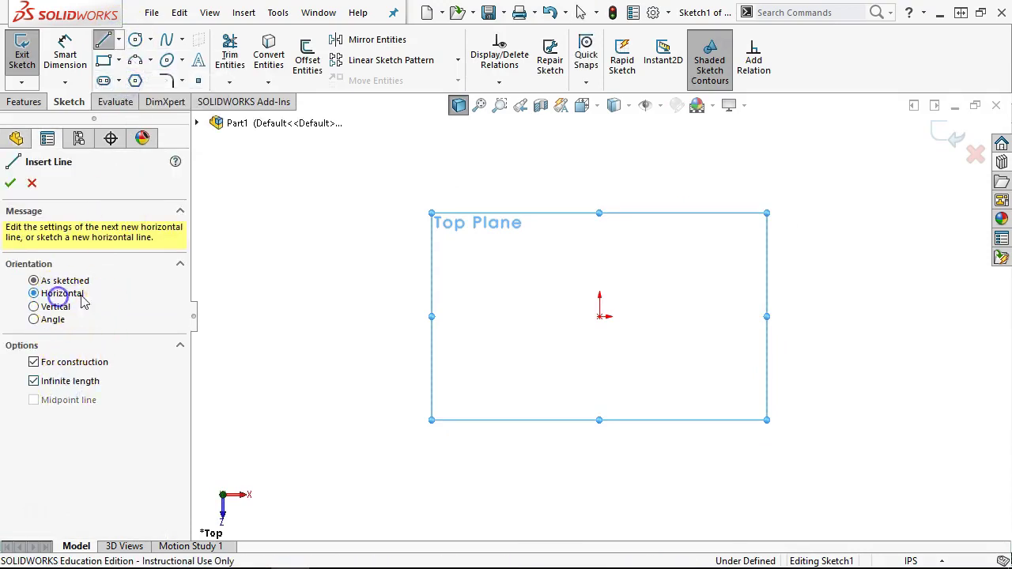
left_click(600, 317)
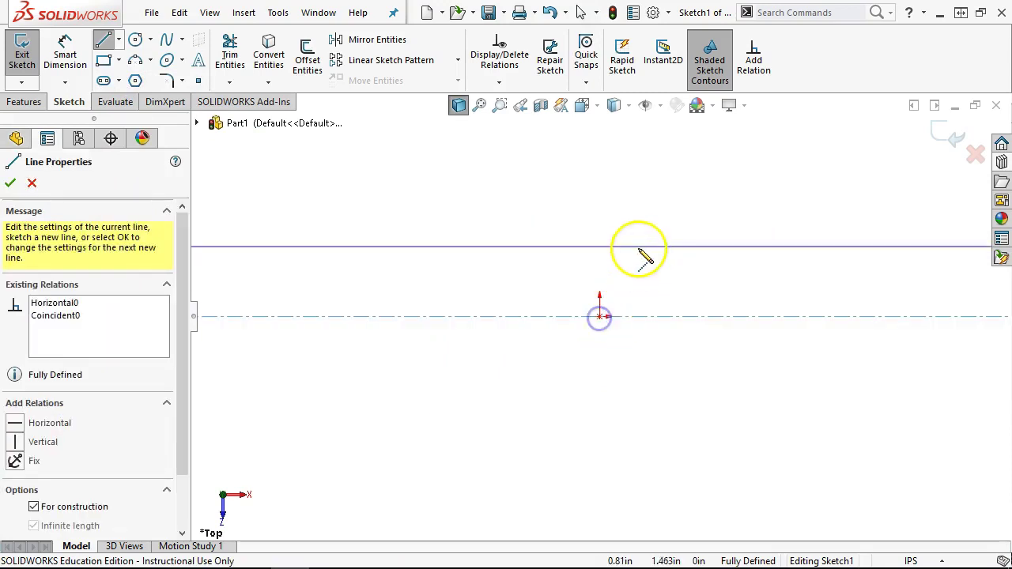
right_click(638, 247)
left_click(678, 258)
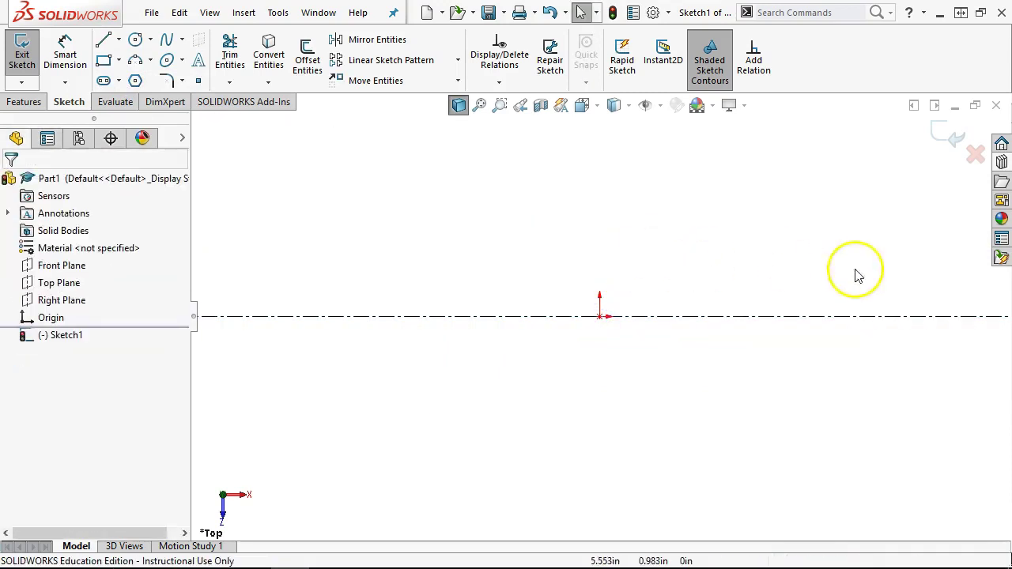
Sketch an open line profile about 5.1 in long: about 1.15 in up from the origin, across, about 1.19 in diagonally outward, and down to the centerline.
left_click(100, 44)
left_click(600, 316)
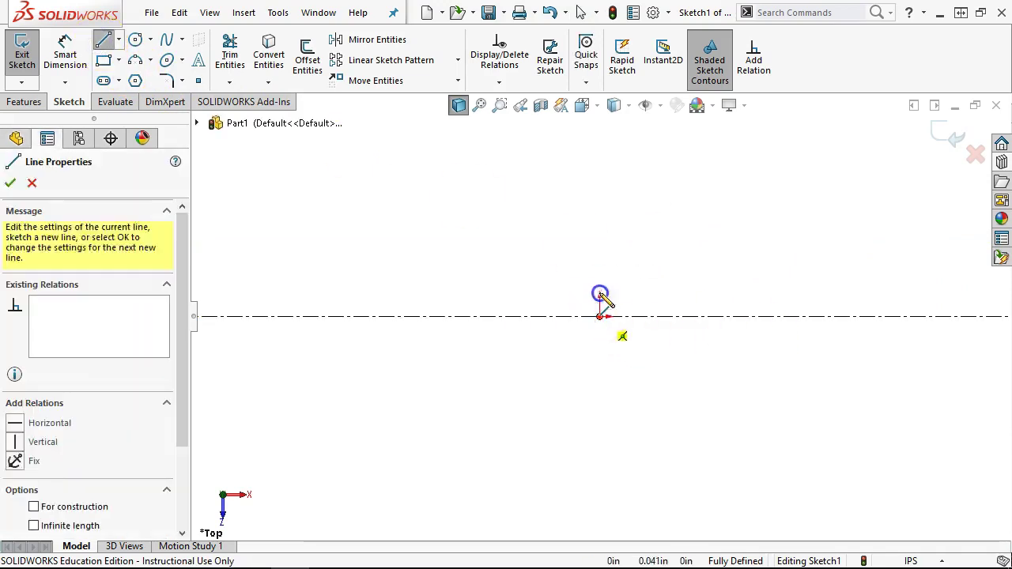
left_click(599, 262)
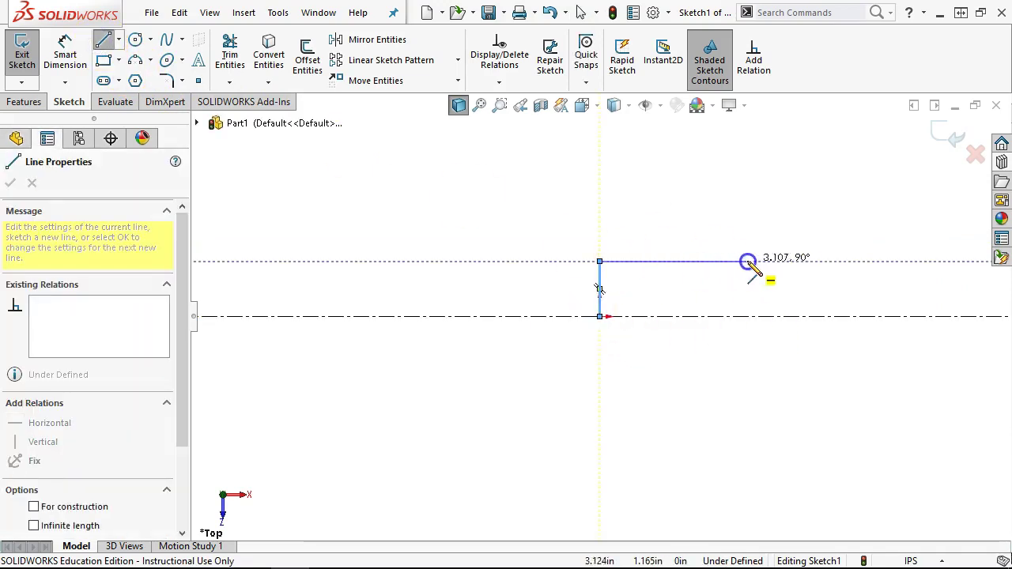
left_click(794, 262)
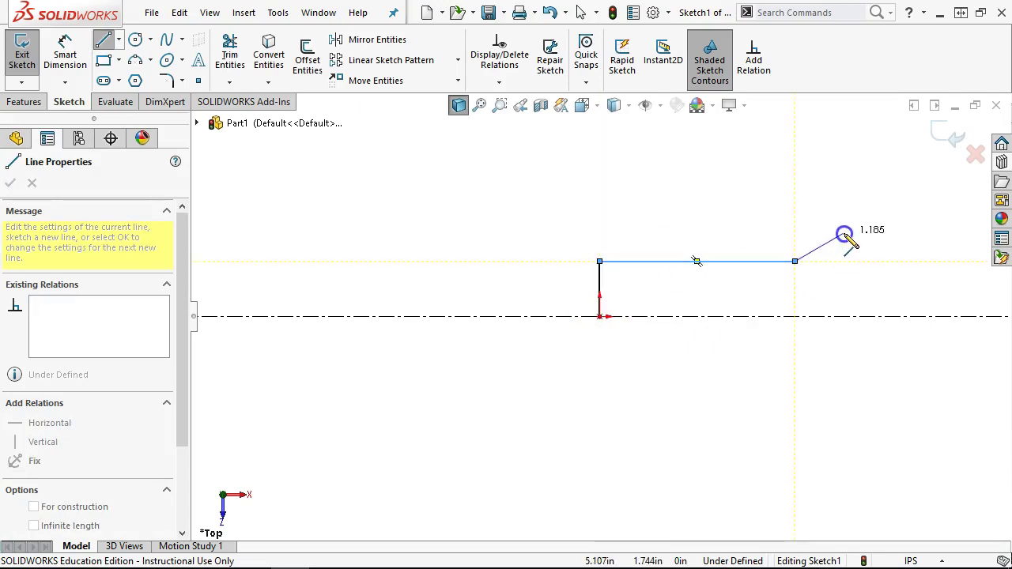
left_click(844, 233)
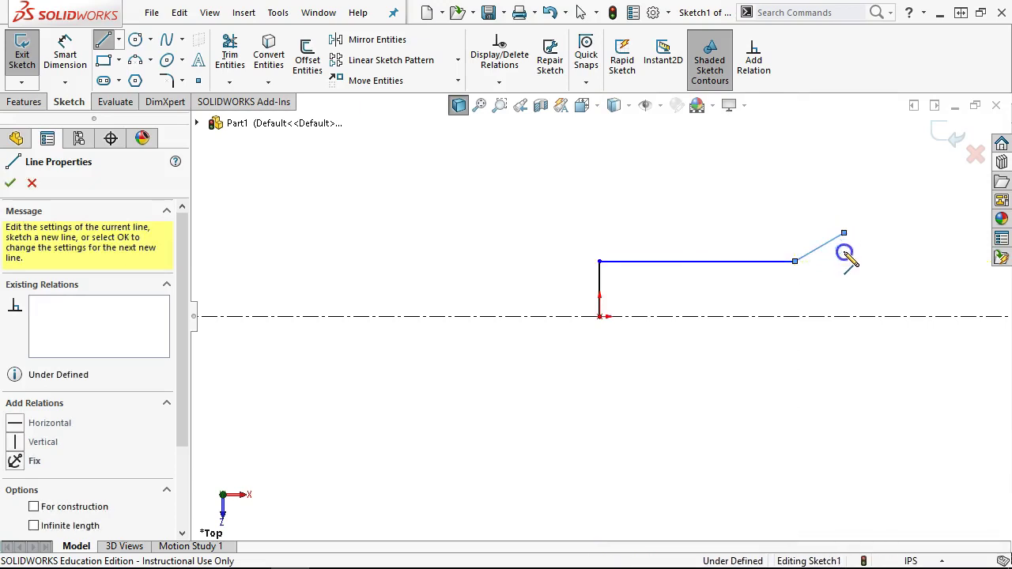
left_click(844, 316)
right_click(865, 257)
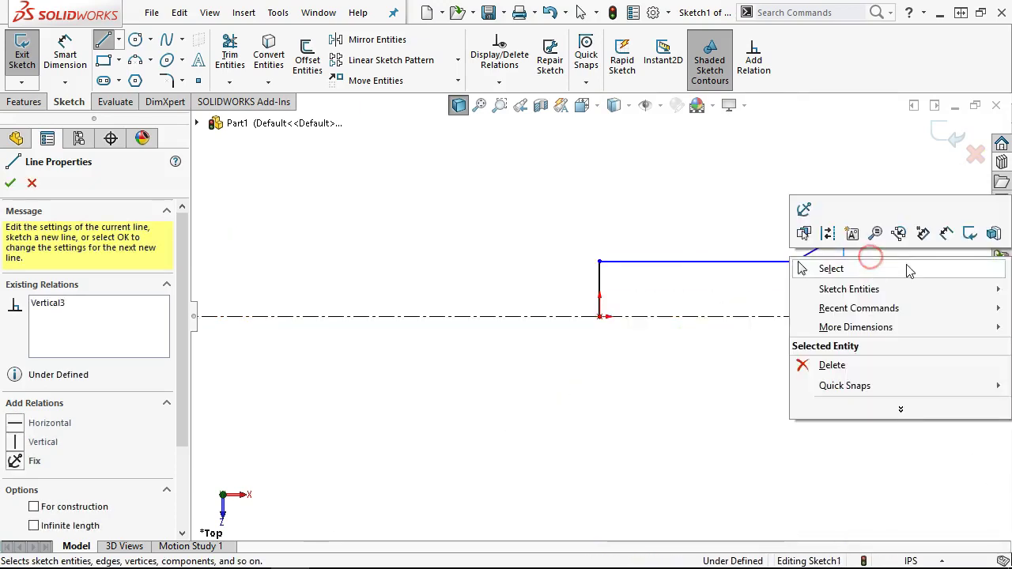
left_click(904, 269)
key("f")
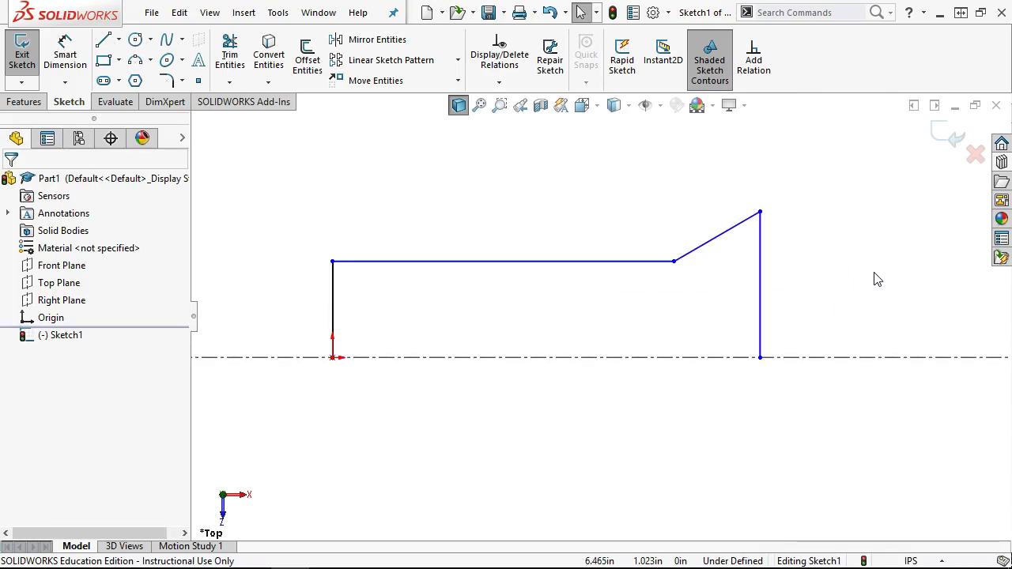
left_click(841, 272)
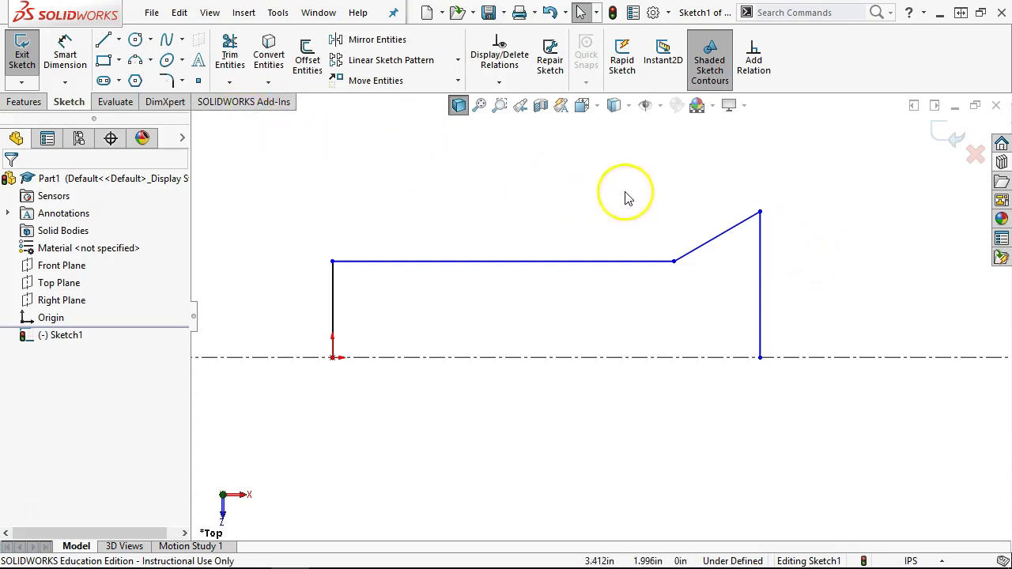
Sketch a centerpoint arc centered on the centerline about 4.45 in from the origin, crossing the upper end of the sloped line.
left_click(149, 61)
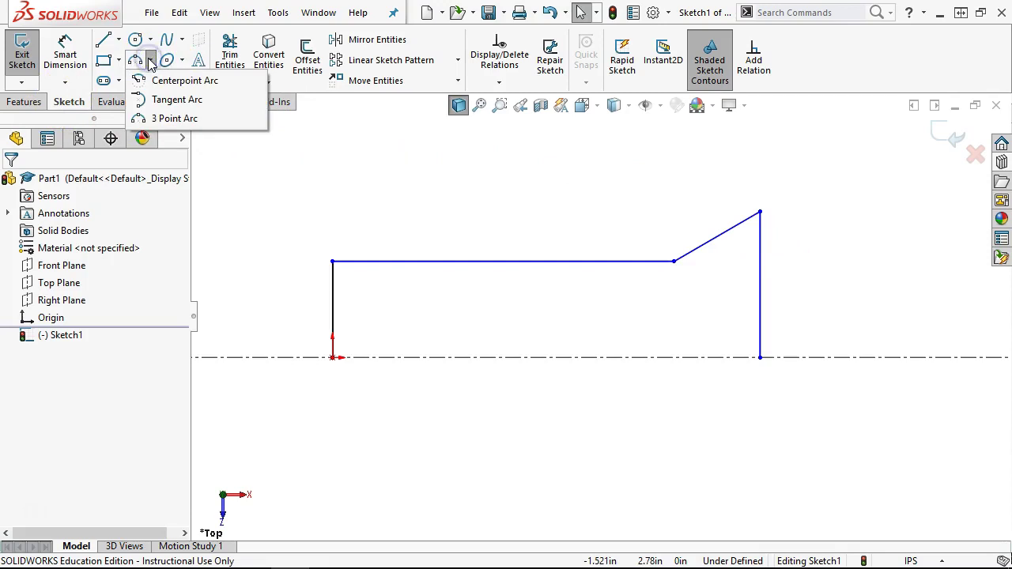
left_click(162, 84)
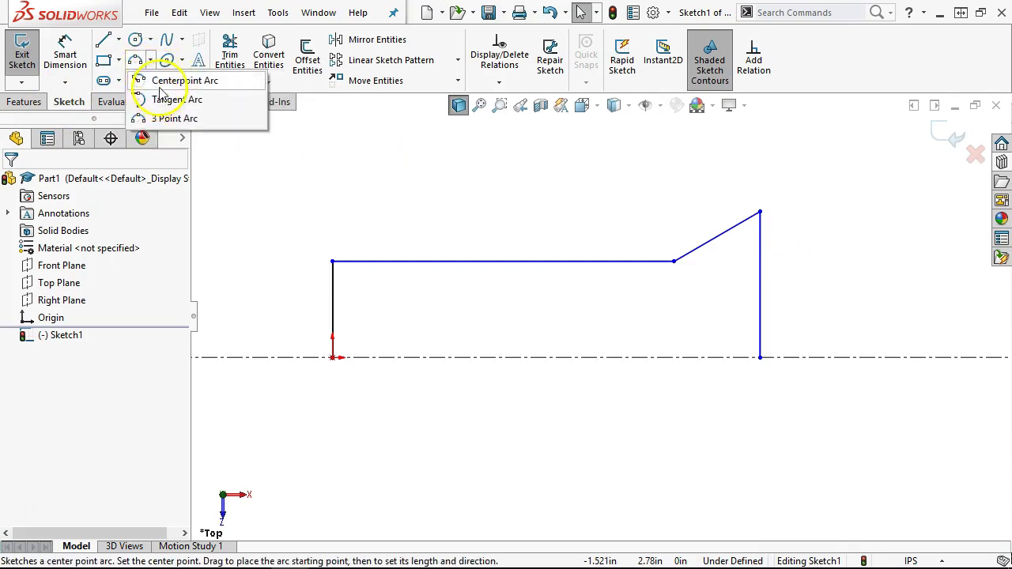
left_click(705, 357)
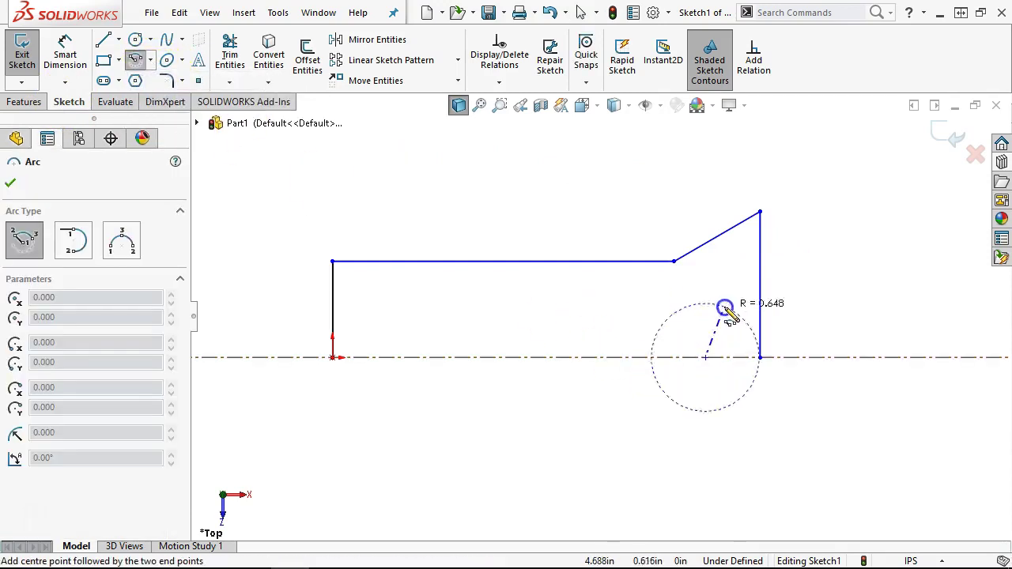
left_click(719, 214)
left_click(785, 235)
right_click(793, 255)
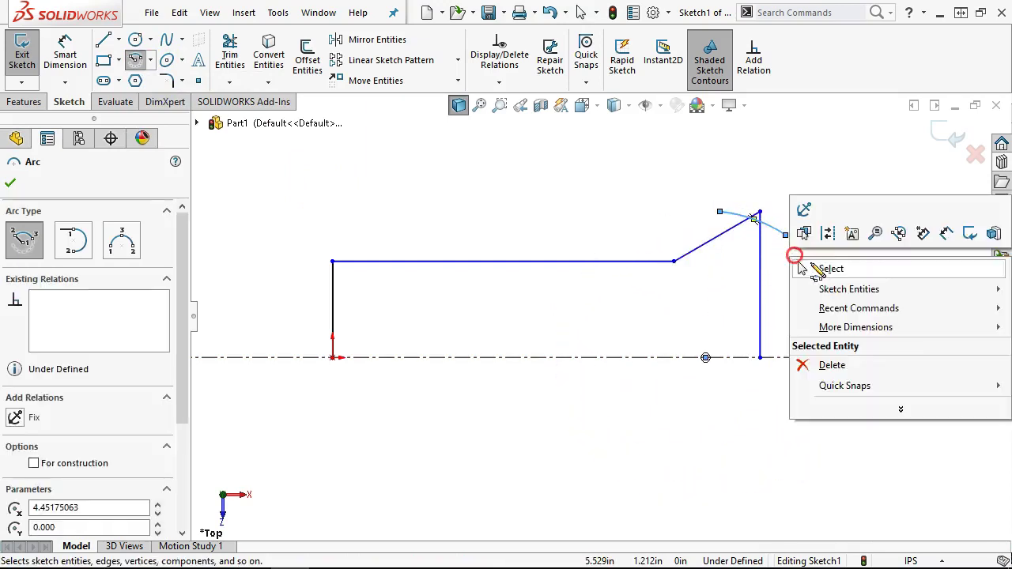
left_click(819, 269)
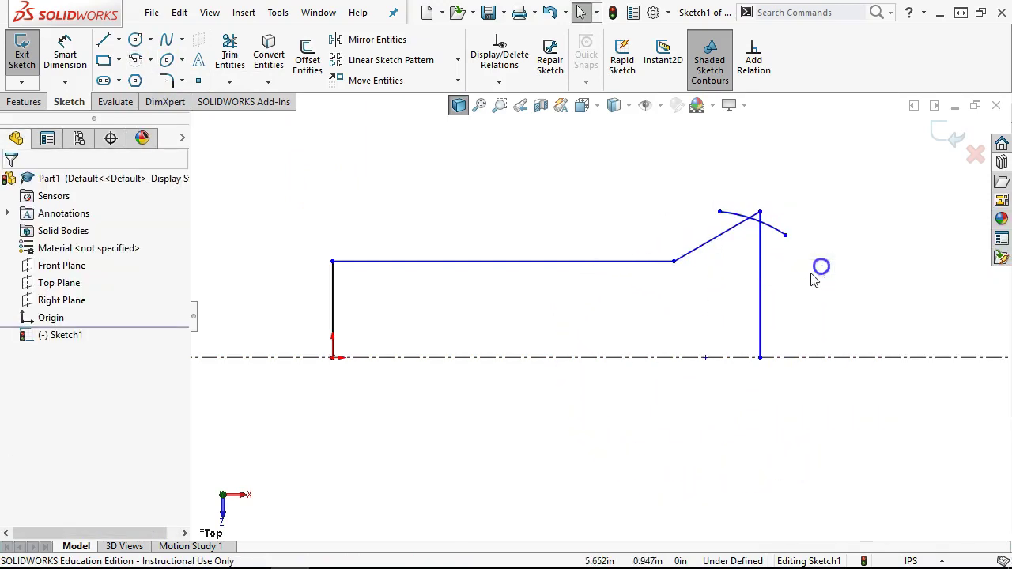
Dimension the overall length between the profile's two vertical end lines as 7.25 in.
left_click(65, 55)
left_click(333, 294)
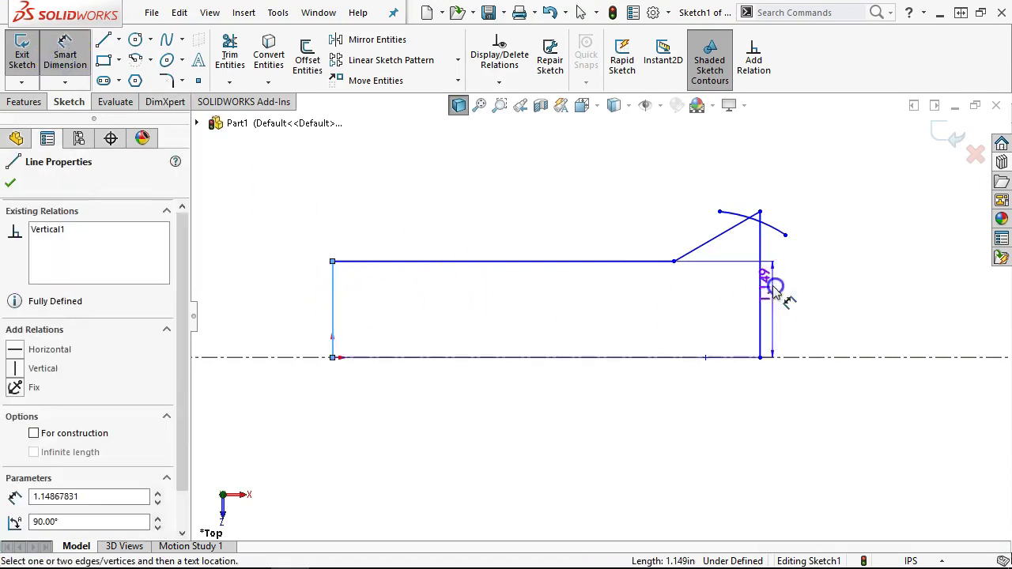
left_click(761, 285)
left_click(607, 161)
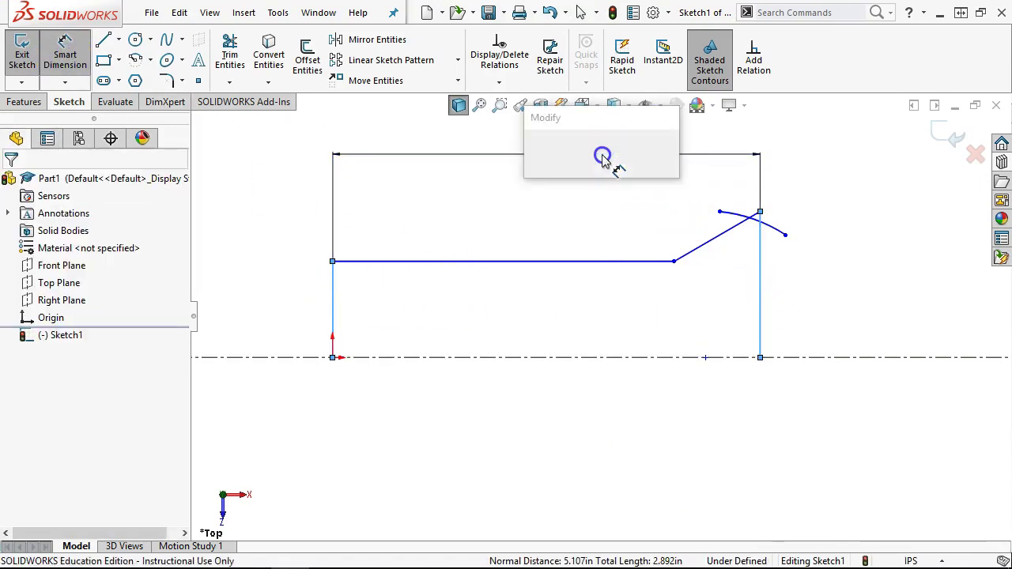
type("7.25")
key("Return")
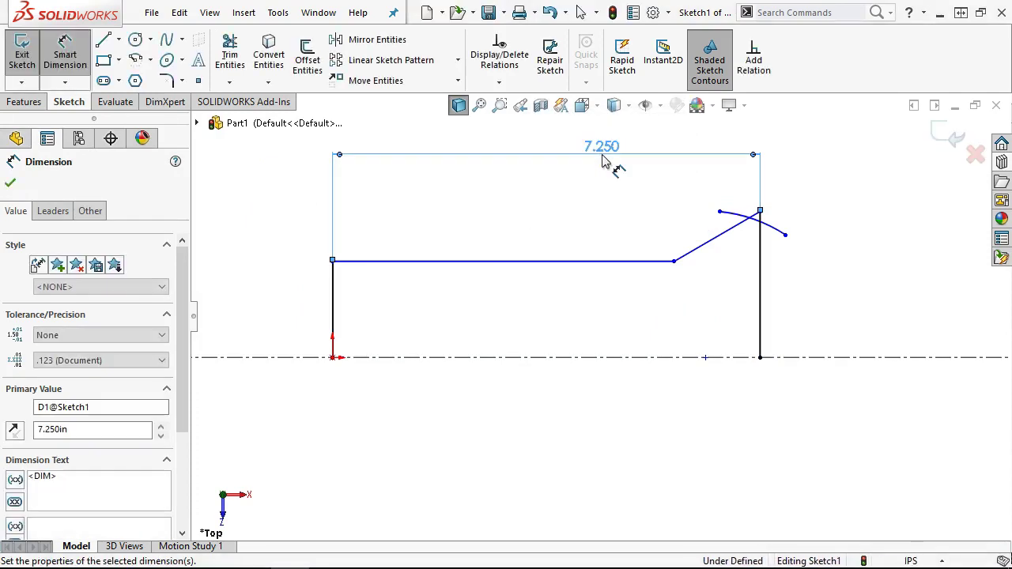
Dimension the bar's full width from the long horizontal line symmetrically across the centerline as 0.999 in.
left_click(627, 247)
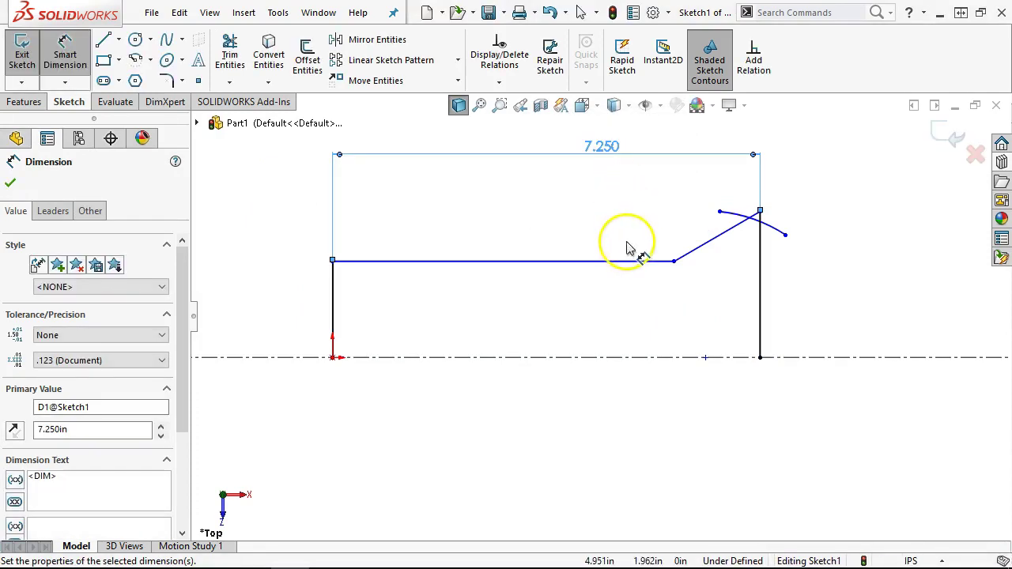
left_click(518, 257)
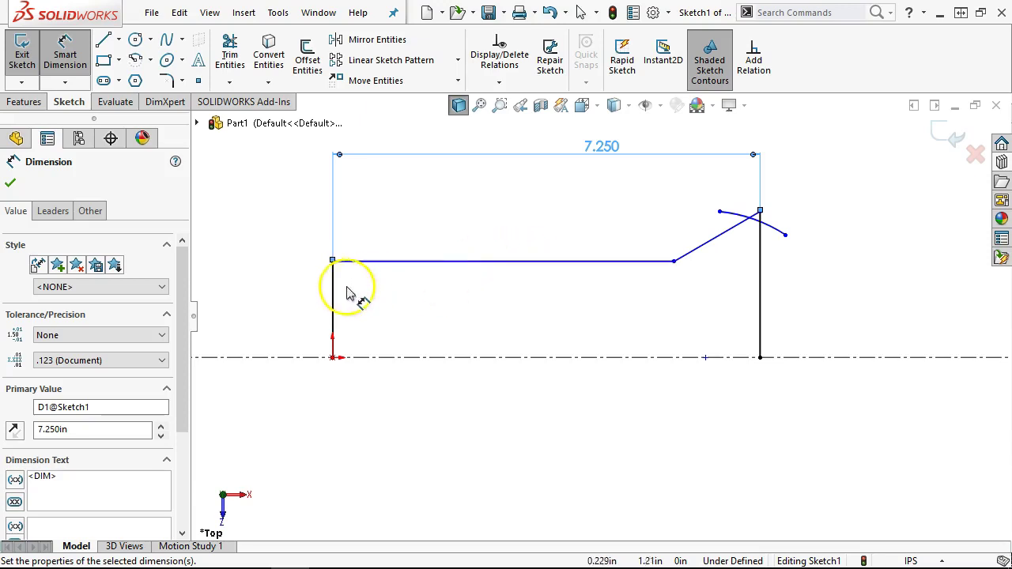
left_click(310, 360)
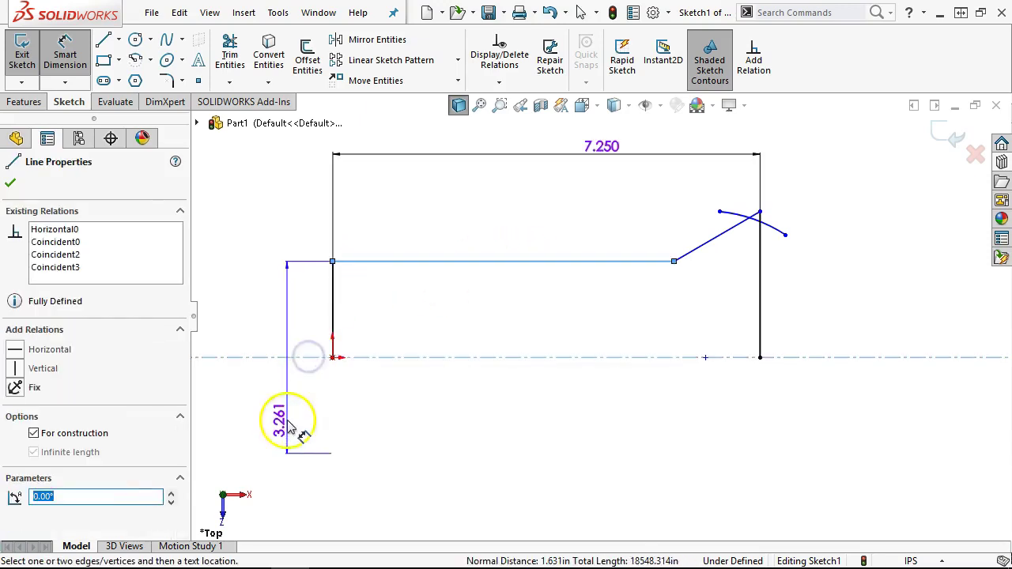
left_click(281, 420)
type(".999")
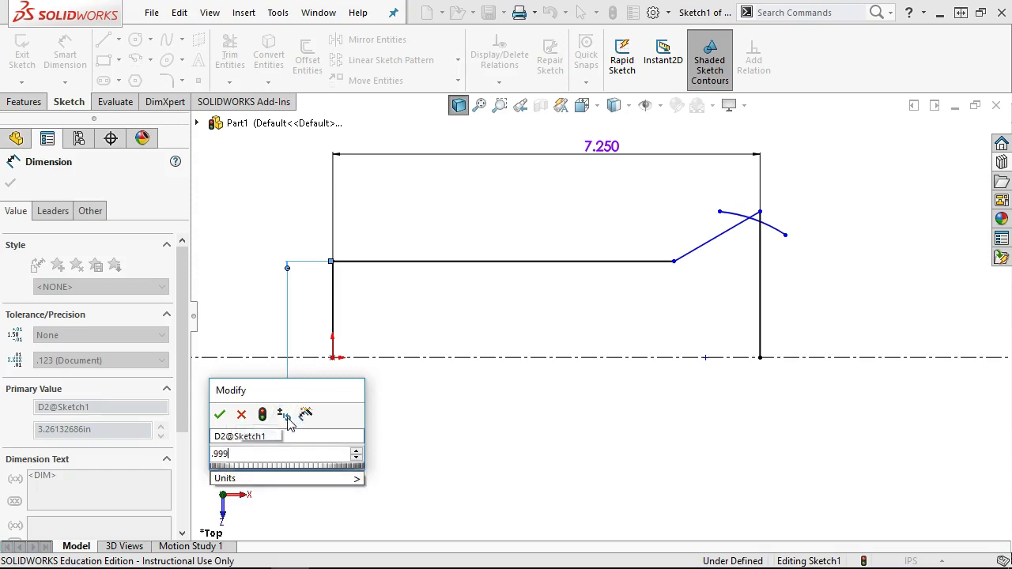
key("Return")
Dimension the arc's radius as 0.937 in and leave the dimension tool.
left_click(773, 358)
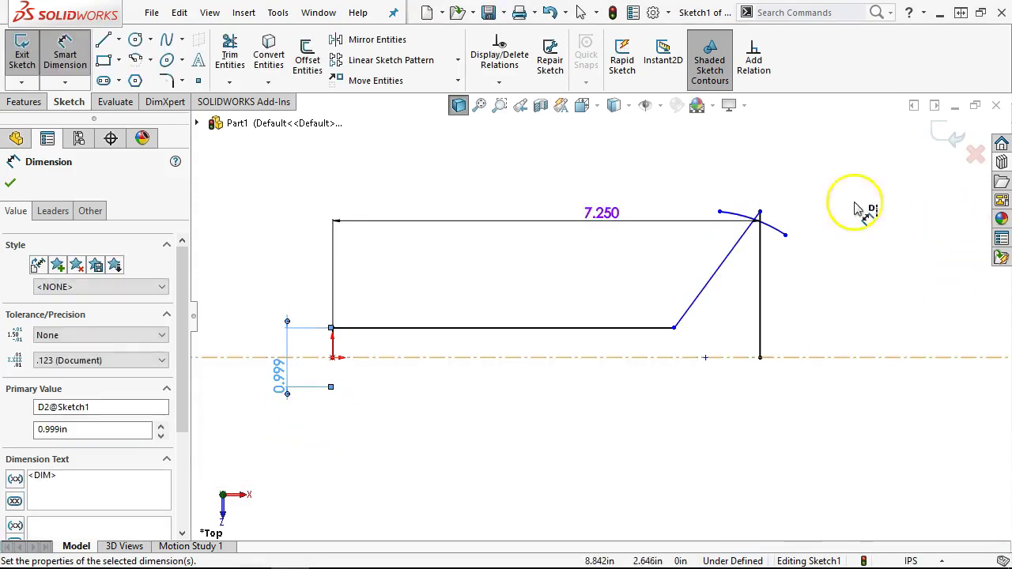
left_click(773, 223)
left_click(793, 179)
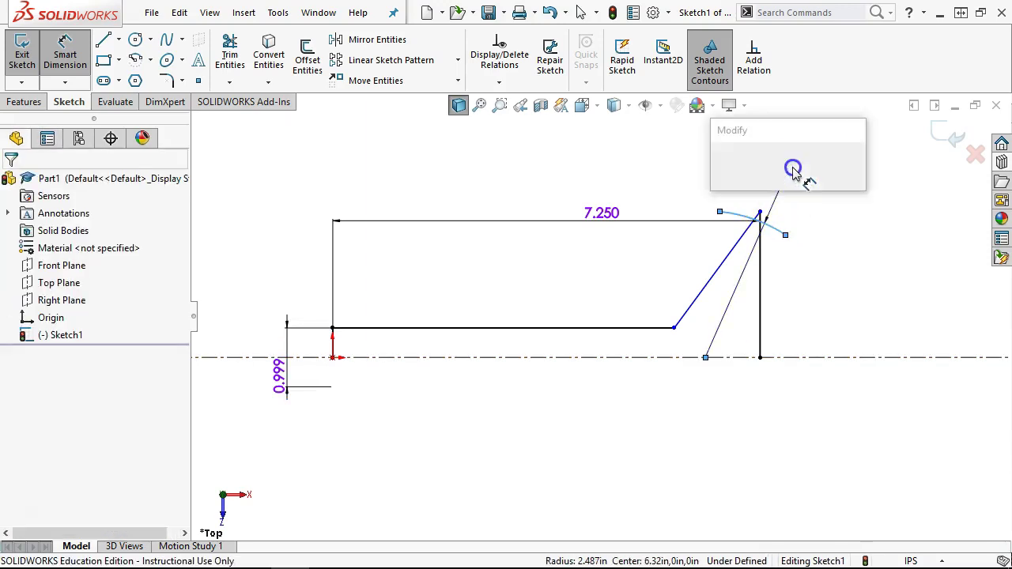
type(".937")
key("Return")
right_click(779, 266)
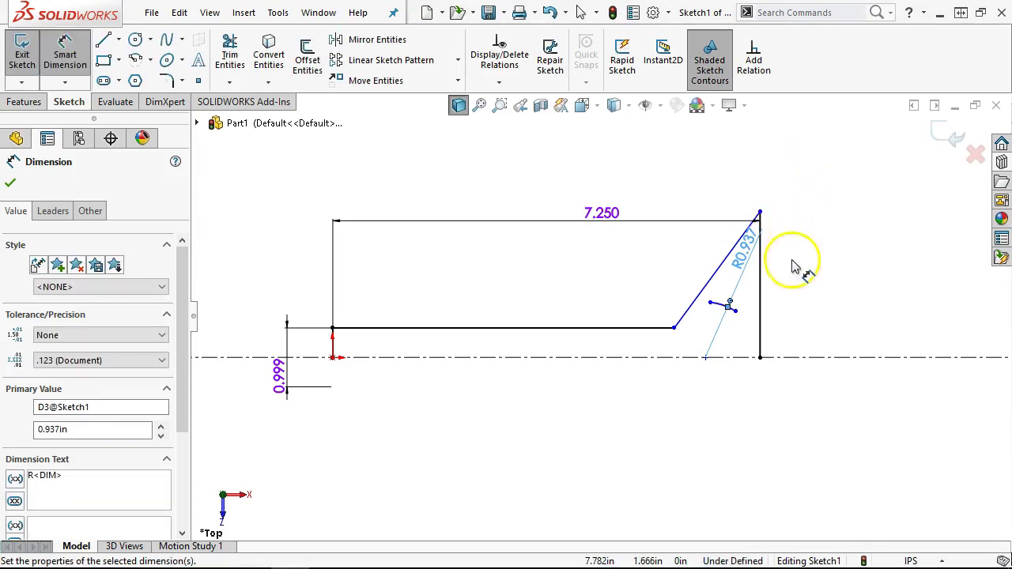
left_click(829, 311)
Lower the outer end of the sloped line and reposition the arc so it crosses that line.
mouse_move(761, 213)
left_mouse_down()
mouse_move(761, 294)
mouse_move(767, 289)
mouse_move(777, 311)
mouse_move(723, 301)
mouse_move(728, 290)
mouse_move(744, 311)
mouse_move(718, 285)
mouse_move(686, 322)
mouse_move(685, 305)
left_mouse_up()
left_click(774, 323)
left_click(776, 366)
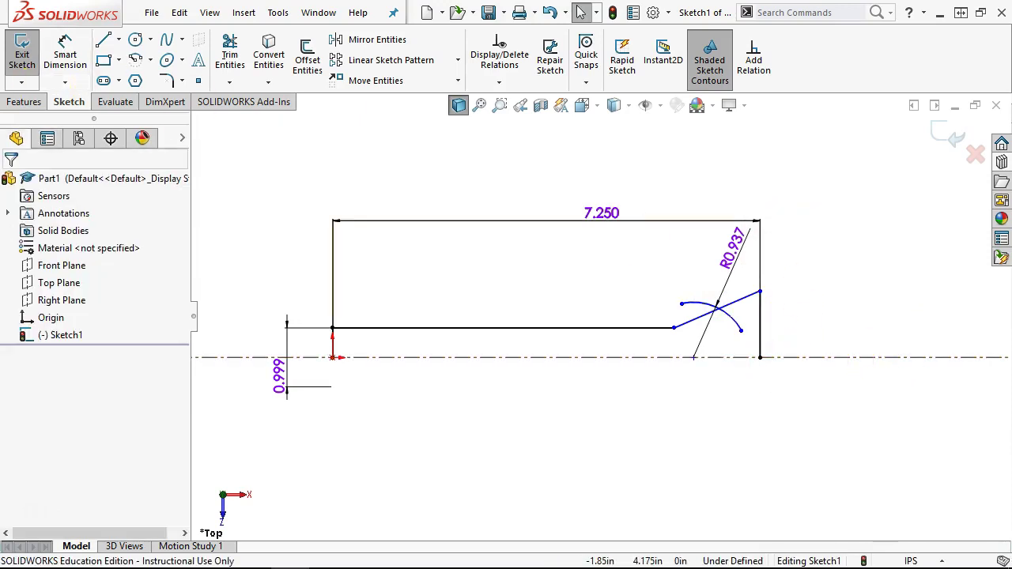
Dimension the horizontal distance from the arc's center to the vertical end line as 0.531 in and leave the dimension tool.
left_click(69, 69)
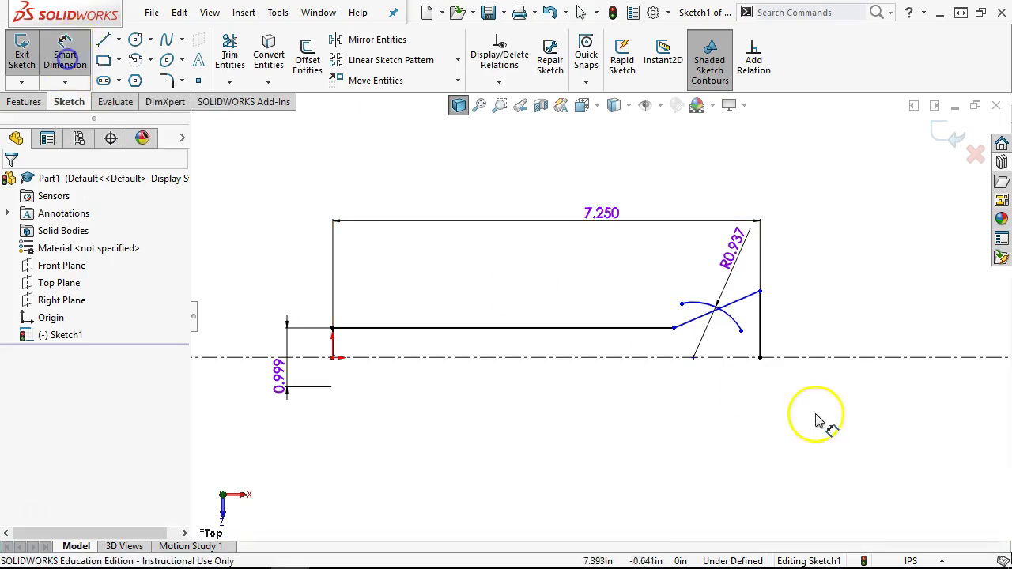
scroll(823, 423, "down", 4)
left_click(660, 244)
left_click(702, 270)
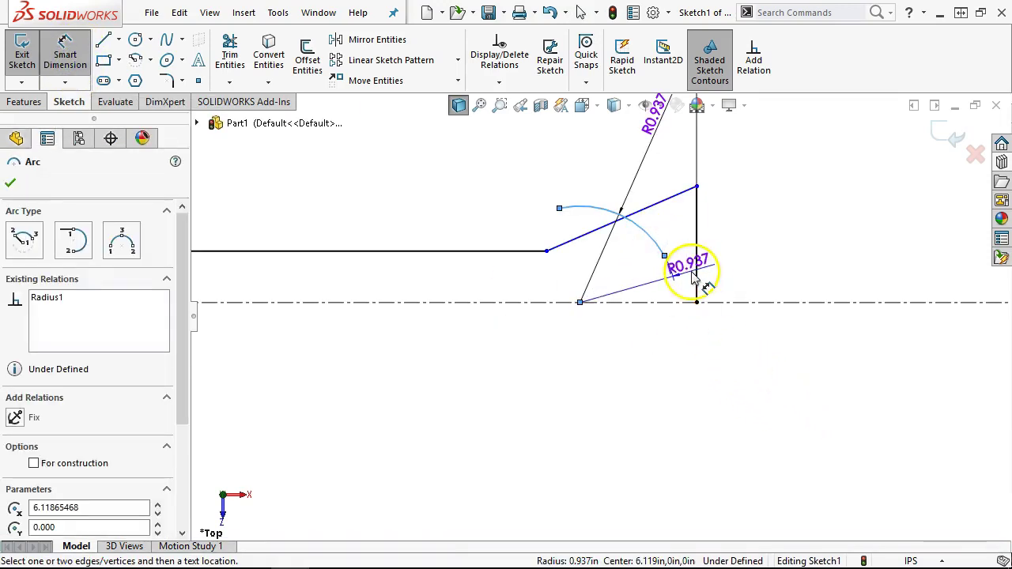
left_click(756, 346)
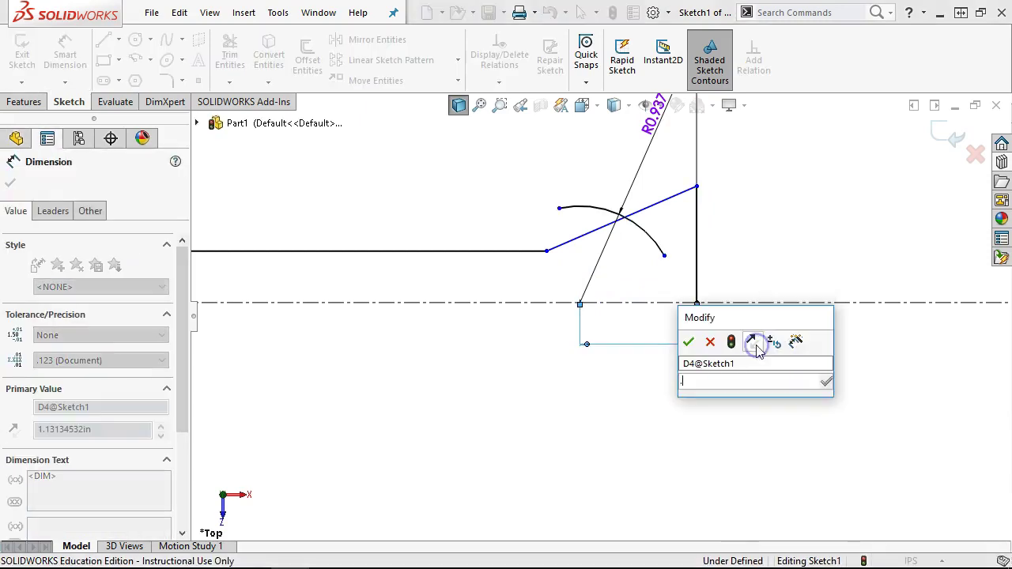
type(".531")
key("Return")
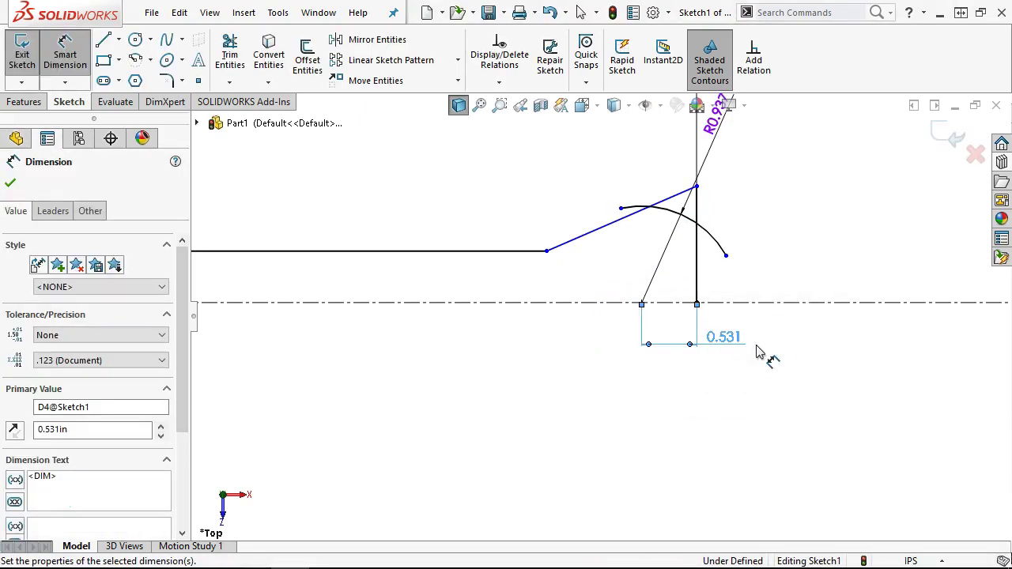
right_click(752, 204)
left_click(795, 247)
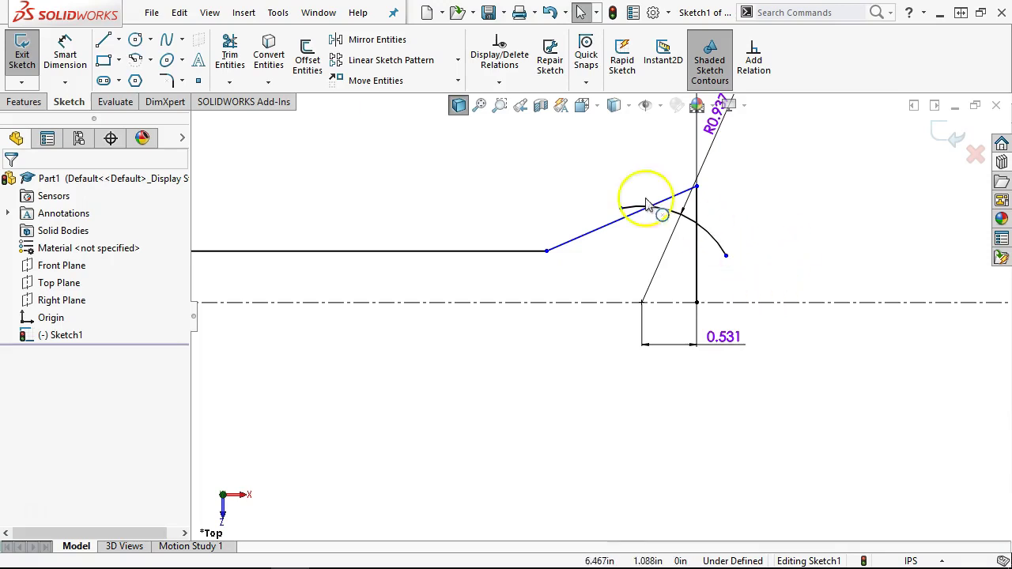
Draw a centerline from the arc's center point to a point on the arc.
left_click(119, 43)
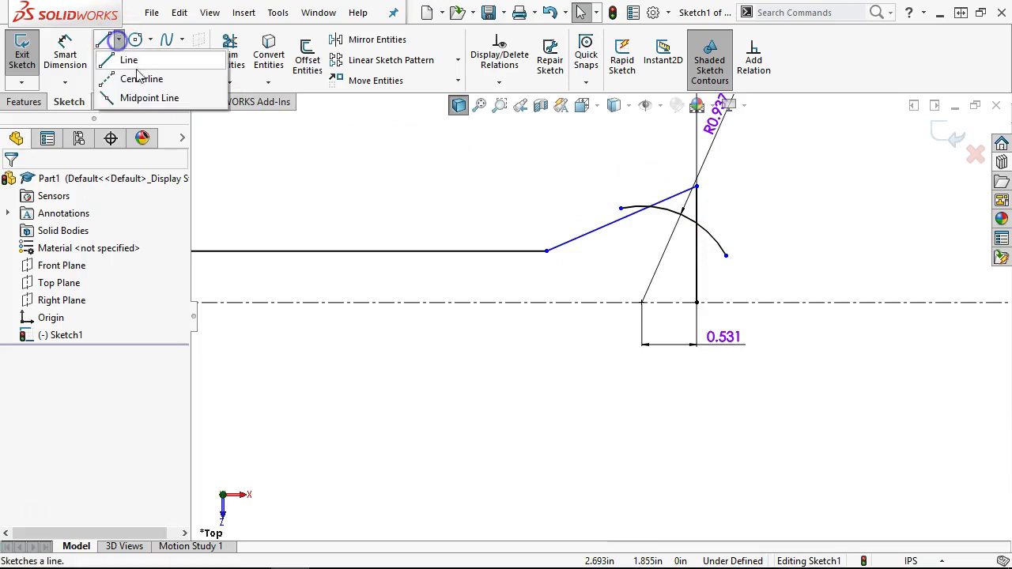
left_click(111, 77)
left_click(642, 303)
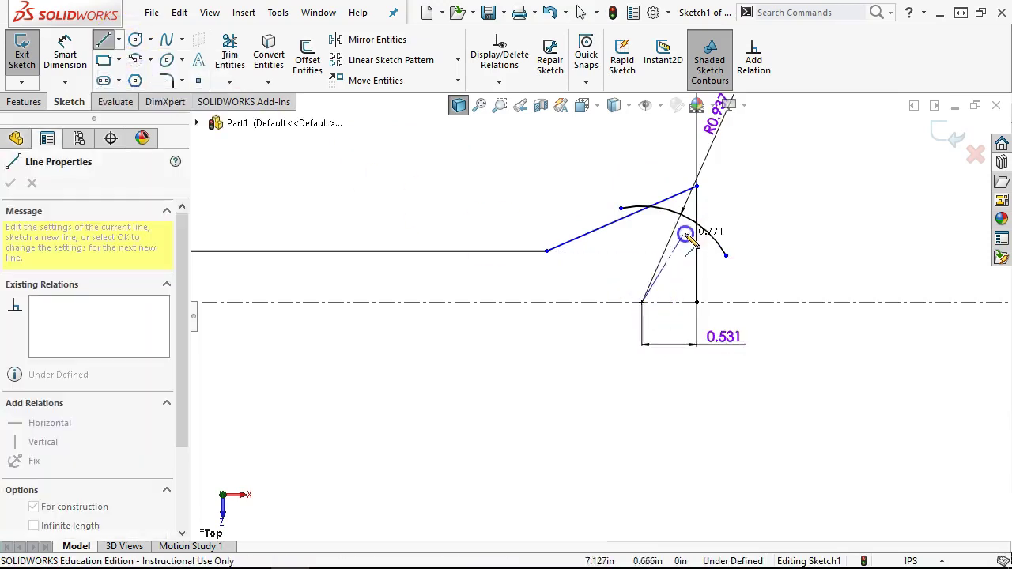
left_click(681, 214)
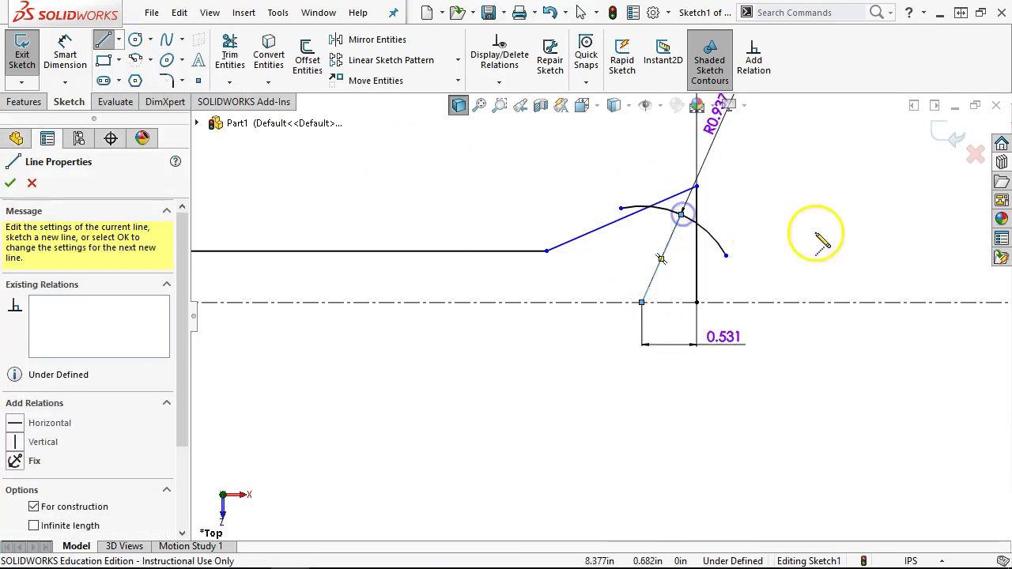
right_click(785, 204)
left_click(803, 215)
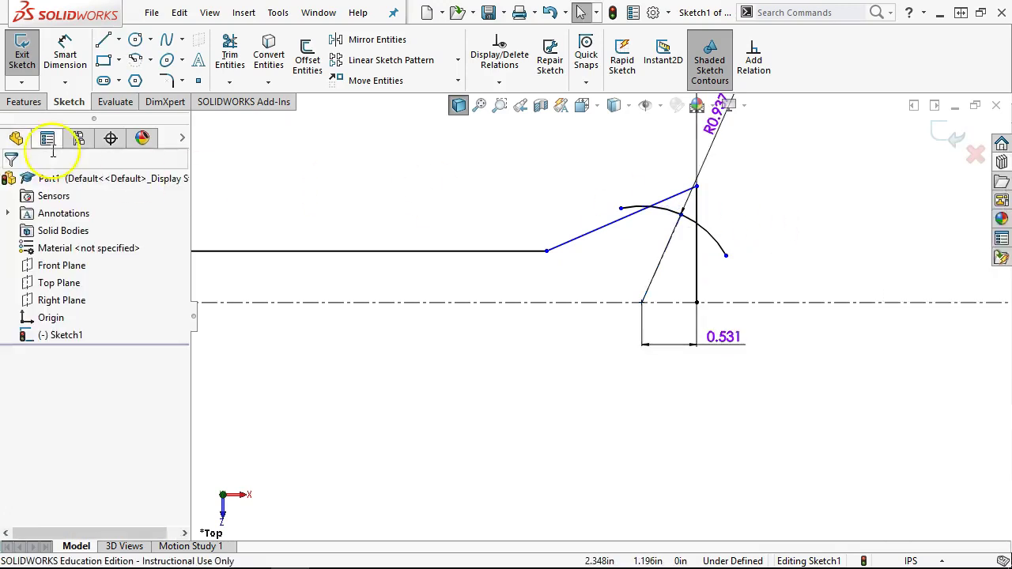
Dimension the angle between the horizontal centerline and the new radial centerline as 60 degrees and leave the dimension tool.
left_click(65, 55)
left_click(685, 308)
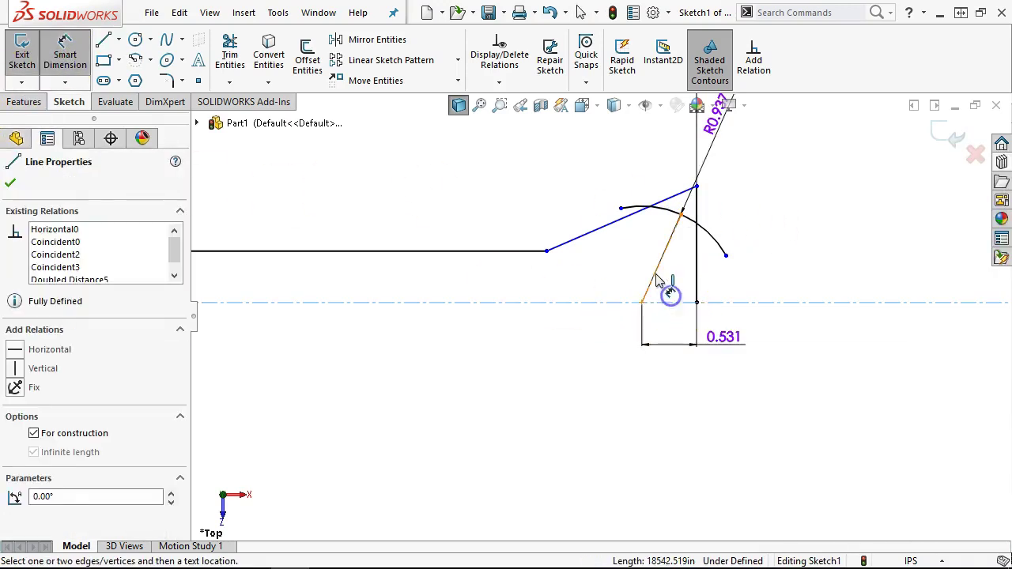
left_click(696, 273)
left_click(774, 243)
type("60")
key("Return")
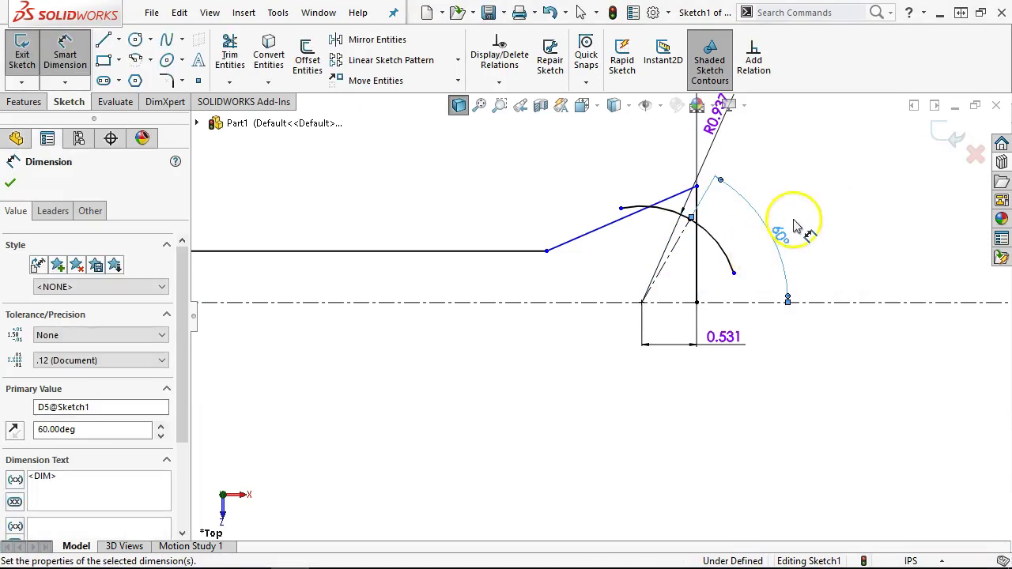
right_click(793, 172)
left_click(837, 224)
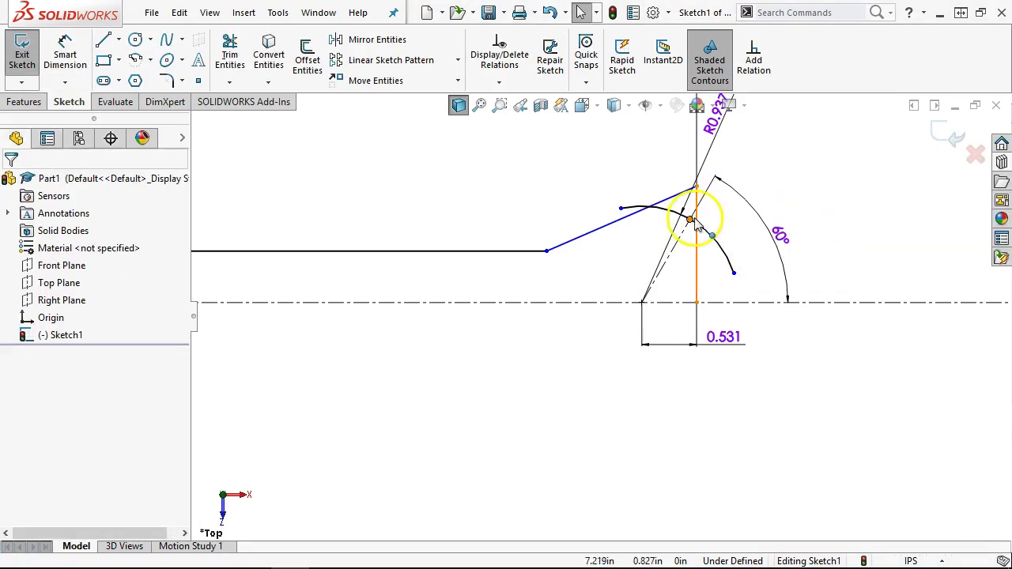
Lower the sloped line's outer end along the vertical end line so it lies closer to the arc.
left_click_drag(696, 187, 700, 213)
left_click(754, 247)
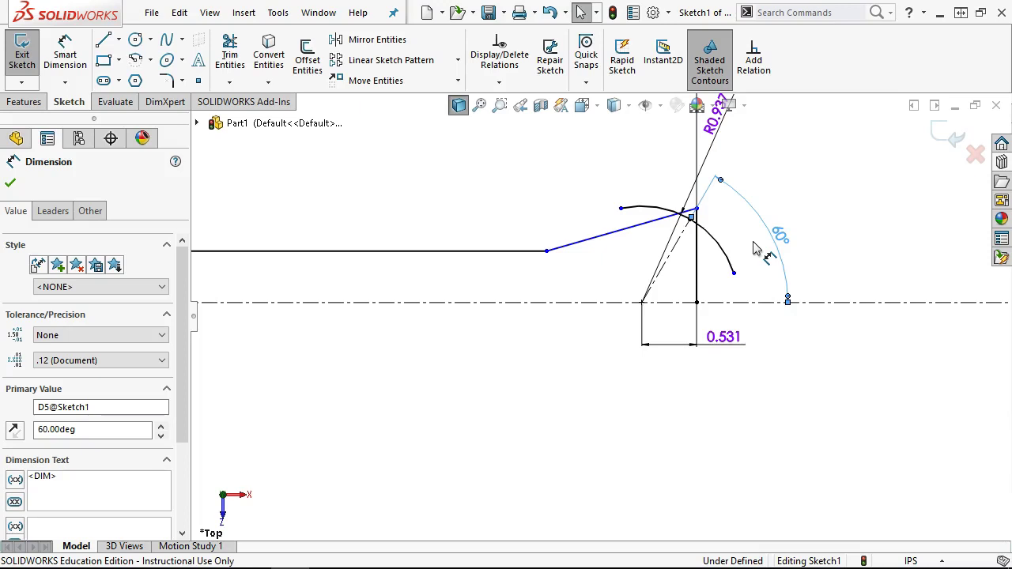
left_click_drag(720, 278, 732, 229)
scroll(731, 229, "down", 3)
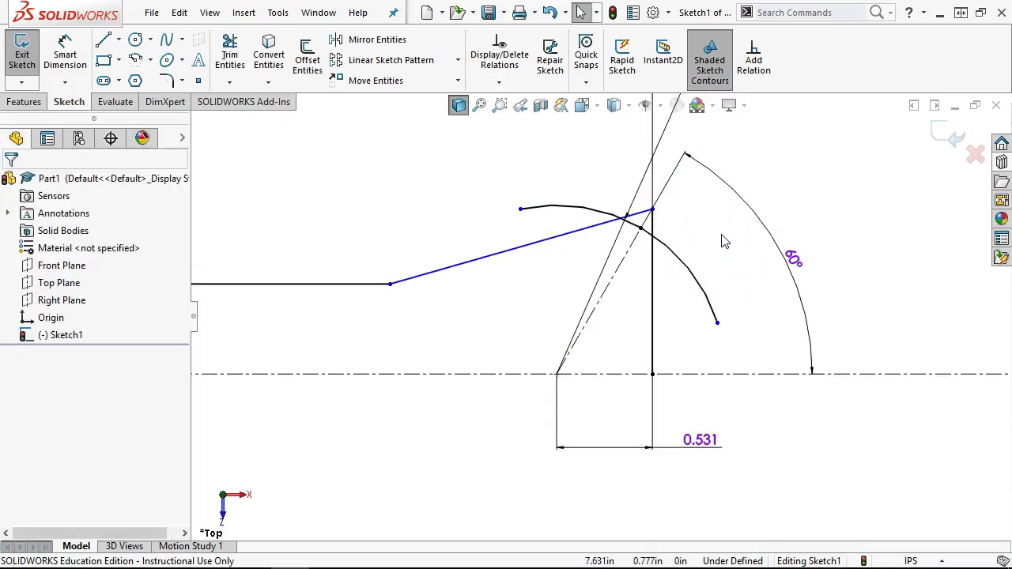
Switch to Adobe Acrobat, check the locator's tip dimensions in Connecting Rod Fixture.pdf and the early version, and return to SOLIDWORKS.
key("alt+Tab")
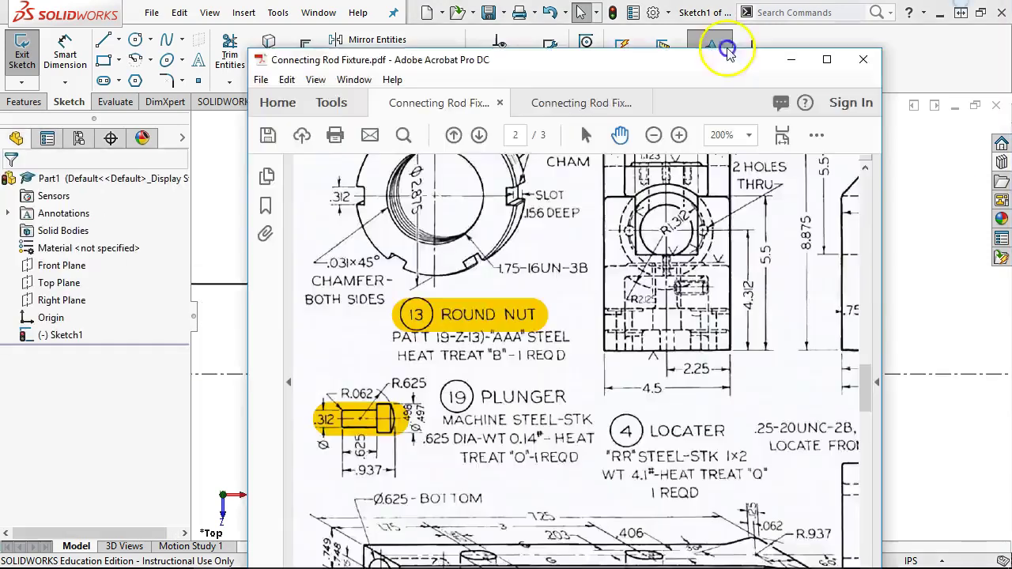
double_click(719, 49)
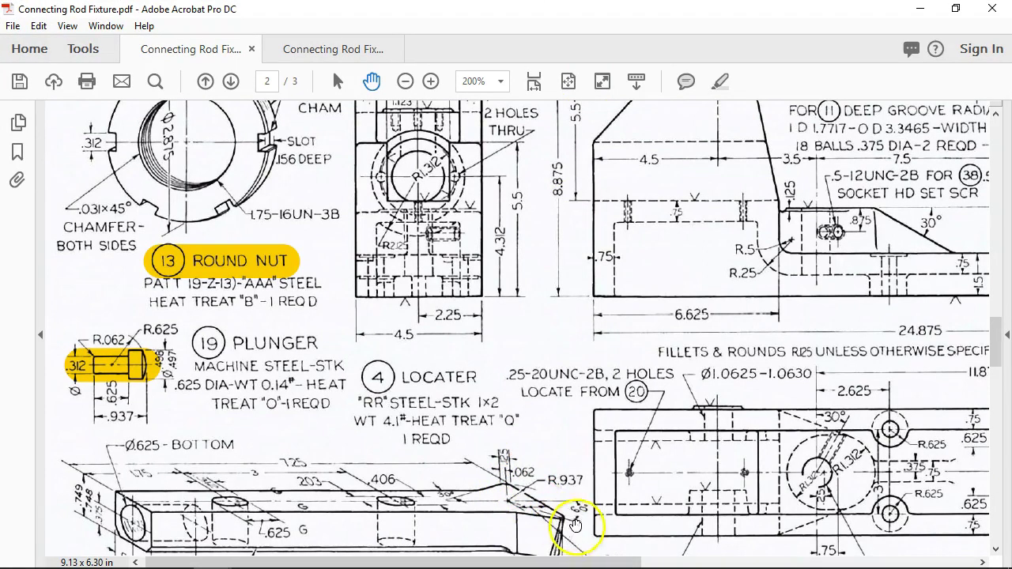
left_click(331, 52)
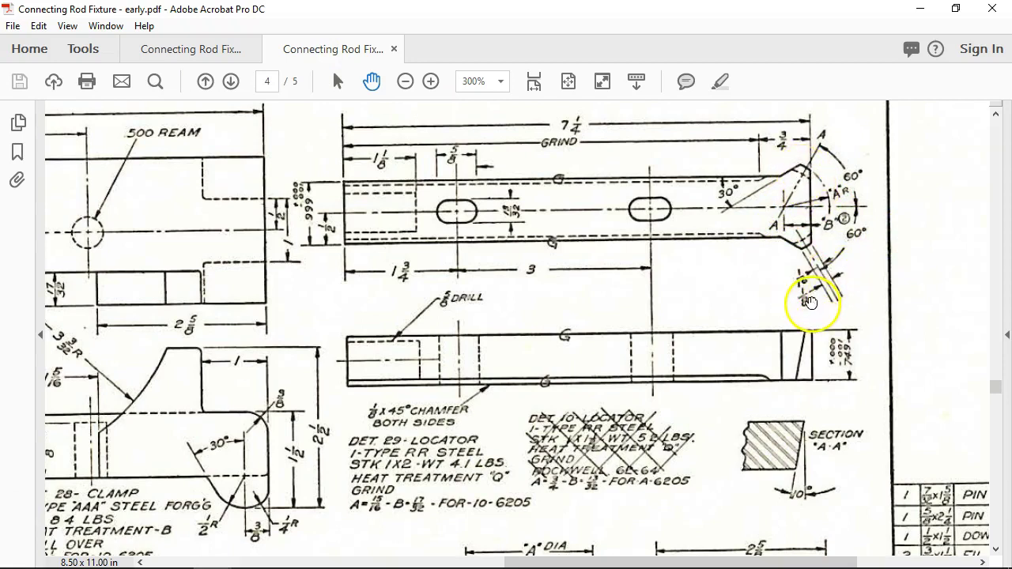
double_click(803, 8)
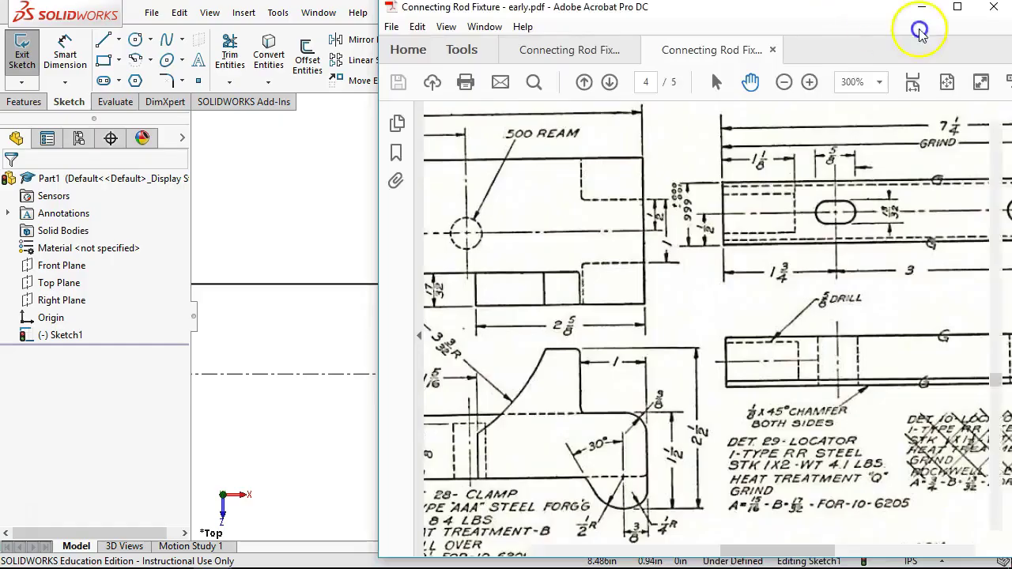
left_click(922, 7)
Shorten the arc so its ends lie on the sloped line and the vertical end line, and raise the sloped line's outer end.
left_click_drag(520, 209, 624, 222)
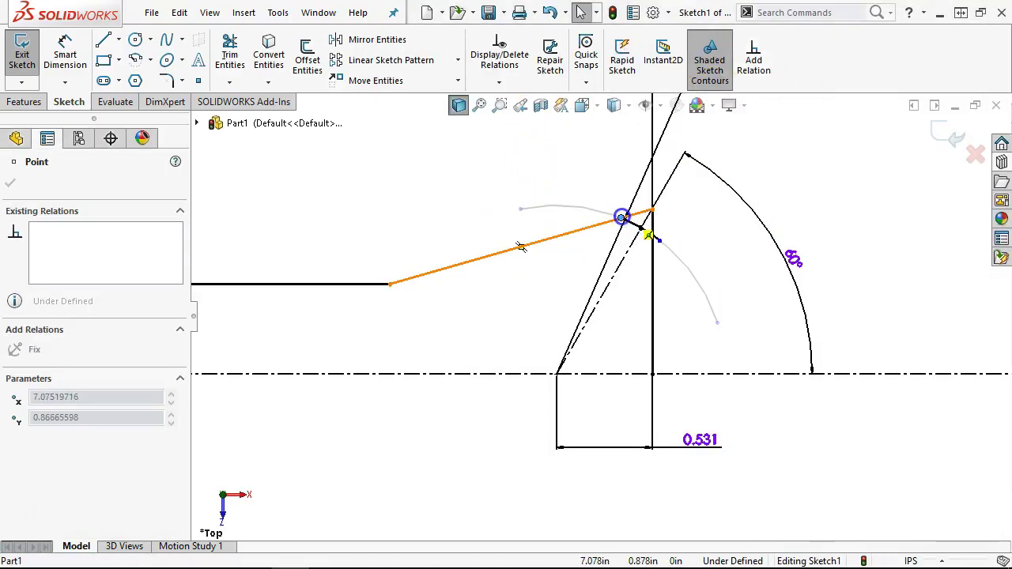
left_click(673, 181)
scroll(672, 271, "down", 4)
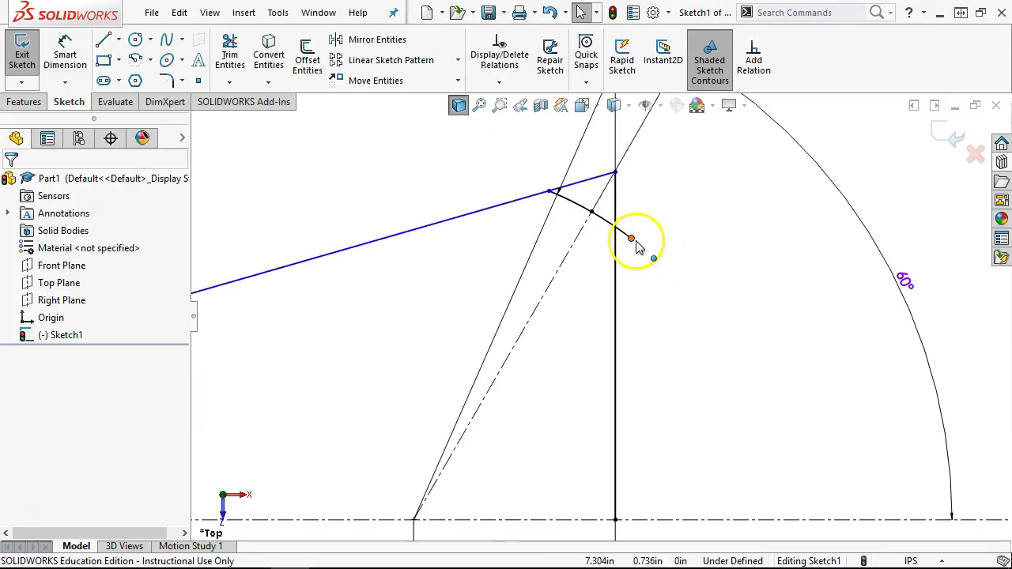
left_click_drag(632, 239, 615, 231)
left_click(649, 287)
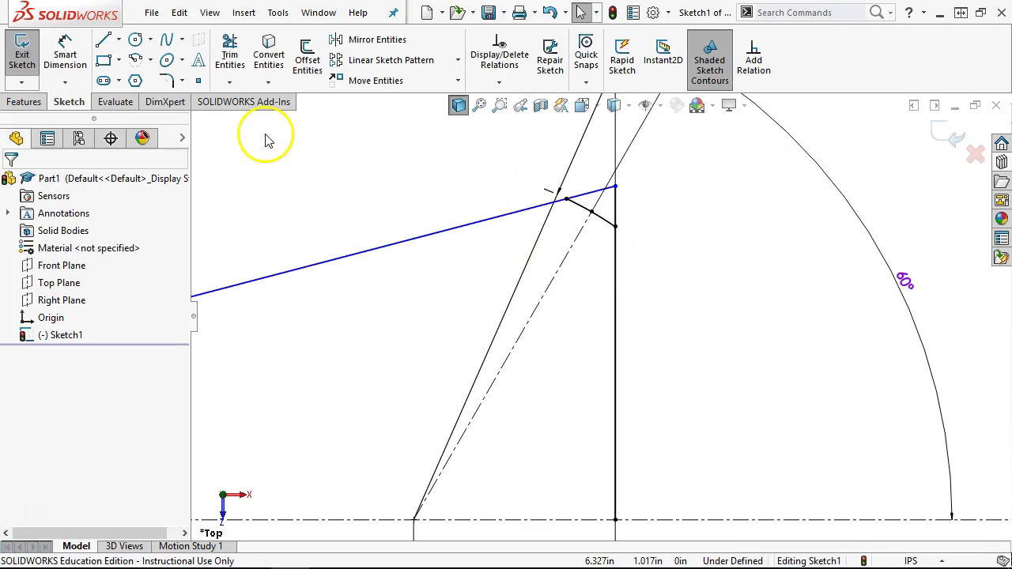
mouse_move(611, 188)
left_mouse_down()
mouse_move(595, 181)
mouse_move(605, 188)
mouse_move(600, 170)
mouse_move(615, 171)
left_mouse_up()
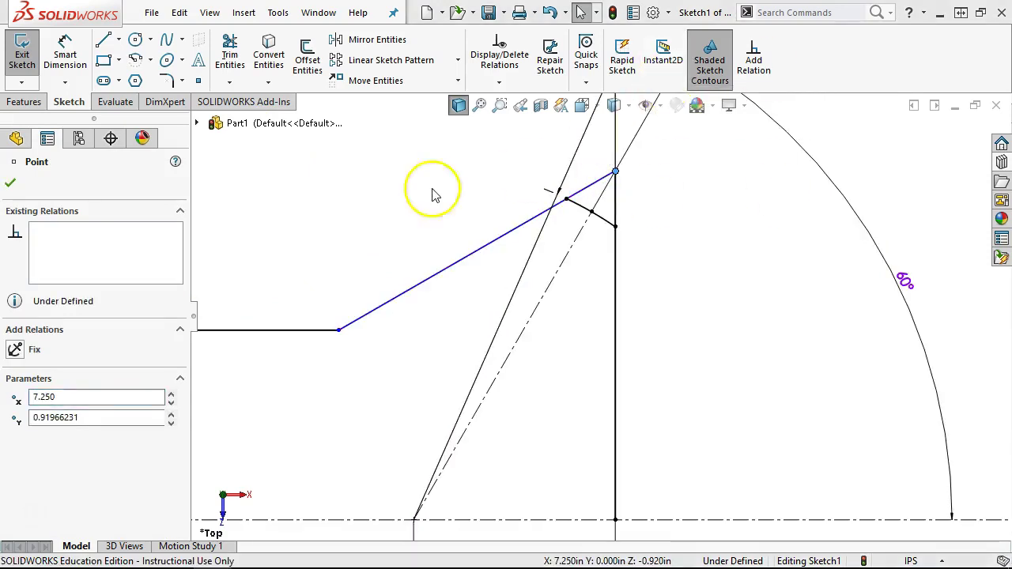
Try to dimension the distance between the shortened arc's two endpoints.
left_click(79, 57)
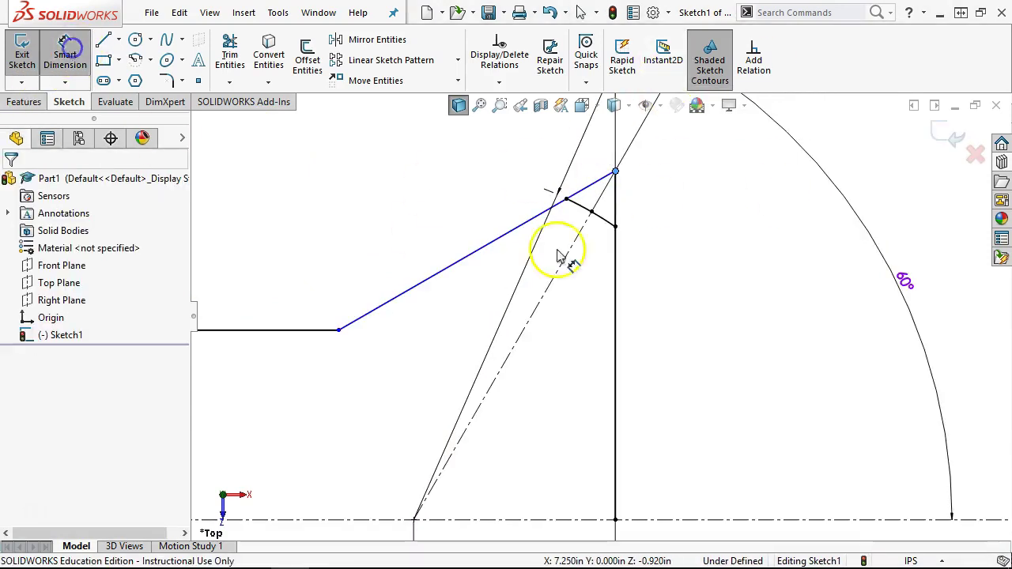
left_click(567, 199)
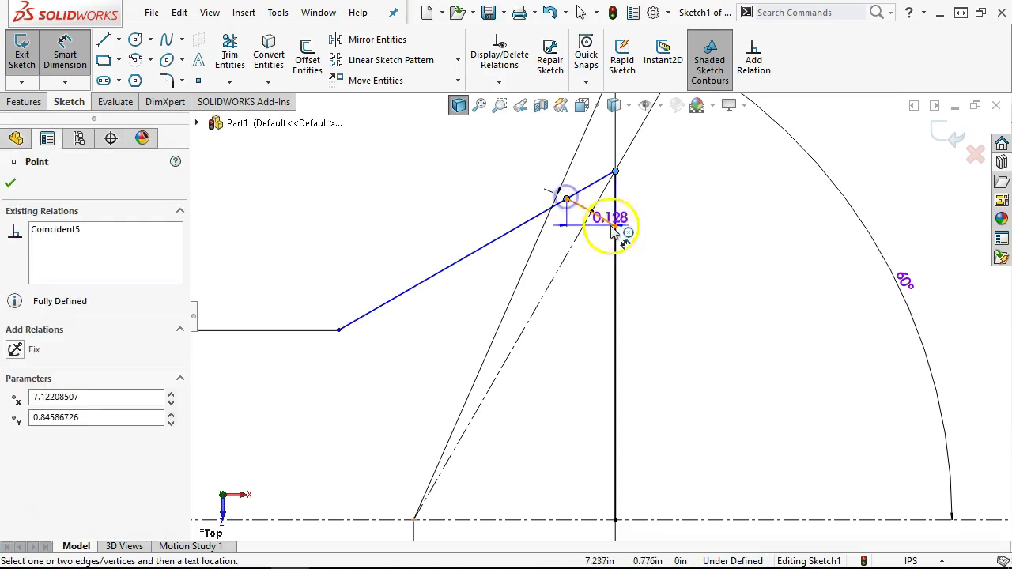
left_click(645, 162)
key("Escape")
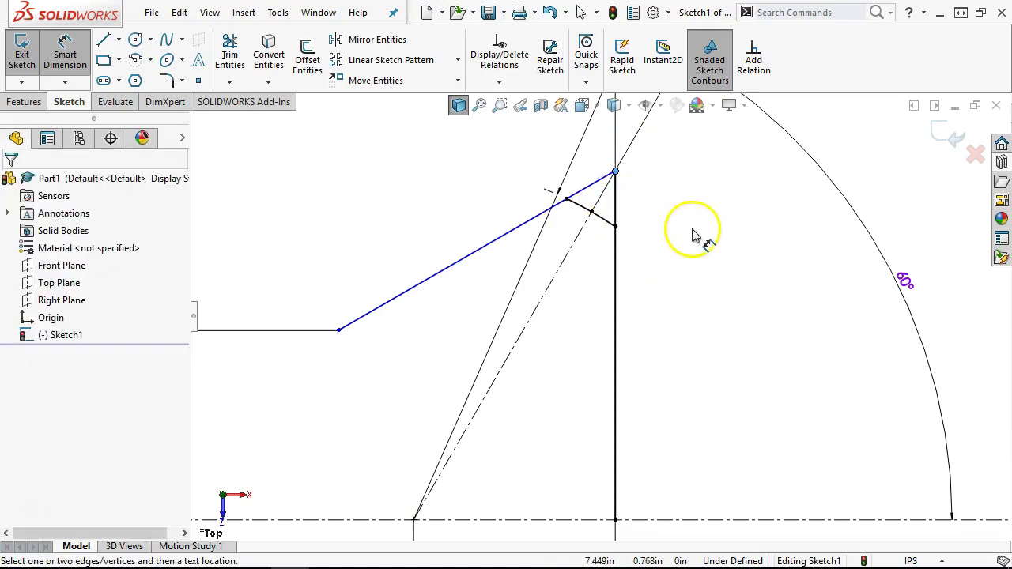
left_click(567, 199)
left_click(616, 226)
left_click(655, 190)
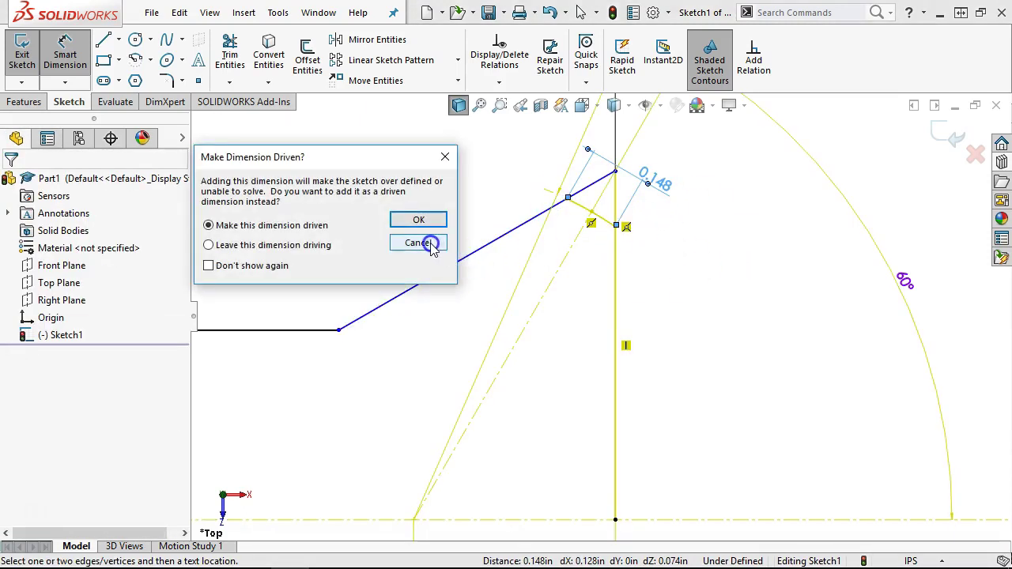
left_click(431, 246)
scroll(663, 291, "up", 3)
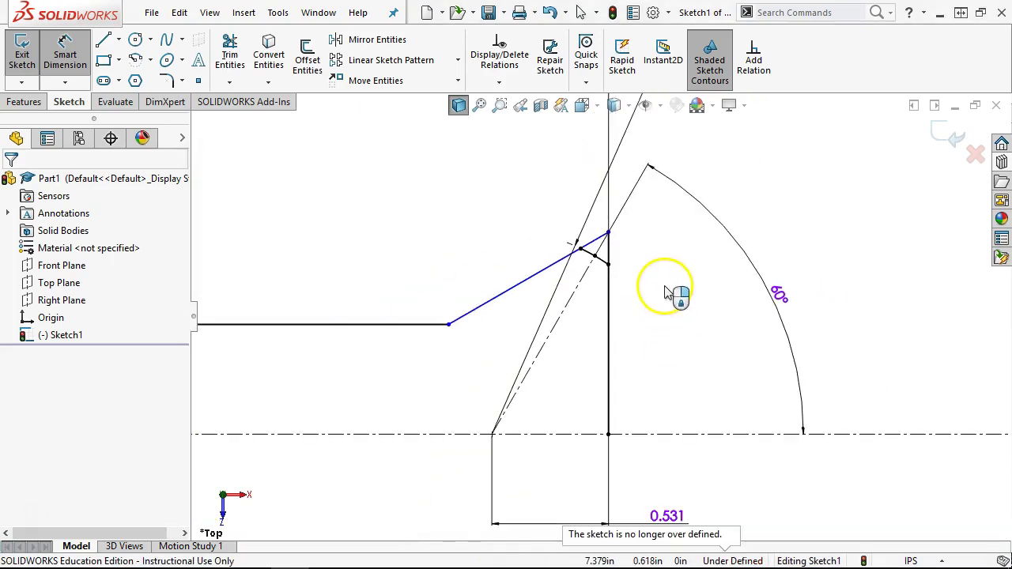
scroll(656, 293, "up", 1)
scroll(652, 294, "down", 2)
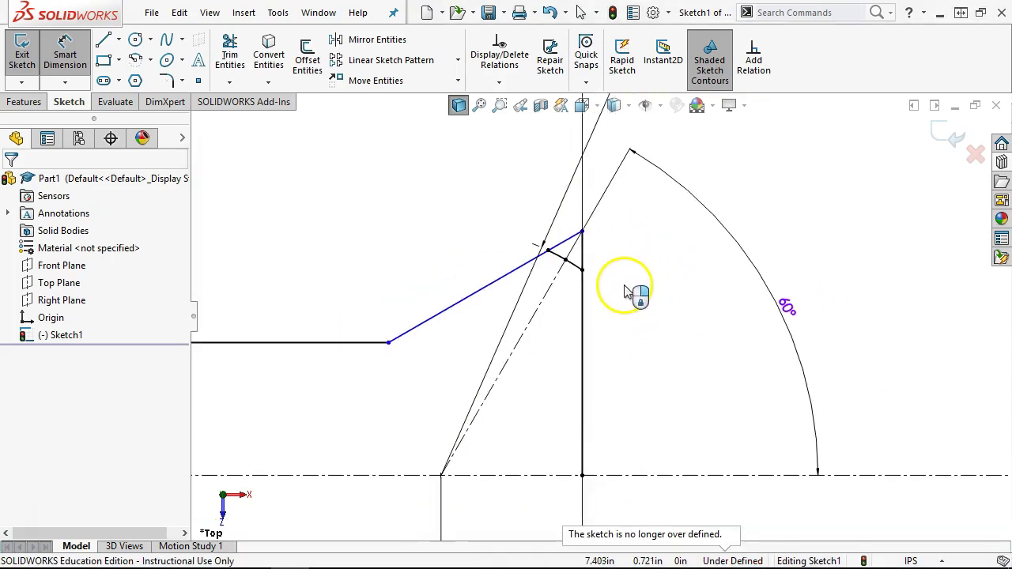
scroll(625, 291, "down", 2)
right_click(621, 281)
left_click(623, 289)
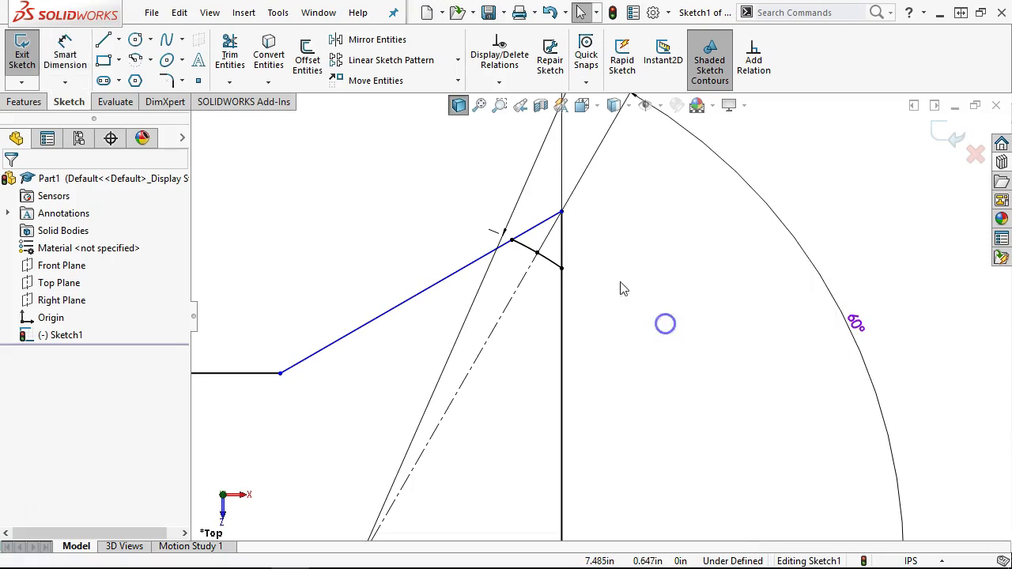
Nudge the sloped line's outer end slightly down along the vertical end line.
mouse_move(561, 212)
left_mouse_down()
mouse_move(553, 232)
mouse_move(560, 214)
left_mouse_up()
left_click(644, 332)
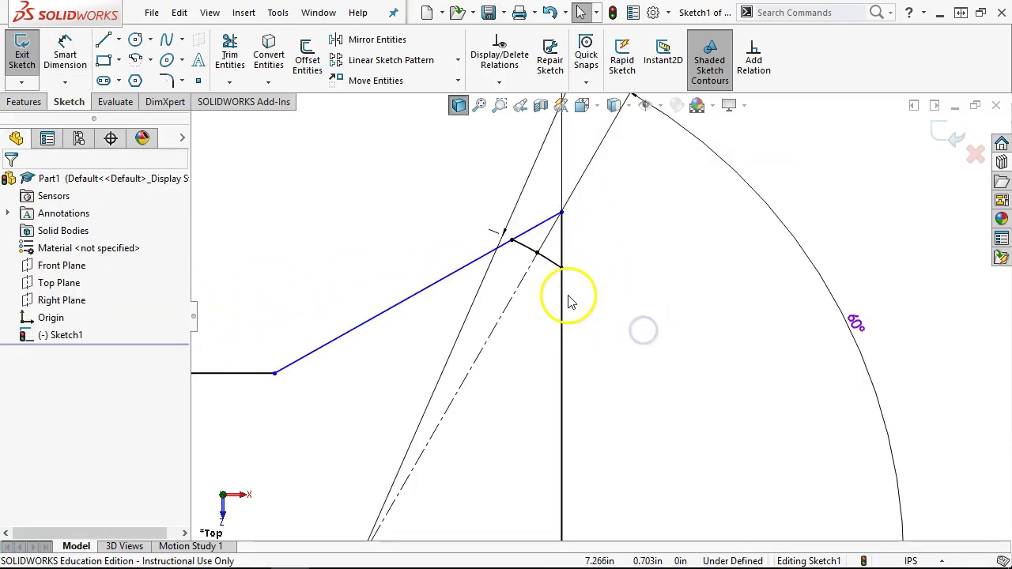
scroll(566, 299, "up", 3)
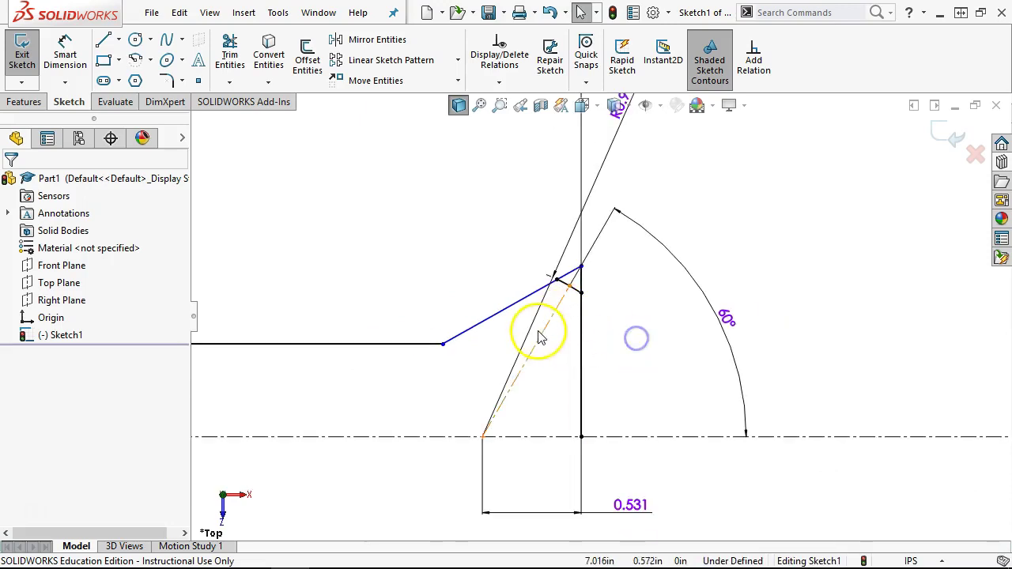
scroll(537, 334, "down", 2)
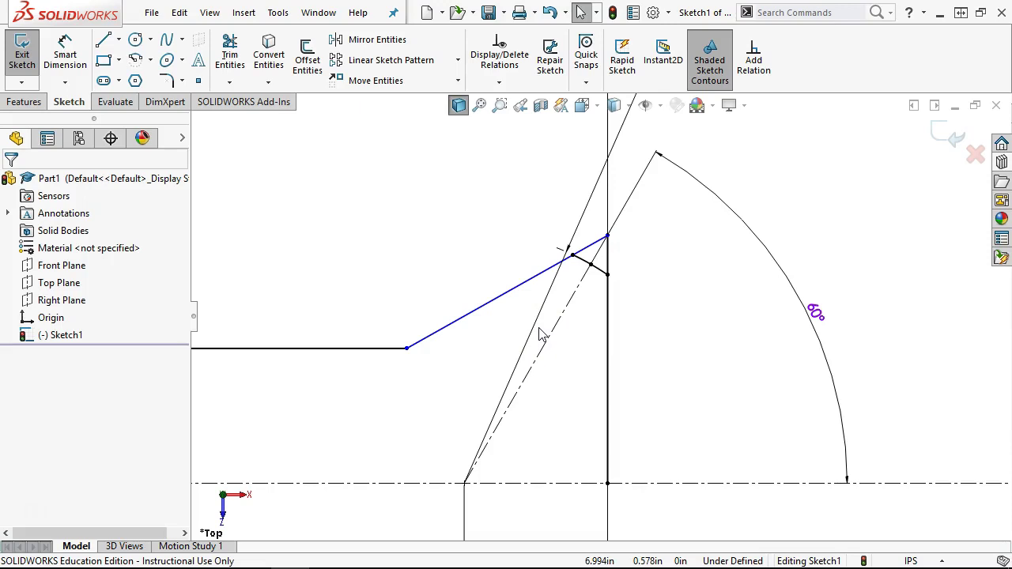
left_click(528, 334)
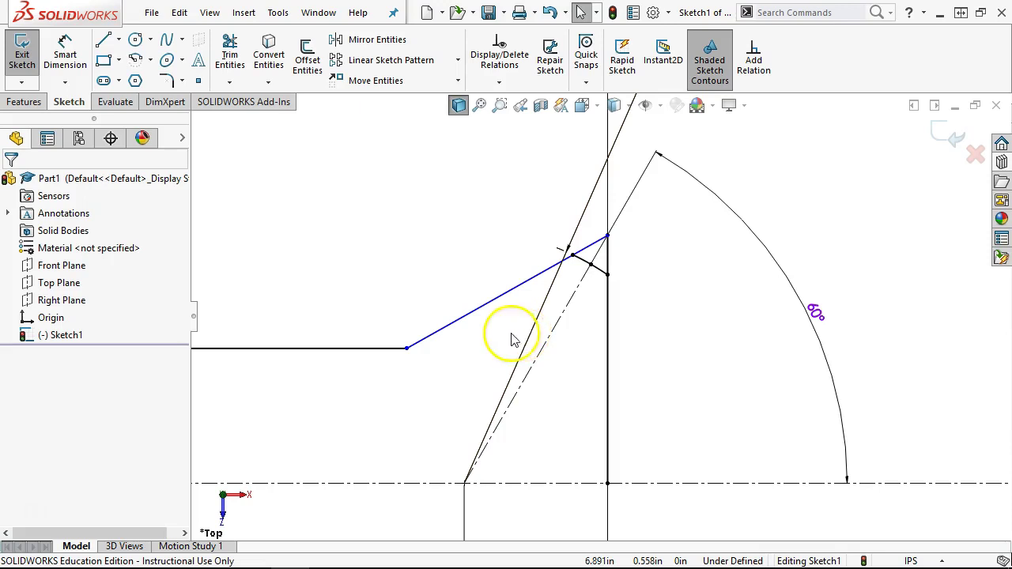
scroll(766, 320, "up", 3)
scroll(614, 176, "up", 2)
scroll(598, 384, "down", 4)
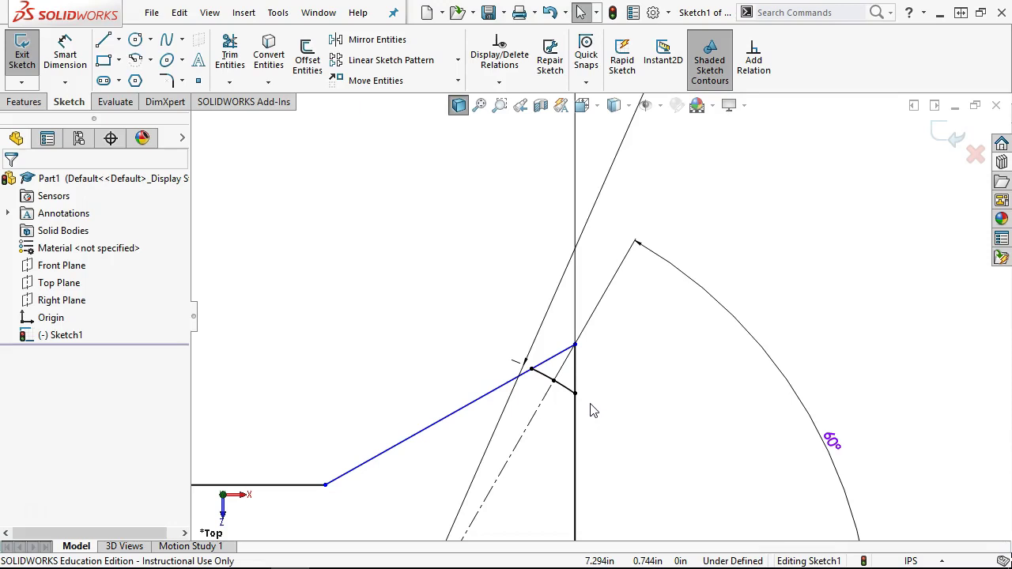
middle_click(492, 402)
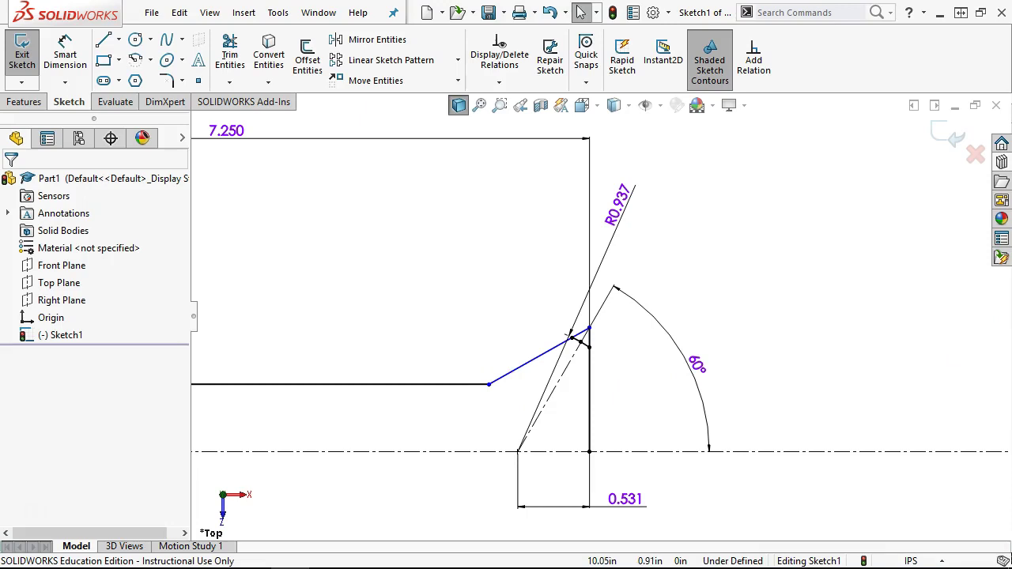
Switch to Adobe Acrobat, check the locator tip's dimensions in Connecting Rod Fixture - early.pdf, and return to SOLIDWORKS.
key("alt+Tab")
mouse_move(655, 406)
left_mouse_down()
mouse_move(372, 412)
mouse_move(327, 385)
left_mouse_up()
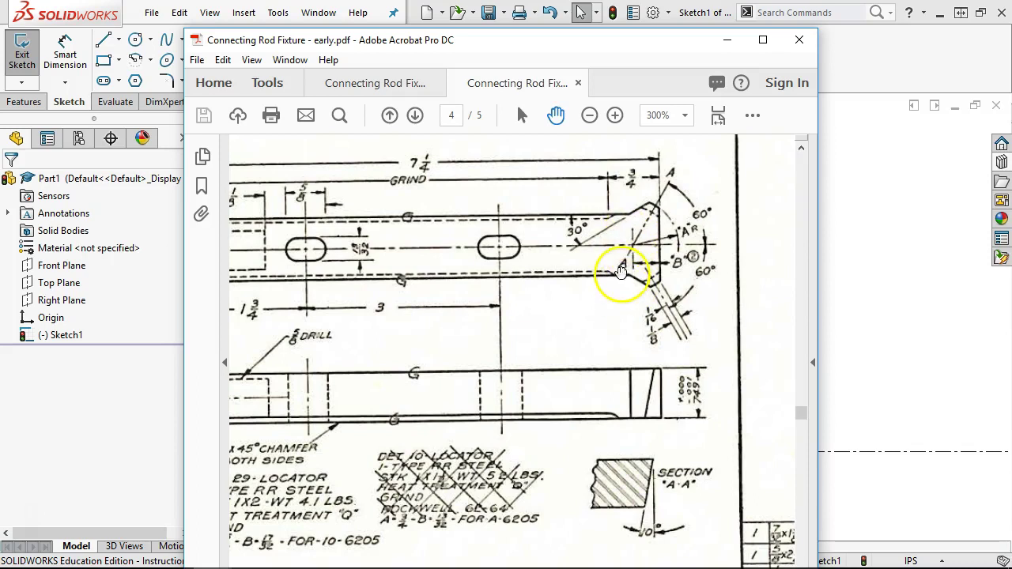
mouse_move(577, 294)
left_mouse_down()
mouse_move(628, 298)
mouse_move(604, 299)
left_mouse_up()
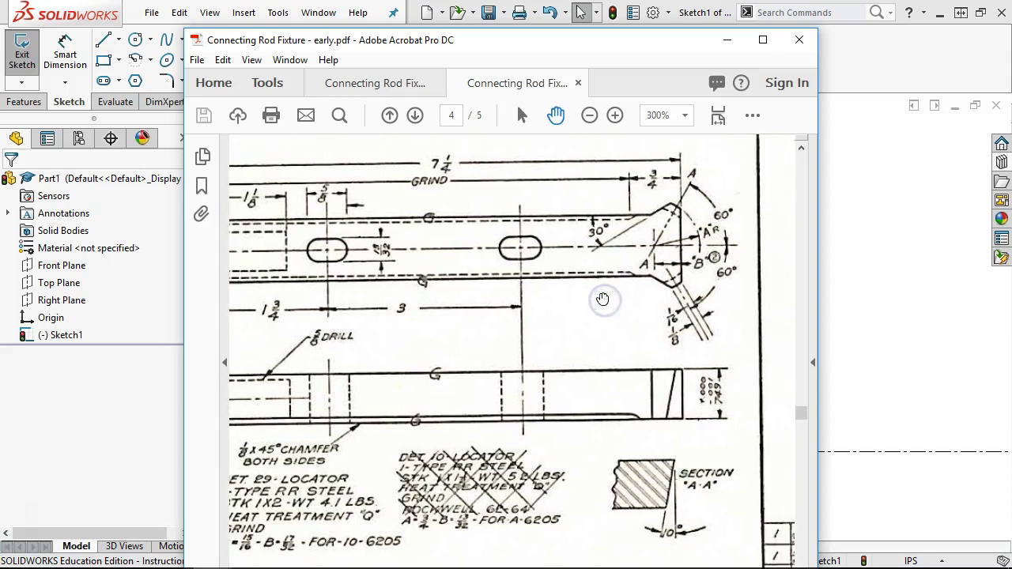
key("alt+Tab")
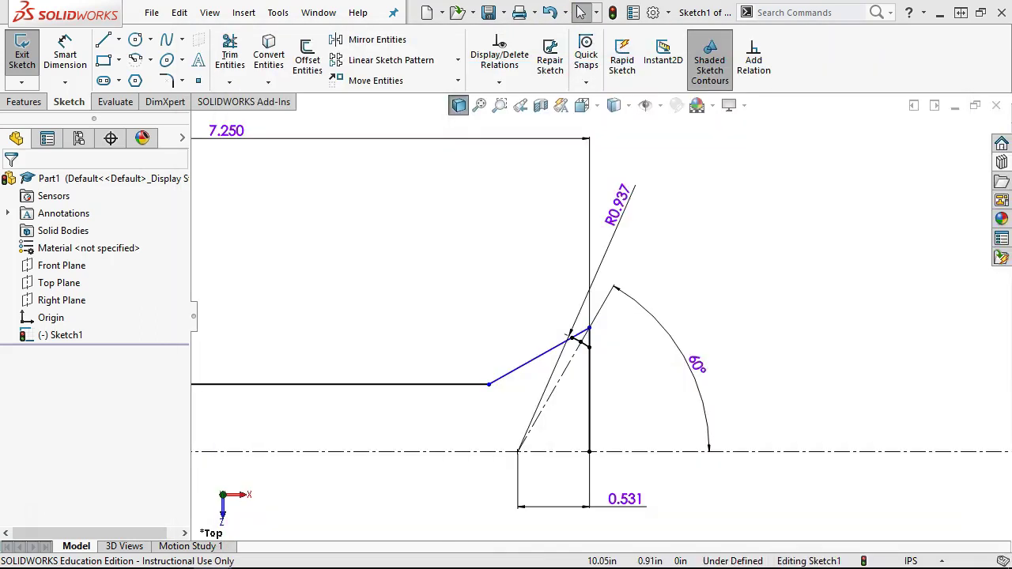
Dimension the horizontal distance from the vertical end line to the sloped line's inner end as 0.625 in.
left_click(65, 55)
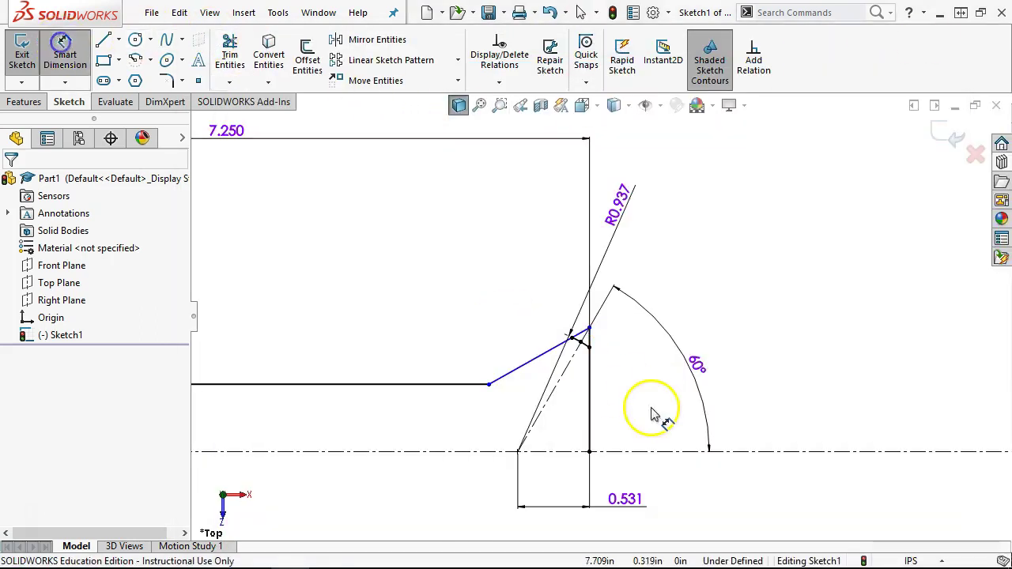
left_click(591, 413)
left_click(490, 384)
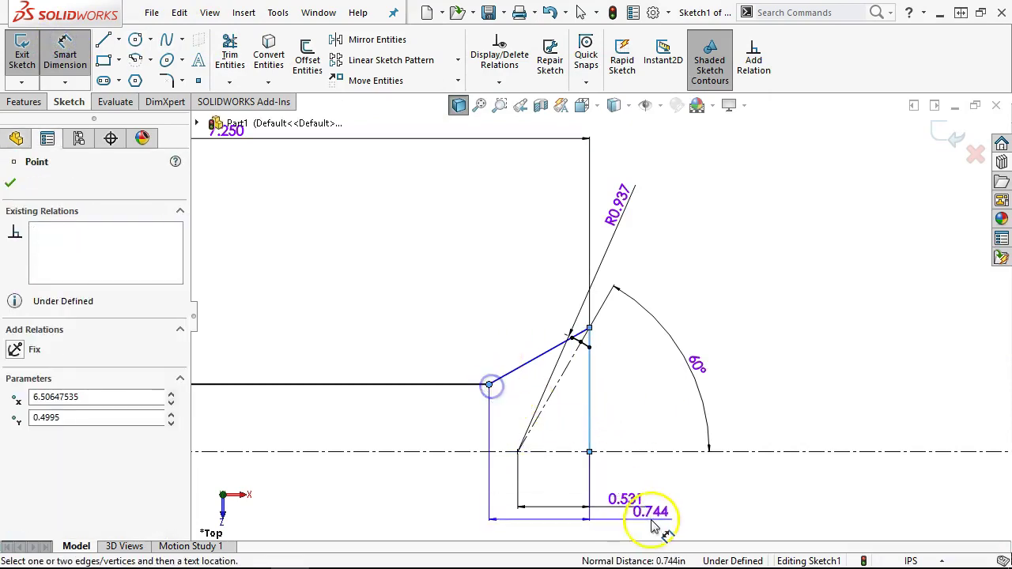
left_click(630, 524)
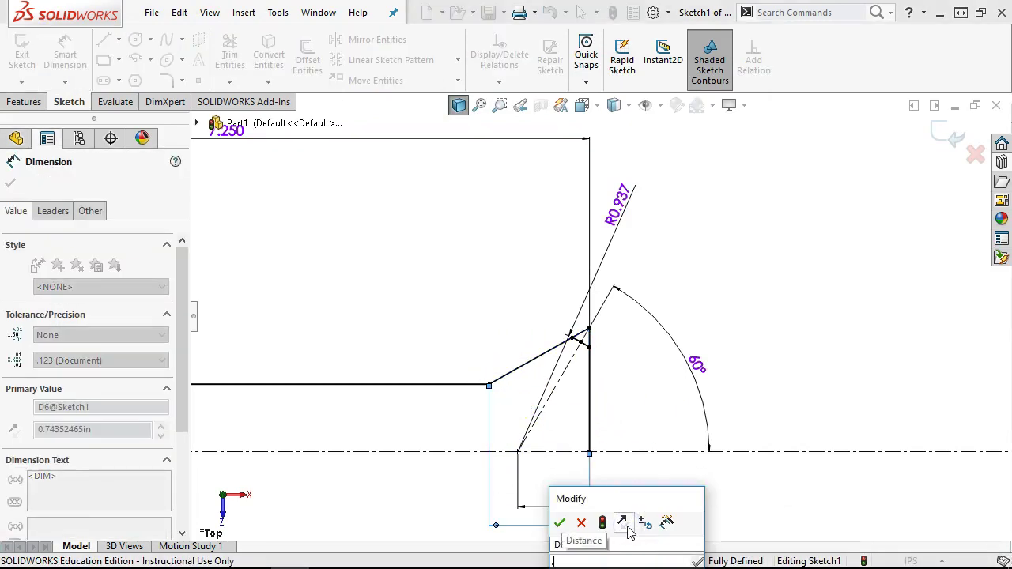
type(".625")
key("Return")
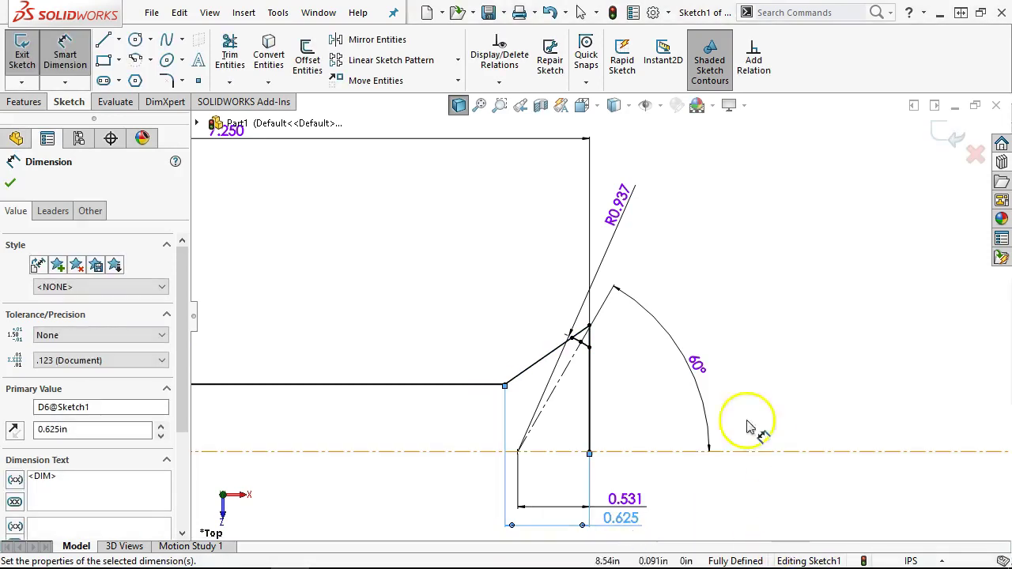
right_click(749, 427)
left_click(719, 298)
Trim the sloped line and the vertical end line where they extend beyond the tip arc.
scroll(601, 373, "down", 4)
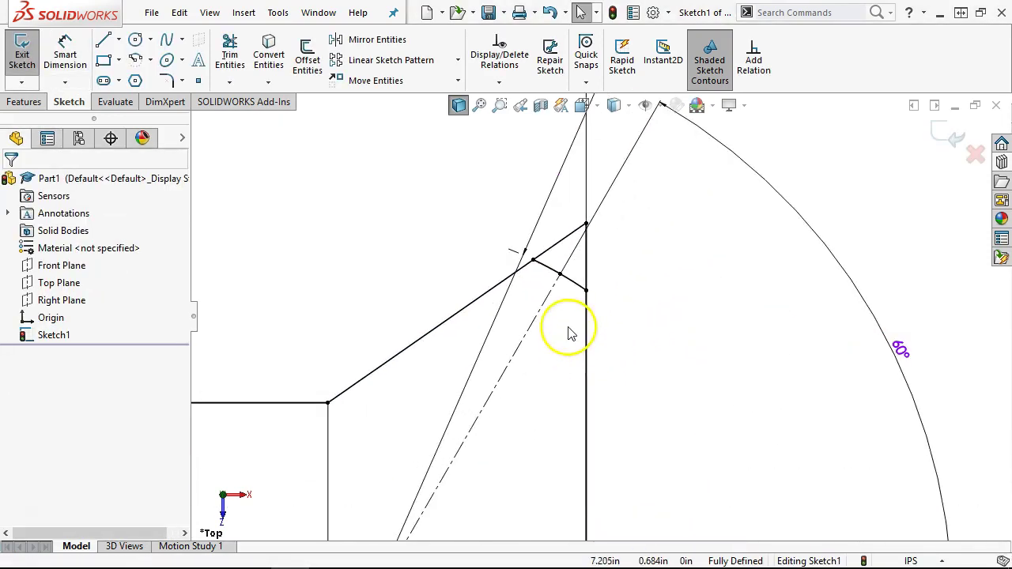
left_click(229, 57)
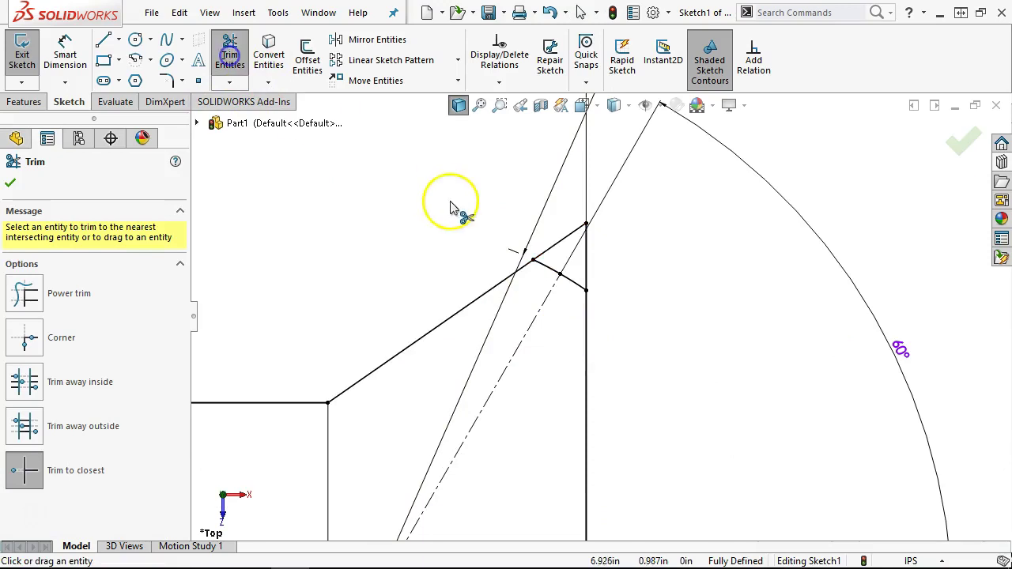
left_click(553, 246)
left_click(586, 265)
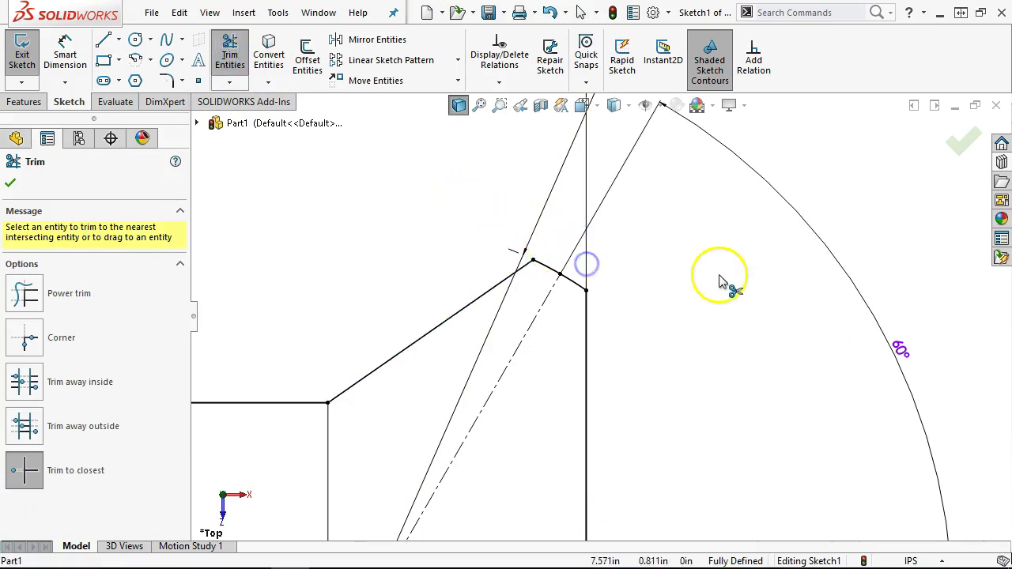
right_click(700, 274)
left_click(739, 323)
Add an aligned driven dimension between the tip arc's two endpoints.
scroll(745, 331, "up", 3)
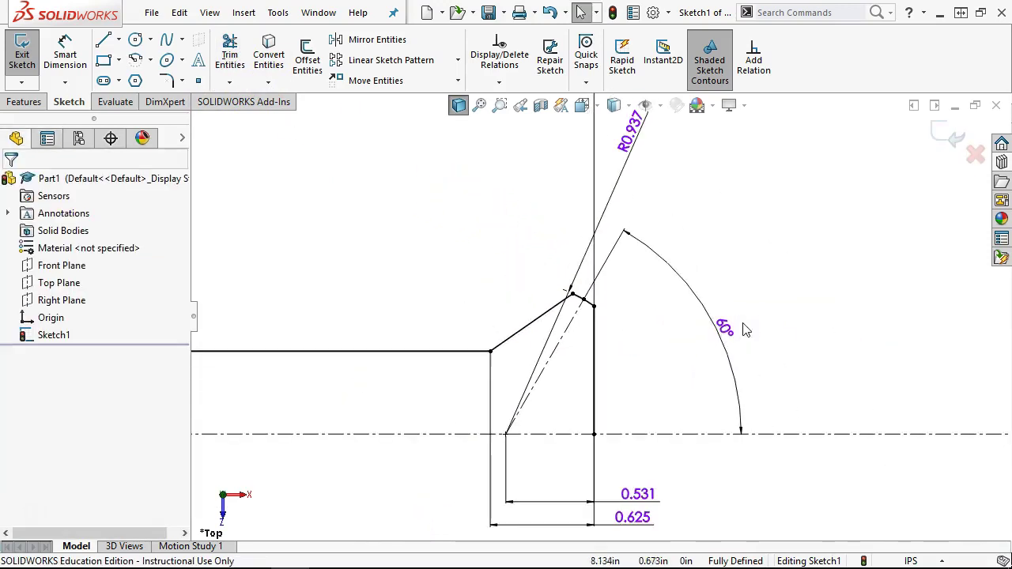
mouse_move(571, 294)
middle_mouse_down("ctrl")
mouse_move(576, 282)
mouse_move(593, 339)
mouse_move(593, 406)
mouse_move(288, 196)
middle_mouse_up("ctrl")
left_click(64, 50)
scroll(648, 289, "down", 3)
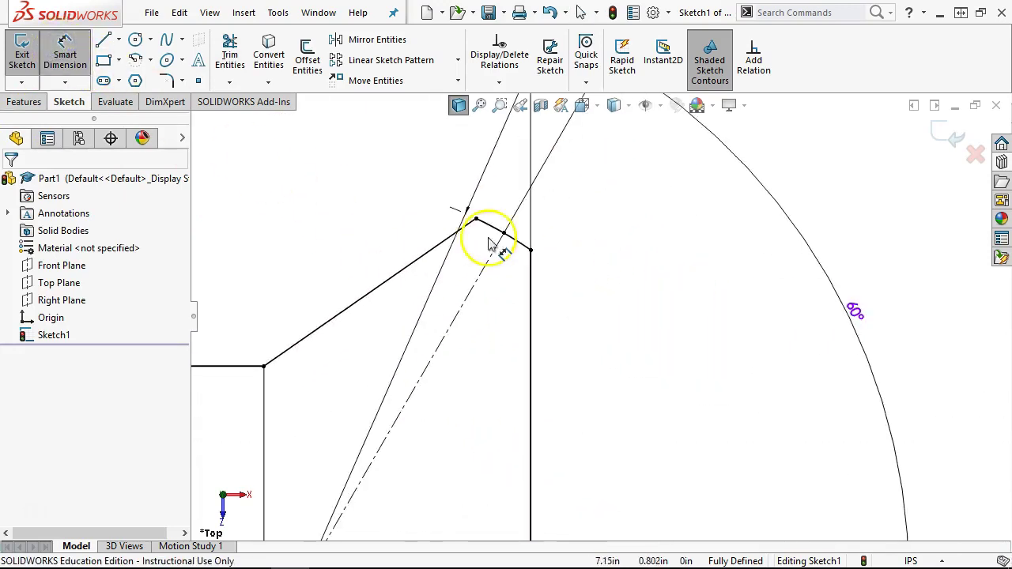
left_click(476, 220)
left_click(531, 250)
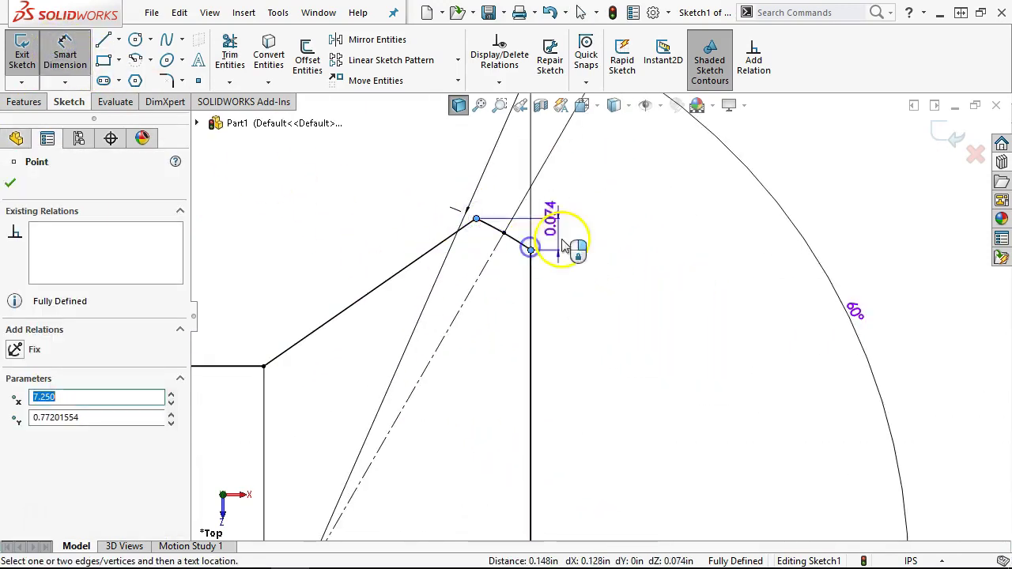
scroll(585, 198, "up", 1)
left_click(607, 223)
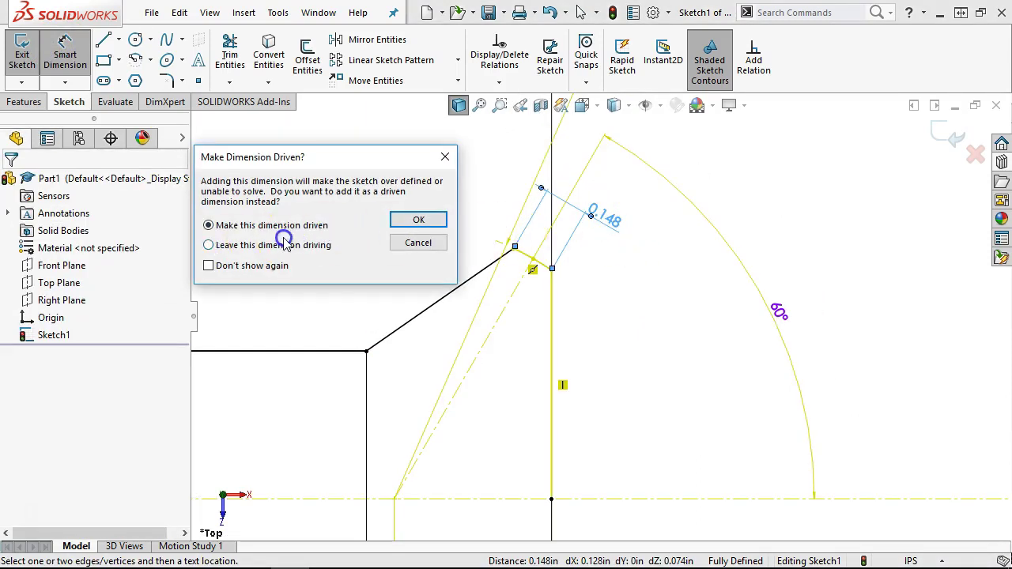
left_click(403, 219)
right_click(679, 297)
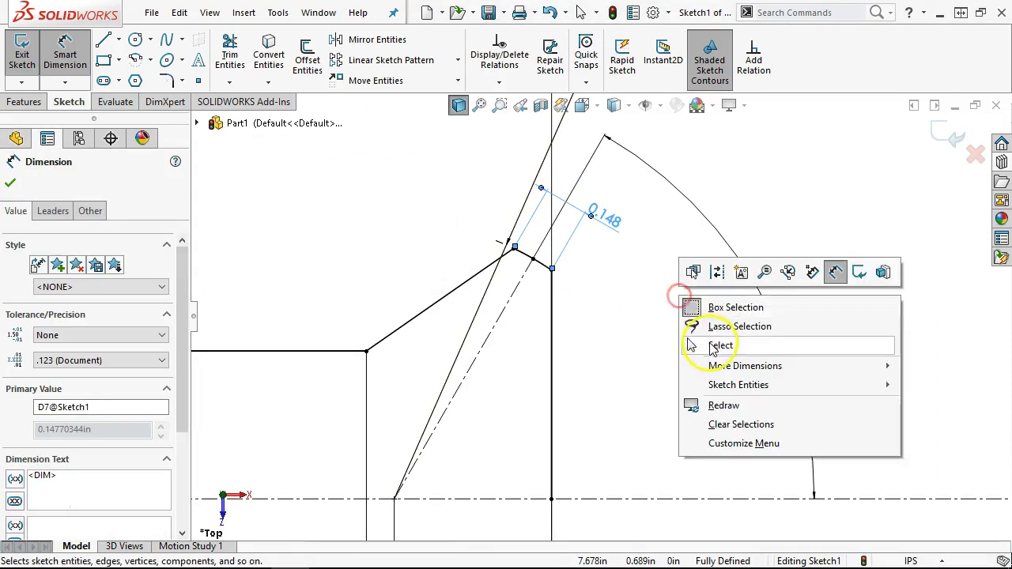
left_click(716, 346)
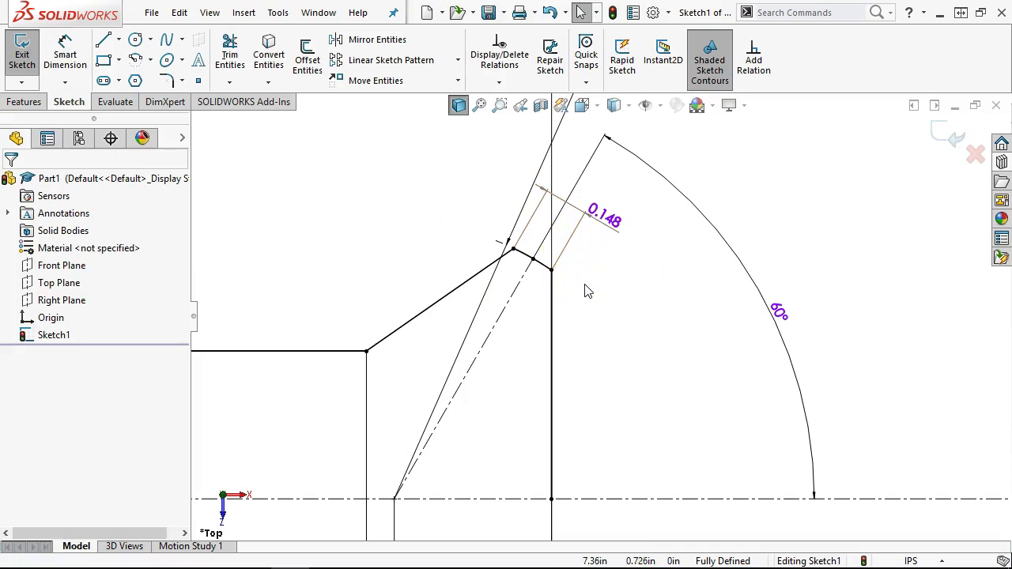
Try to edit the value of the driven dimension across the tip arc.
double_click(606, 218)
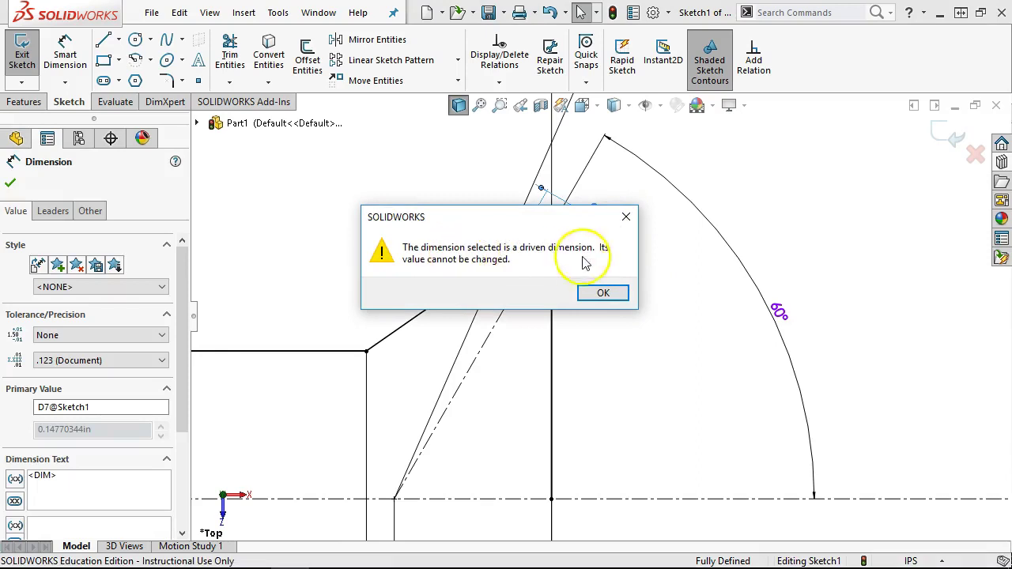
left_click(600, 293)
left_click(621, 338)
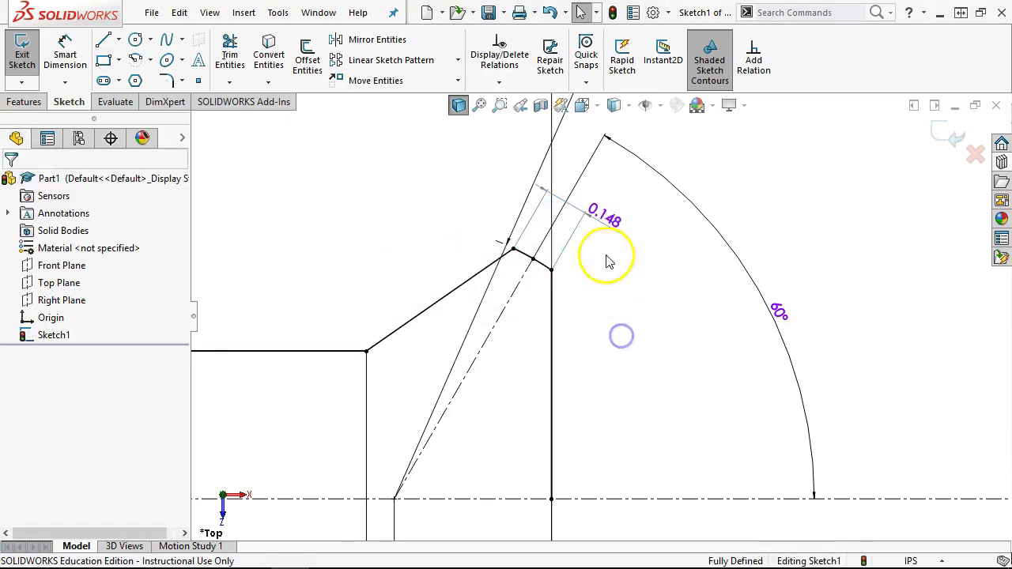
Reposition the driven tip arc dimension so its text sits above the sloped line, clear of the vertical end line.
left_click_drag(581, 215, 473, 194)
left_click(621, 331)
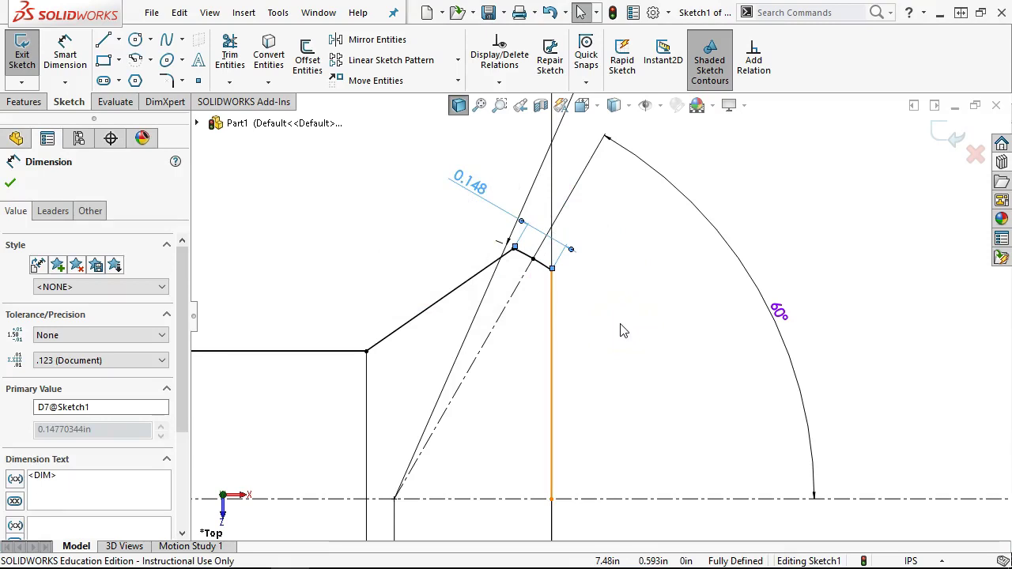
left_click_drag(481, 210, 481, 187)
left_click(635, 336)
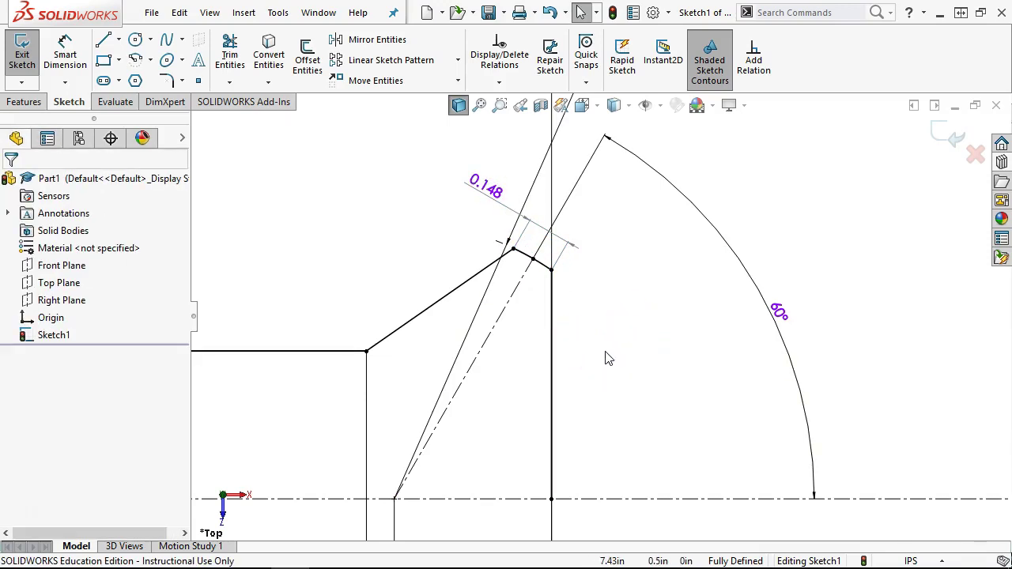
scroll(601, 358, "up", 4)
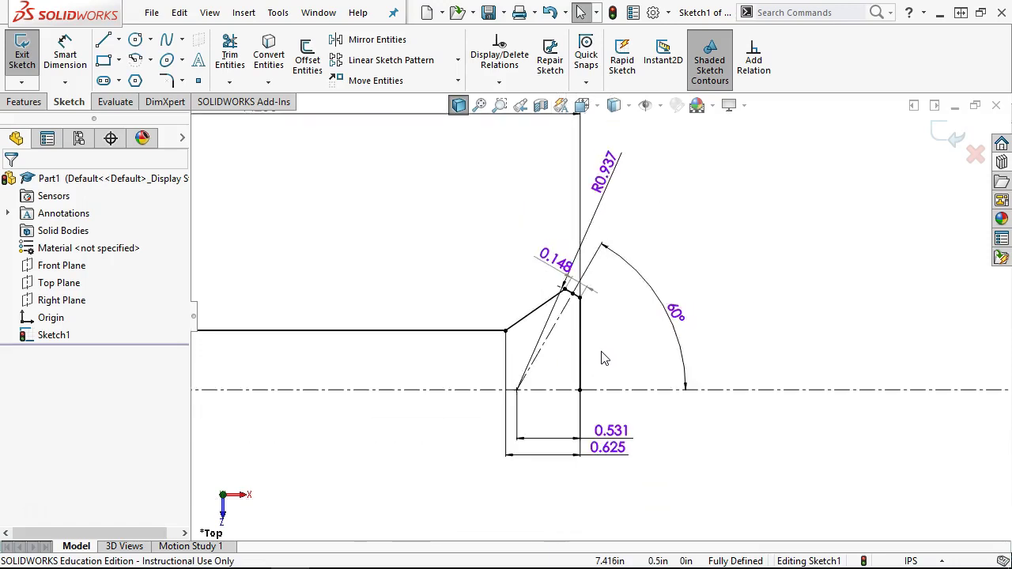
scroll(556, 305, "down", 3)
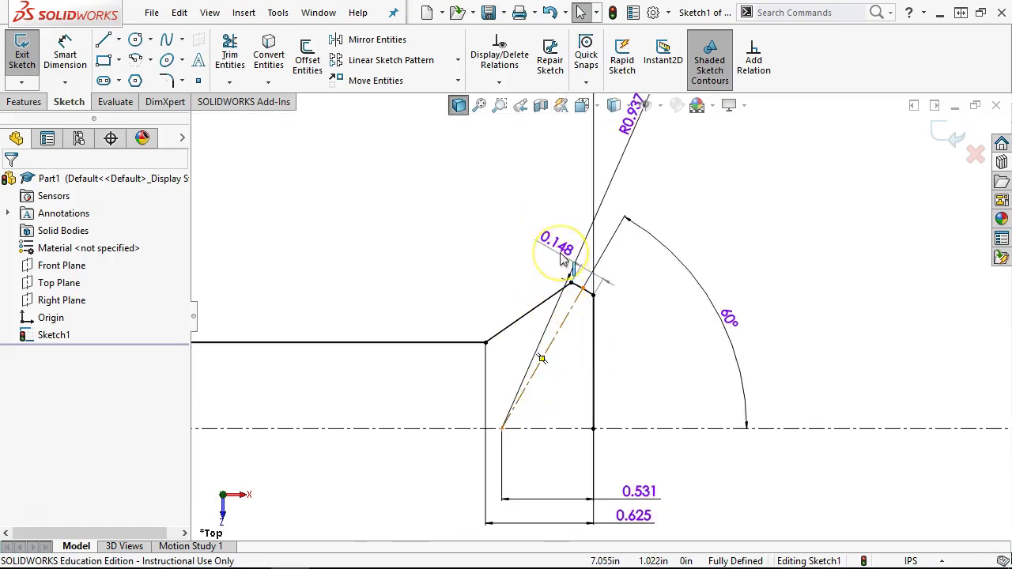
left_click(599, 273)
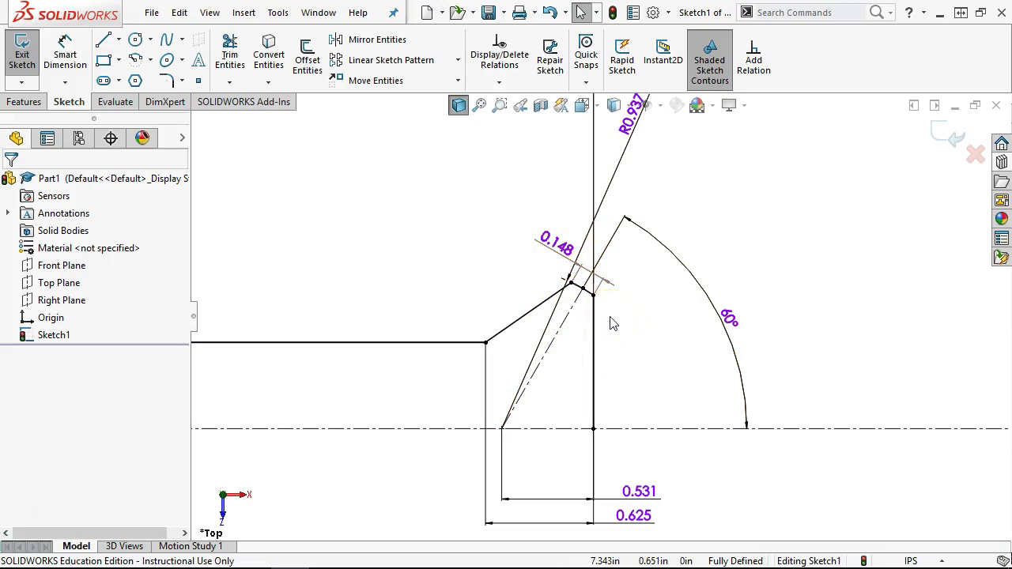
scroll(610, 324, "up", 2)
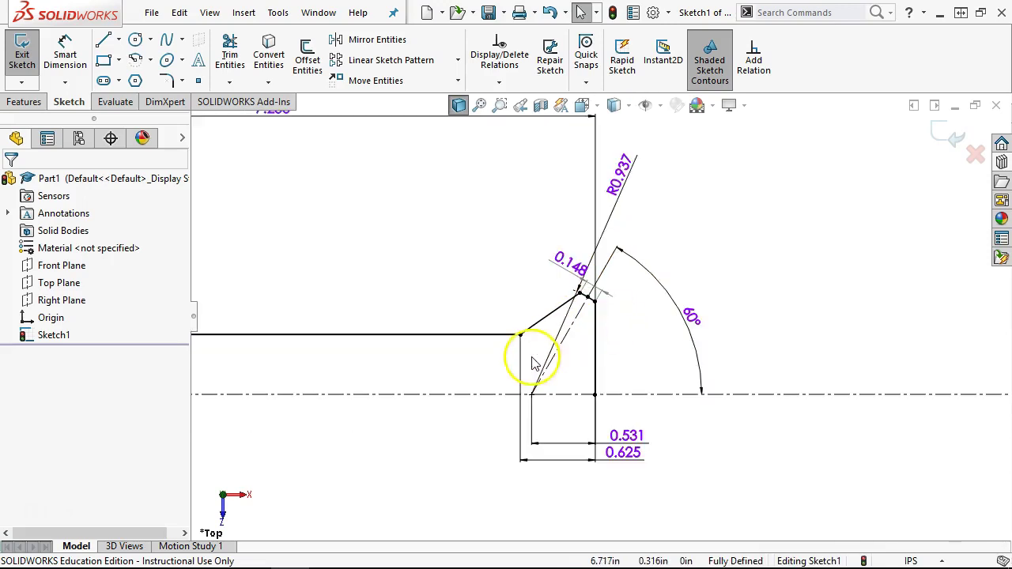
scroll(533, 360, "up", 3)
scroll(533, 363, "up", 2)
scroll(510, 356, "down", 3)
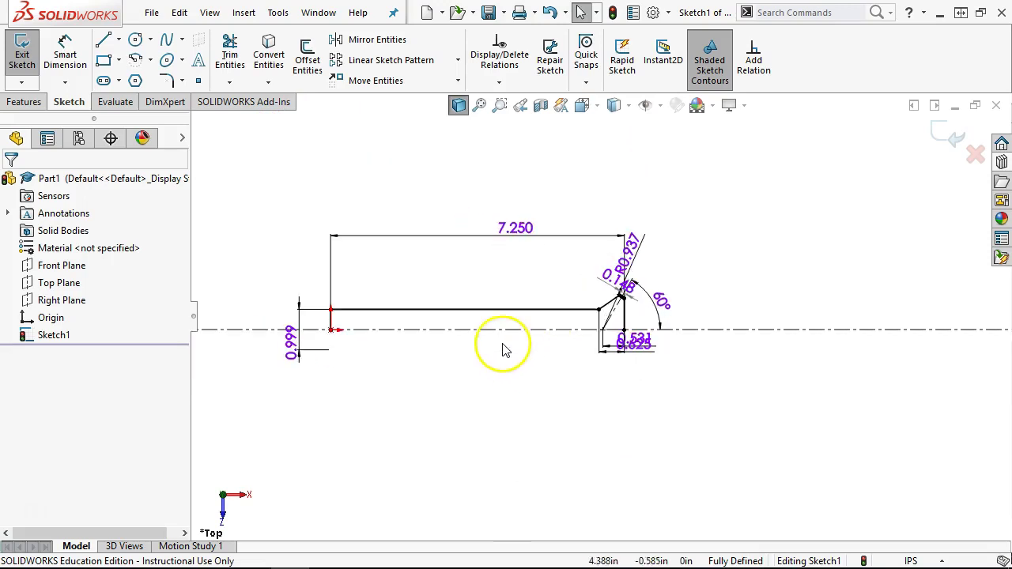
left_click(267, 314)
right_click(267, 315)
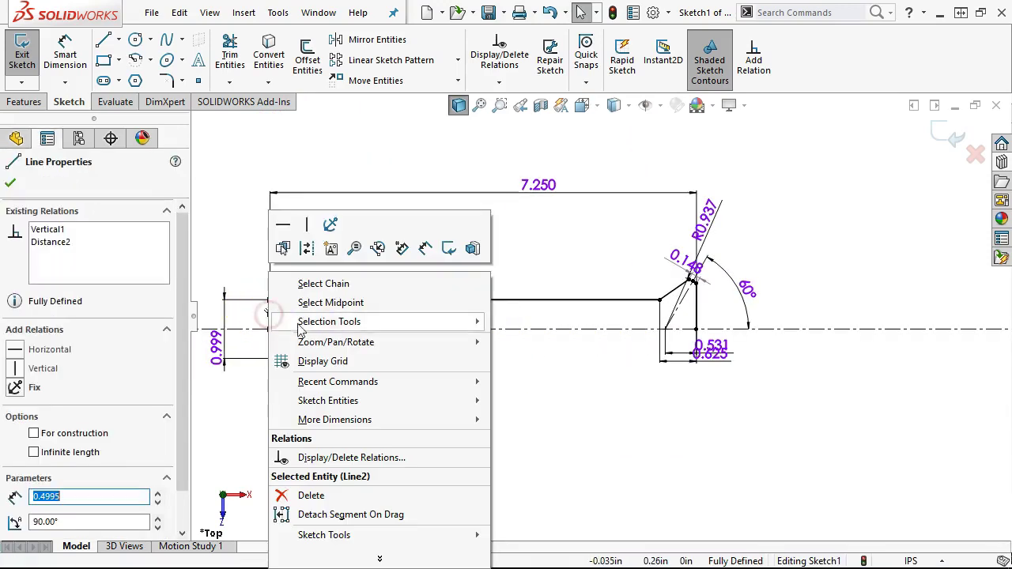
left_click(322, 281)
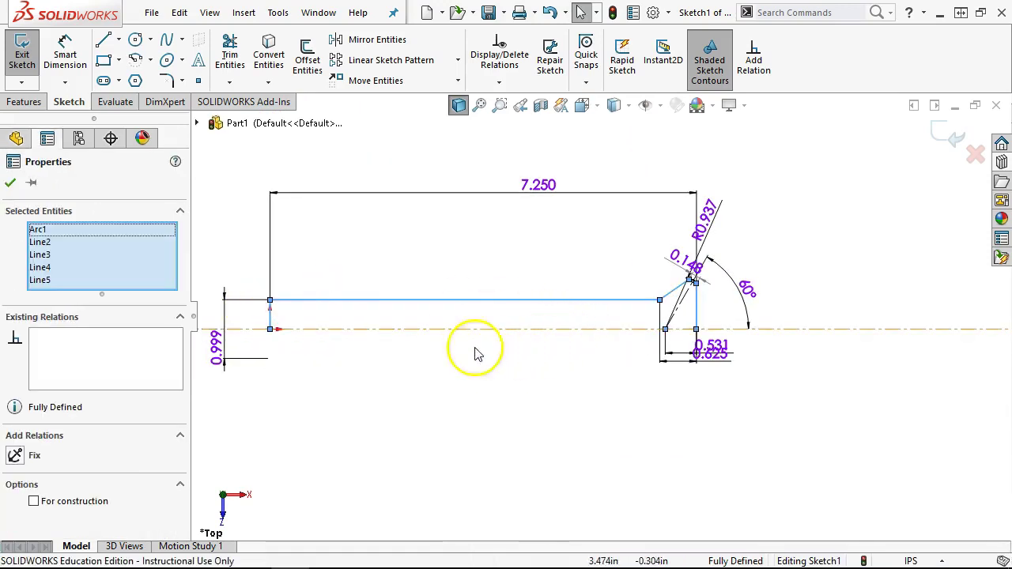
left_click(369, 346)
Mirror the half-profile's chain of connected lines and tip arc about the horizontal centerline.
left_click(270, 317)
right_click(271, 317)
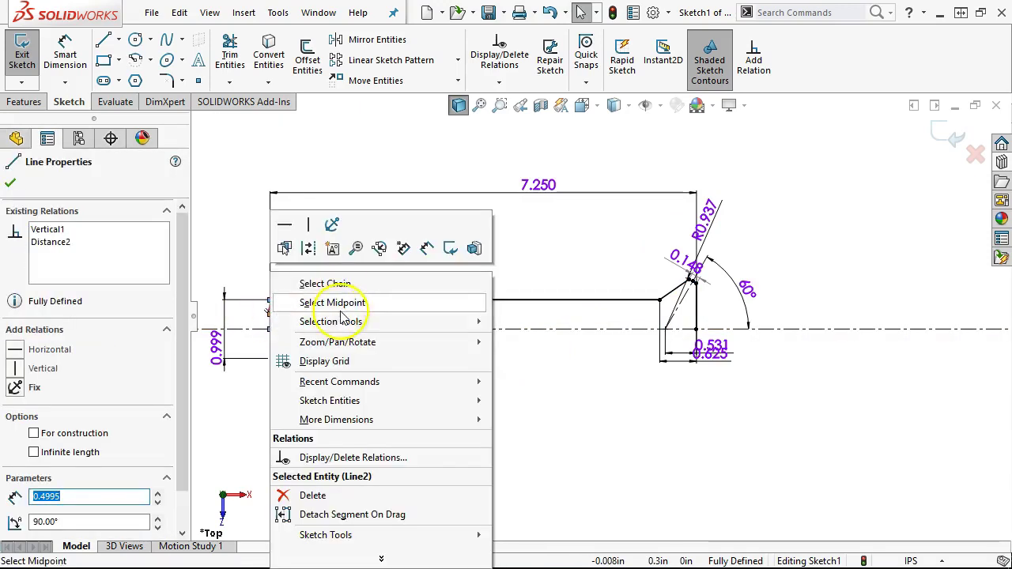
left_click(332, 283)
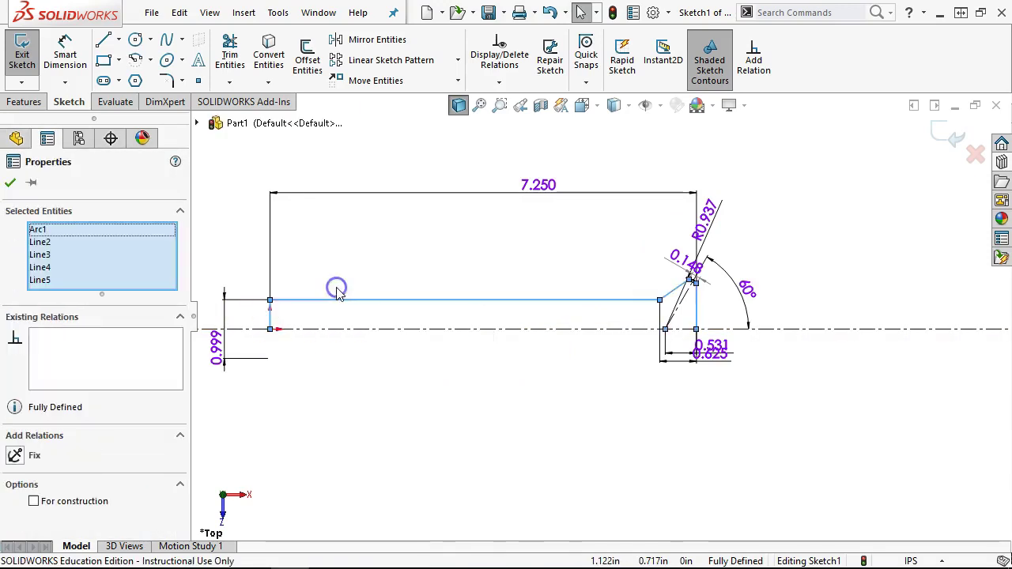
left_click(359, 330, "ctrl")
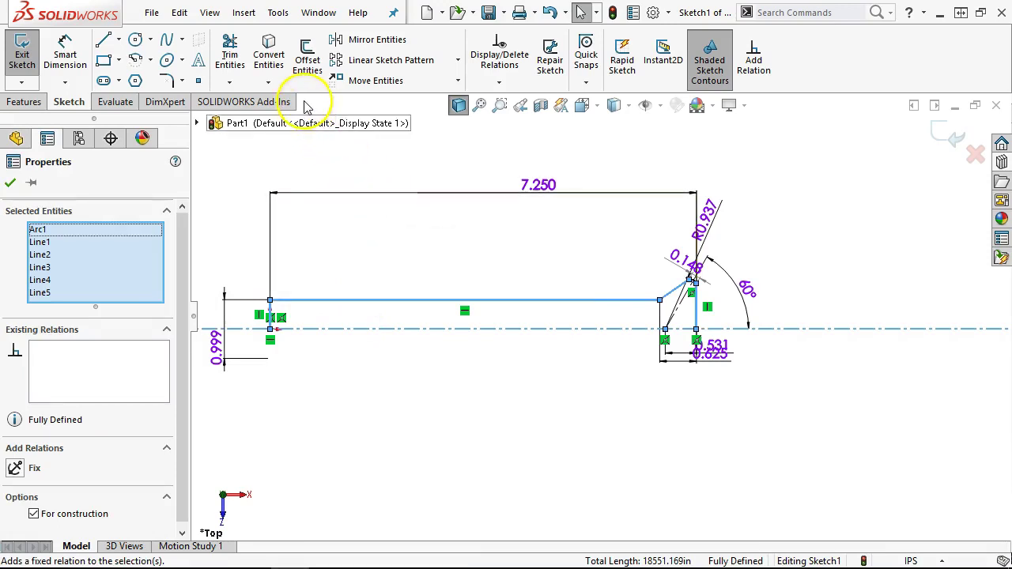
left_click(350, 39)
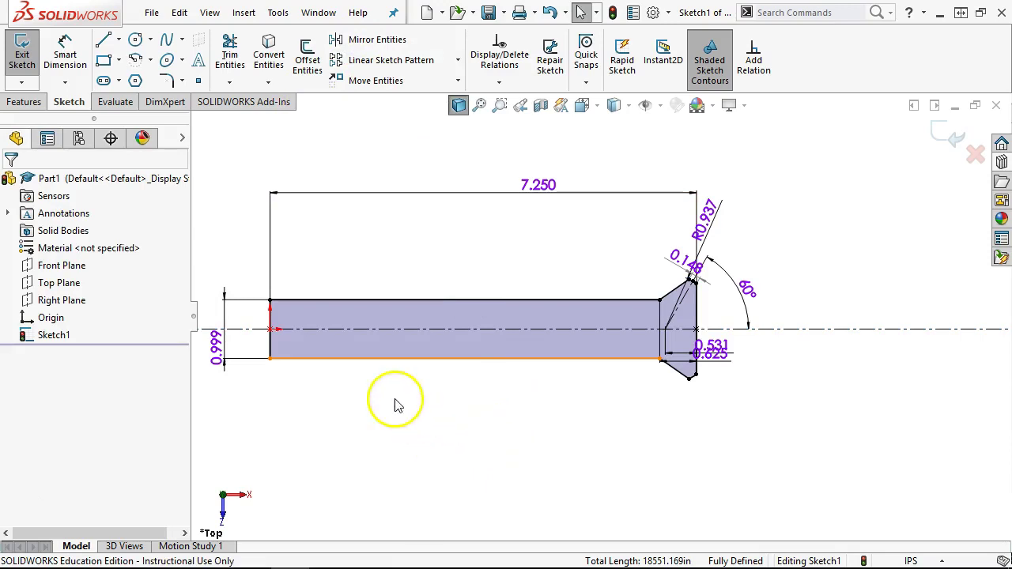
Extrude the mirrored profile as a blind boss 0.749 in deep, with the direction reversed to go below the sketch plane.
scroll(356, 323, "down", 2)
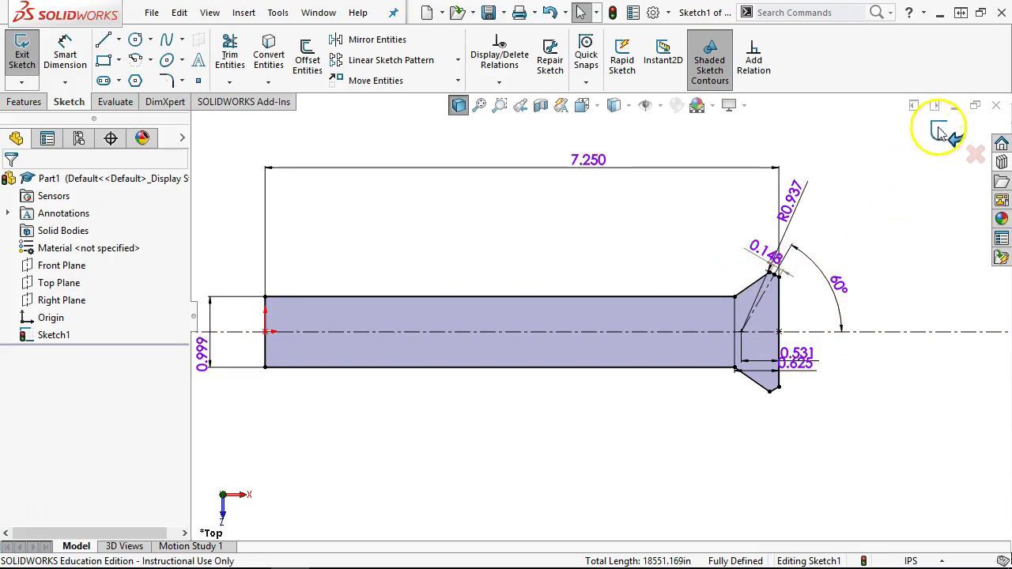
left_click(24, 102)
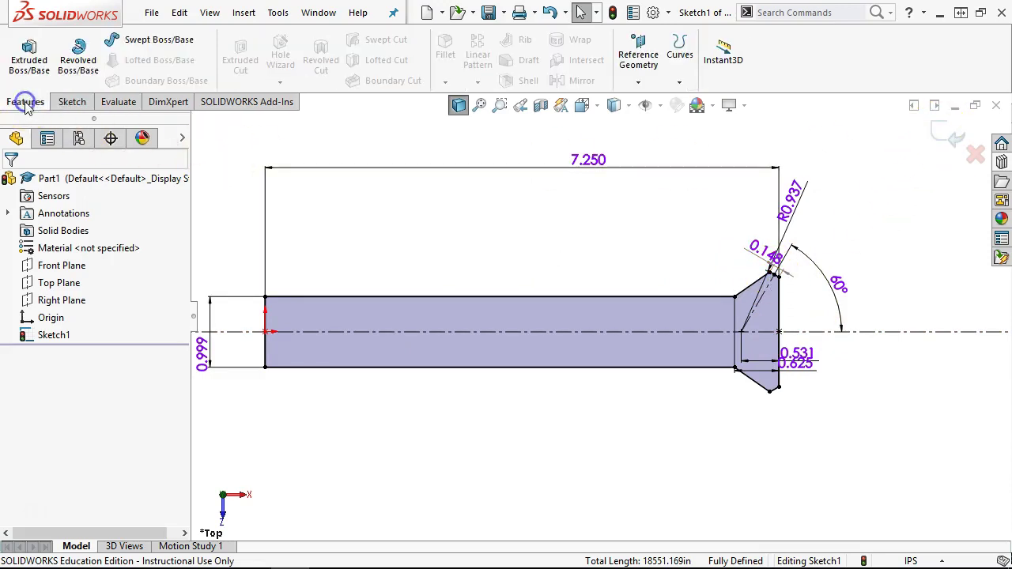
left_click(28, 62)
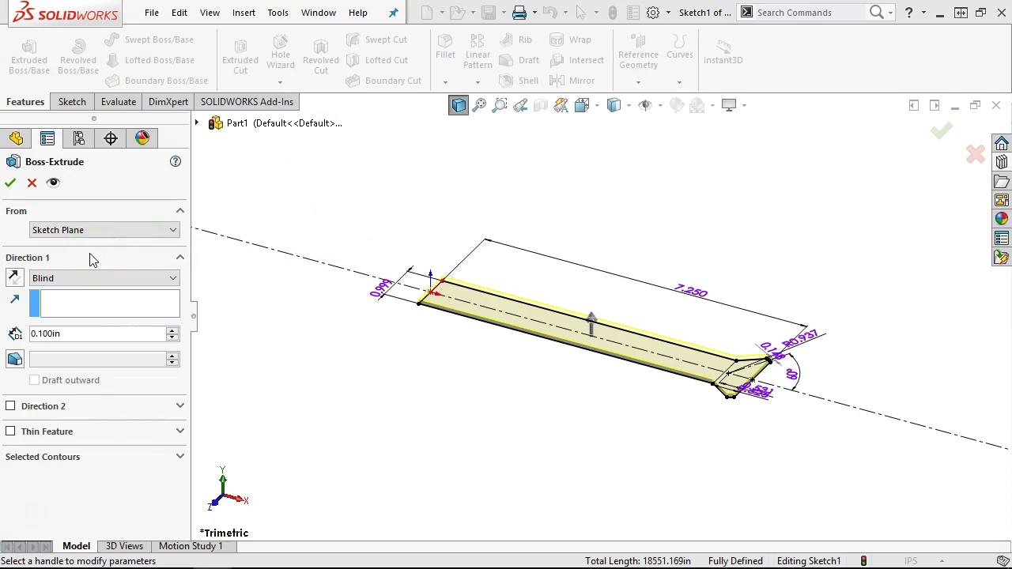
scroll(717, 393, "down", 3)
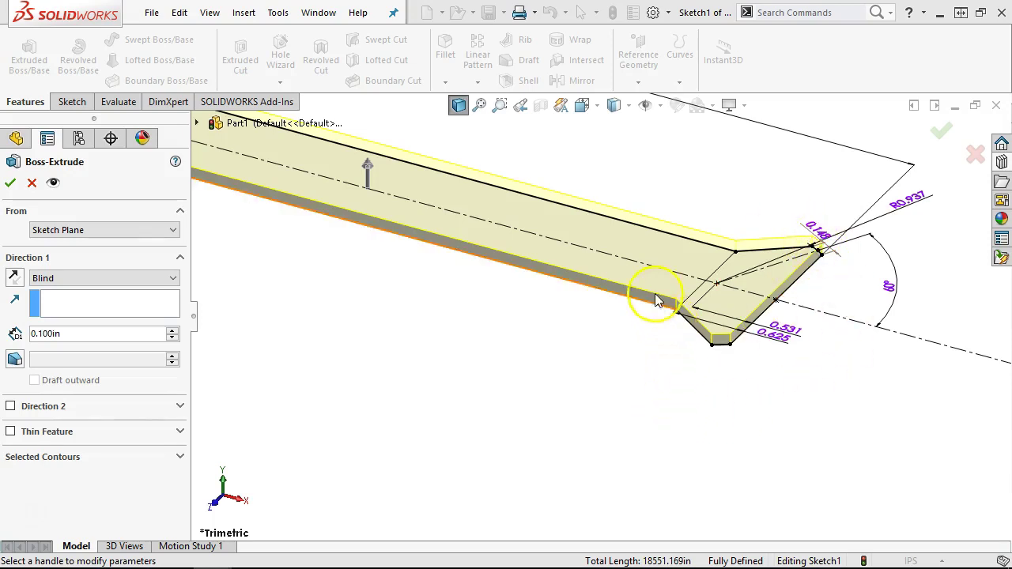
left_click(13, 279)
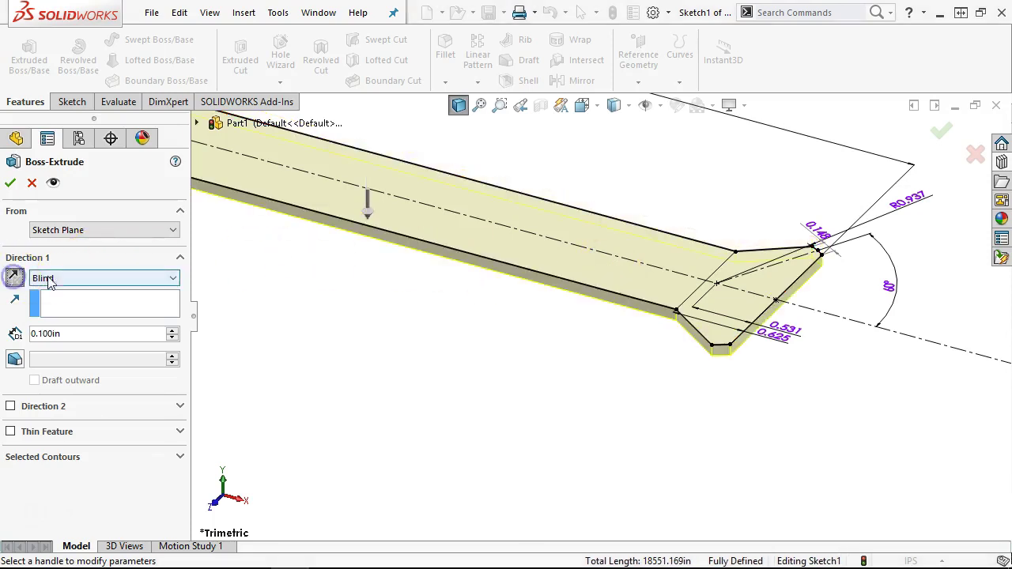
double_click(57, 334)
type(".749")
key("Return")
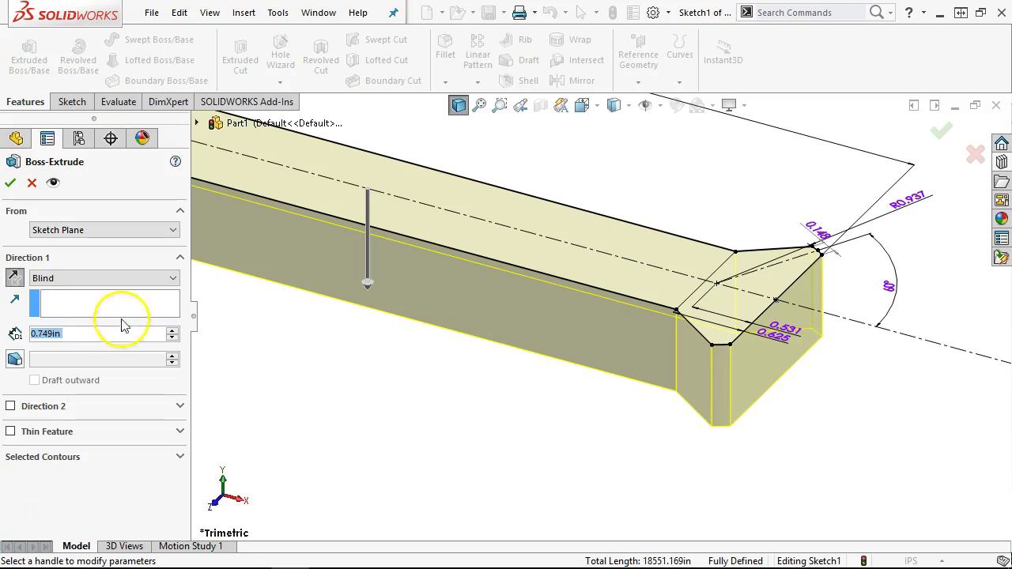
left_click(11, 184)
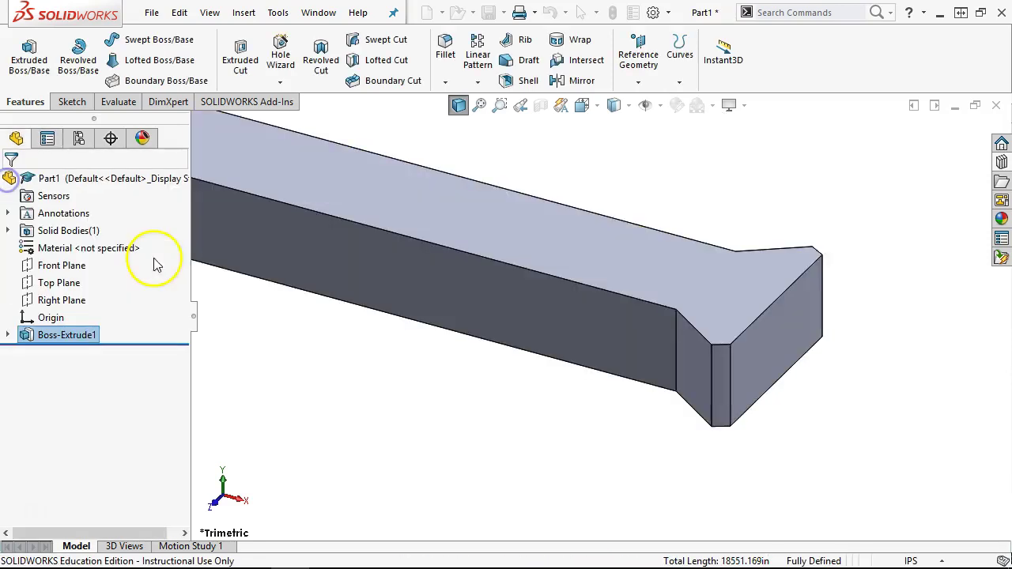
Show the extrusion's base sketch so its construction lines can be referenced on the solid.
scroll(474, 379, "up", 5)
middle_click_drag(475, 380, 461, 355)
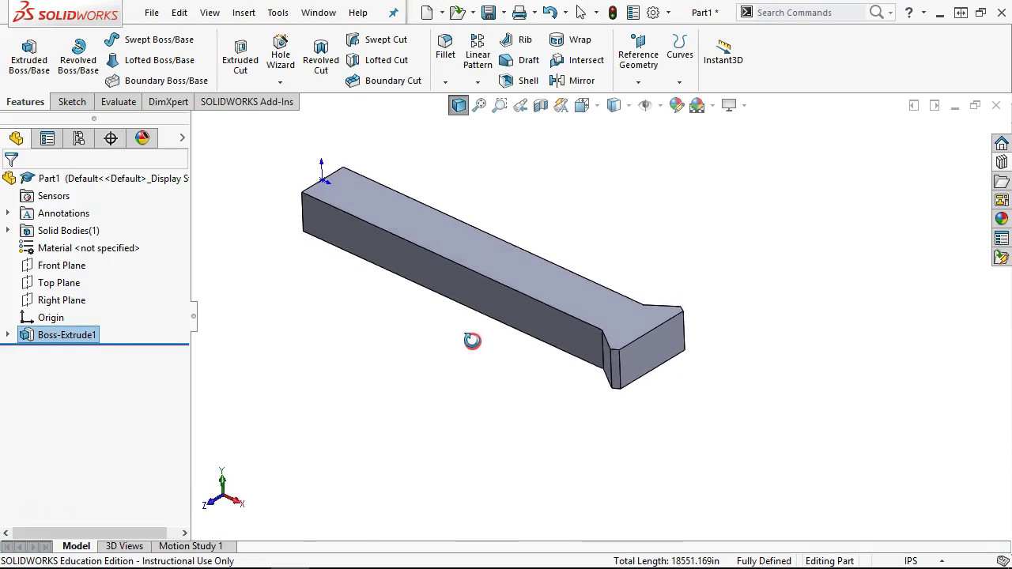
scroll(584, 340, "down", 3)
scroll(674, 370, "down", 2)
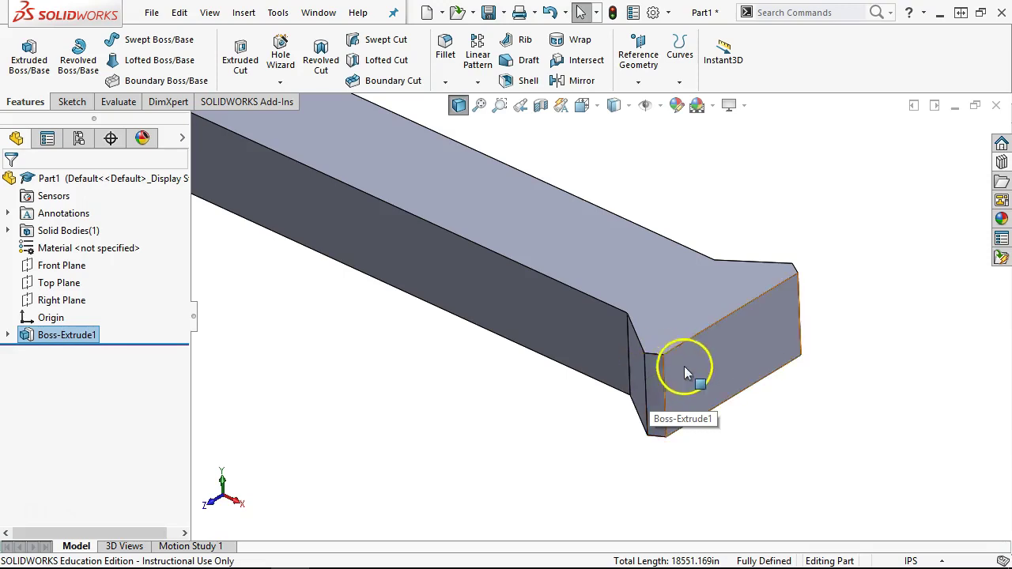
left_click(7, 335)
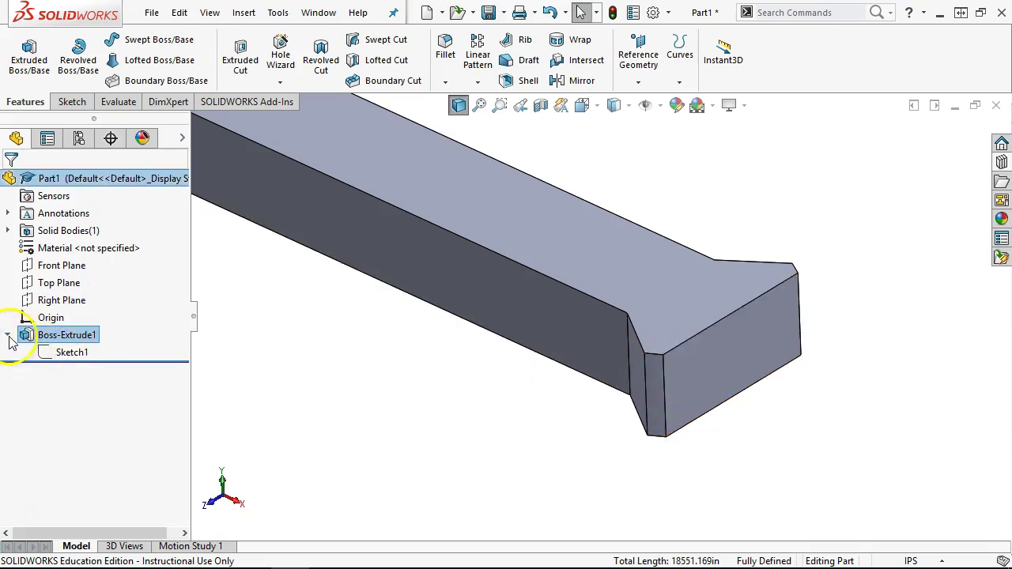
left_click(71, 352)
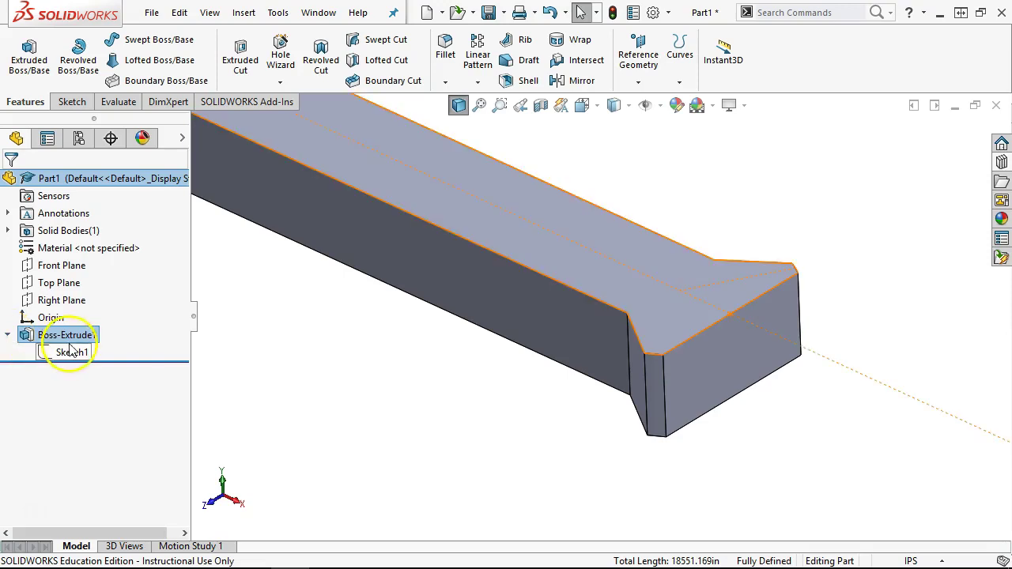
right_click(77, 357)
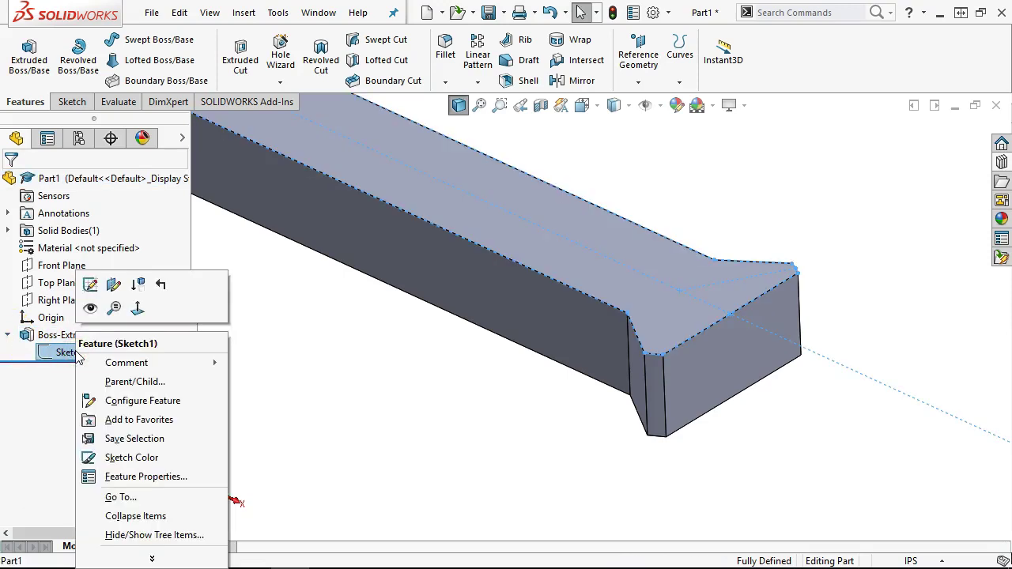
left_click(91, 308)
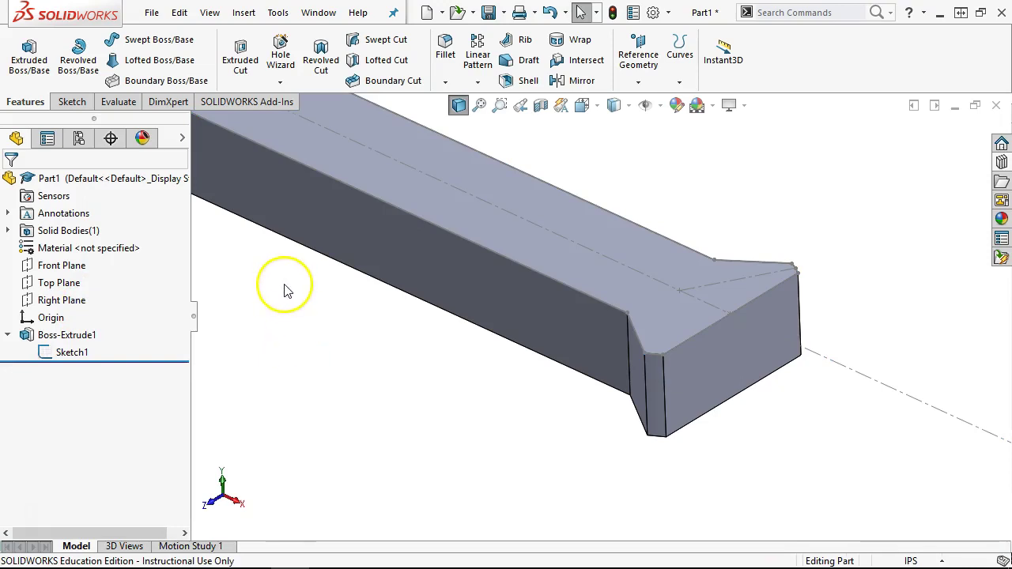
Start a reference plane with the angled construction line in the flared head as its first reference, set coincident.
scroll(381, 291, "up", 2)
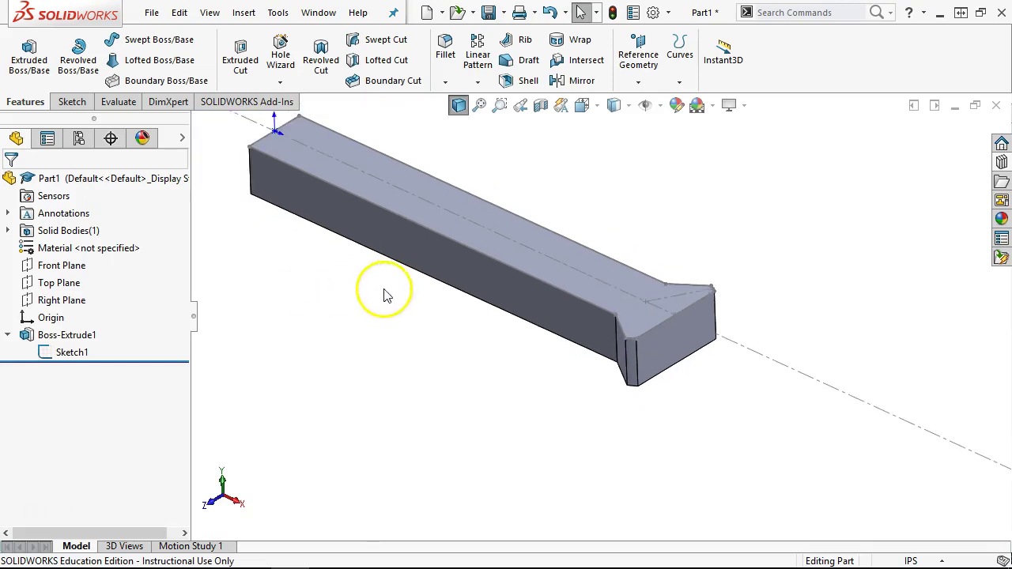
key("ctrl+Left")
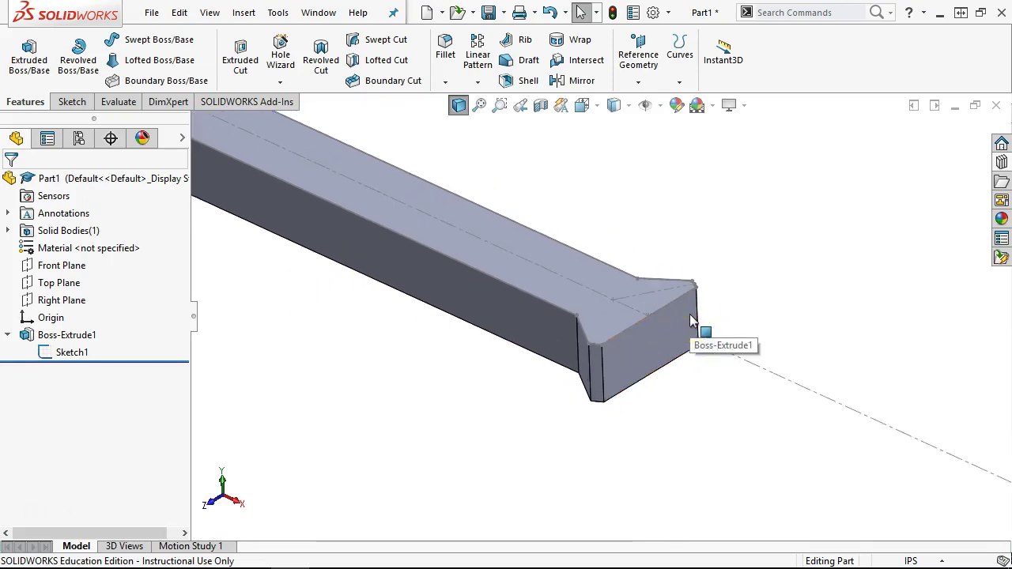
scroll(686, 320, "down", 1)
scroll(683, 320, "down", 2)
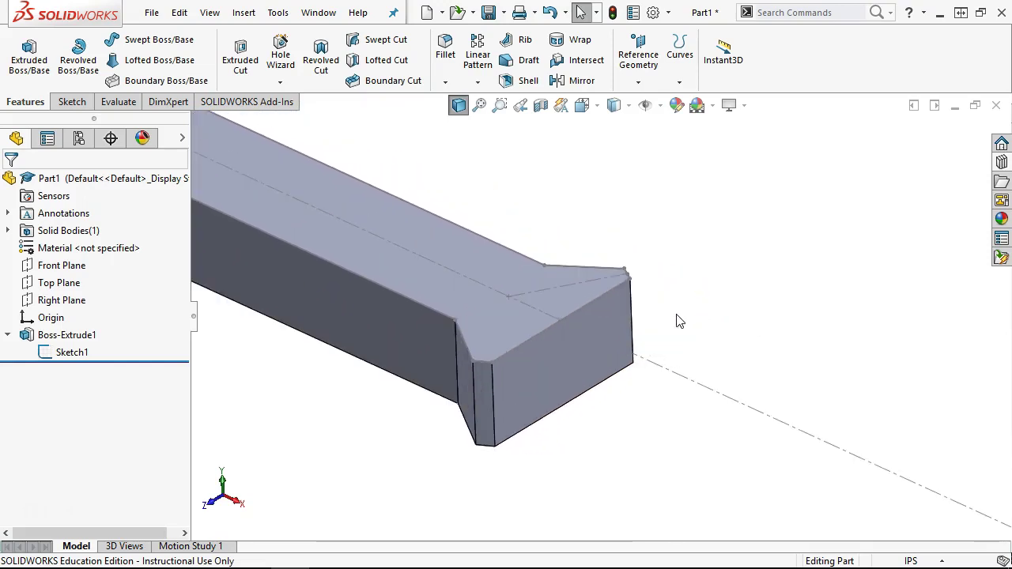
left_click(637, 83)
left_click(634, 103)
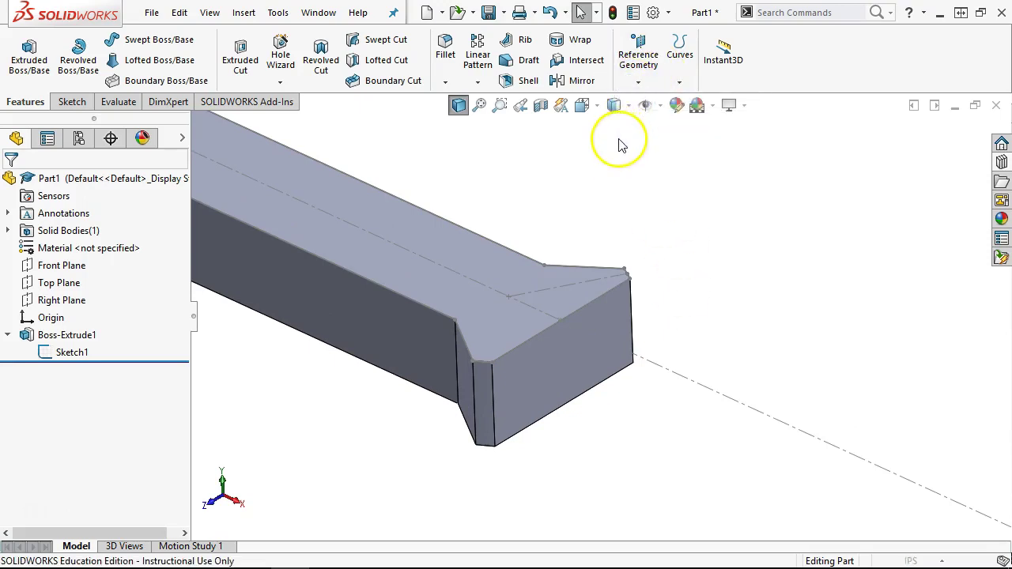
left_click(638, 79)
left_click(105, 268)
left_click(533, 308)
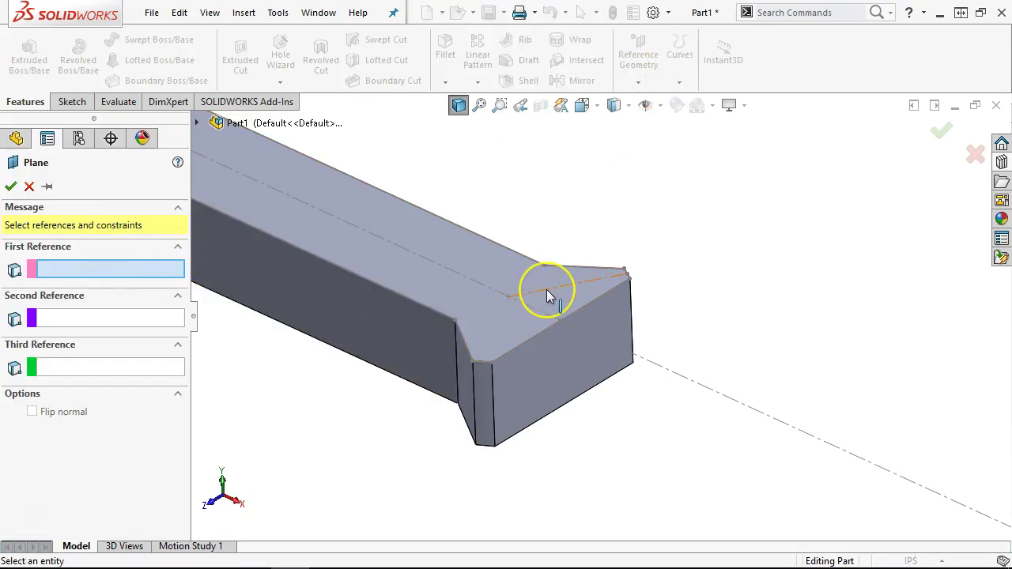
left_click(591, 310)
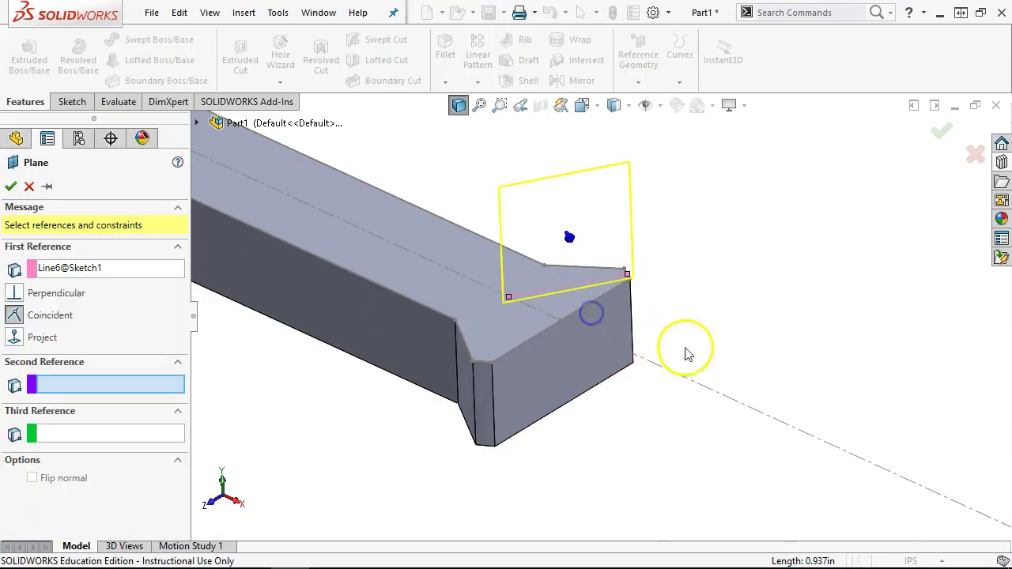
middle_click_drag(720, 208, 727, 167)
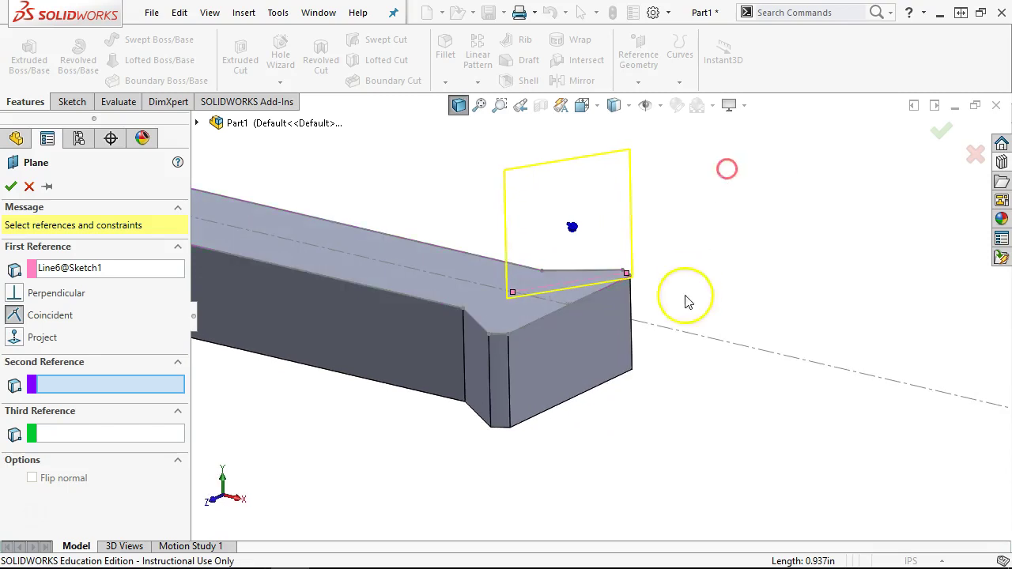
scroll(696, 281, "up", 3)
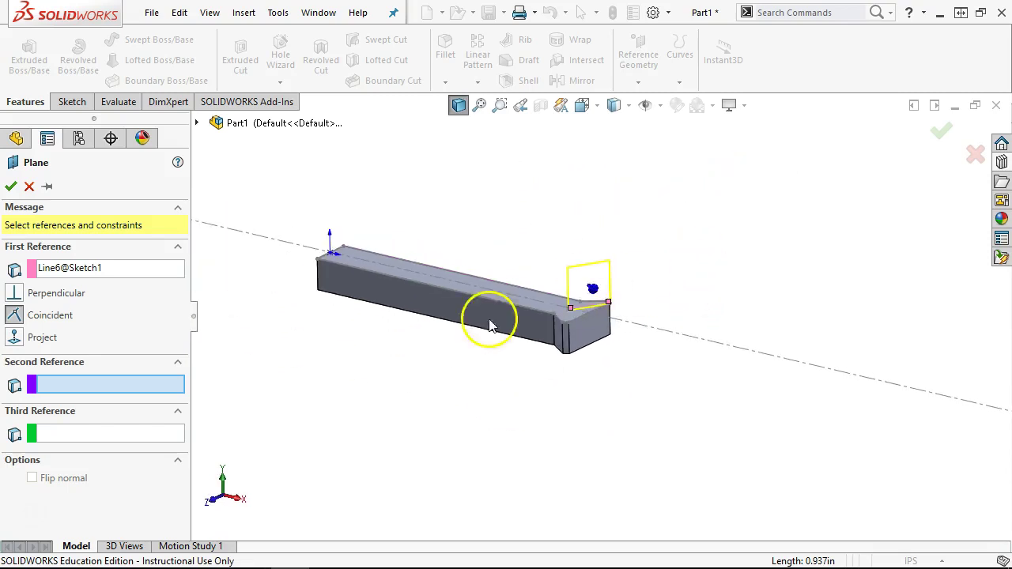
scroll(340, 348, "up", 1)
scroll(355, 340, "down", 2)
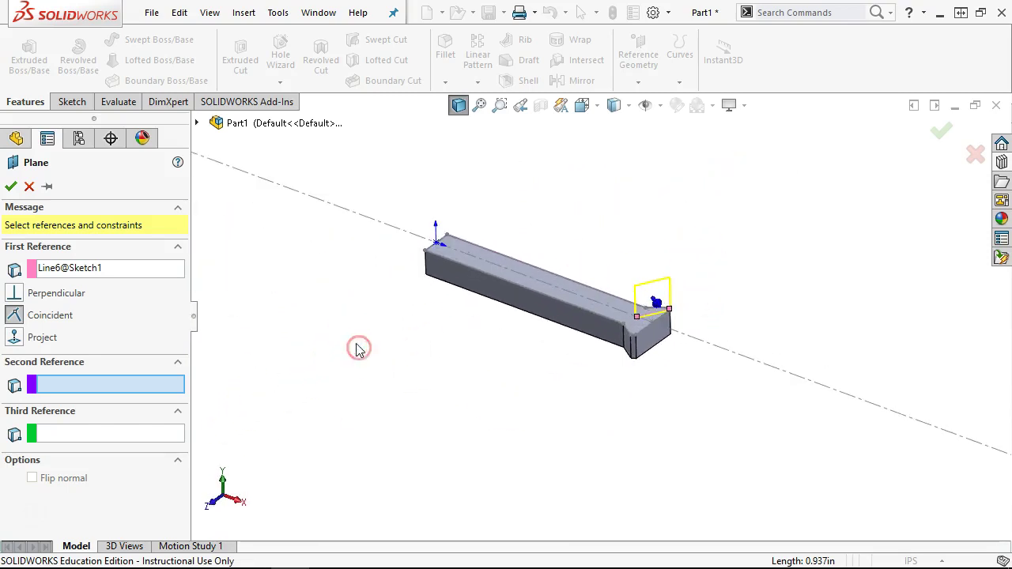
Complete the reference plane using the Top Plane as second reference, set perpendicular.
left_click(10, 186)
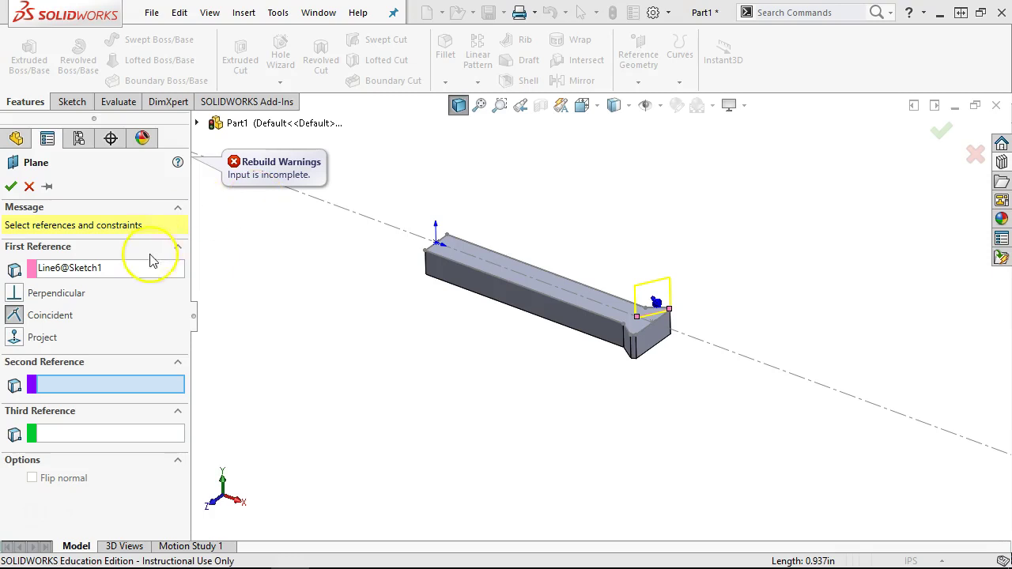
left_click(197, 124)
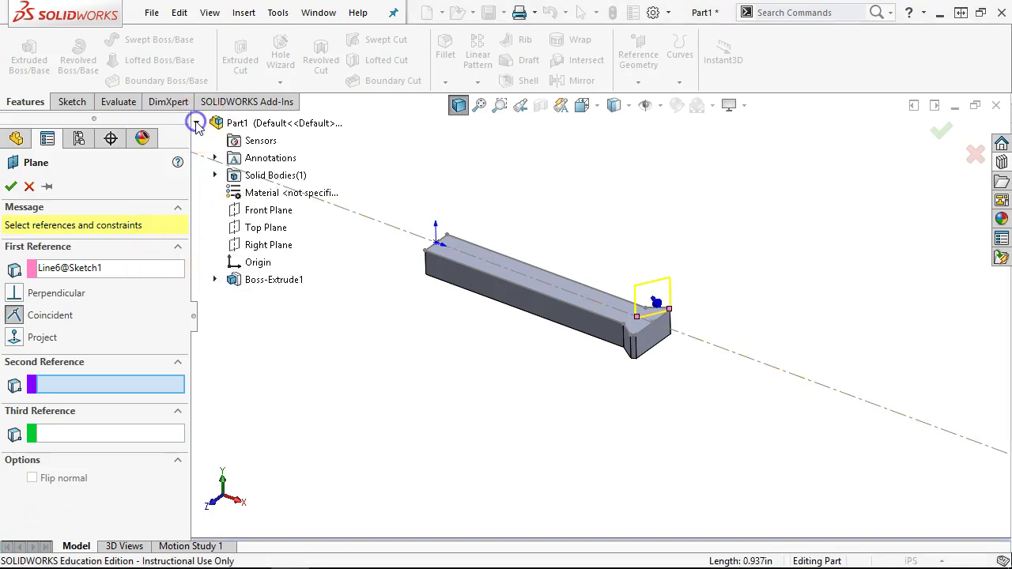
left_click(256, 232)
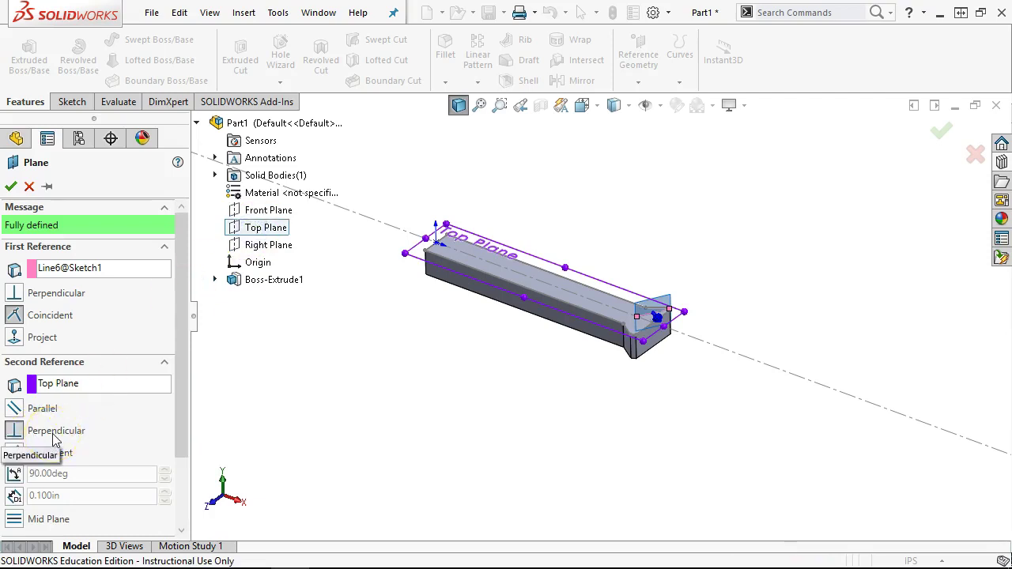
left_click(27, 227)
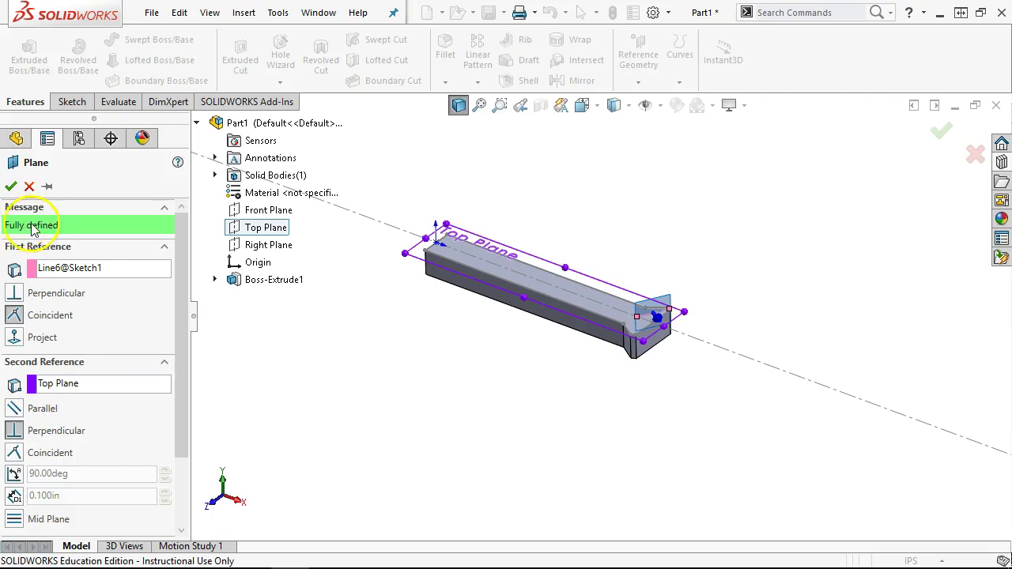
left_click(10, 186)
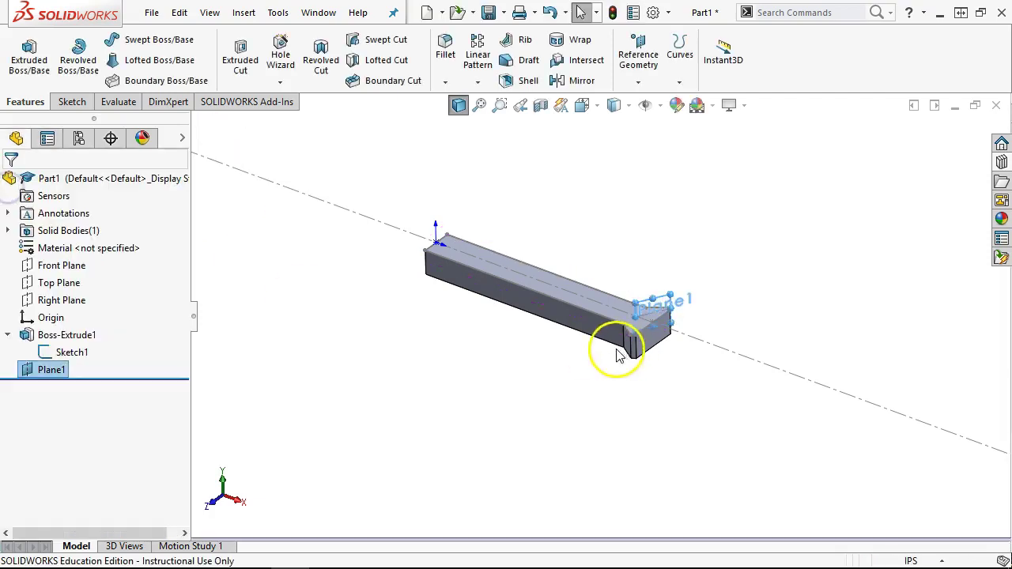
Sketch on Plane1 a vertical centerline about 0.85 in long, running down from the inner end of the angled construction line.
scroll(631, 338, "down", 3)
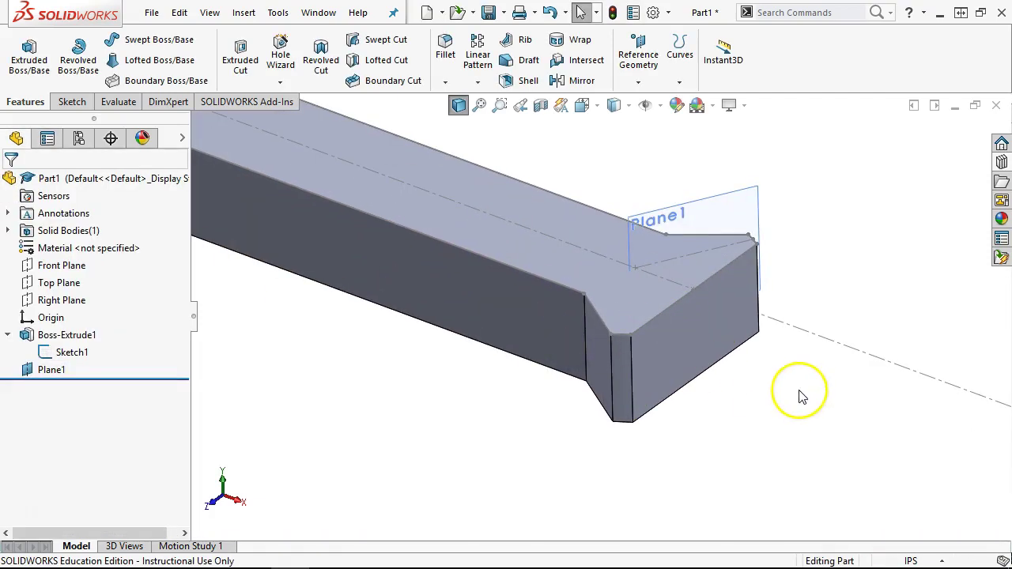
left_click(708, 202)
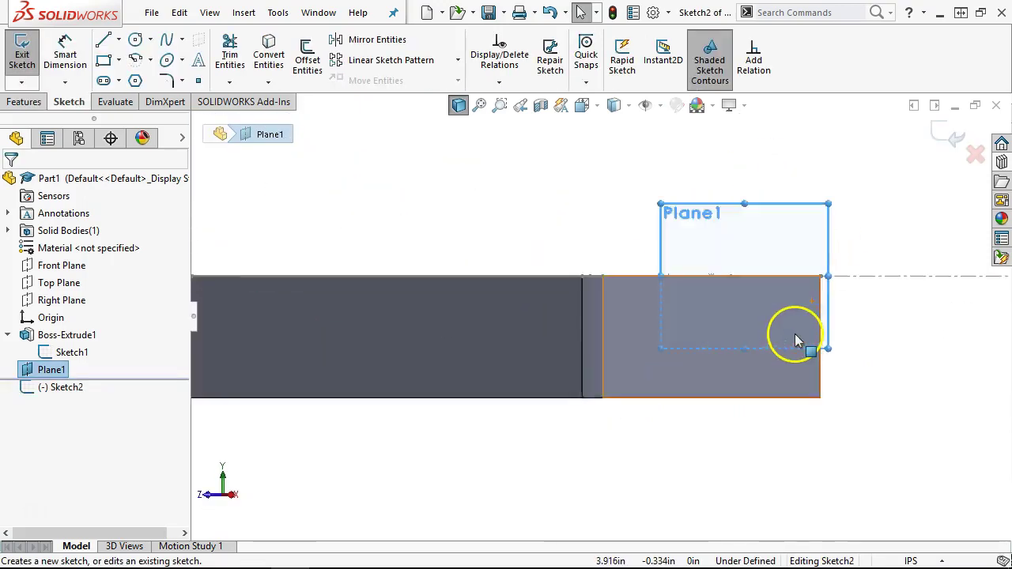
left_click(118, 39)
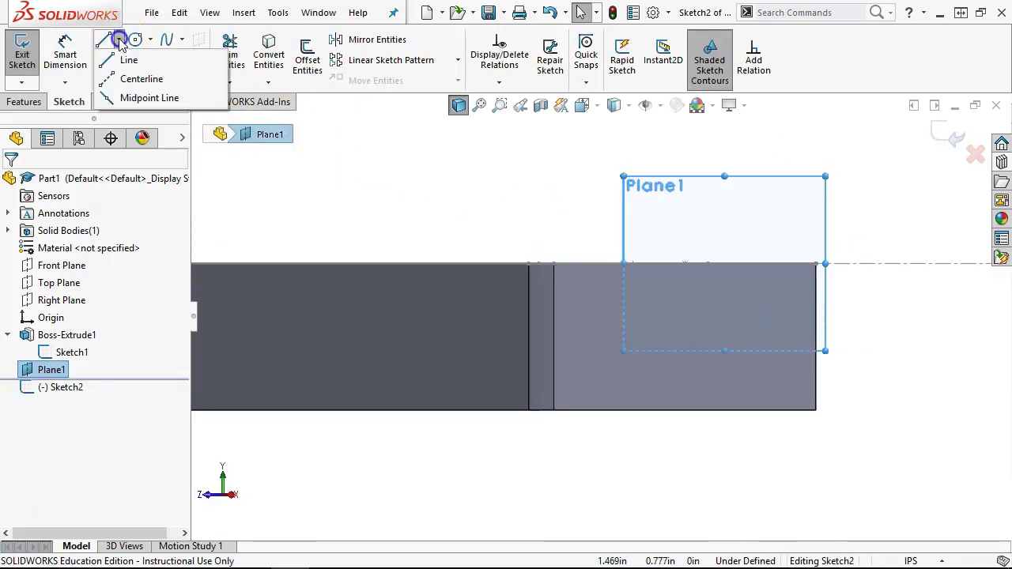
left_click(130, 77)
middle_click_drag(642, 238, 649, 264)
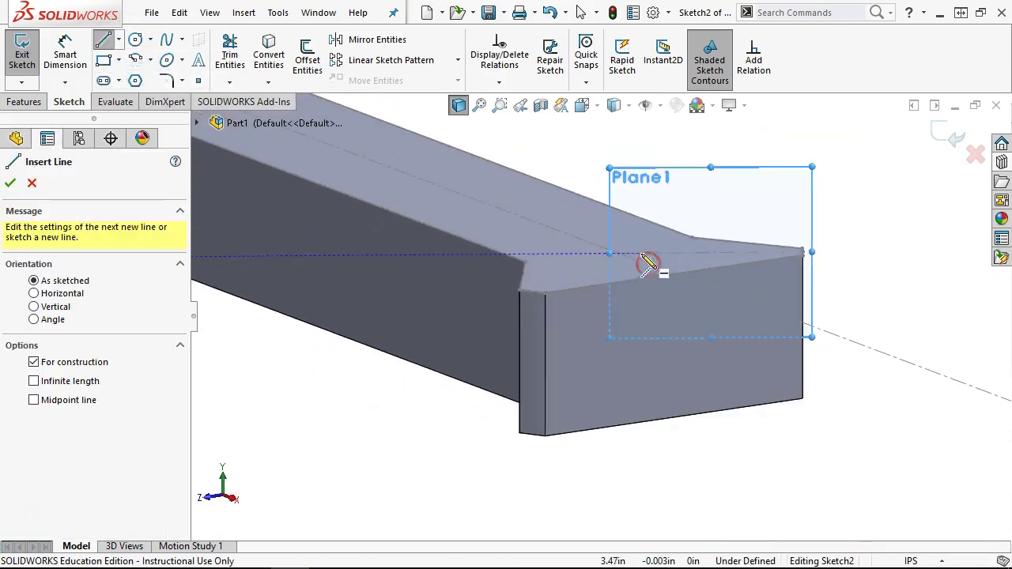
left_click(617, 255)
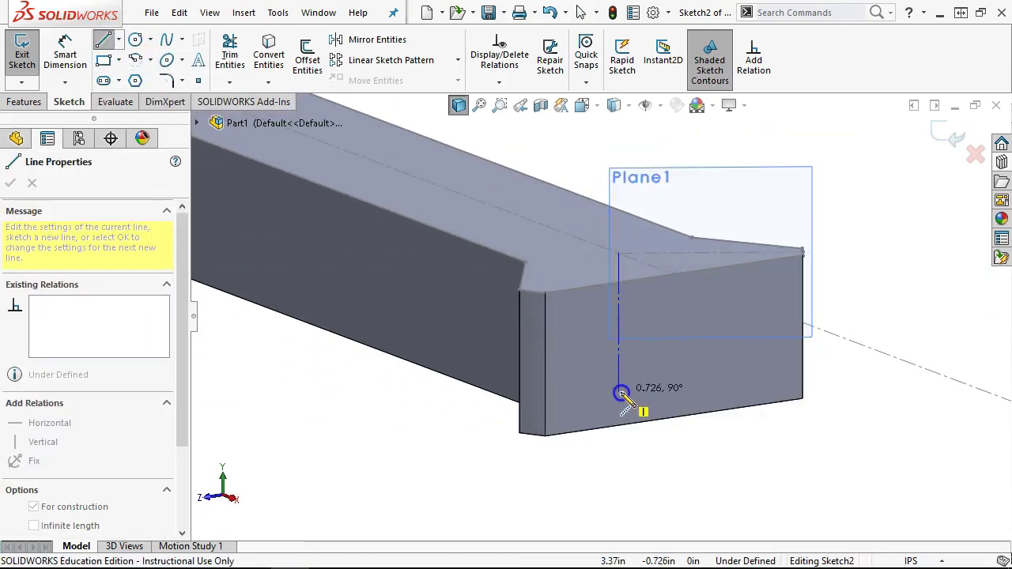
left_click(622, 418)
right_click(723, 451)
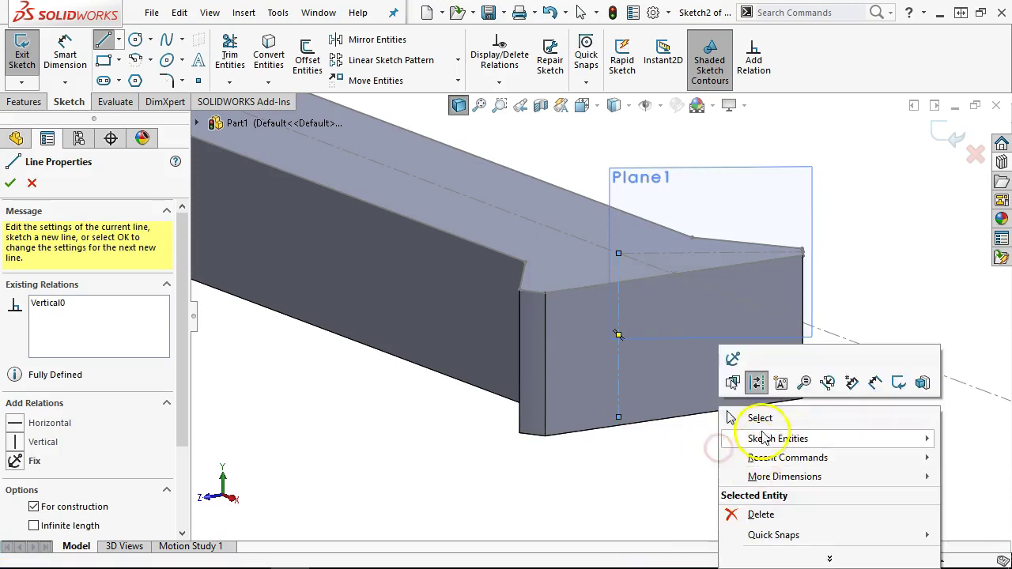
left_click(756, 418)
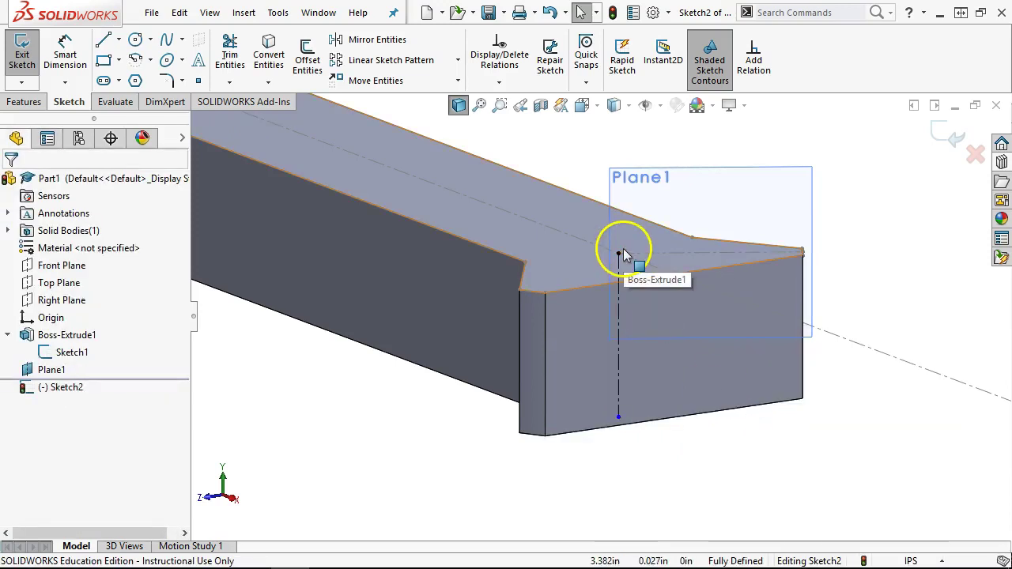
Sketch a slanted line about 0.74 in long, running down and inward from the outer end of the angled construction line.
left_click(103, 40)
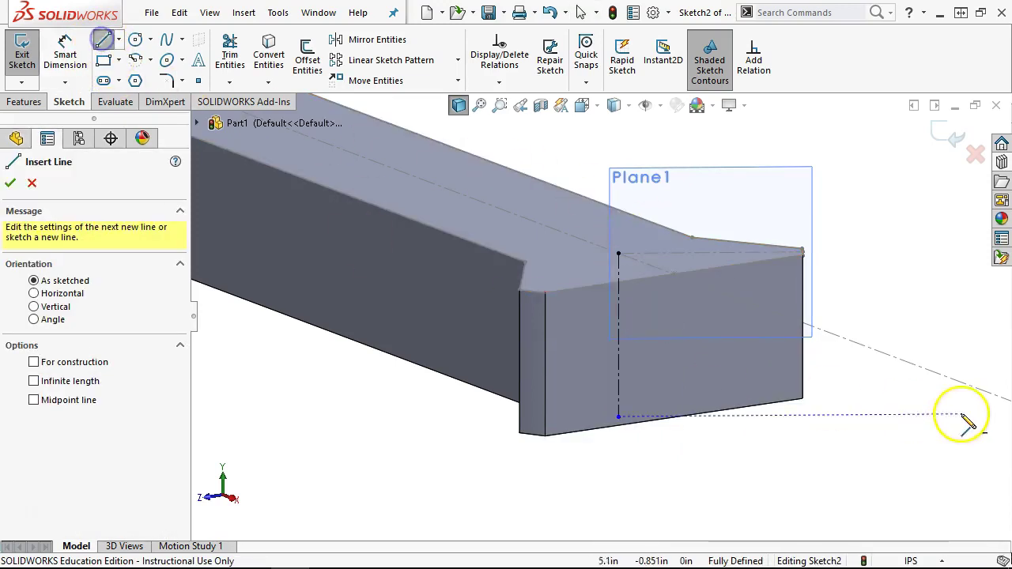
scroll(850, 391, "down", 2)
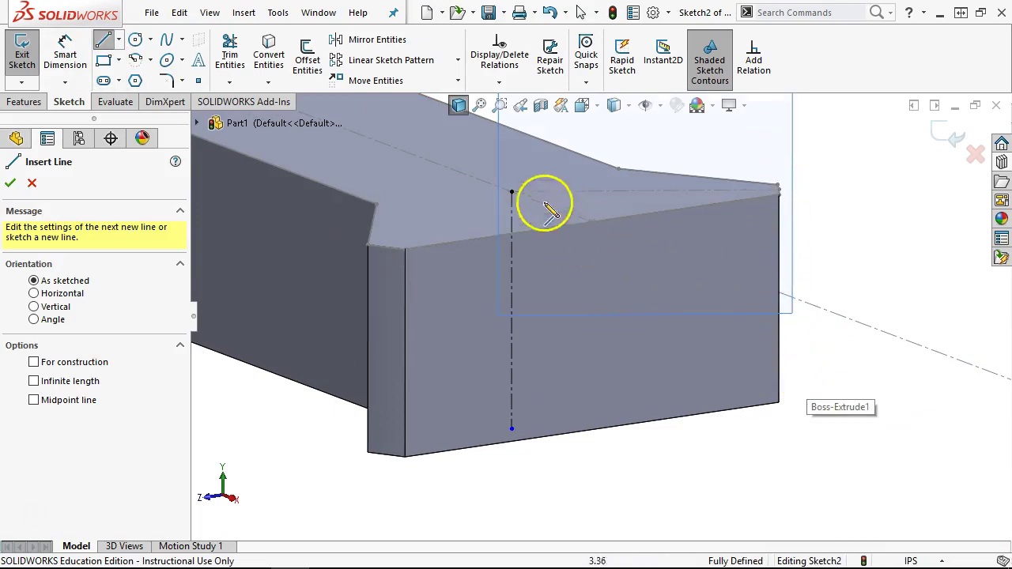
left_click(780, 191)
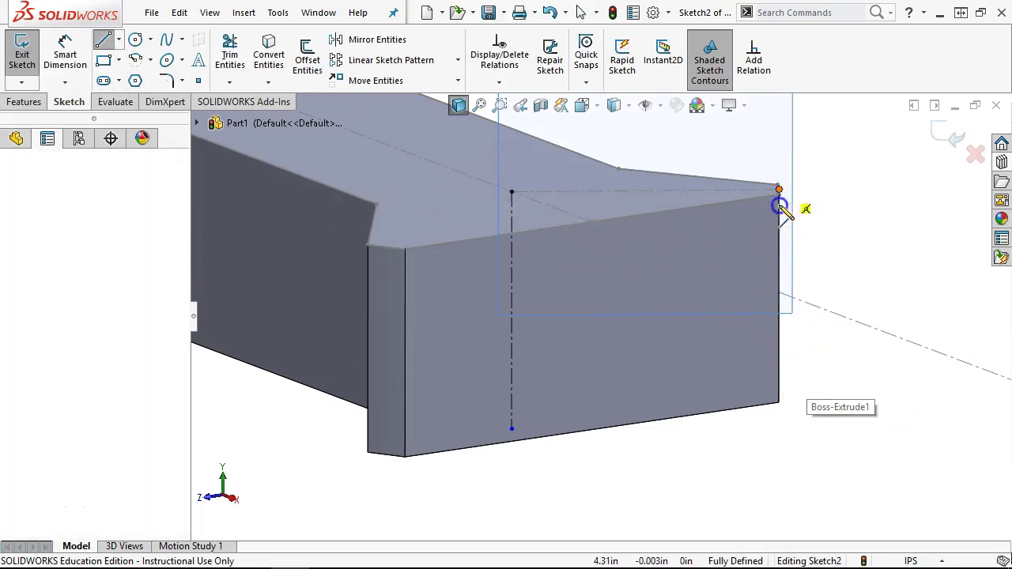
left_click(732, 388)
right_click(837, 418)
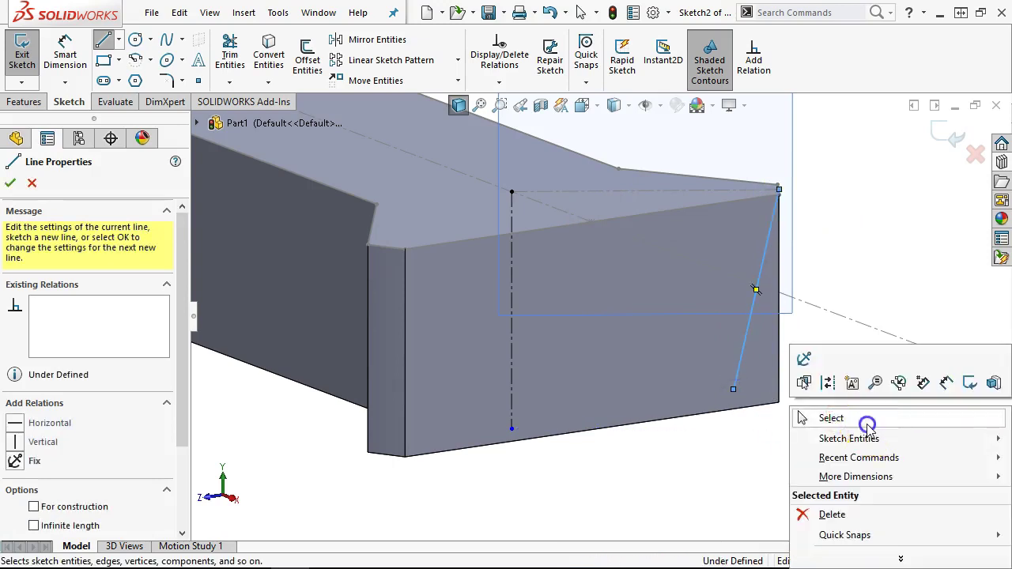
left_click(867, 424)
Dimension the slanted line at 10° from the vertical through its upper end.
right_click(840, 220)
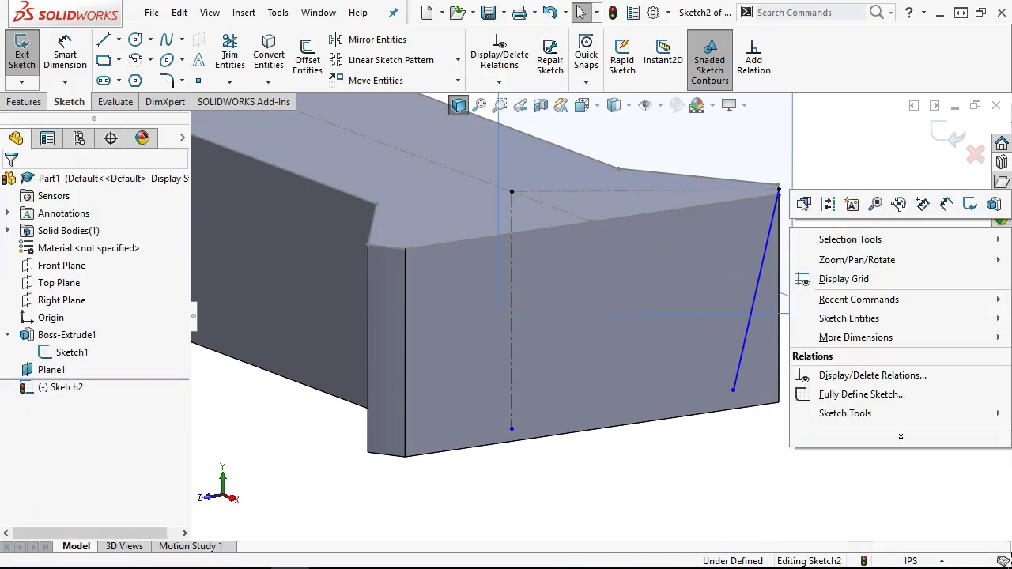
left_click(947, 204)
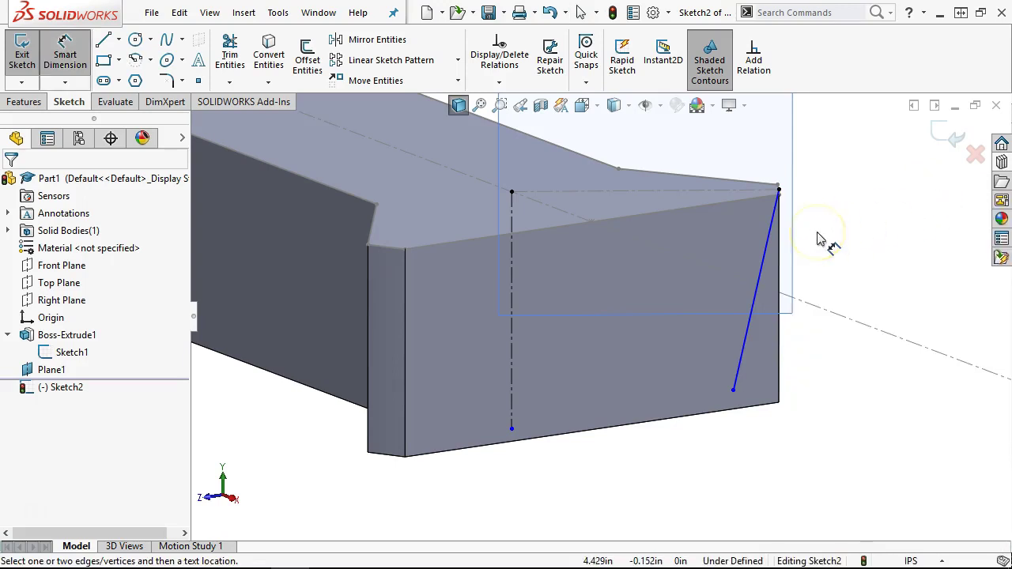
left_click(778, 192)
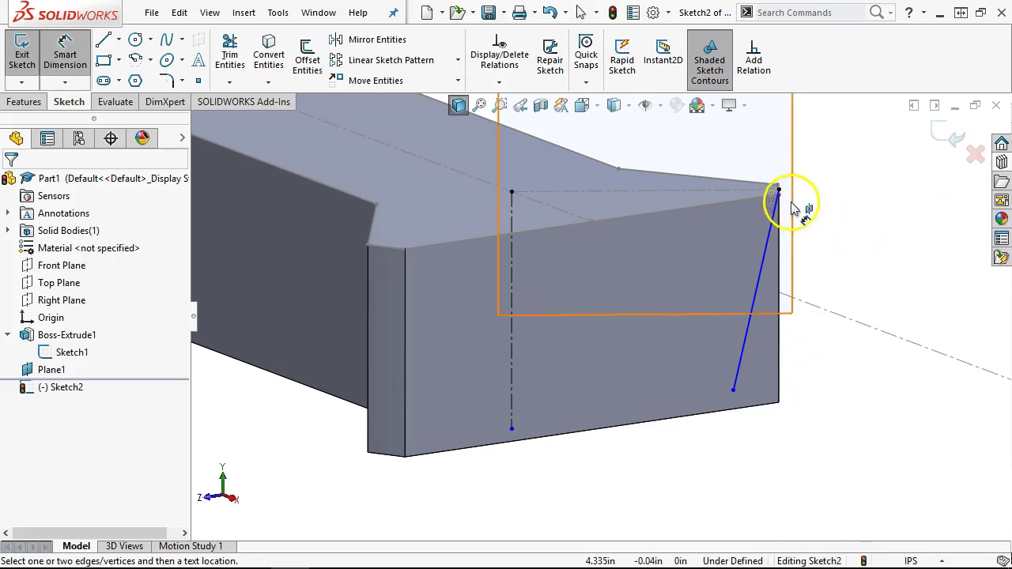
left_click(767, 245)
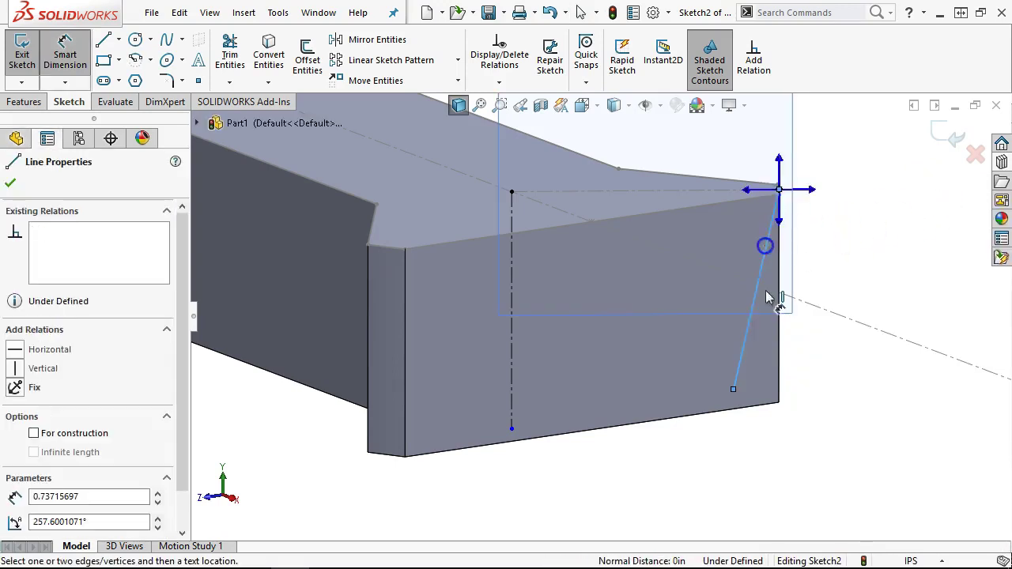
left_click(775, 222)
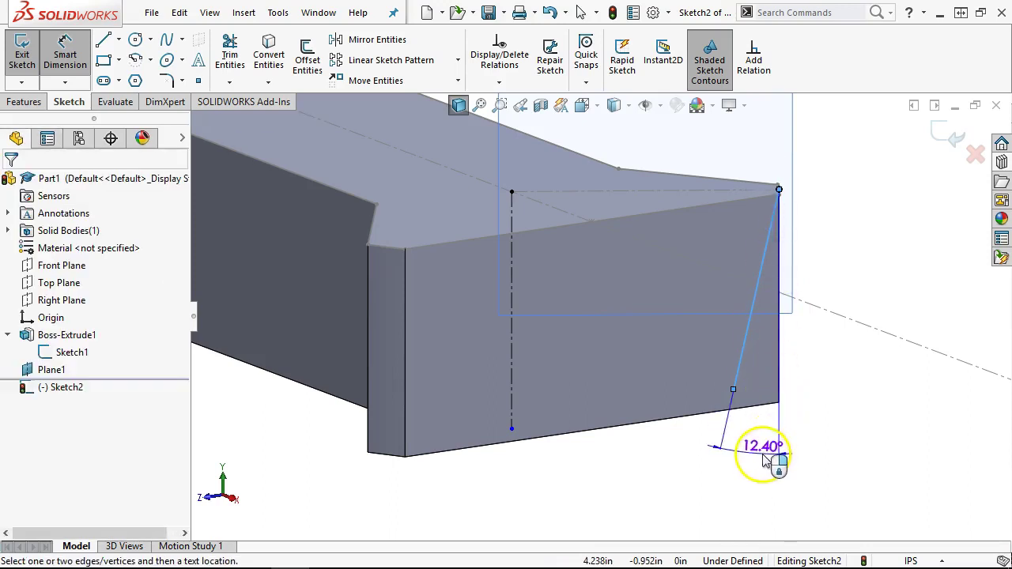
left_click(766, 452)
type("10")
key("Return")
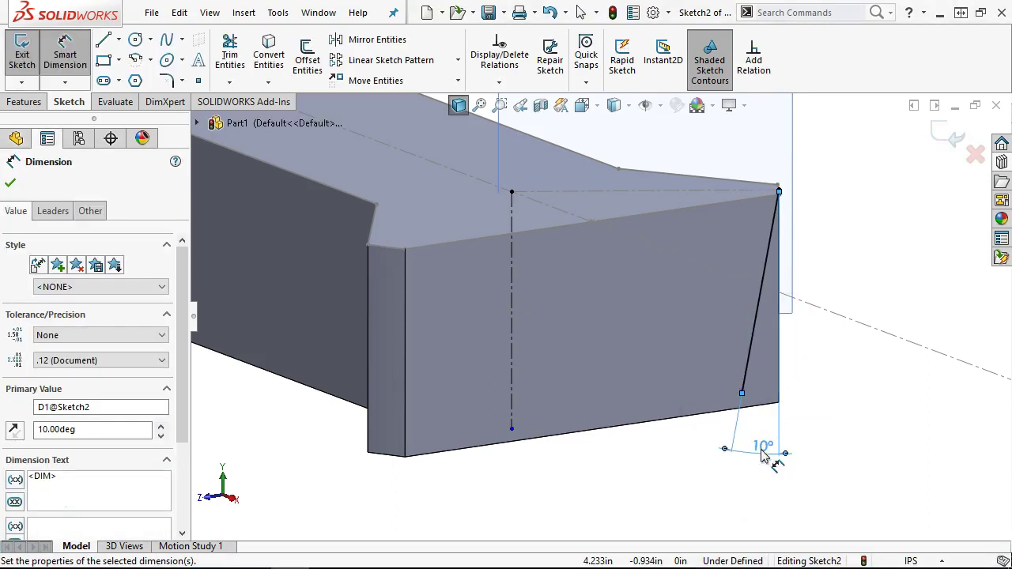
right_click(816, 405)
left_click(836, 445)
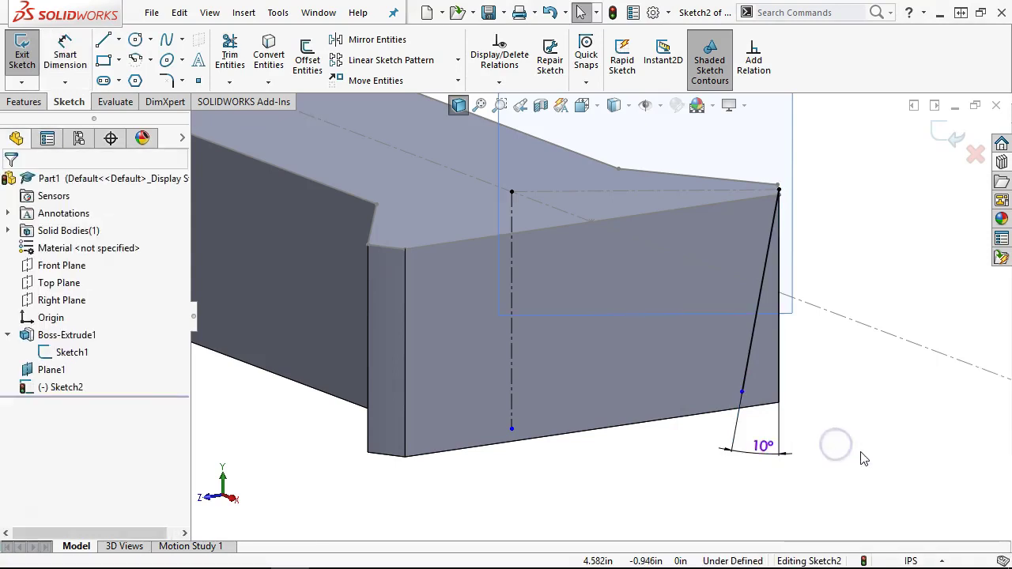
Make the lower ends of the centerline and the slanted line coincident with the head's bottom edge.
key("ctrl+8")
scroll(817, 400, "down", 5)
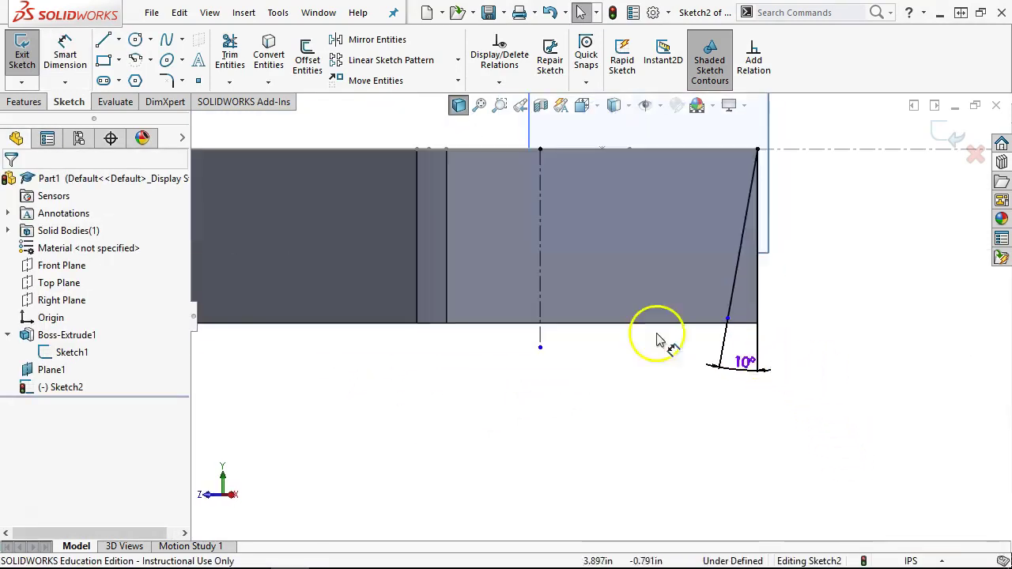
mouse_move(540, 347)
left_mouse_down()
mouse_move(542, 320)
mouse_move(719, 343)
mouse_move(727, 324)
left_mouse_up()
left_click(817, 363)
Try a revolved cut about the vertical centerline with the sketch left open, as a thin feature with a 10° angle.
mouse_move(820, 343)
middle_mouse_down()
mouse_move(838, 361)
mouse_move(843, 439)
middle_mouse_up()
scroll(696, 445, "down", 4)
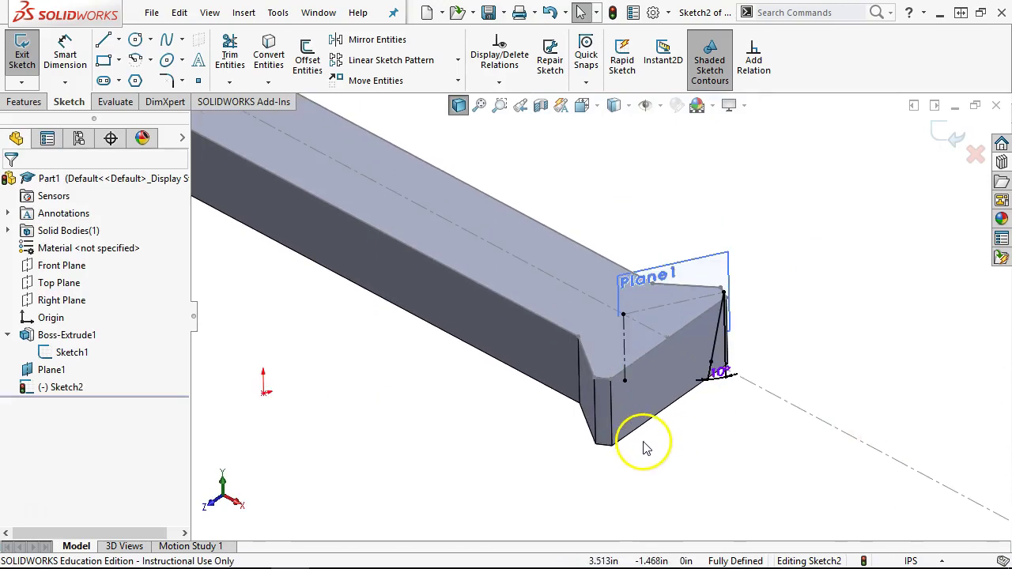
left_click(23, 102)
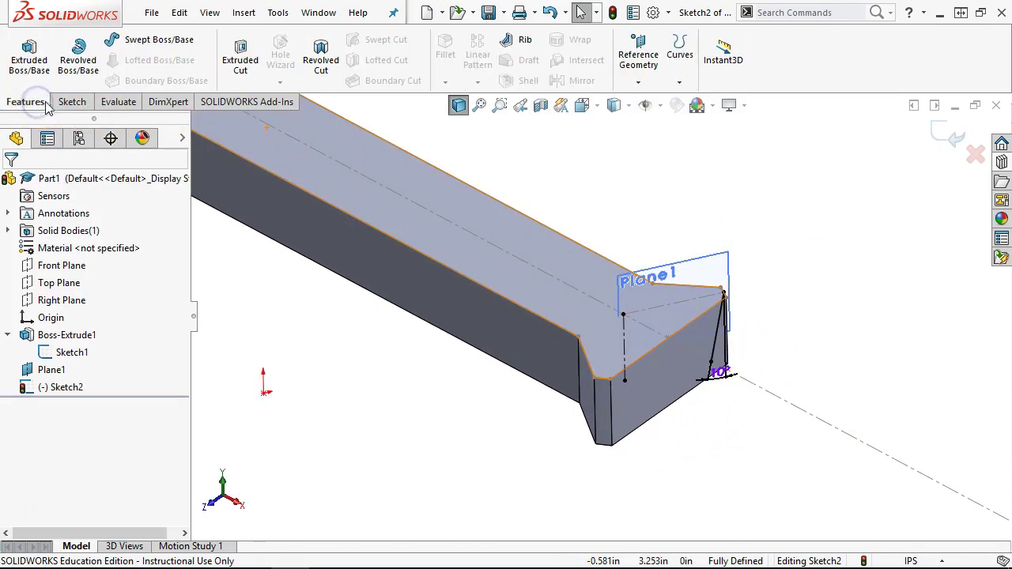
left_click(321, 49)
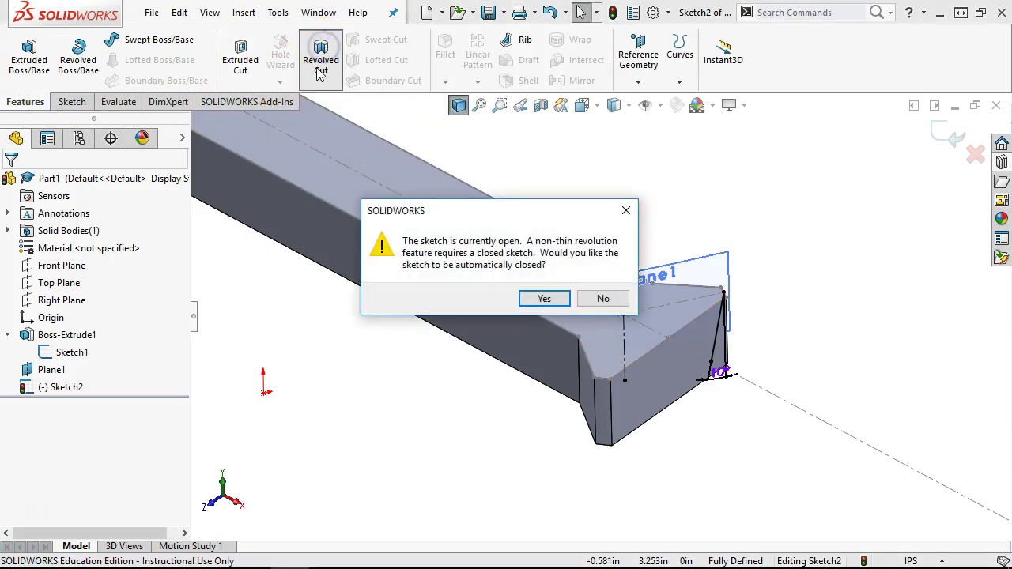
left_click(601, 299)
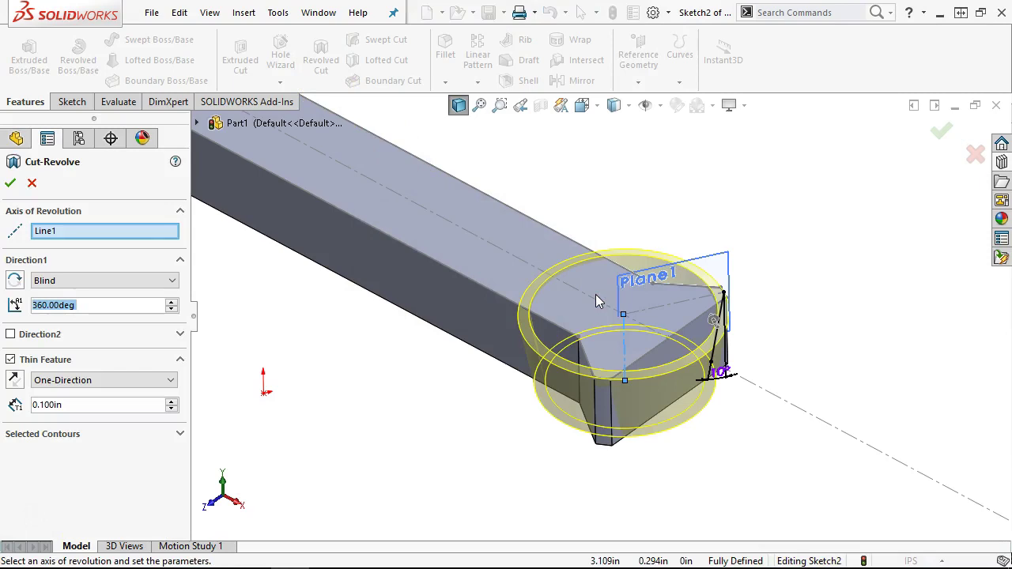
left_click(146, 236)
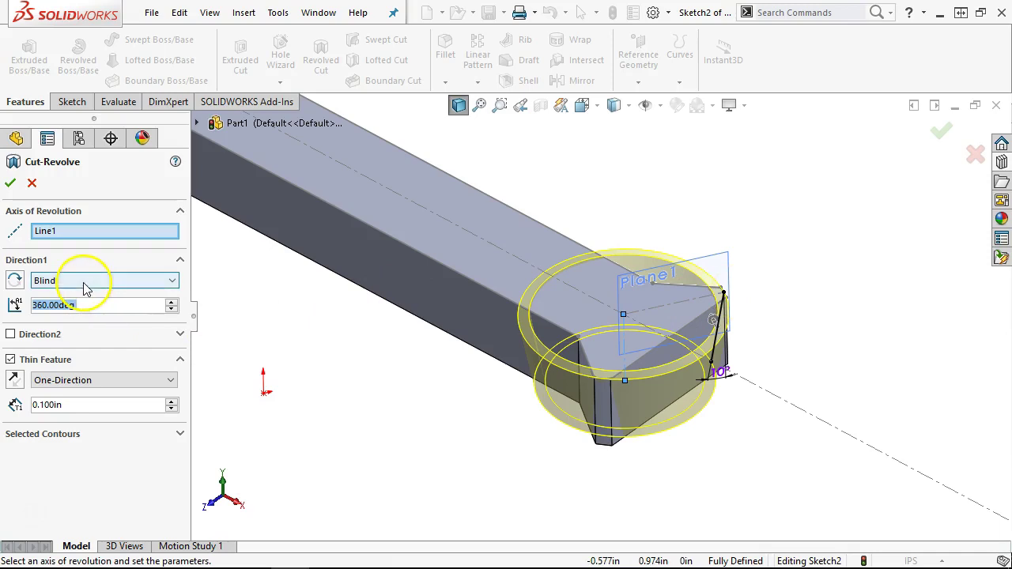
type("1")
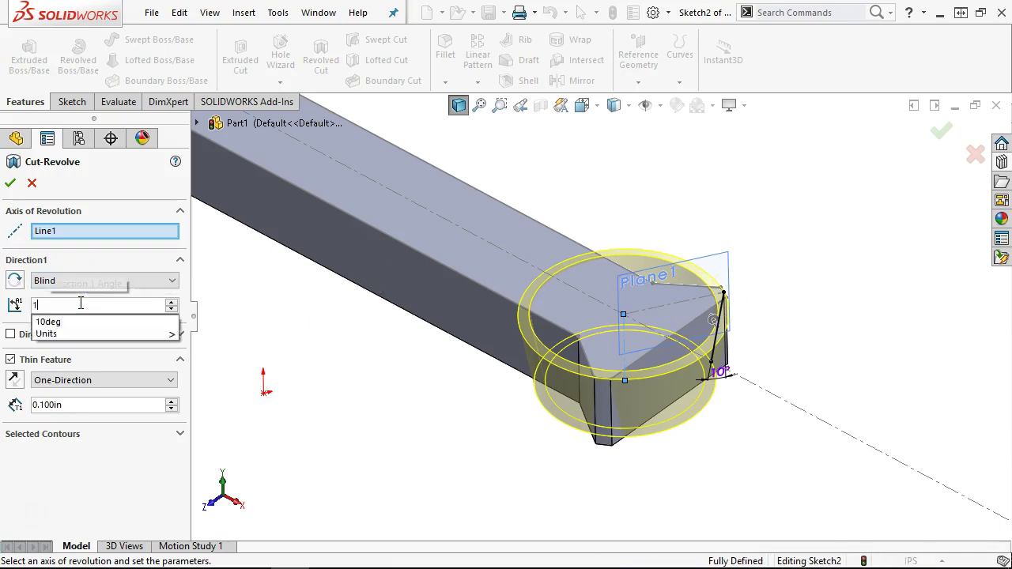
type("0")
key("Return")
middle_click_drag(564, 351, 651, 417)
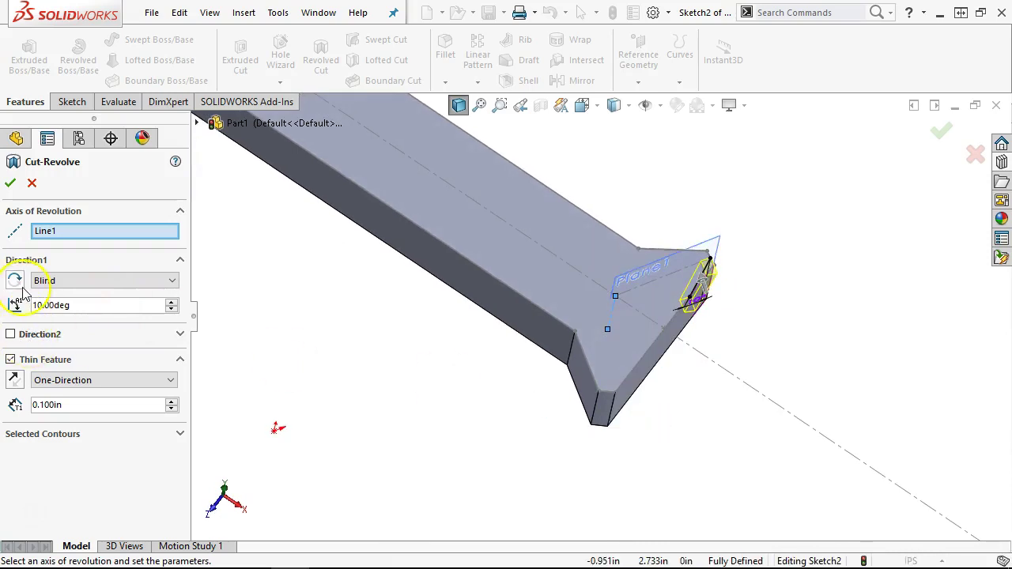
Reverse the cut's first direction and set it to 30°, and enable a second direction of 150°.
scroll(689, 282, "down", 4)
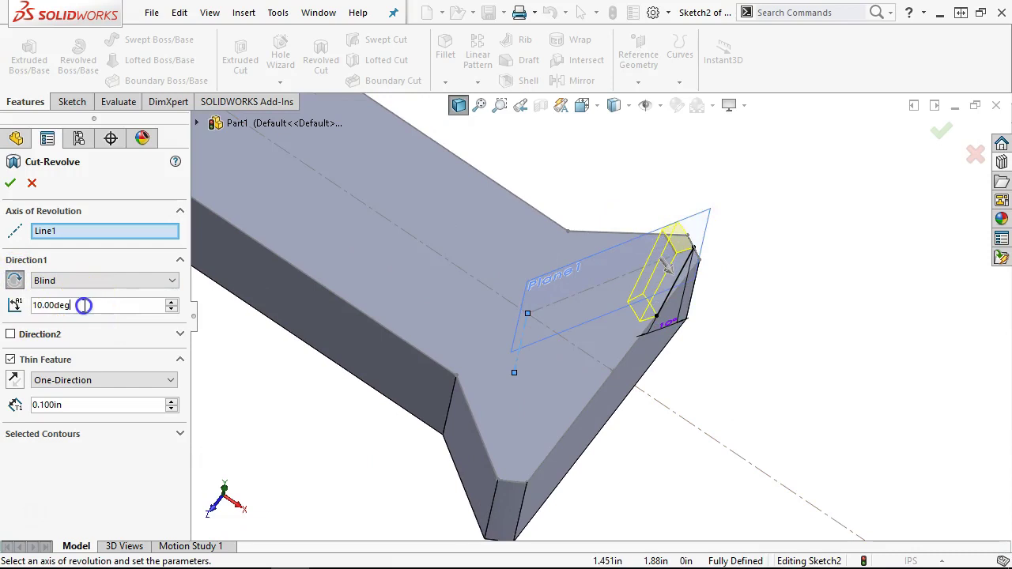
type("30")
key("Tab")
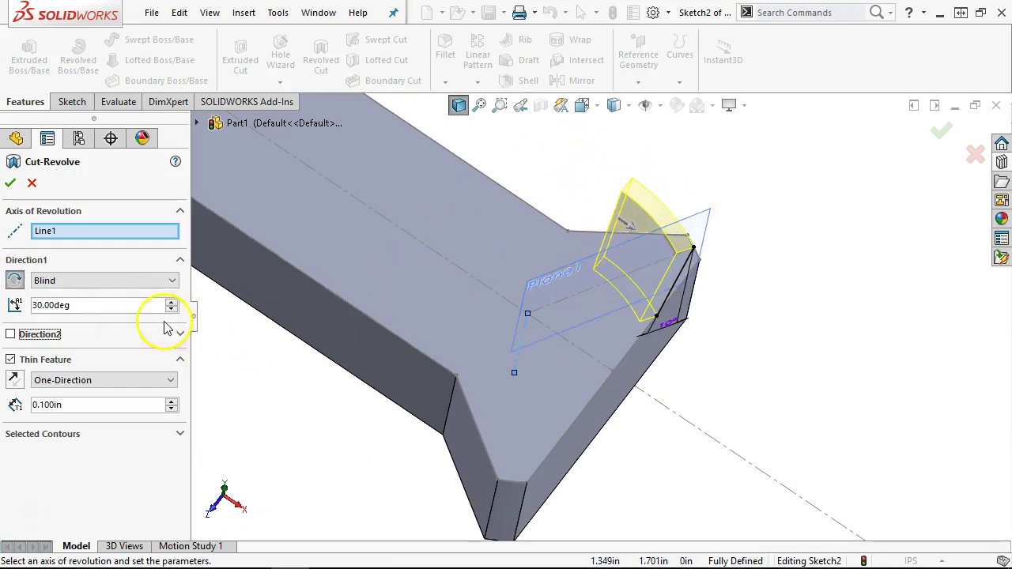
left_click(10, 334)
double_click(73, 376)
type("15")
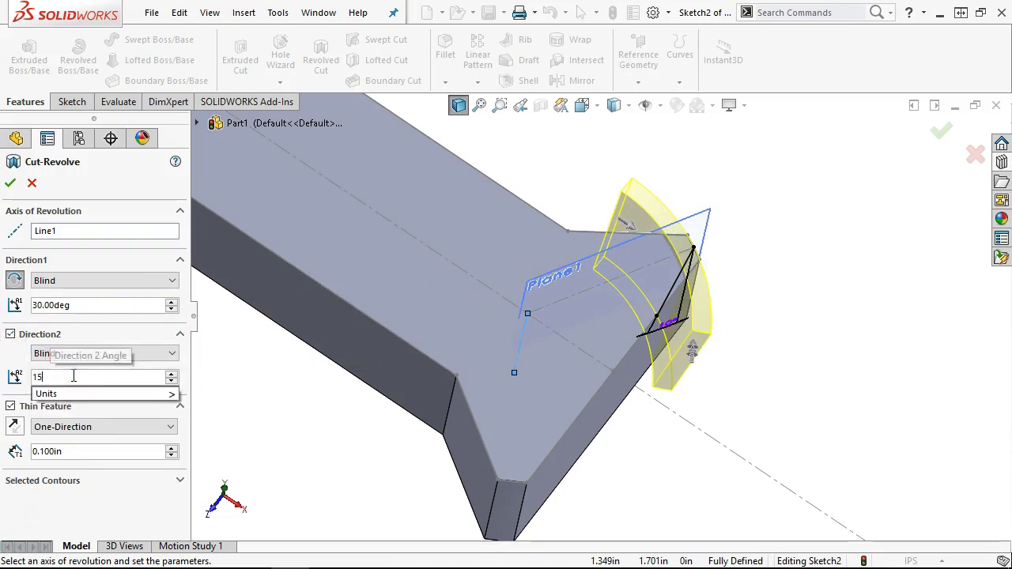
type("0.00deg")
key("Tab")
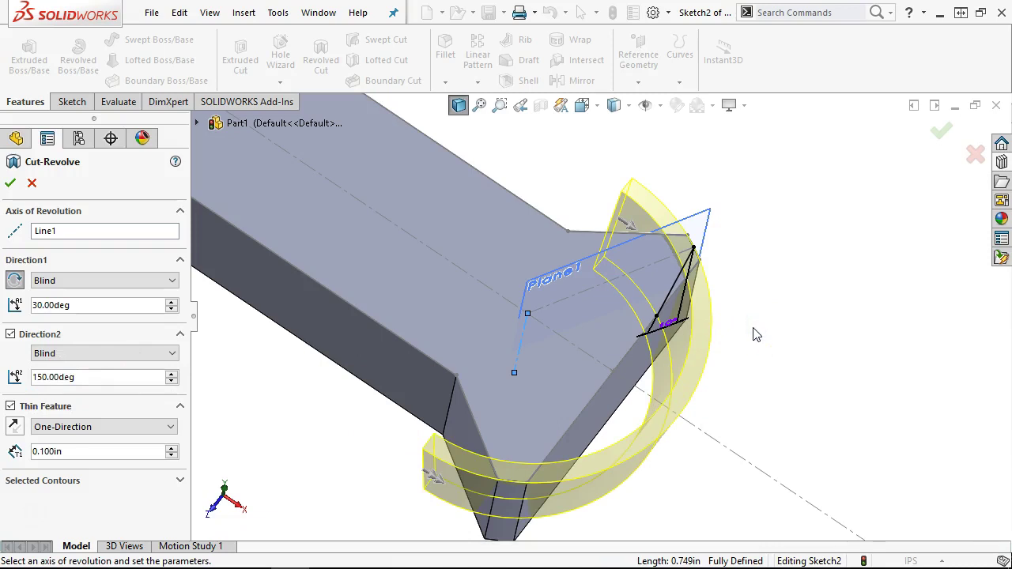
Try the revolved cut without the thin feature while leaving the sketch open, and abandon the cut.
key("ctrl+5")
scroll(847, 332, "down", 3)
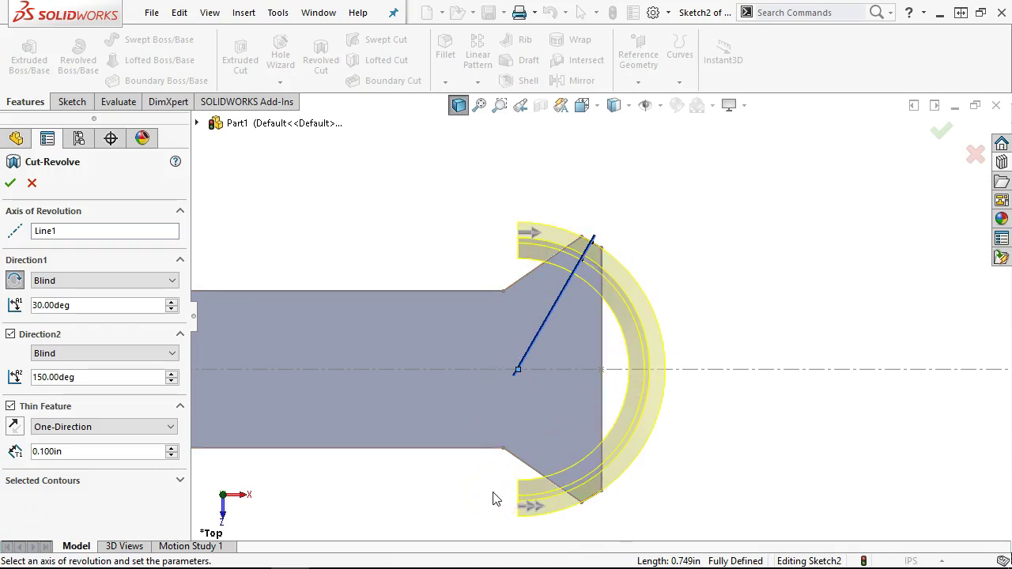
middle_click_drag(664, 493, 702, 296)
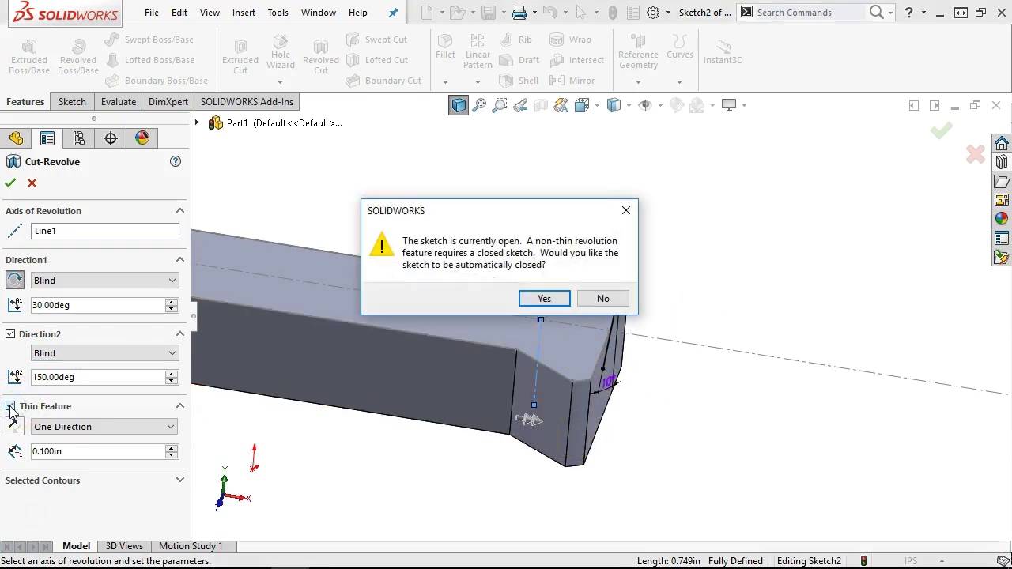
left_click(609, 301)
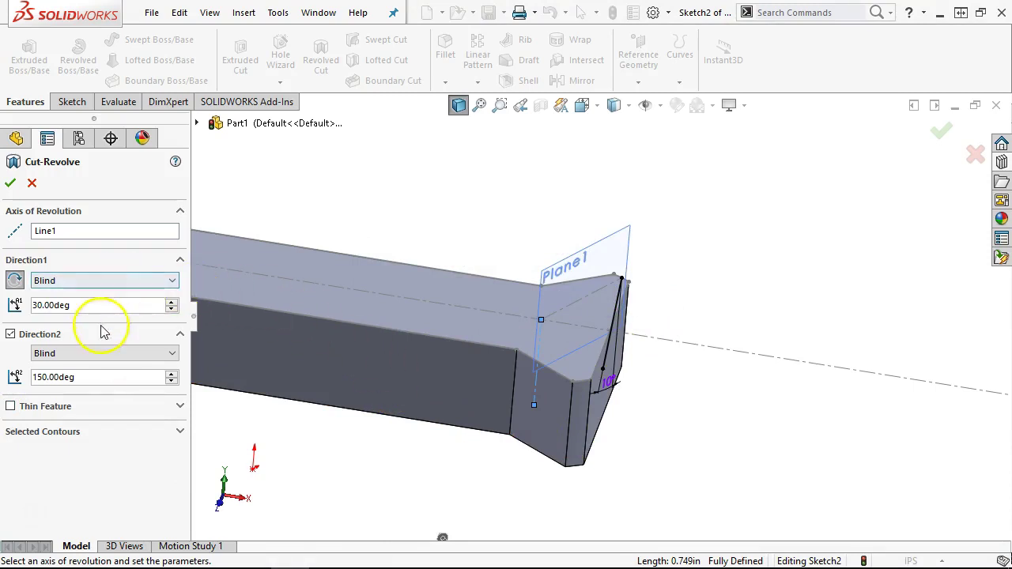
middle_click_drag(535, 346, 518, 313)
left_click(45, 184)
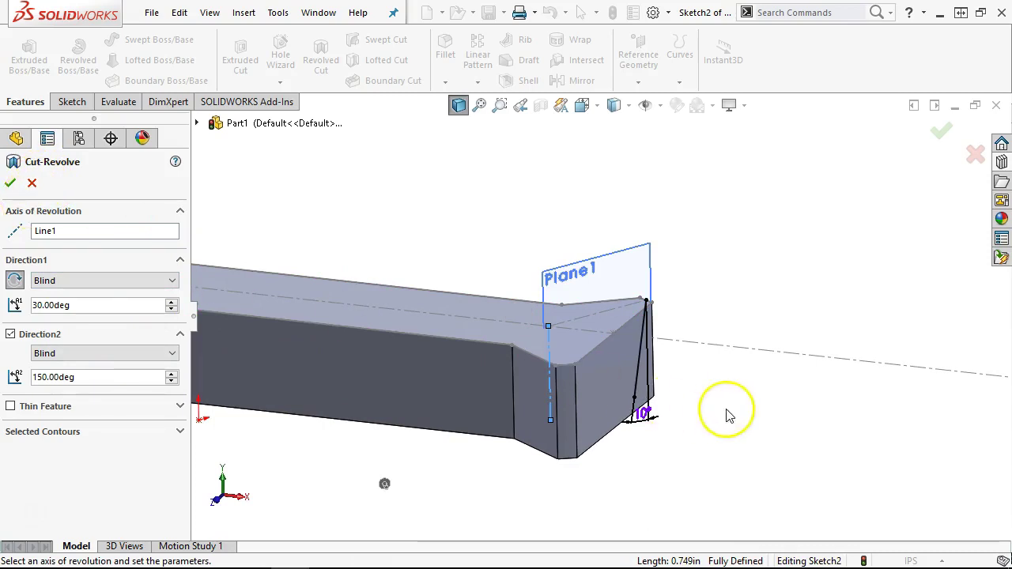
middle_click_drag(667, 356, 736, 407)
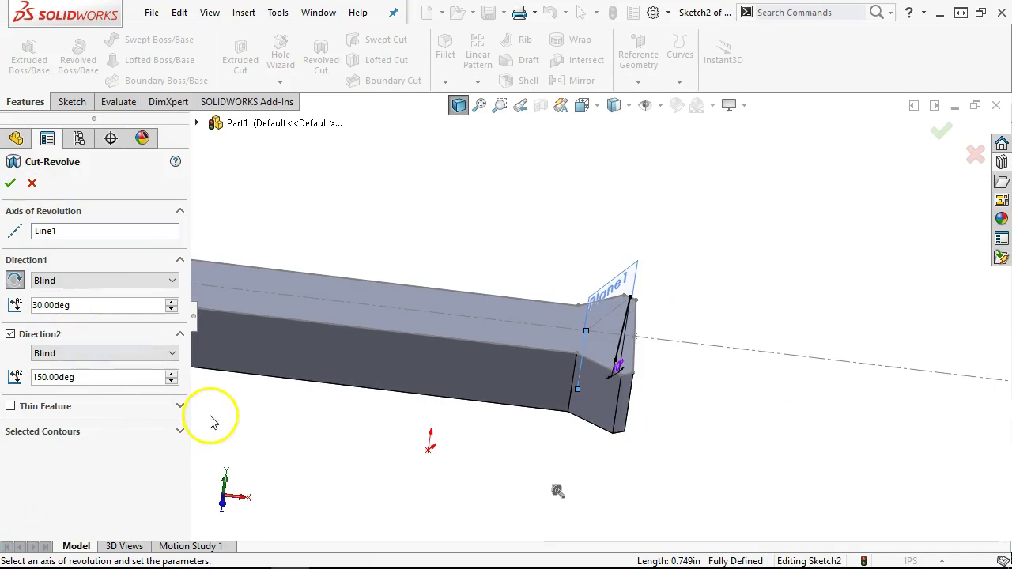
left_click(32, 183)
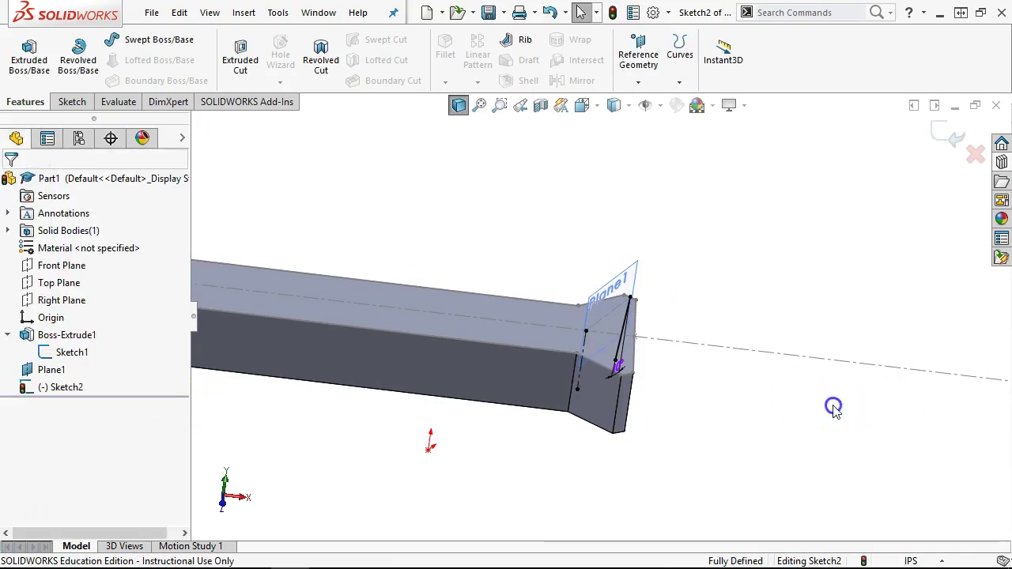
Close the 10° profile with a vertical line down the head's end and a horizontal line along its bottom edge.
key("ctrl+1")
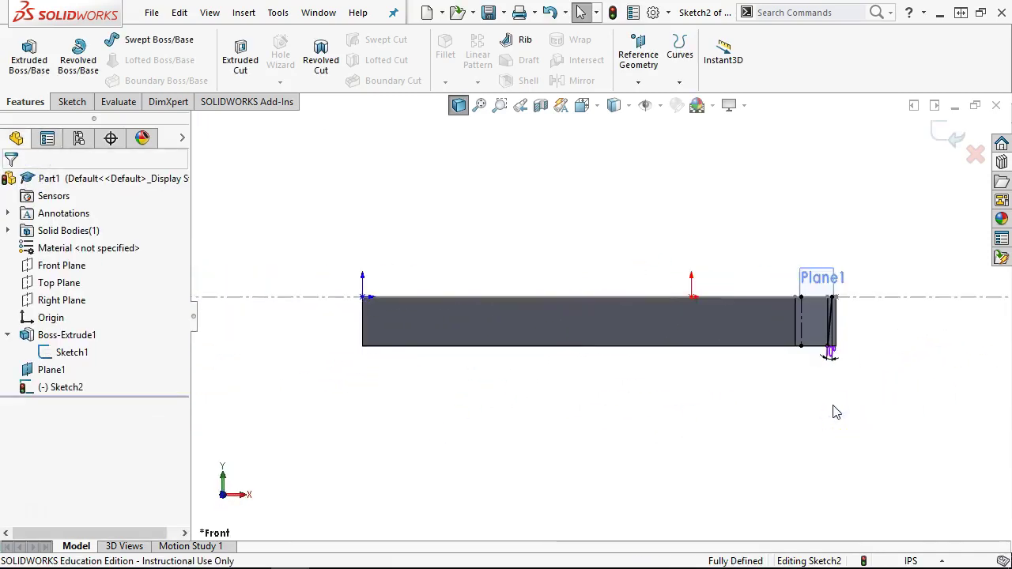
scroll(833, 408, "down", 5)
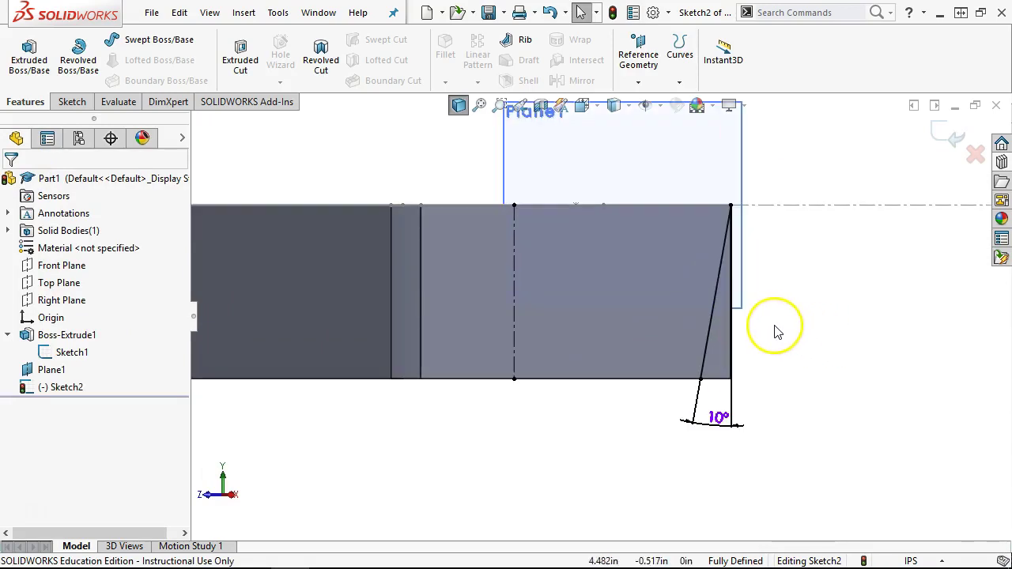
left_click(772, 295)
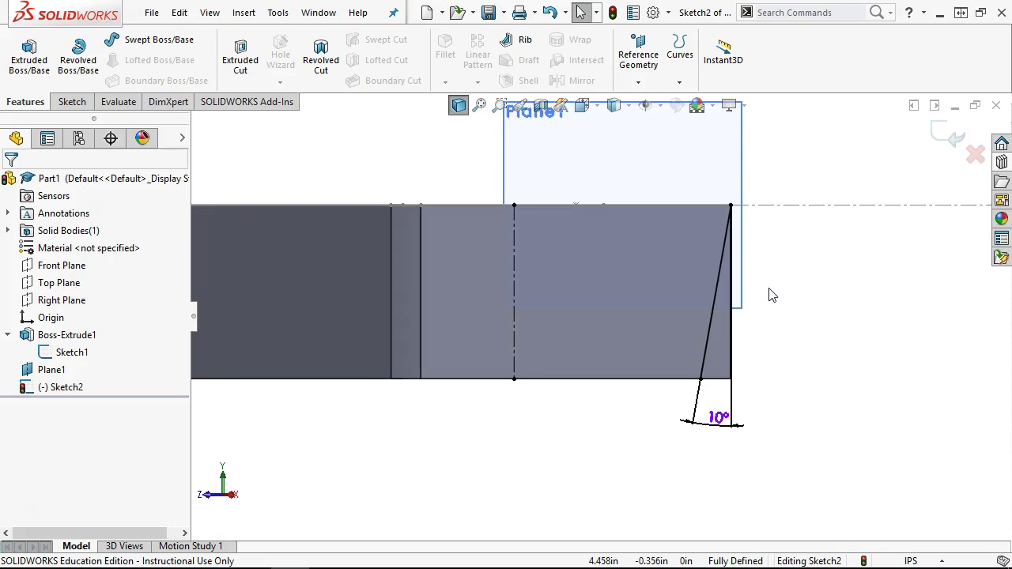
scroll(723, 317, "down", 1)
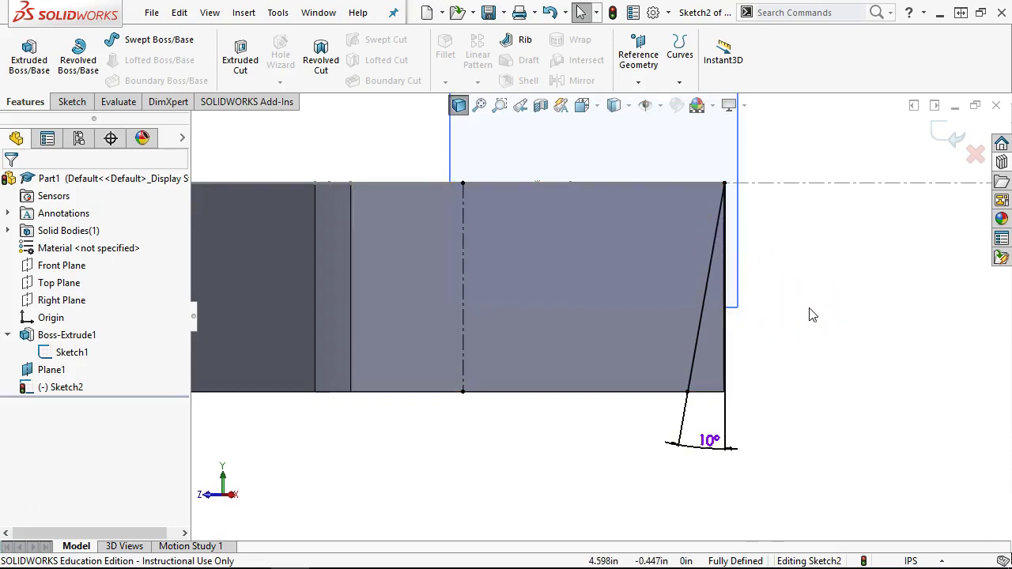
left_click(69, 102)
left_click(104, 38)
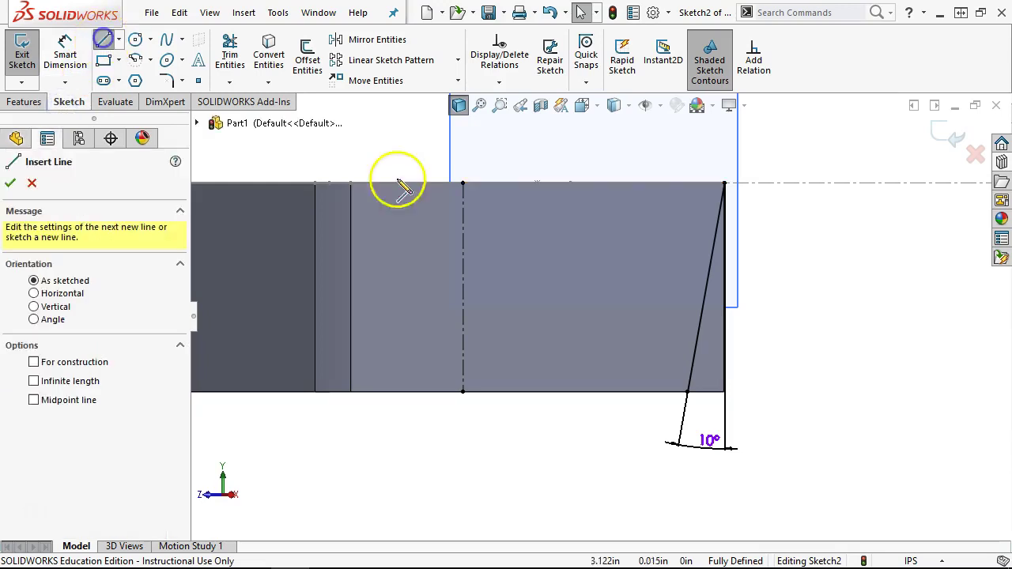
left_click(725, 182)
left_click(726, 393)
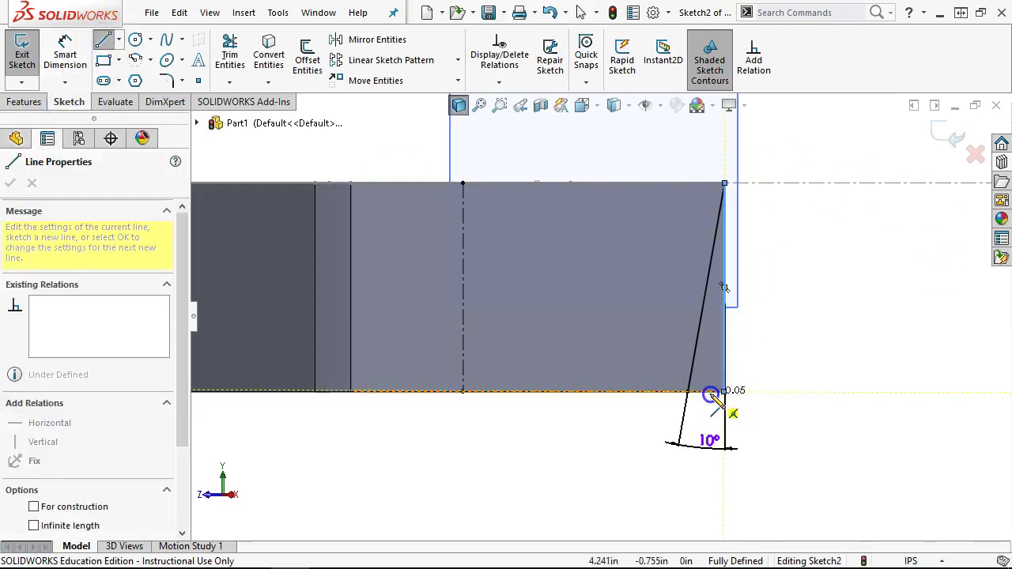
right_click(800, 255)
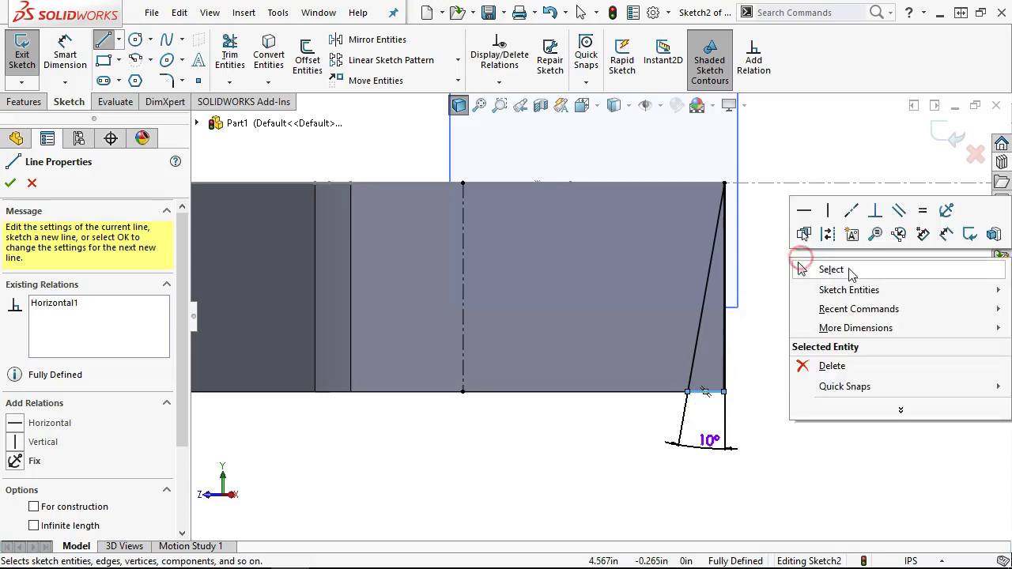
left_click(814, 269)
Try a revolved cut of the triangular profile about the vertical centerline, with the first direction reversed at 30° and a second direction of 150°.
scroll(844, 273, "up", 3)
middle_click_drag(843, 274, 876, 343)
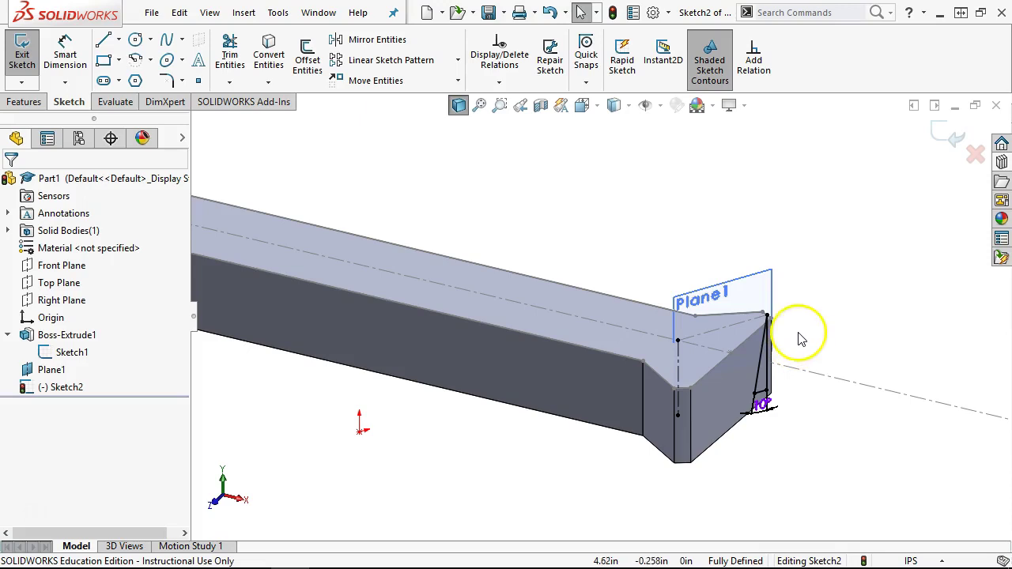
left_click(26, 102)
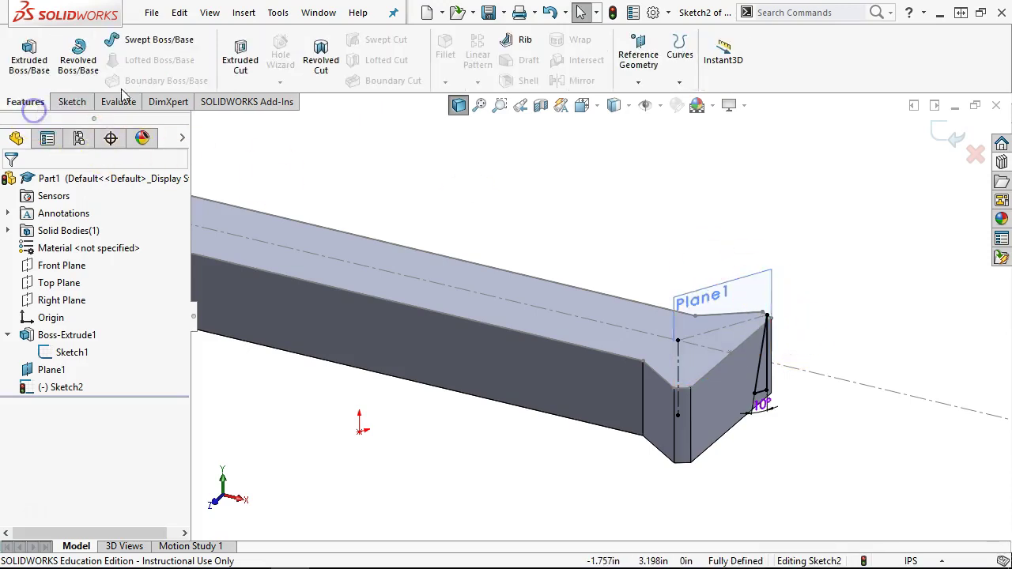
left_click(321, 54)
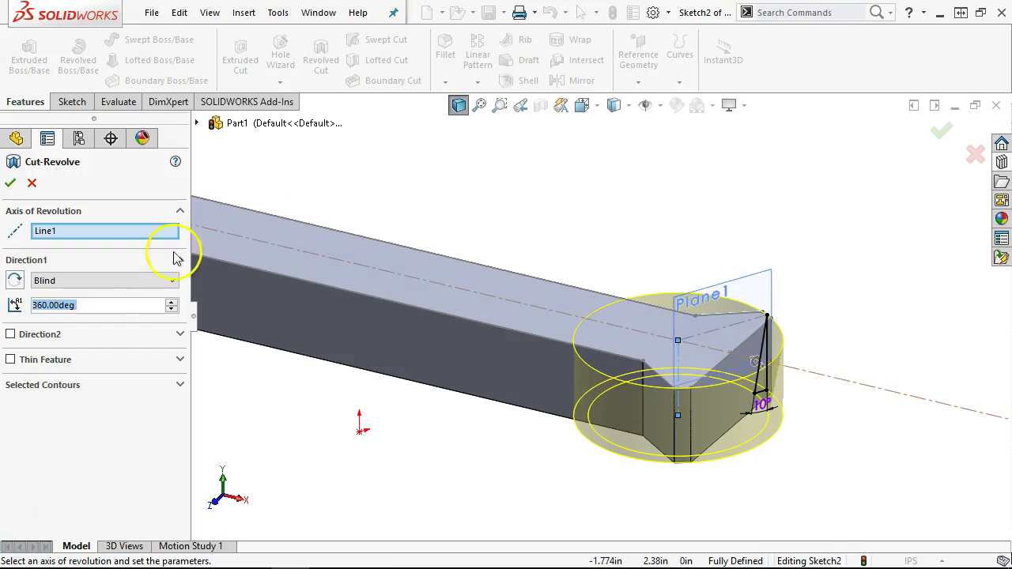
type("30")
key("Return")
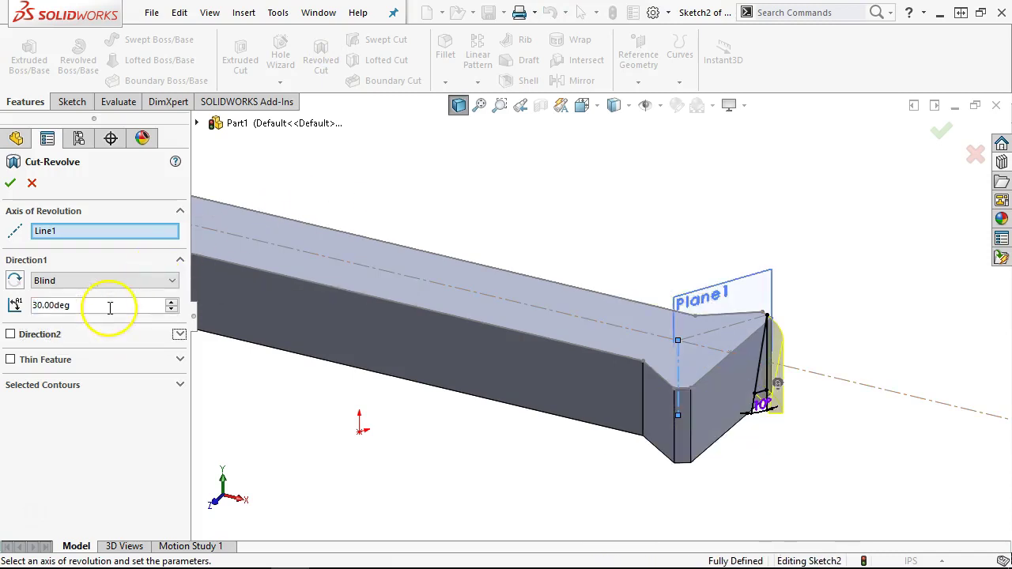
left_click(14, 280)
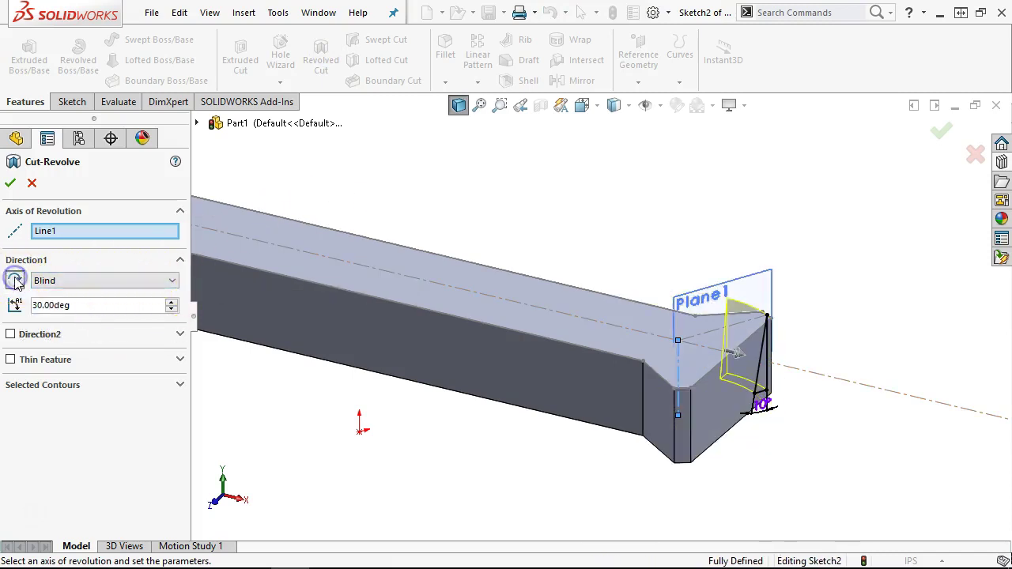
left_click(11, 334)
left_click(70, 378)
type("150")
key("Tab")
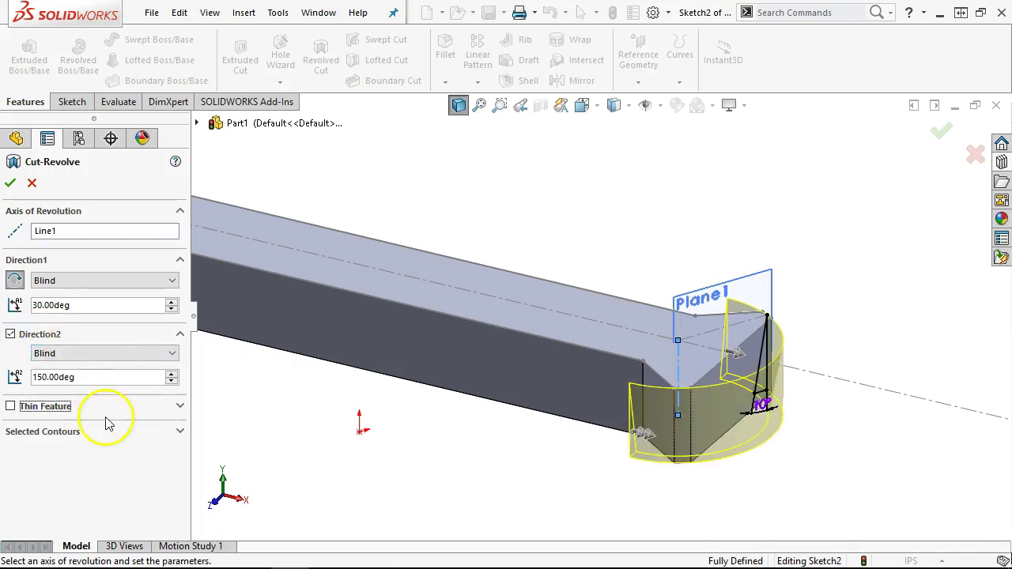
left_click(11, 184)
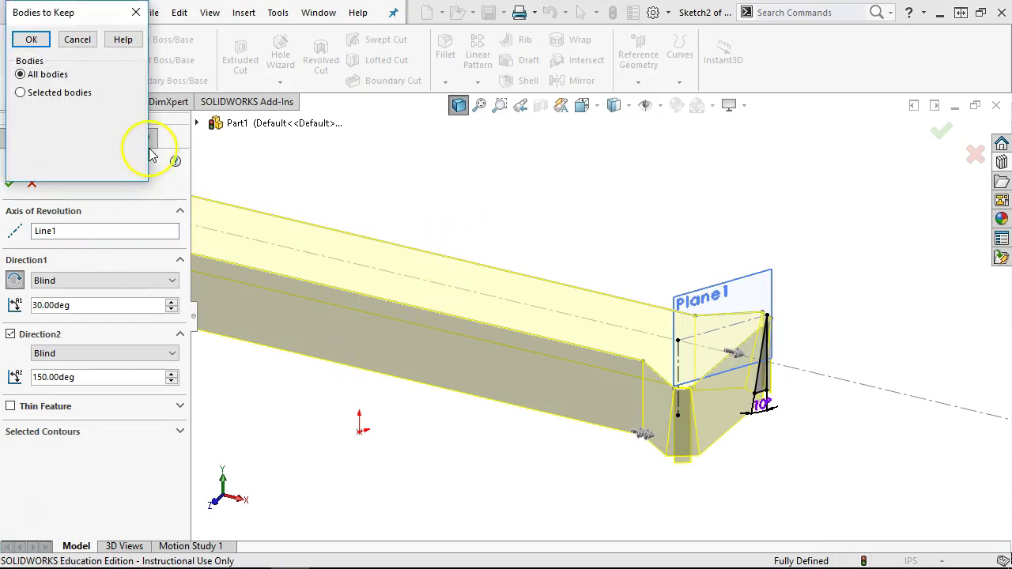
Try keeping only Body 2 and Body 3 from the revolved cut, and abandon the cut.
left_click_drag(62, 14, 653, 63)
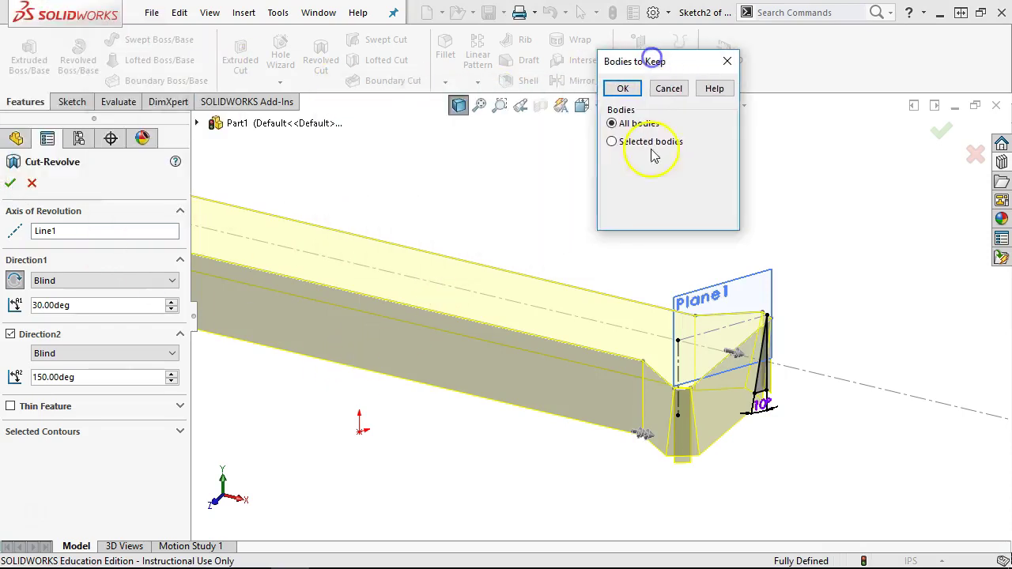
left_click(613, 142)
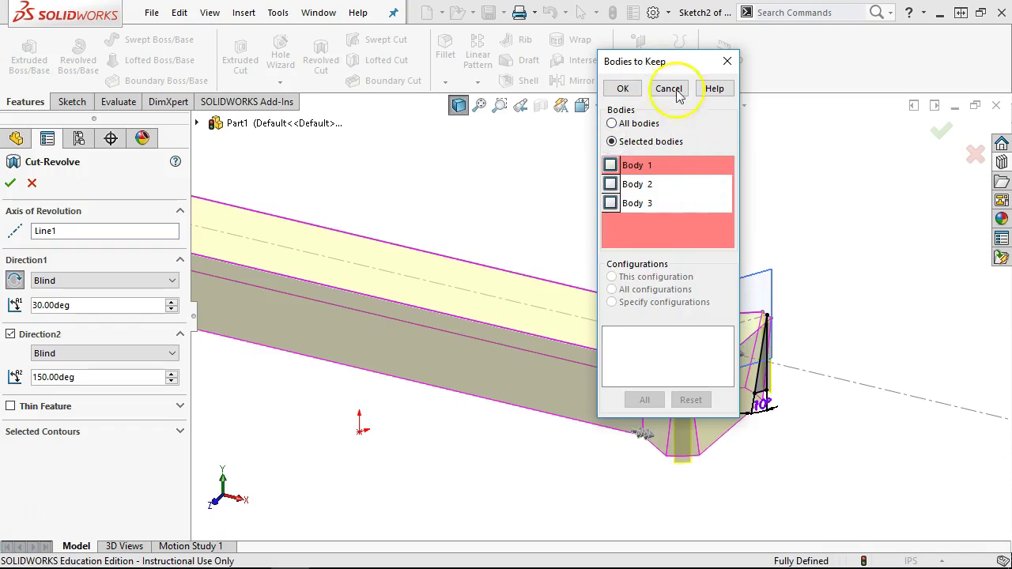
left_click_drag(646, 61, 373, 135)
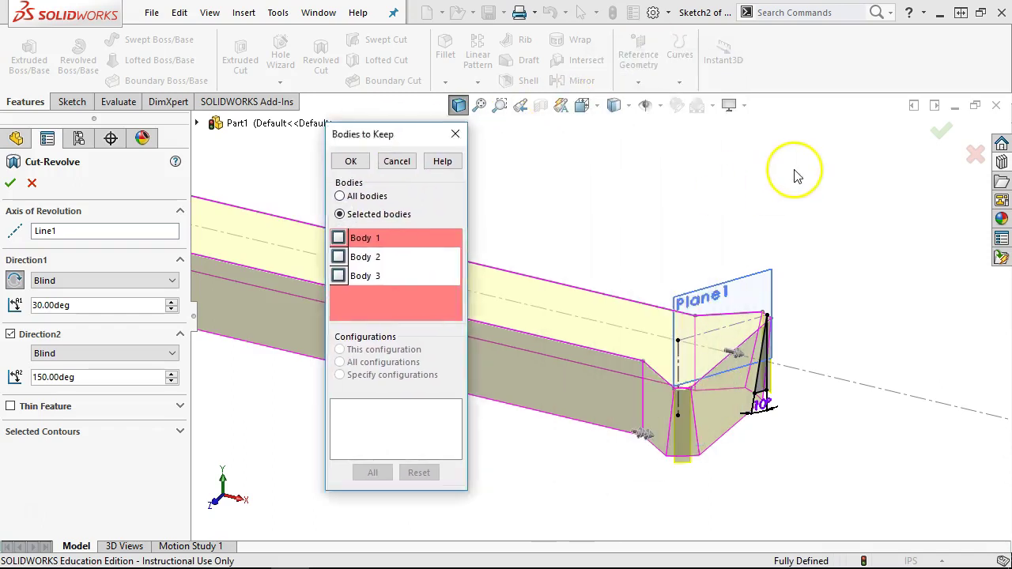
left_click(339, 257)
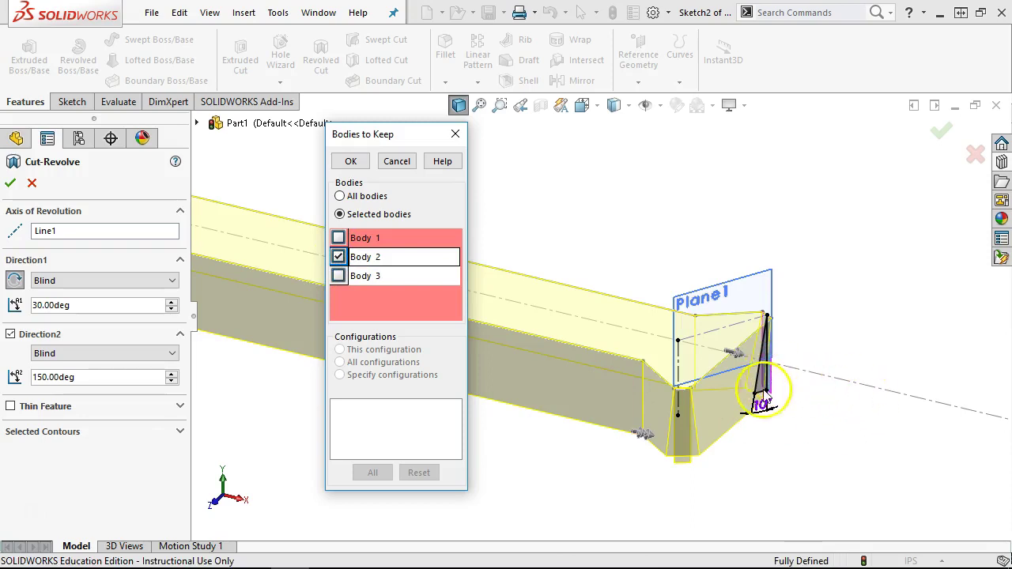
left_click(339, 277)
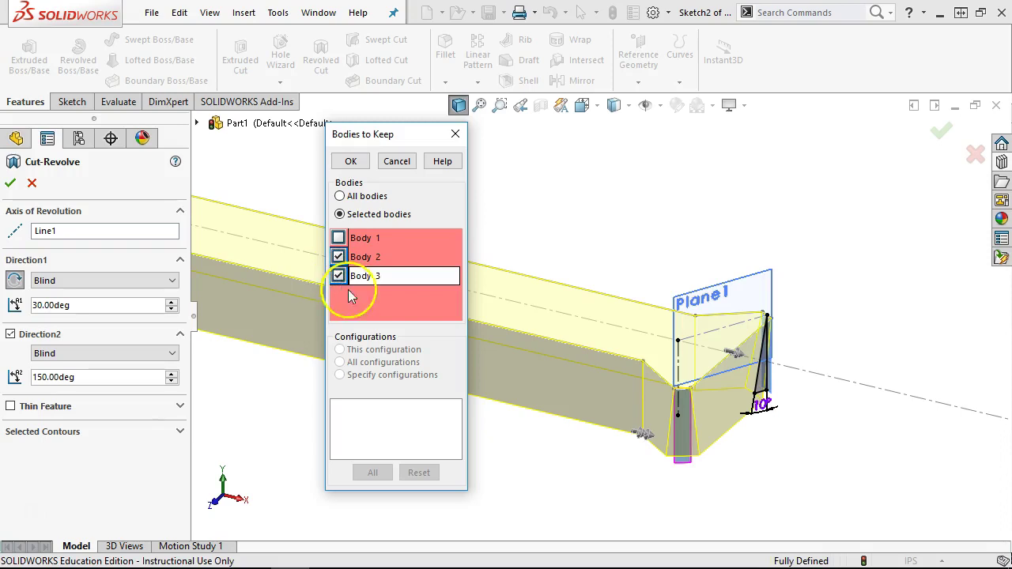
left_click(402, 164)
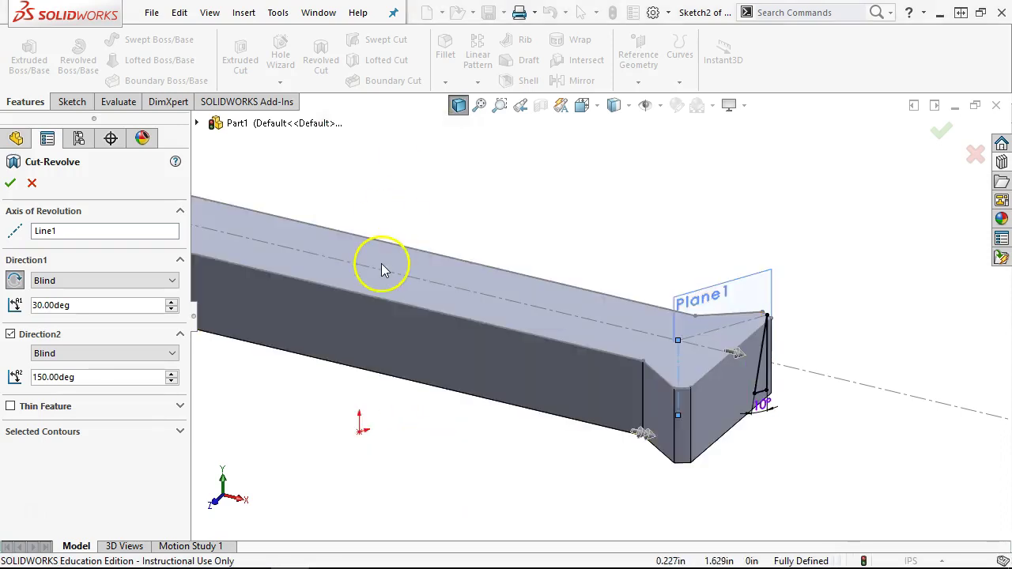
left_click(34, 183)
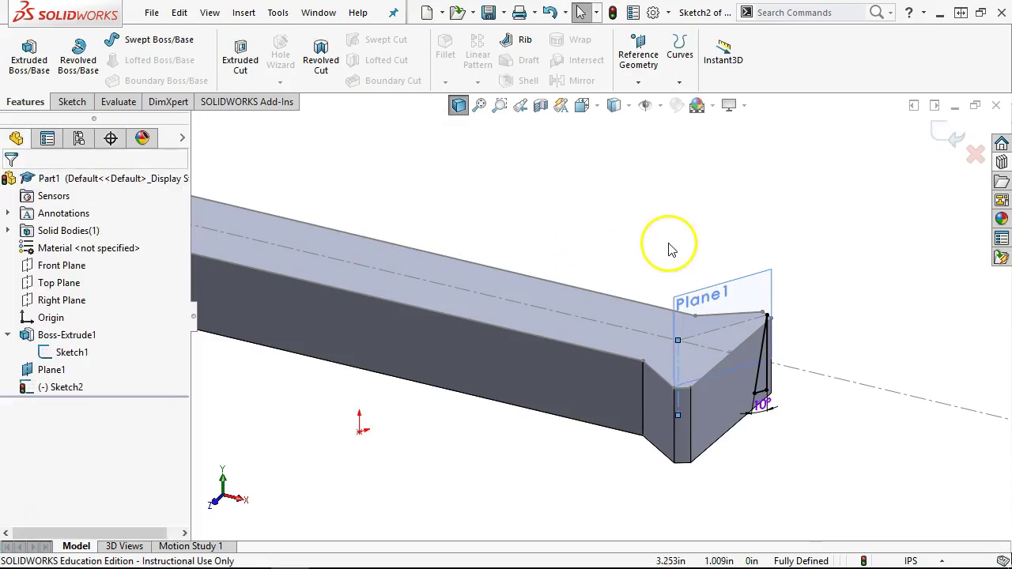
Convert the vertical line of the 10° profile at the head's end to construction geometry.
key("ctrl+4")
scroll(863, 348, "down", 5)
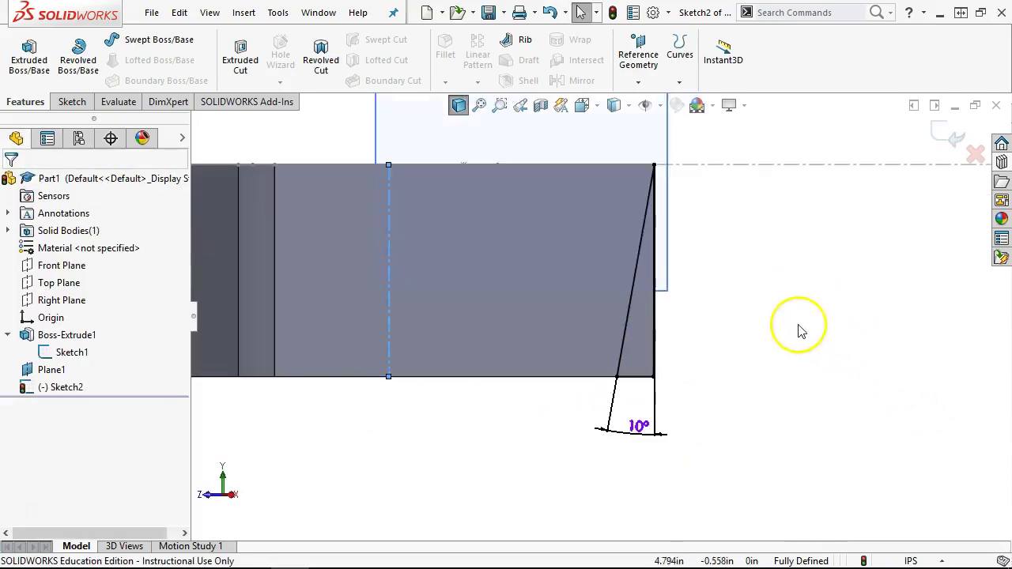
left_click(655, 310)
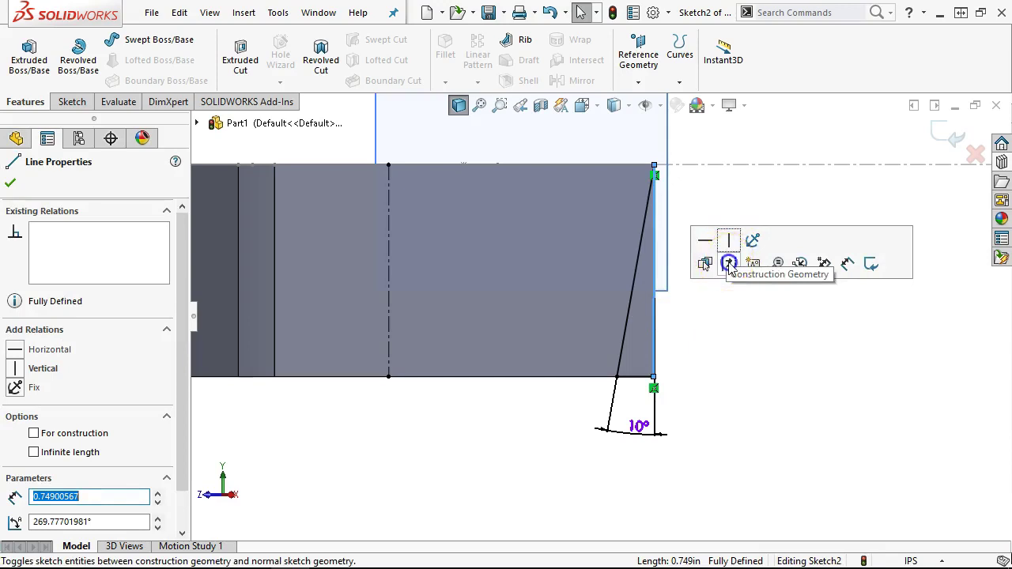
left_click(739, 317)
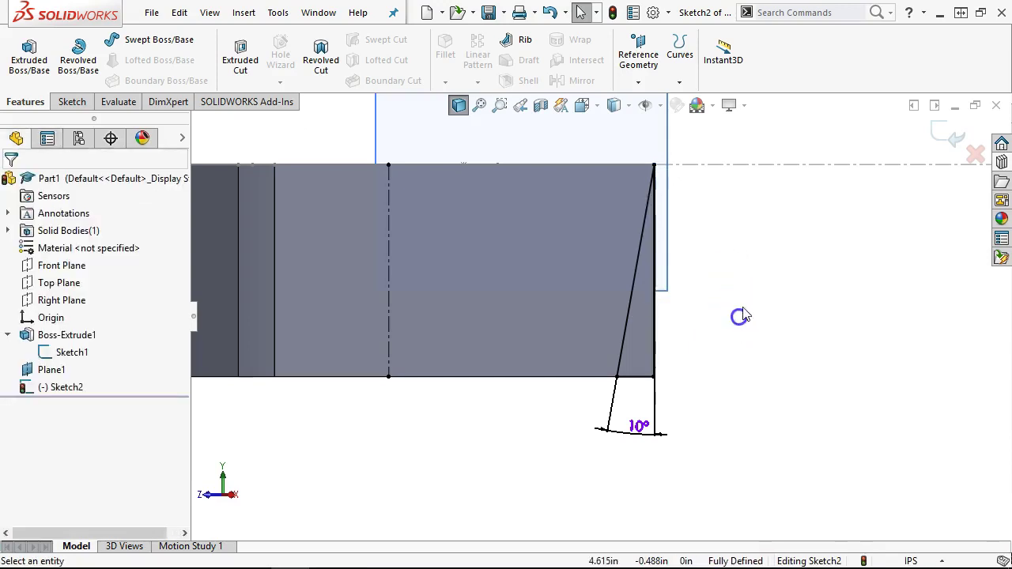
Extend the profile beyond the head's end with connected horizontal and vertical lines from its upper corner back to its lower corner.
left_click(72, 101)
left_click(103, 40)
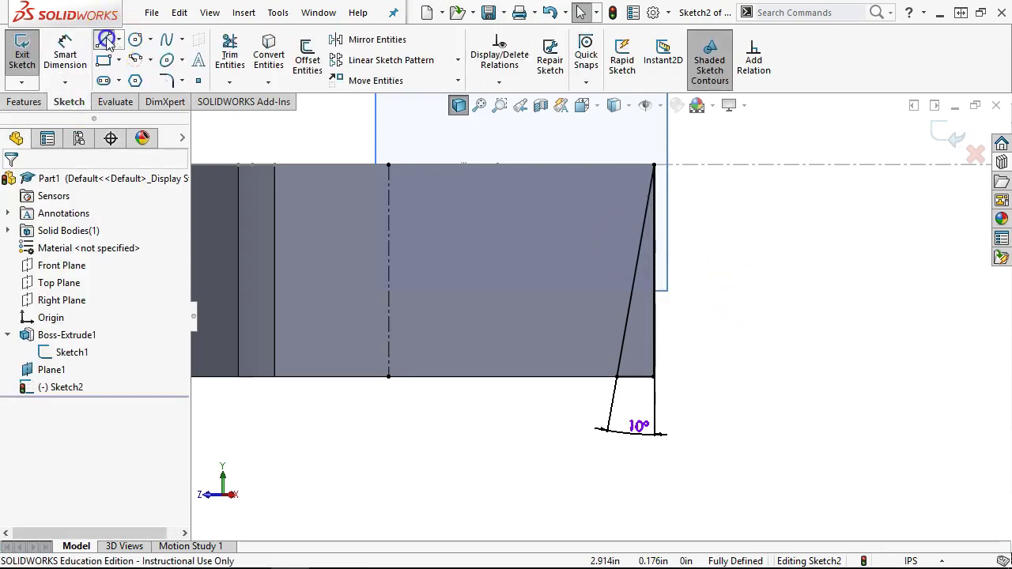
left_click(654, 166)
left_click(715, 165)
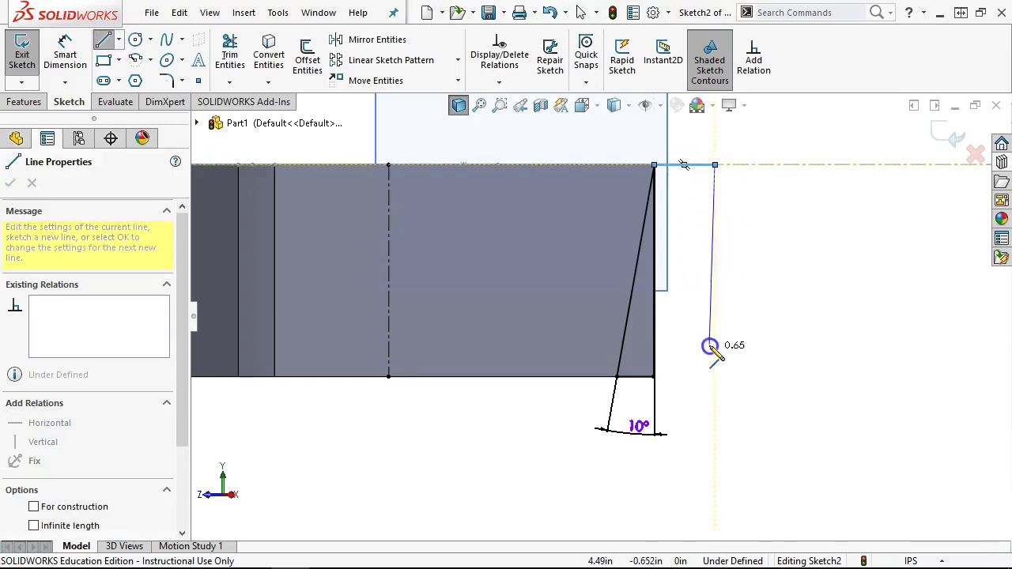
left_click(715, 376)
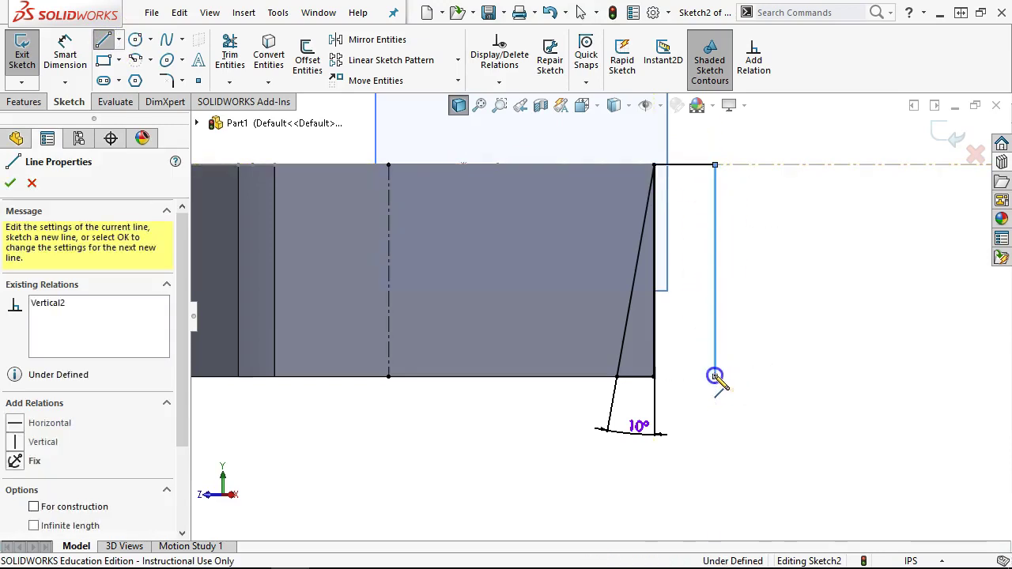
left_click(654, 376)
Dimension the bottom line of the extension outside the head to 0.5 in.
right_click(753, 305)
left_click(897, 288)
left_click(692, 377)
left_click(688, 472)
type("0.5")
key("Return")
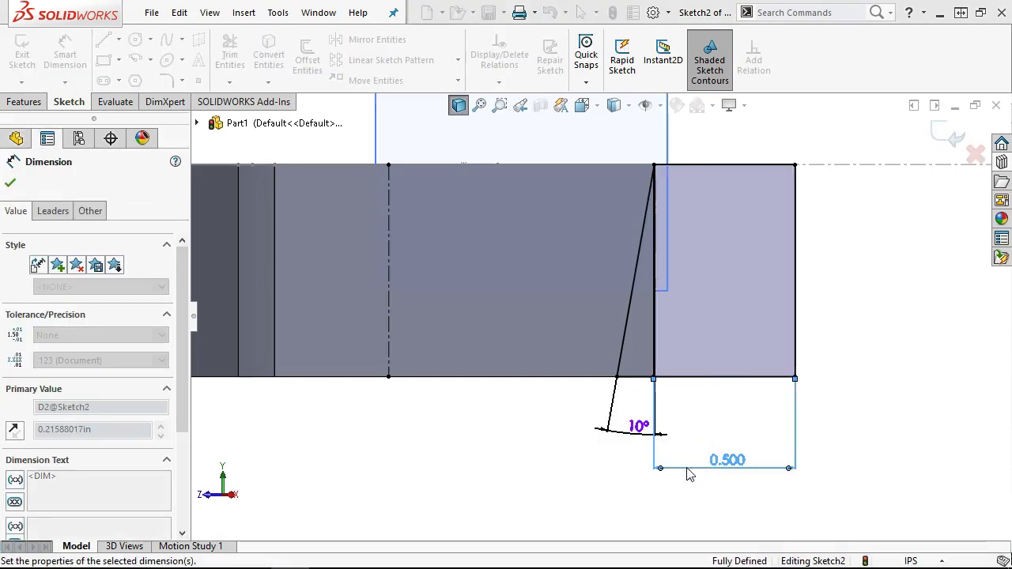
right_click(834, 318)
left_click(853, 365)
Set up a revolved cut of the extended profile about the vertical centerline, with the first direction reversed at 30°.
middle_click_drag(854, 361, 875, 415)
scroll(633, 372, "down", 2)
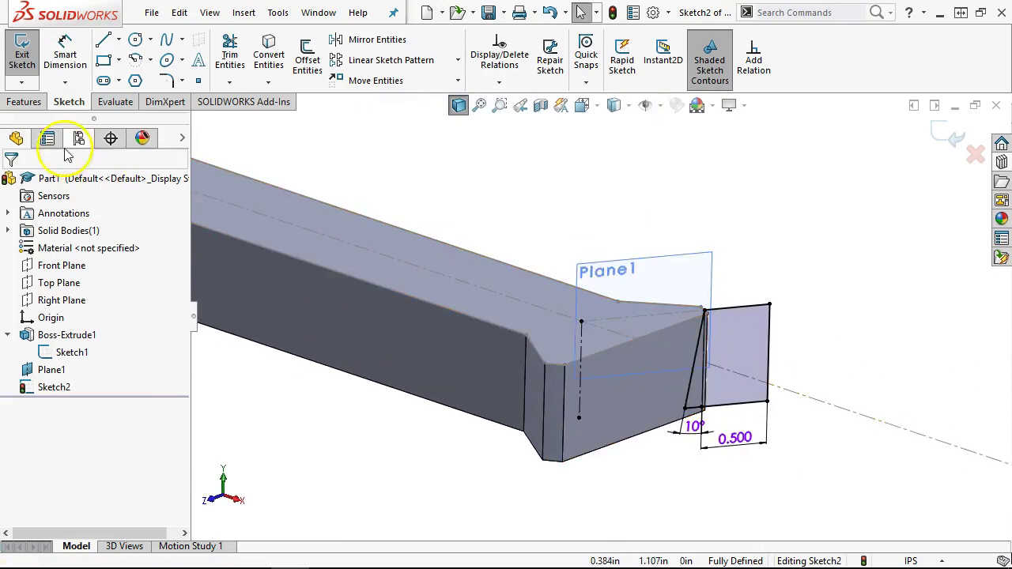
left_click(32, 102)
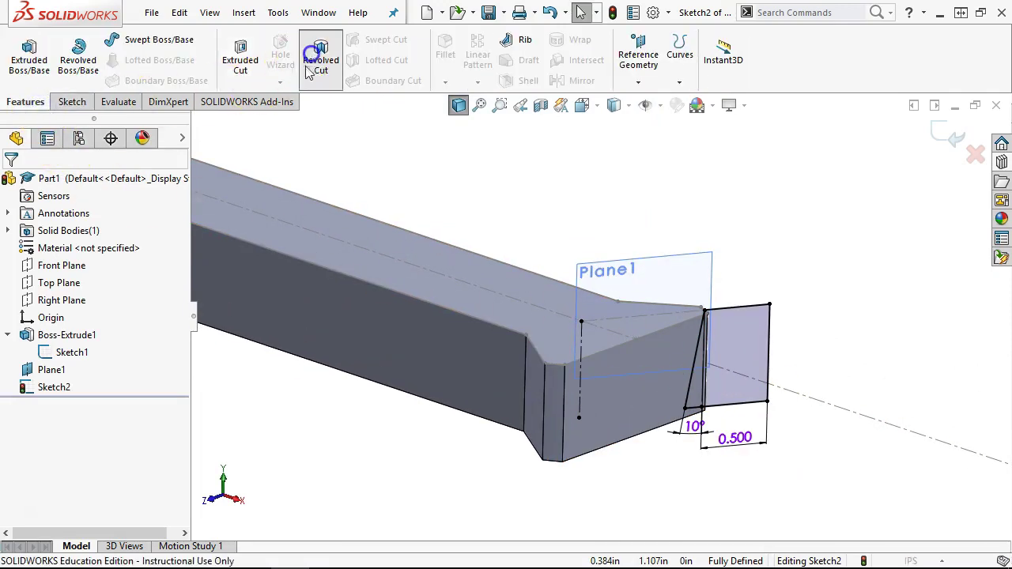
left_click(317, 57)
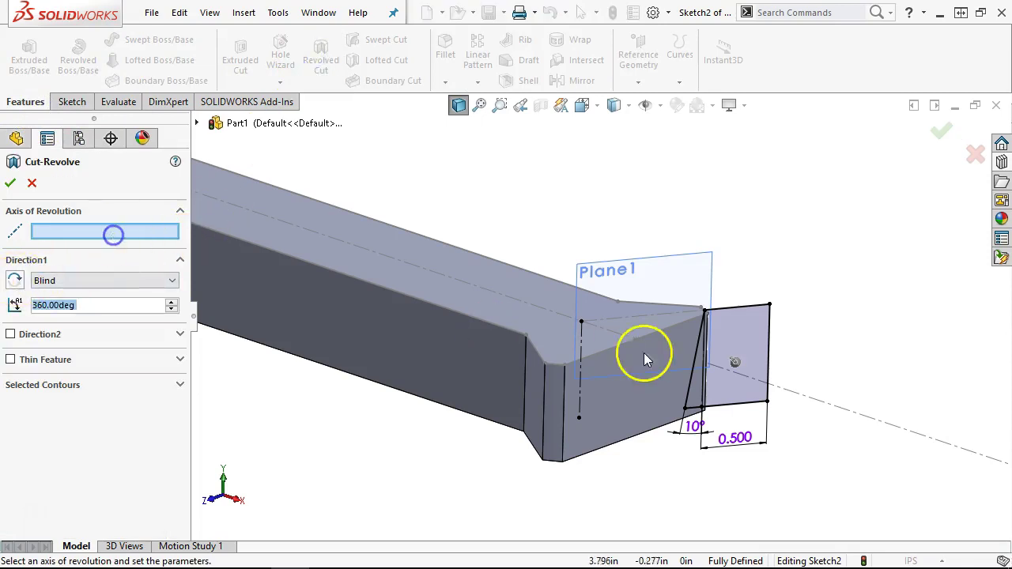
left_click(580, 351)
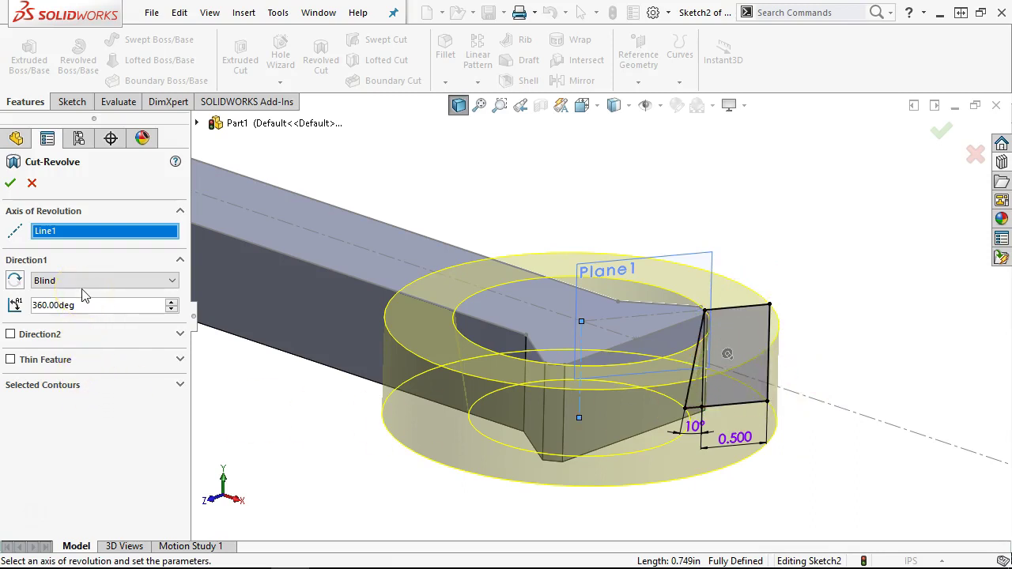
type("30")
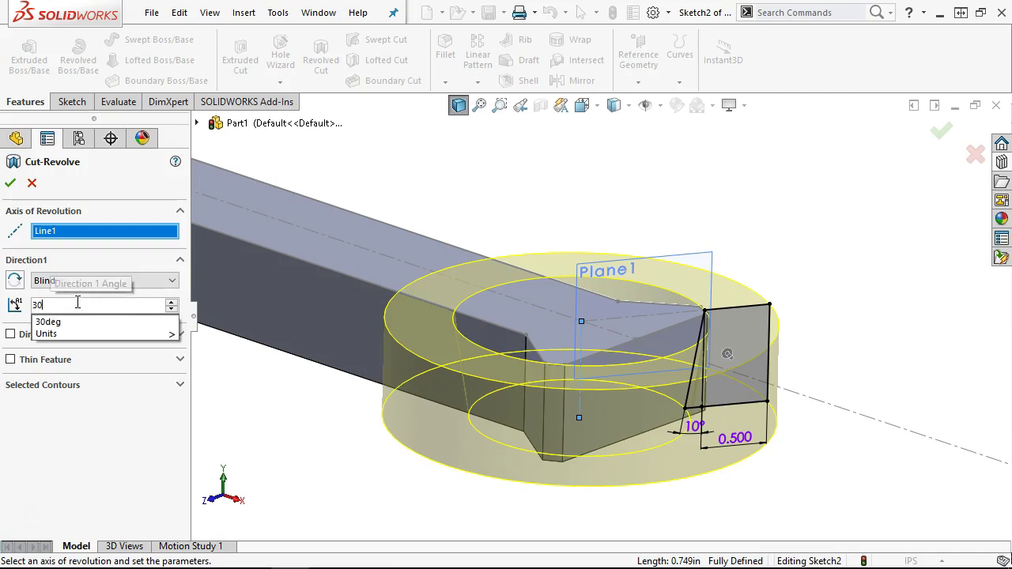
key("Return")
left_click(15, 281)
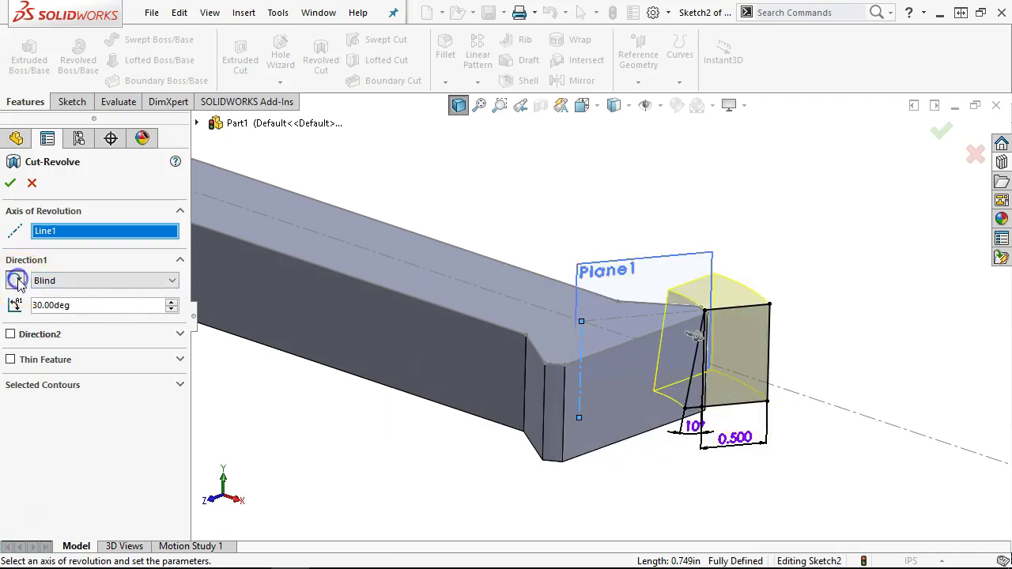
Enable a second direction for the revolved cut and set its angle to 150°.
left_click(10, 333)
double_click(60, 377)
type("150")
key("Return")
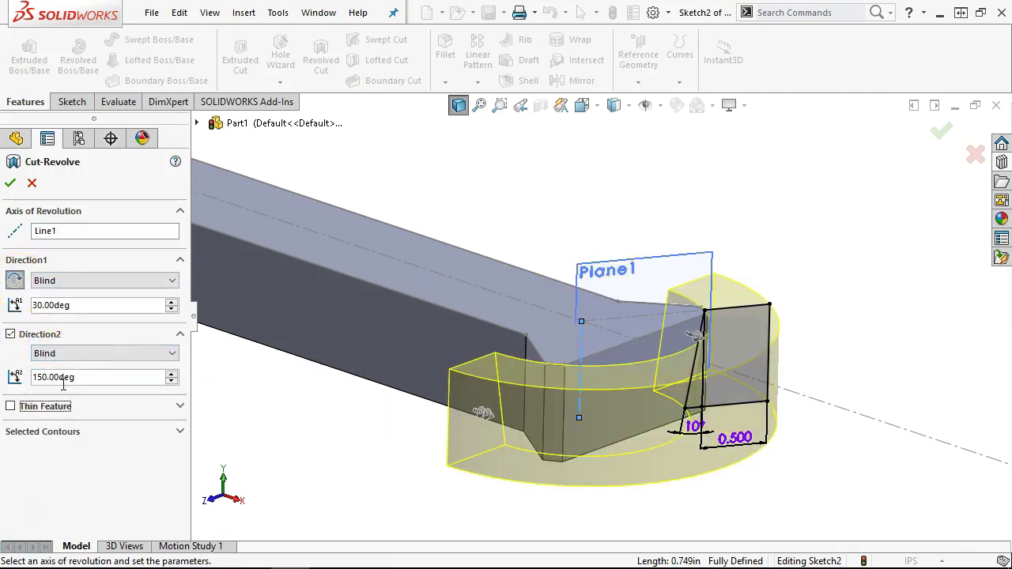
Apply the two-direction revolved cut to the flared head and inspect the cut end of the bar.
left_click(10, 183)
middle_click_drag(714, 293, 786, 290)
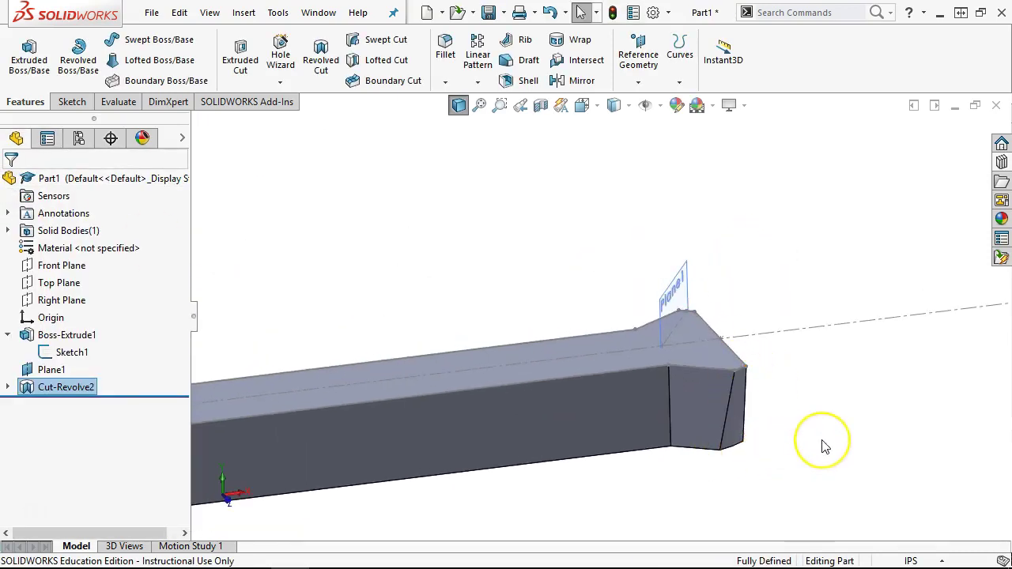
scroll(819, 432, "up", 5)
middle_click_drag(823, 425, 359, 338)
scroll(360, 339, "down", 2)
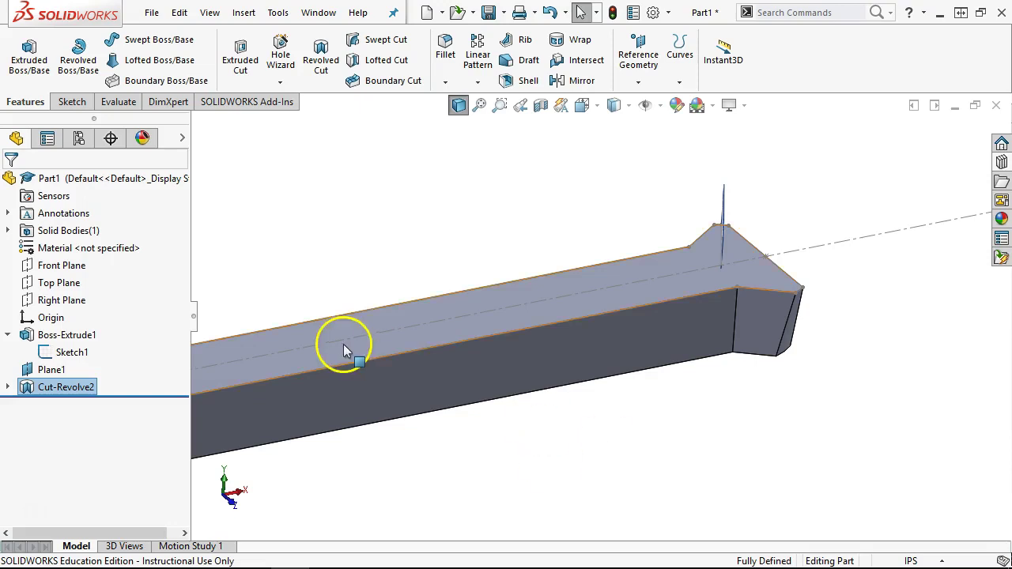
left_click(514, 185)
scroll(601, 383, "down", 3)
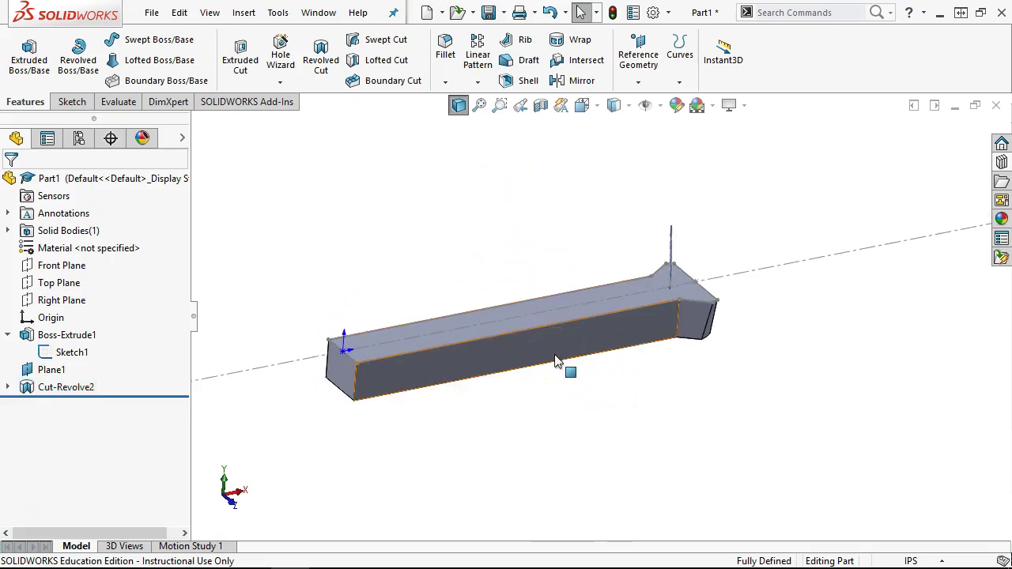
middle_click_drag(463, 248, 481, 276)
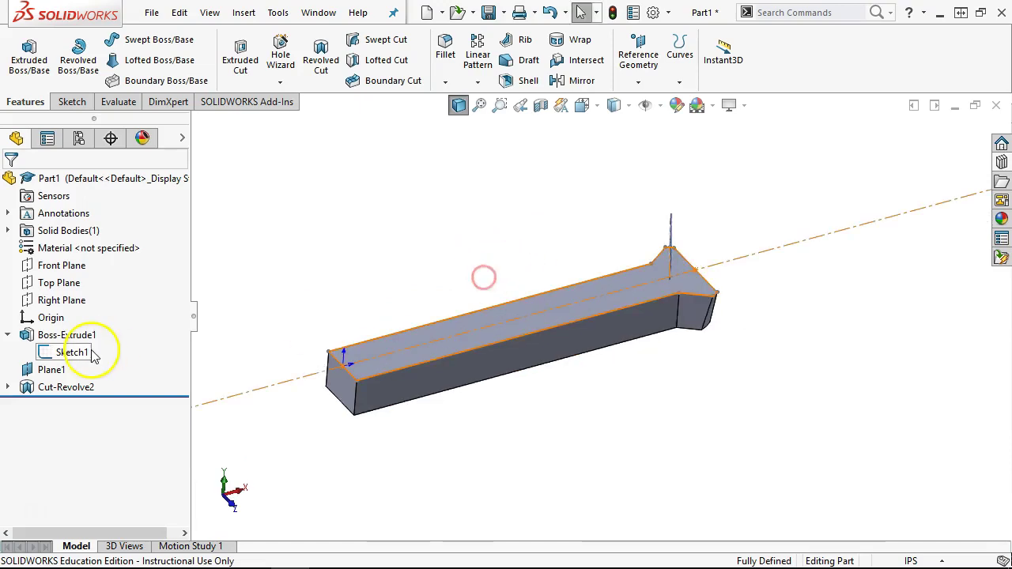
Hide Sketch1 of the base extrusion and the reference plane Plane1 in the graphics area.
right_click(80, 361)
left_click(283, 407)
left_click(719, 521)
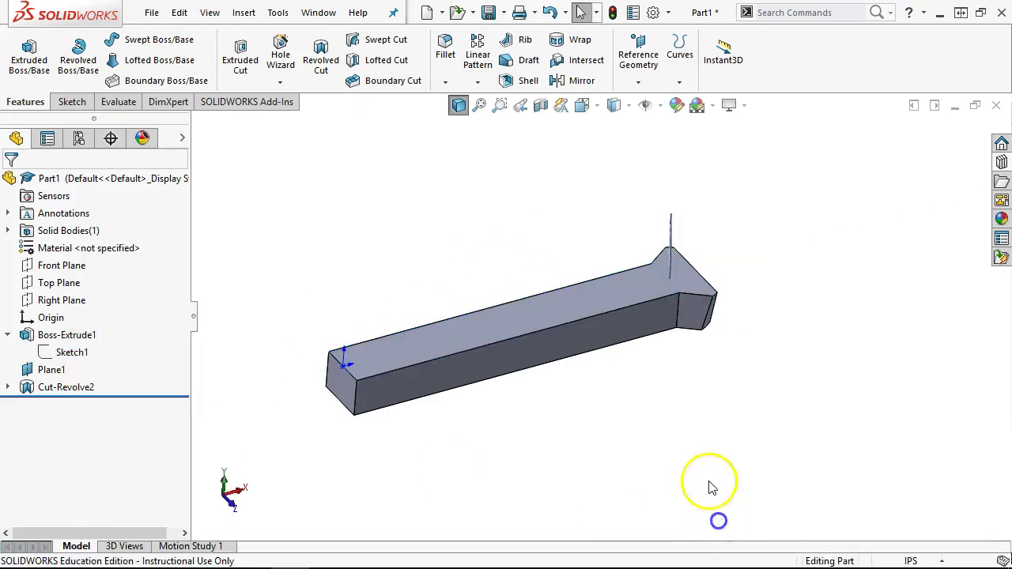
right_click(24, 370)
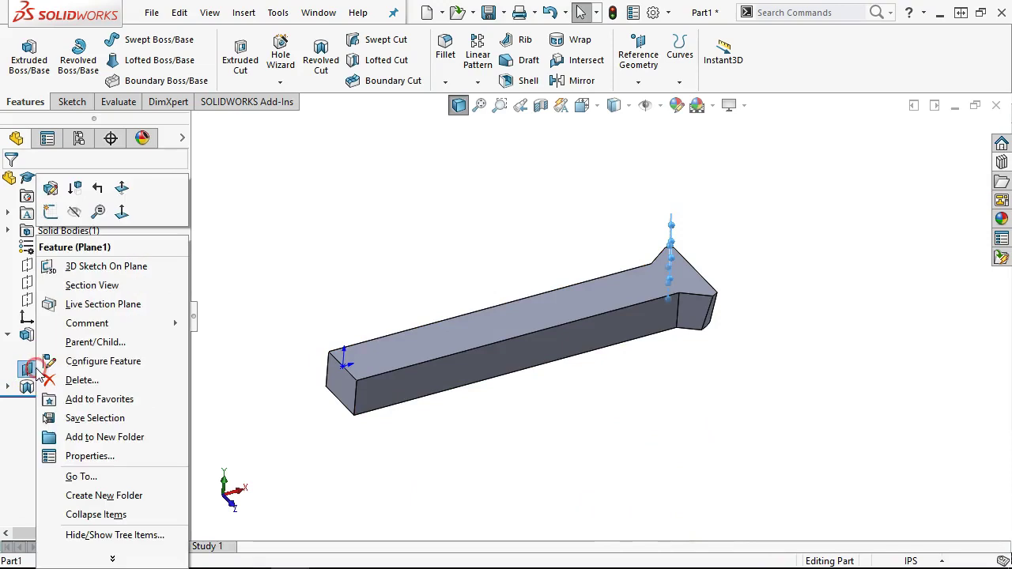
left_click(323, 267)
right_click(65, 352)
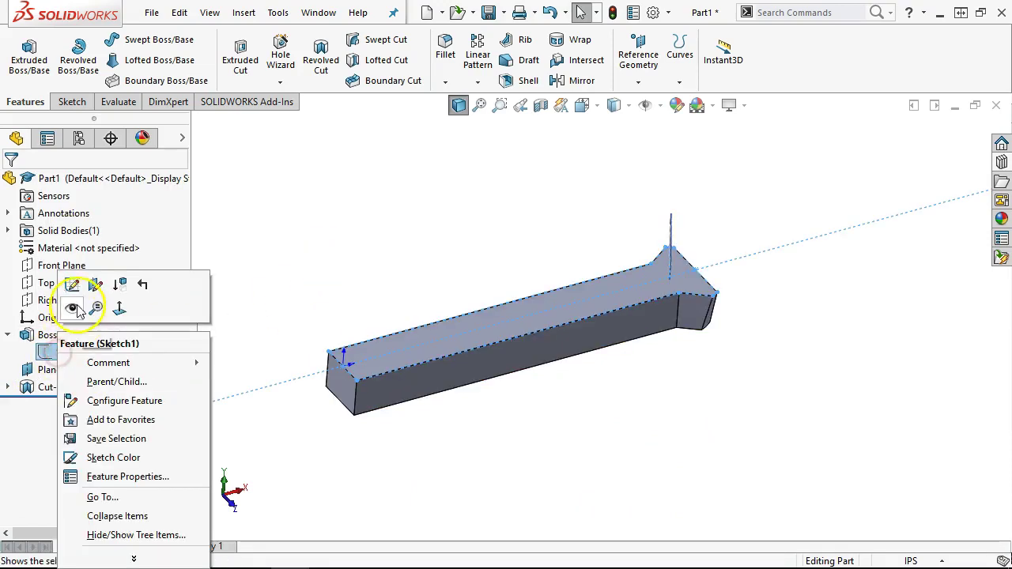
left_click(289, 187)
right_click(49, 370)
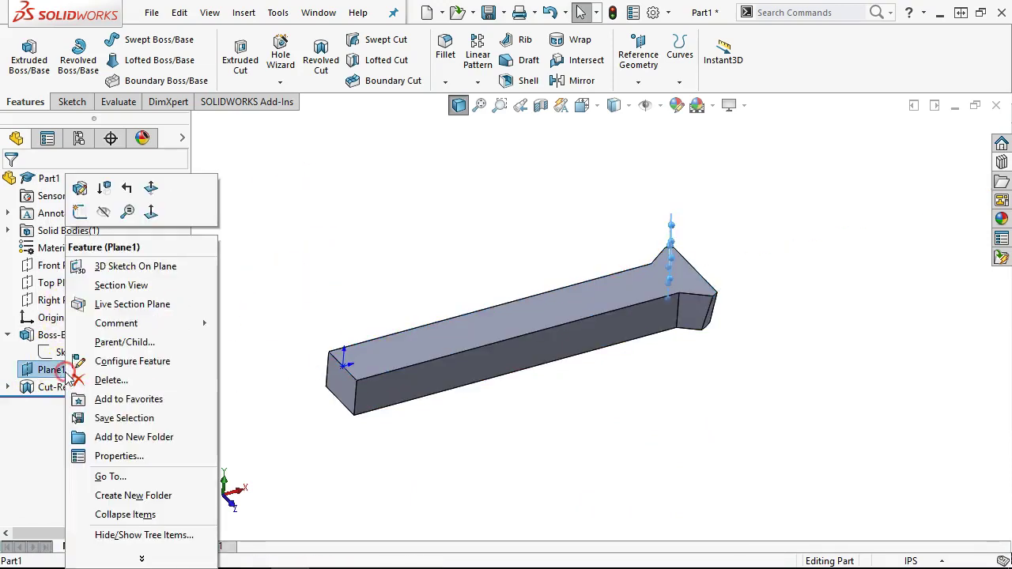
left_click(101, 208)
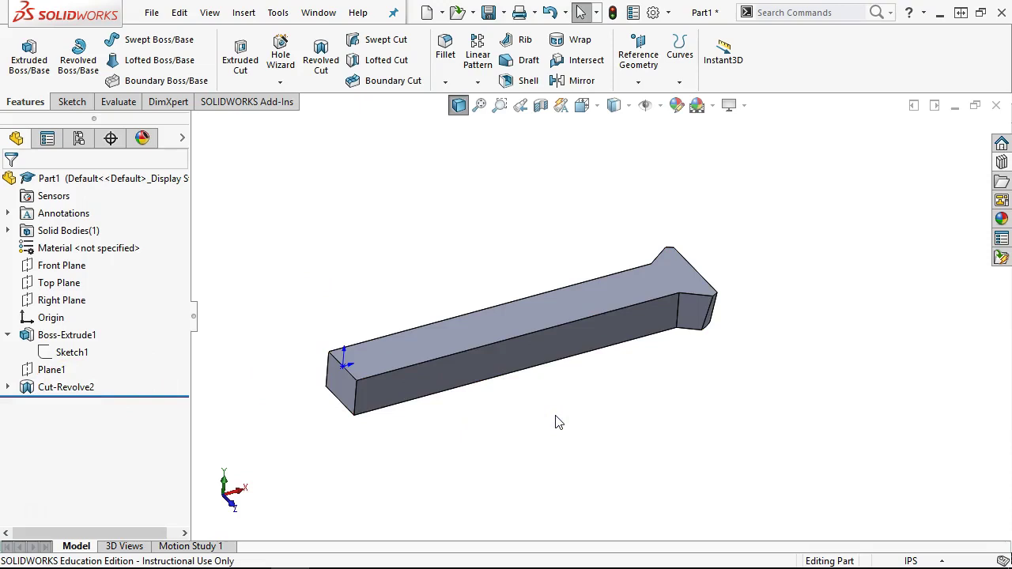
Switch to Connecting Rod Fixture.pdf in Adobe Acrobat and examine the part 4 Locater drawing for the remaining hole dimensions.
middle_click_drag(543, 339, 558, 316)
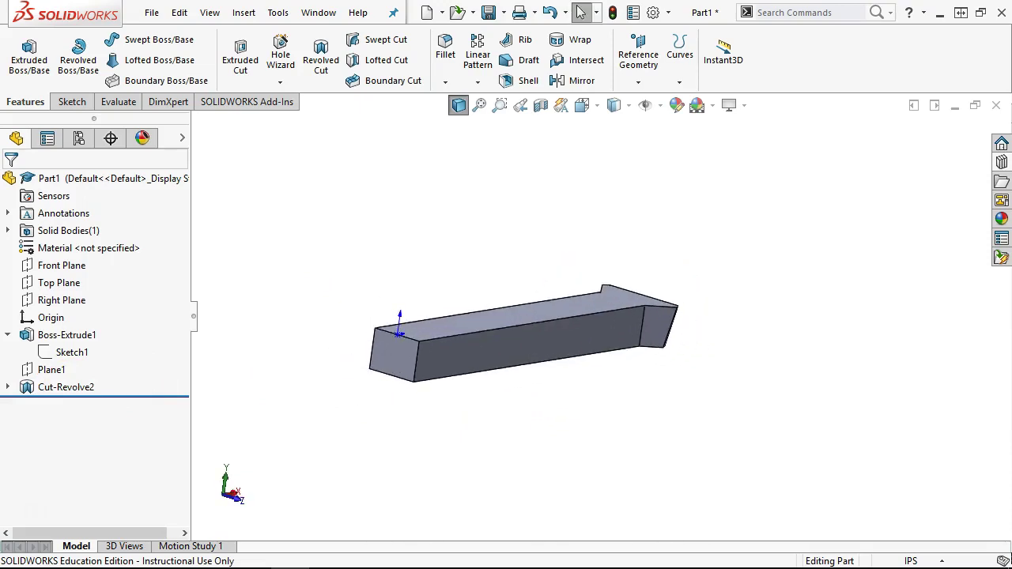
left_click_drag(1011, 23, 430, 14)
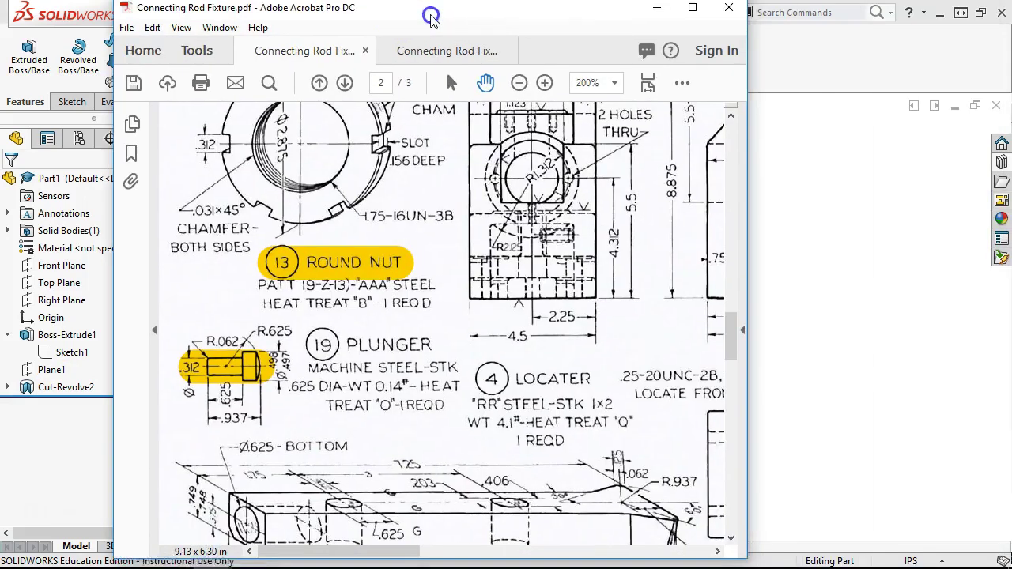
scroll(532, 207, "down", 5)
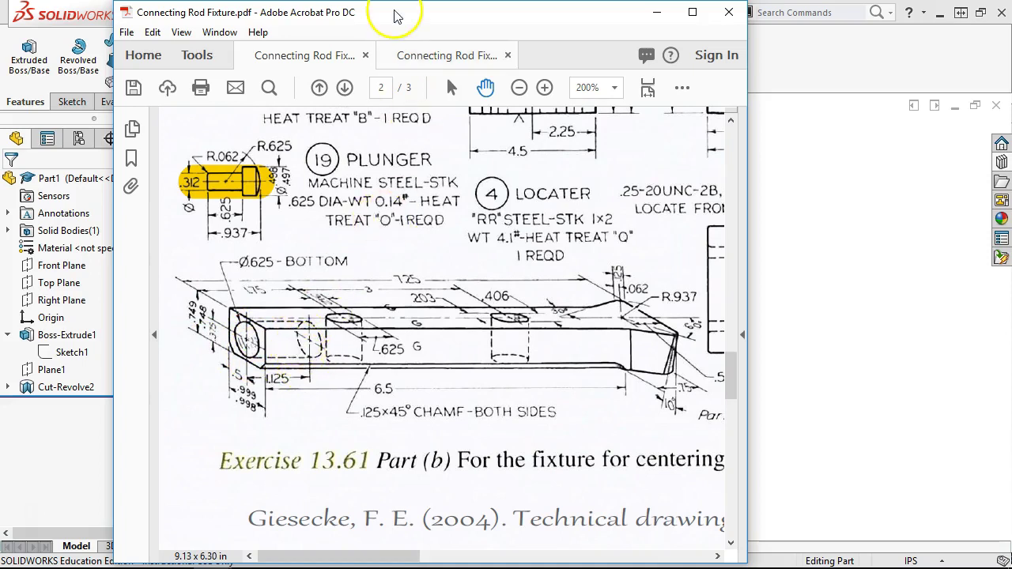
left_click(656, 12)
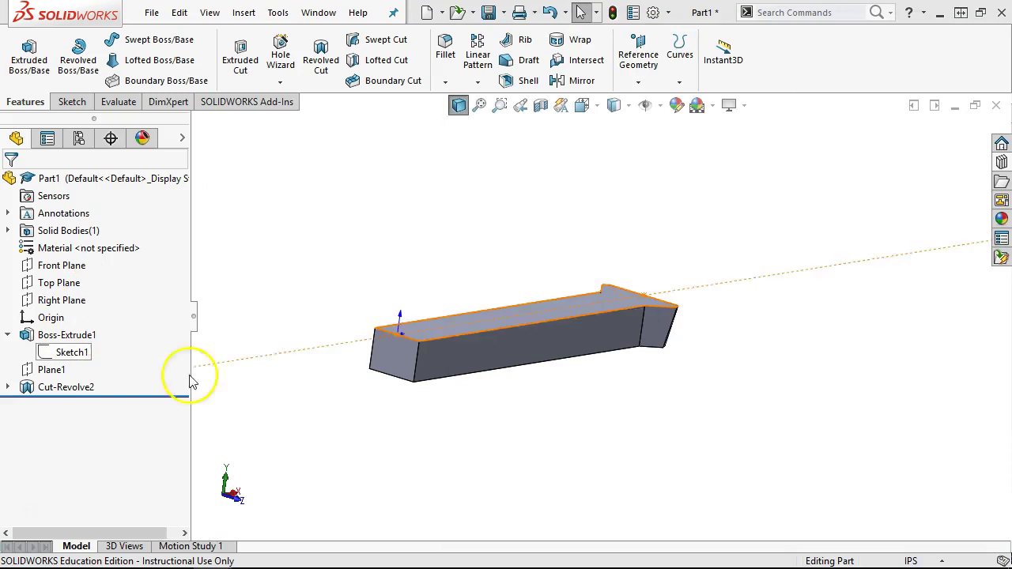
Start a sketch on the bar's straight end face and draw a circle centered about 0.35 in below its top edge, near mid-width.
left_click(395, 346)
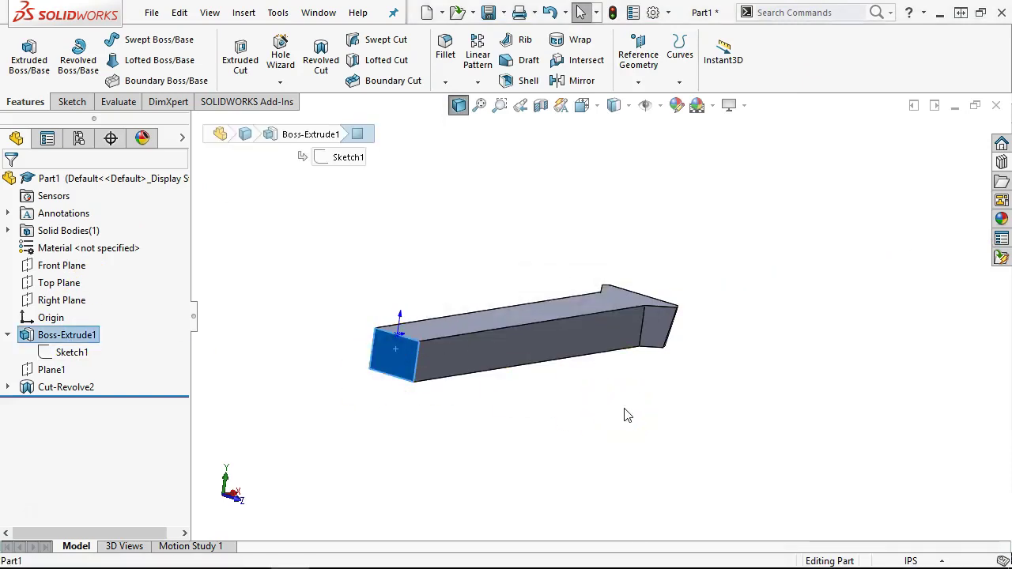
key("ctrl+8")
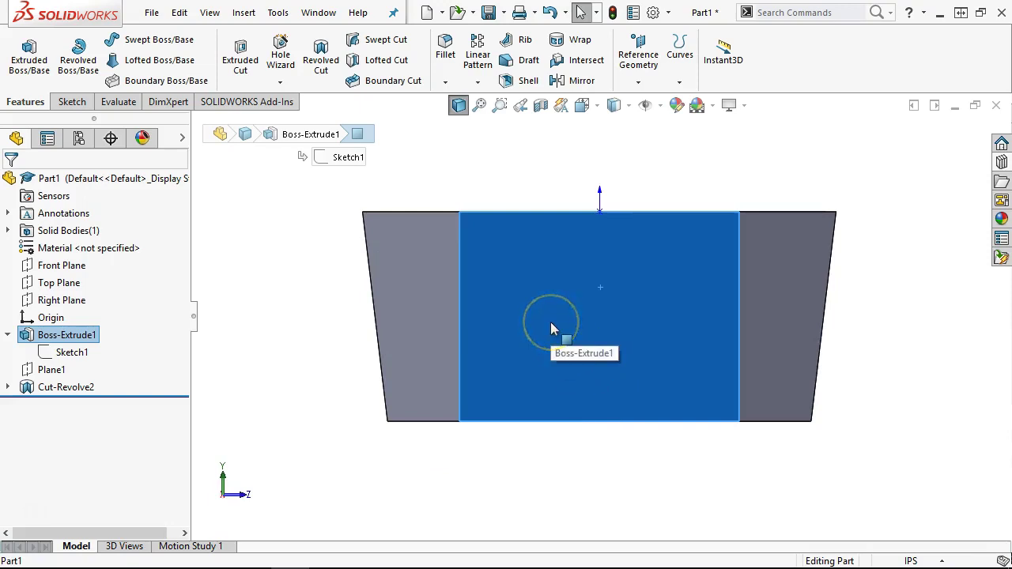
left_click(519, 299)
left_click(181, 103)
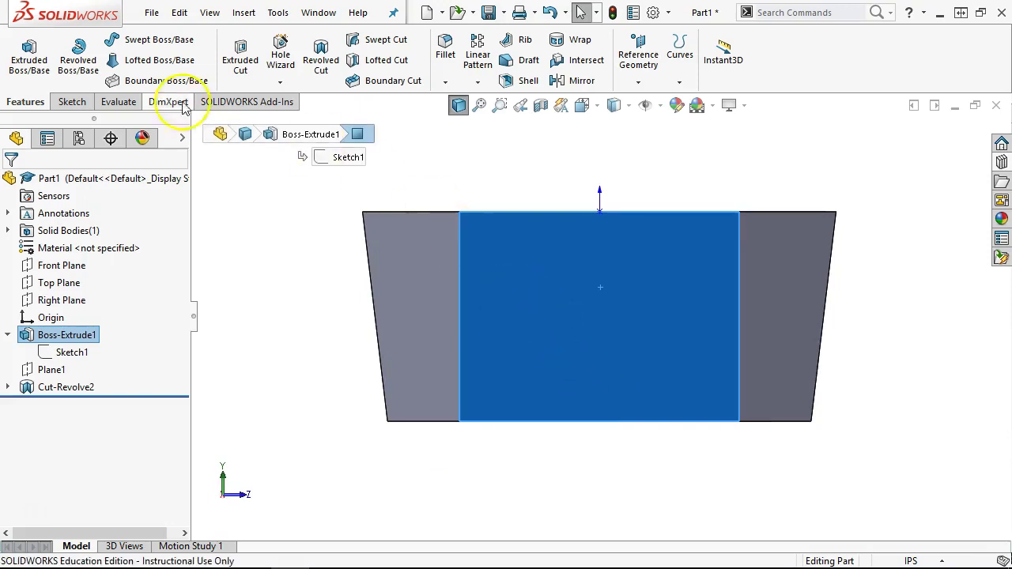
left_click(62, 104)
left_click(22, 49)
left_click(136, 40)
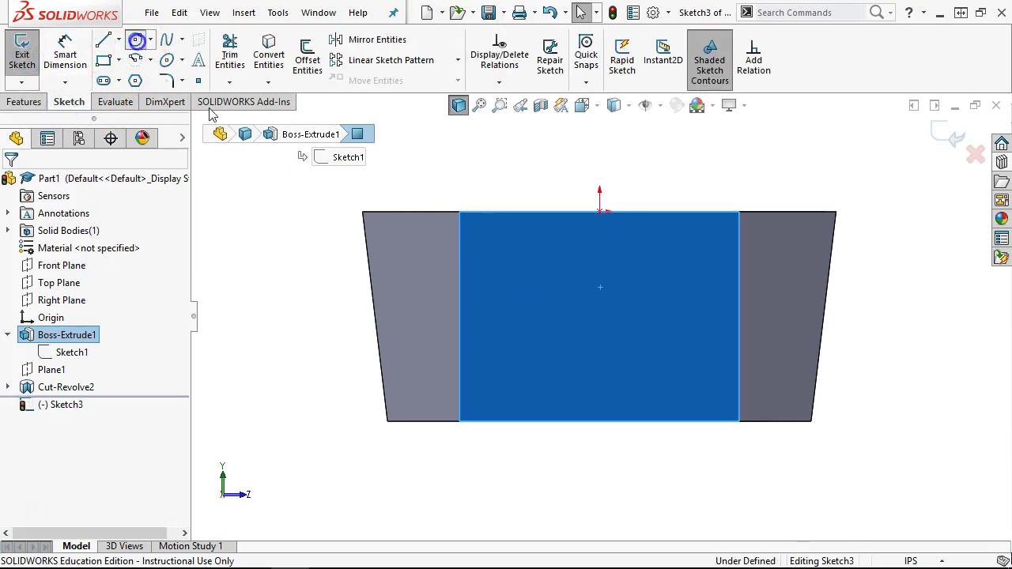
left_click(604, 310)
left_click(636, 339)
right_click(663, 348)
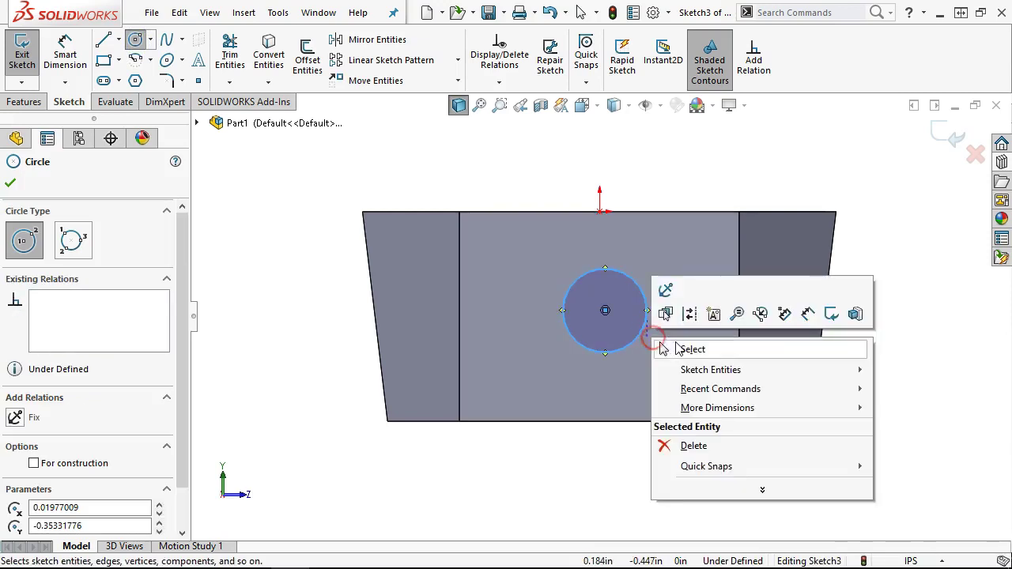
left_click(688, 348)
Try a vertical relation between the circle's center and the origin, and undo it.
left_click(605, 310)
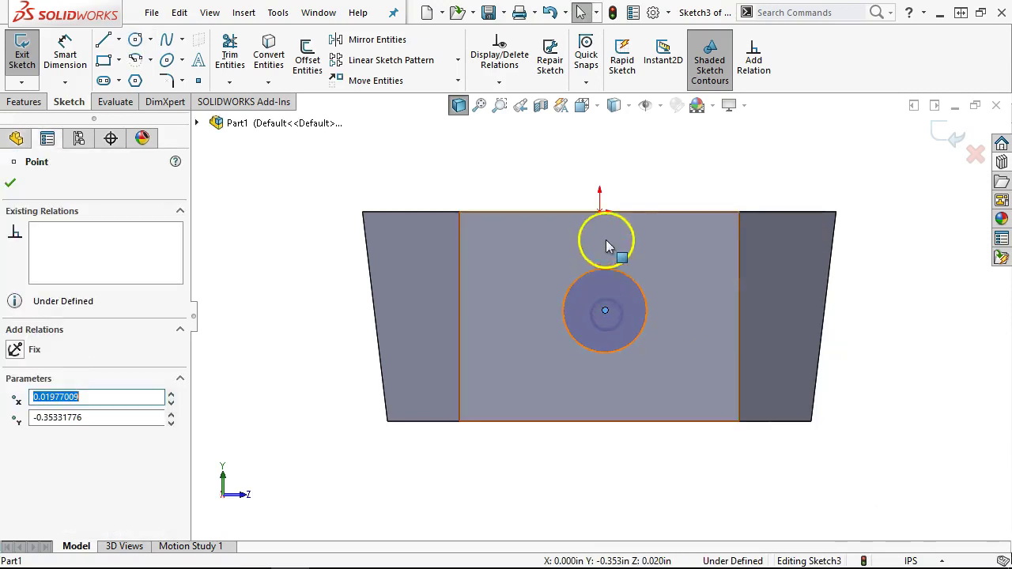
left_click(600, 212, "ctrl")
left_click(668, 143)
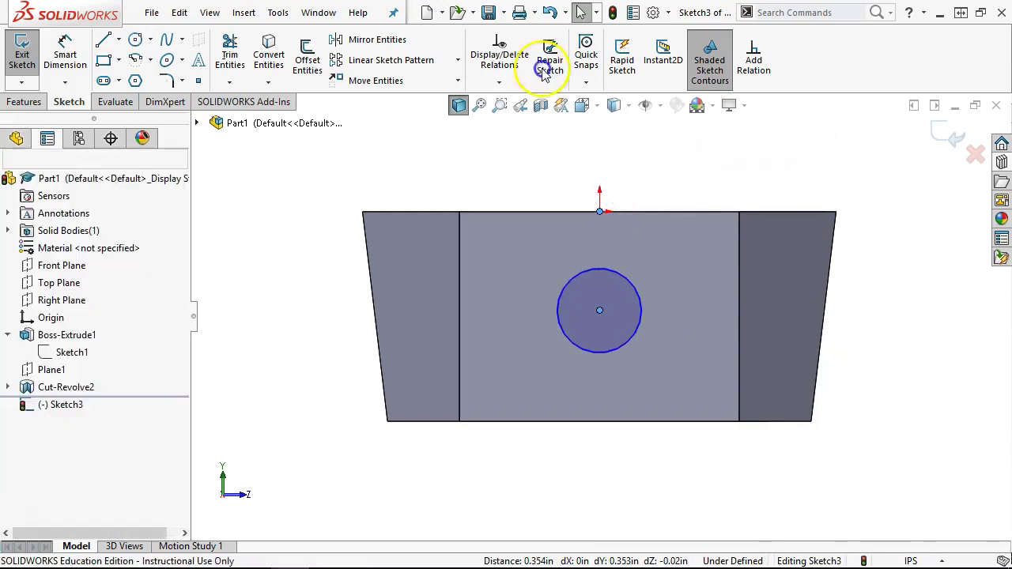
left_click(542, 160)
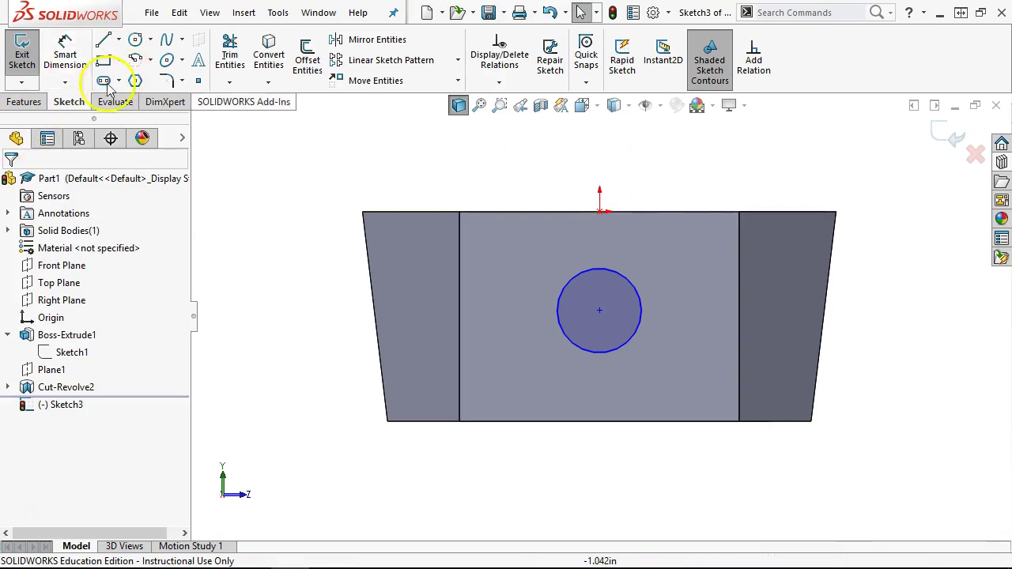
key("ctrl+z")
left_click(628, 150)
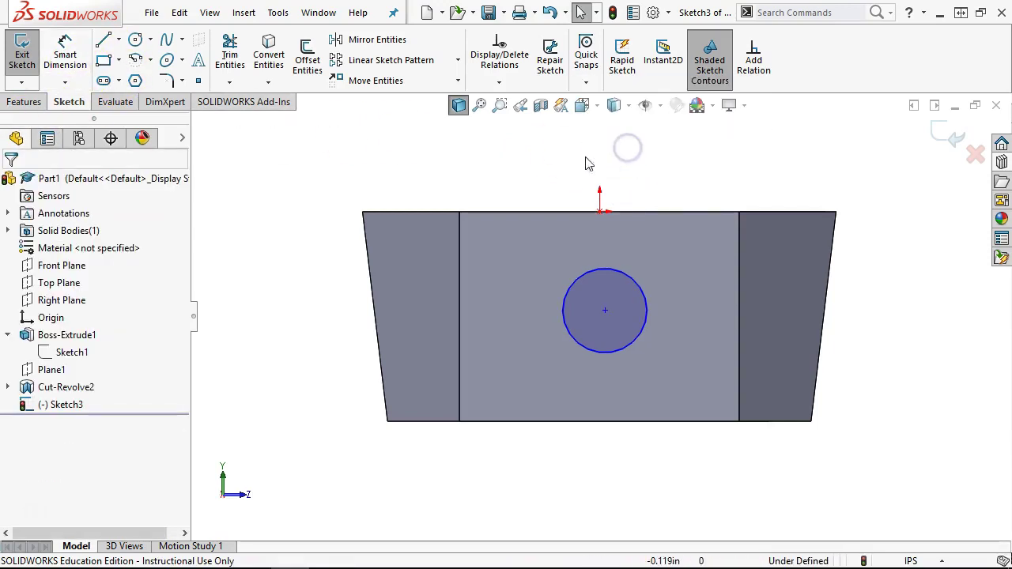
Show the available commands for adding a relation to the circle sketch.
left_click(500, 83)
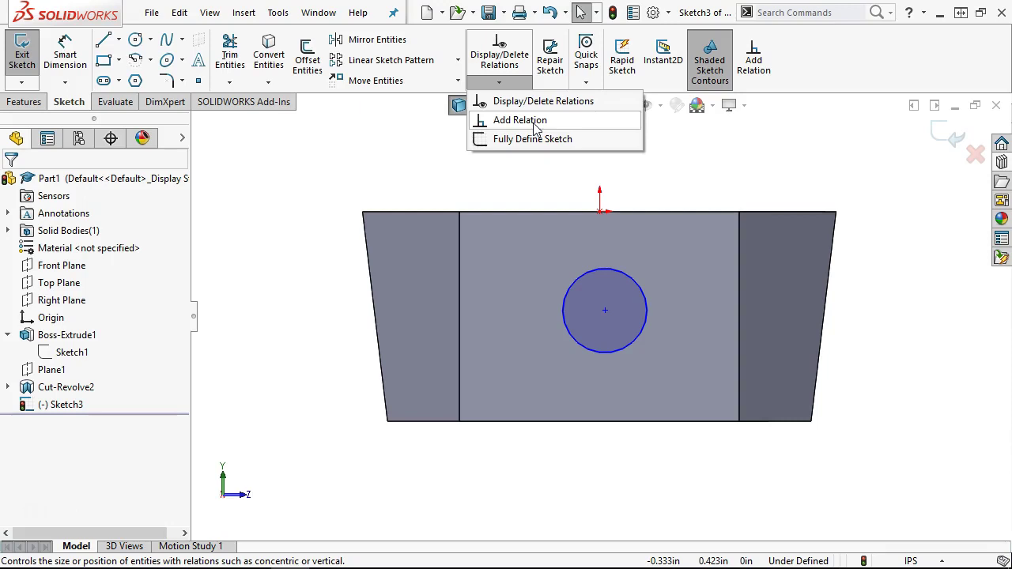
Add a Vertical relation between the origin and the circle's centre point.
left_click(551, 139)
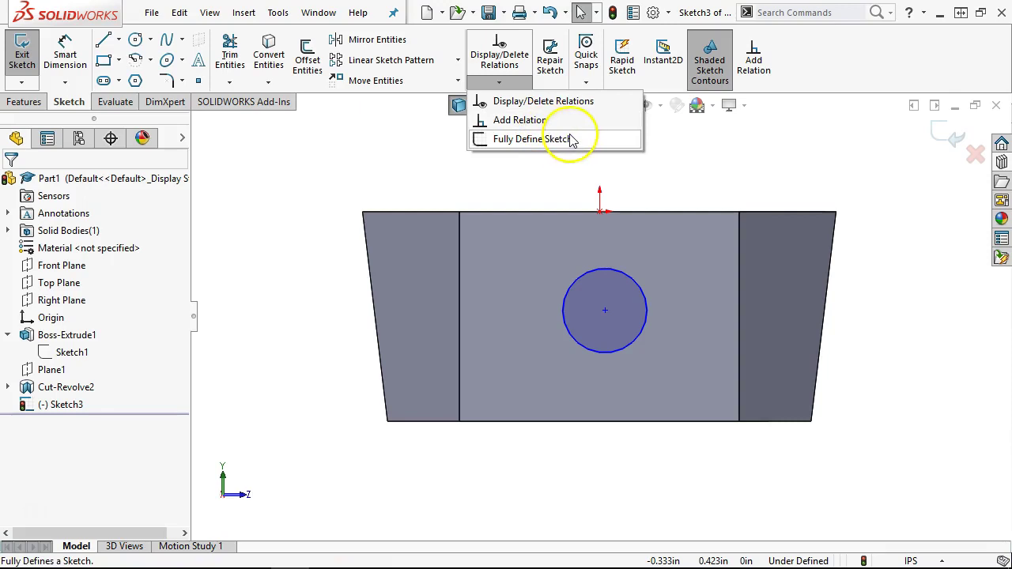
left_click(520, 121)
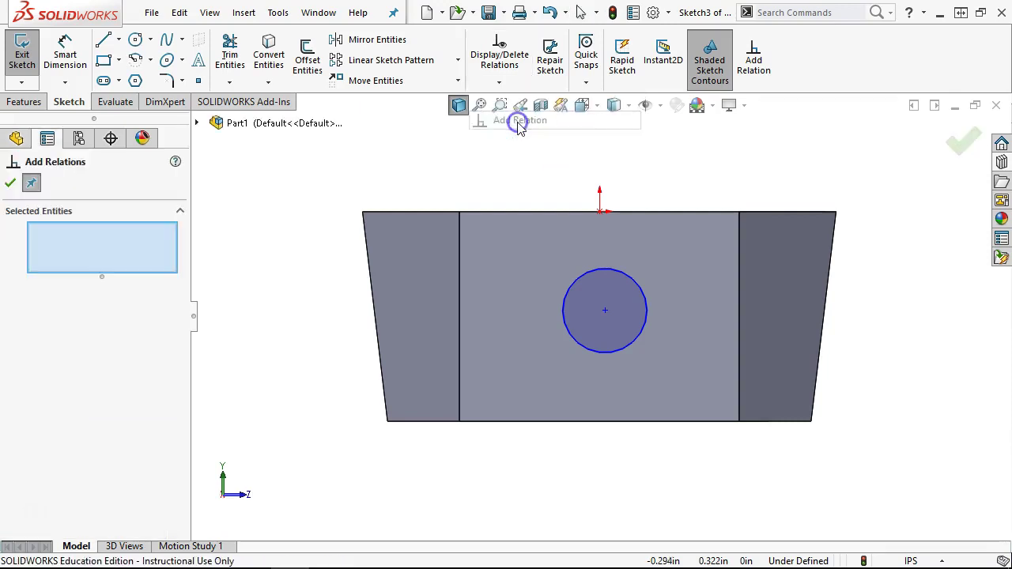
left_click(57, 257)
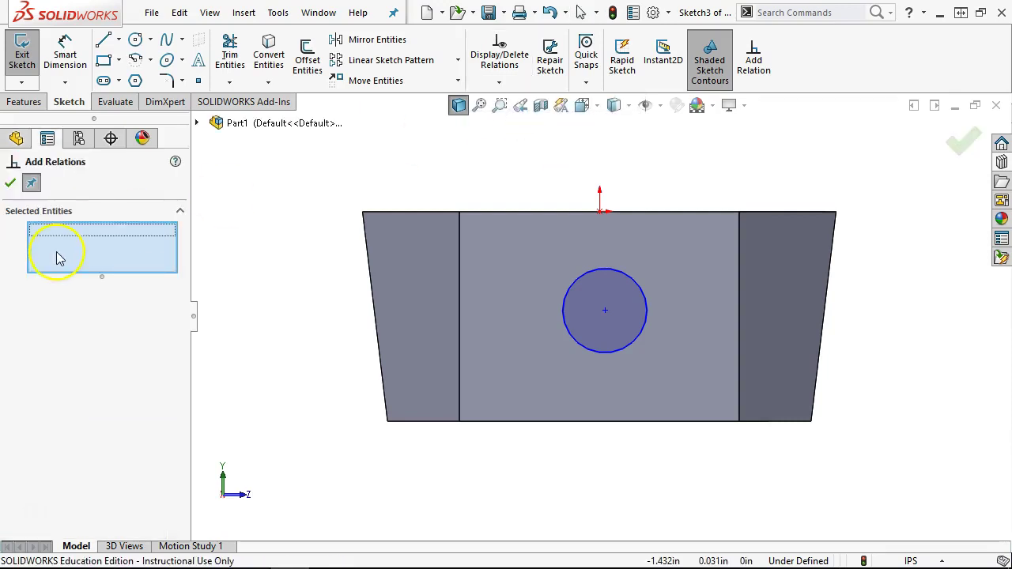
left_click(600, 214)
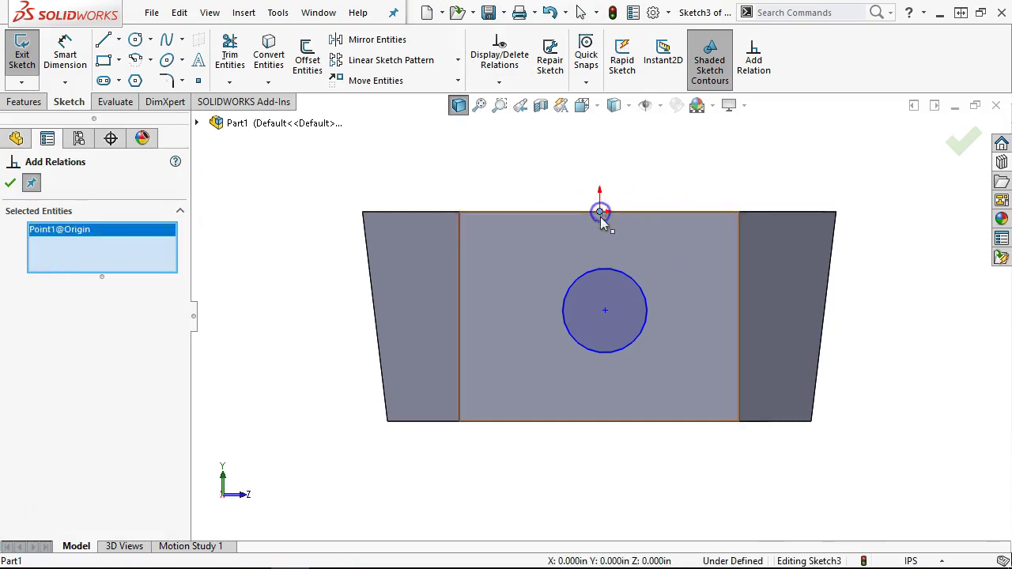
left_click(606, 316)
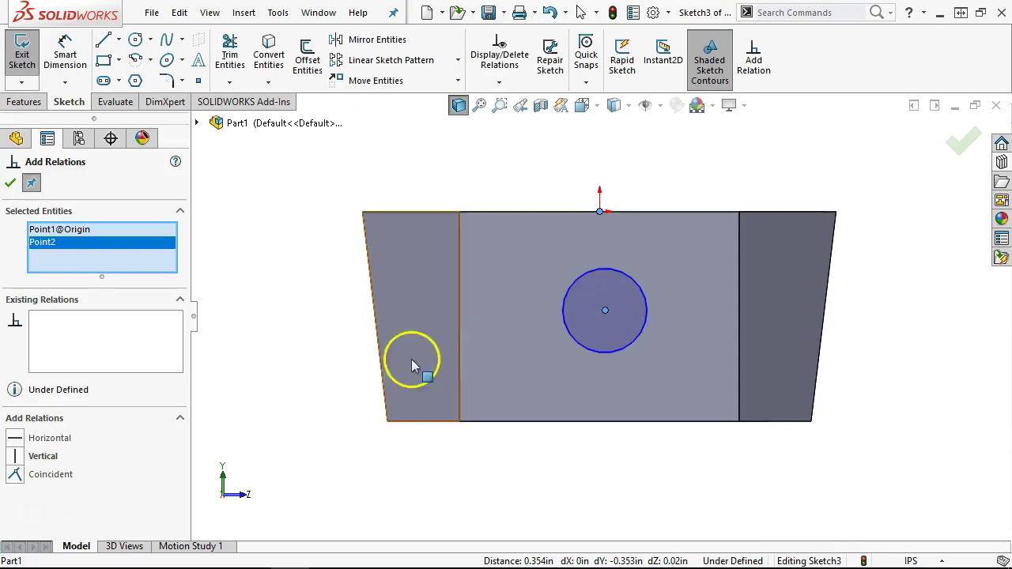
left_click(22, 458)
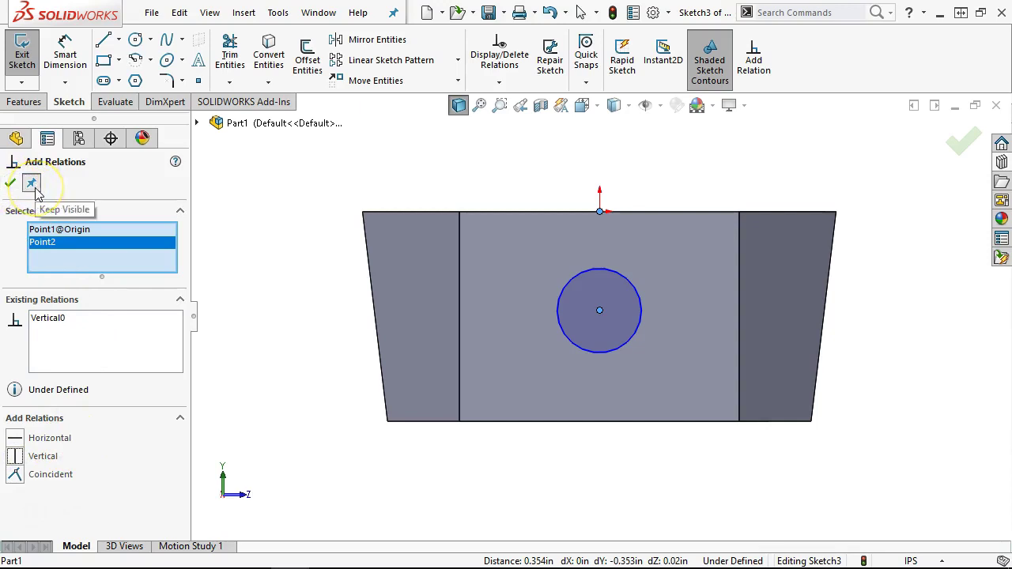
left_click(11, 185)
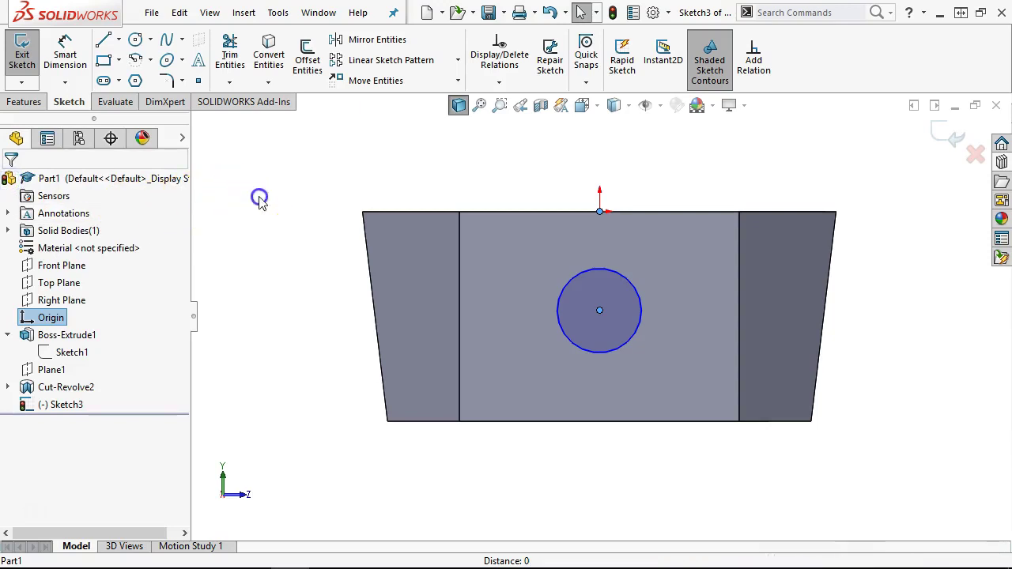
Dimension the circle's diameter to 0.625 in.
left_click(65, 54)
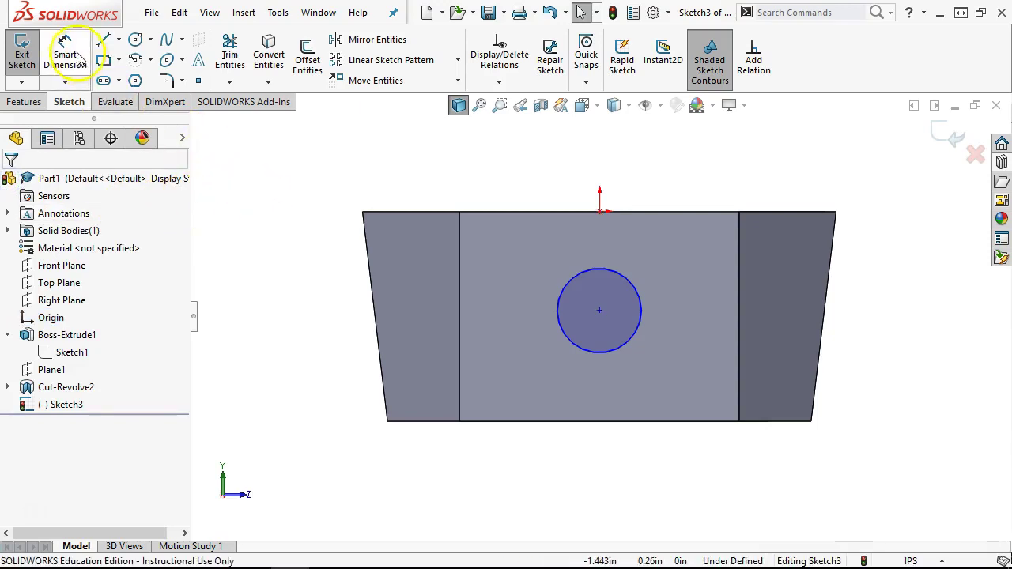
left_click(642, 299)
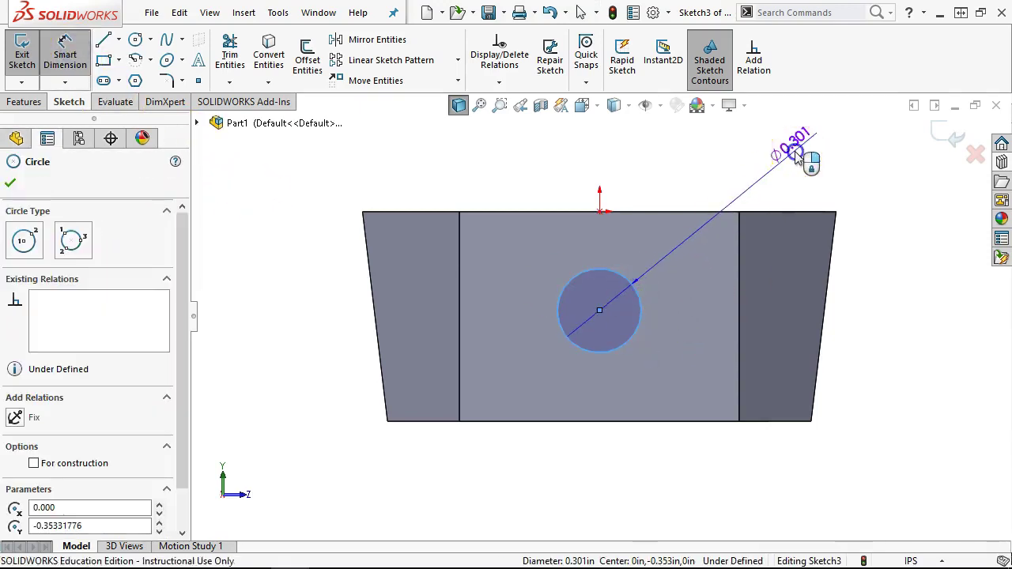
left_click(790, 147)
type(".625")
key("Return")
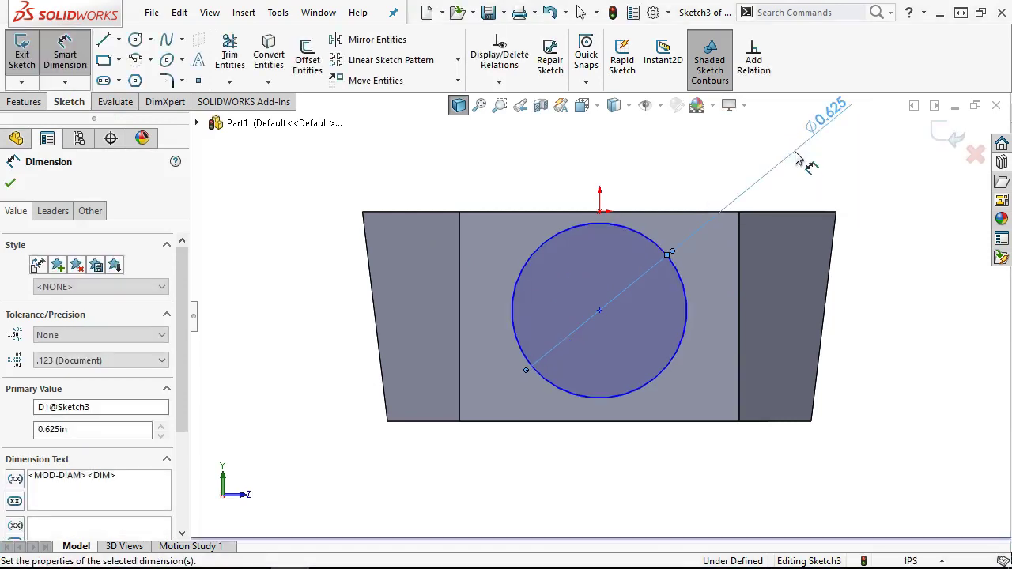
Dimension the circle's centre 0.375 in above the end face's lower edge and finish dimensioning.
left_click(668, 433)
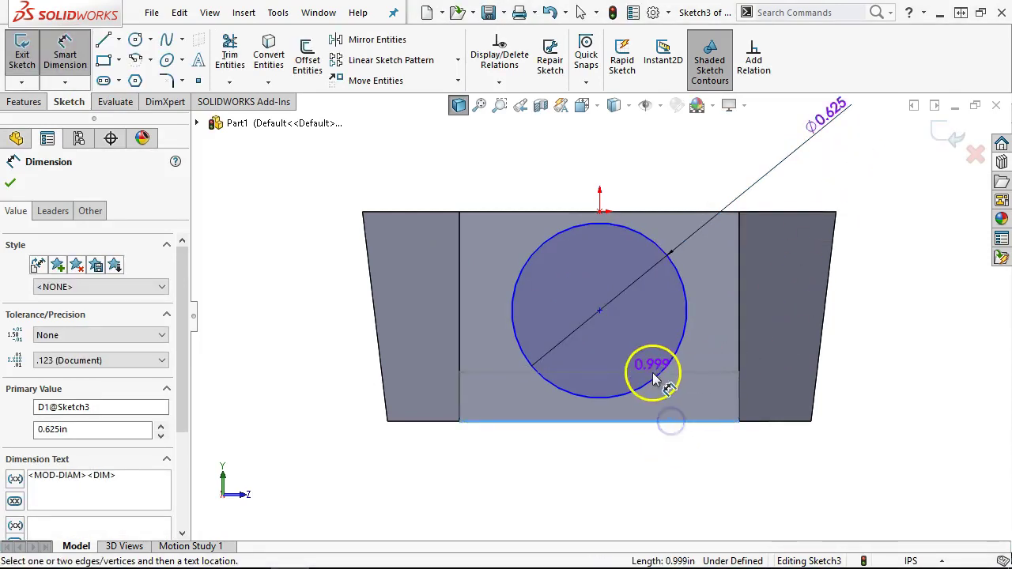
left_click(656, 383)
left_click(321, 392)
type(".375")
key("Return")
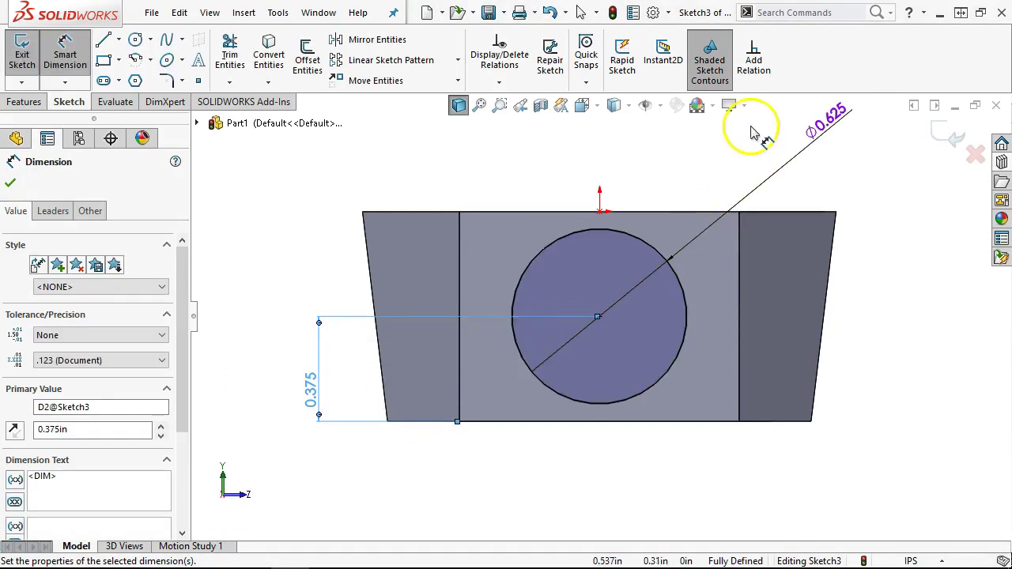
right_click(700, 118)
left_click(740, 202)
Cut-extrude the circle into the bar's end as a Blind hole 1.125 in deep.
key("ctrl+7")
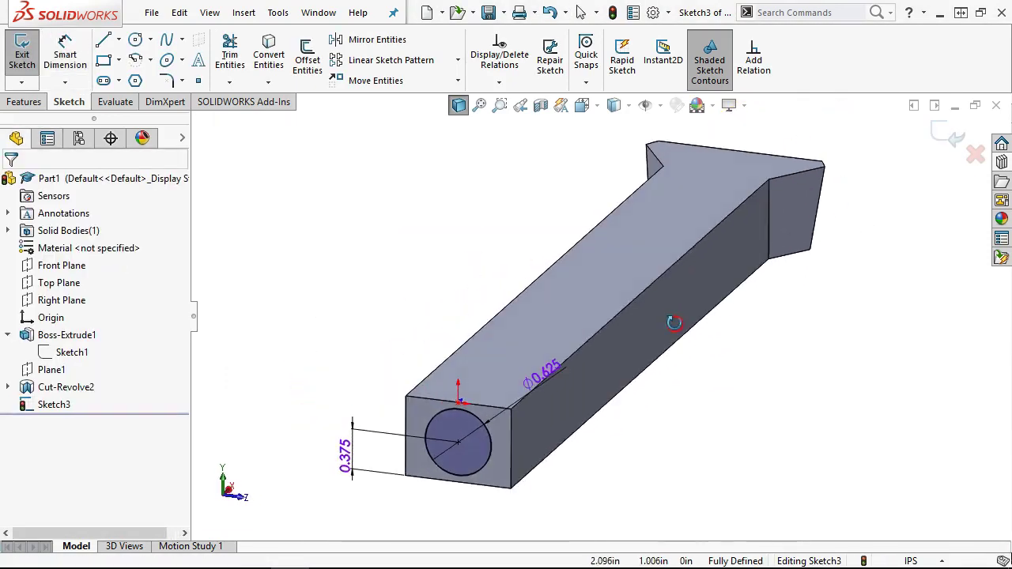
left_click(23, 102)
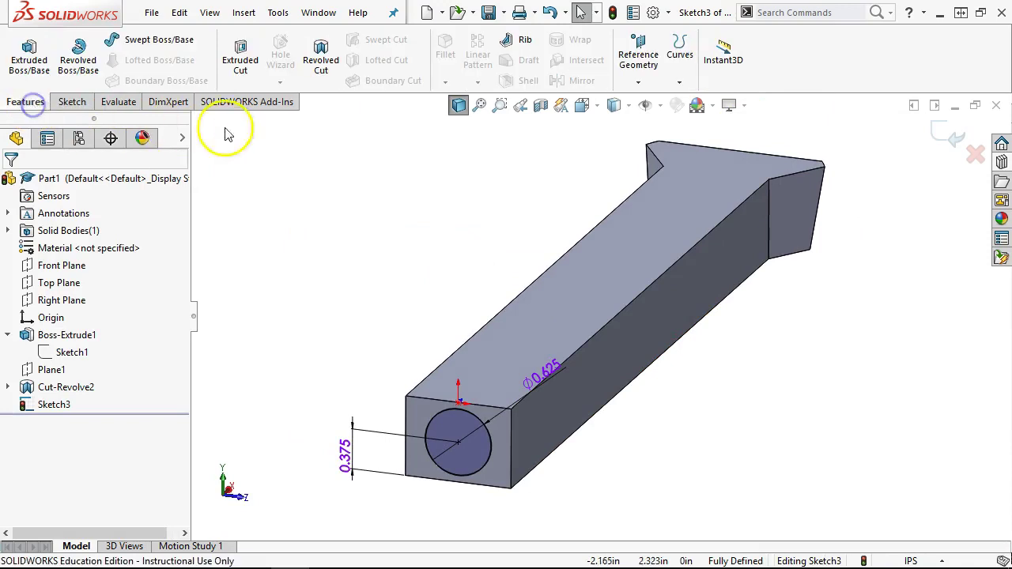
left_click(240, 59)
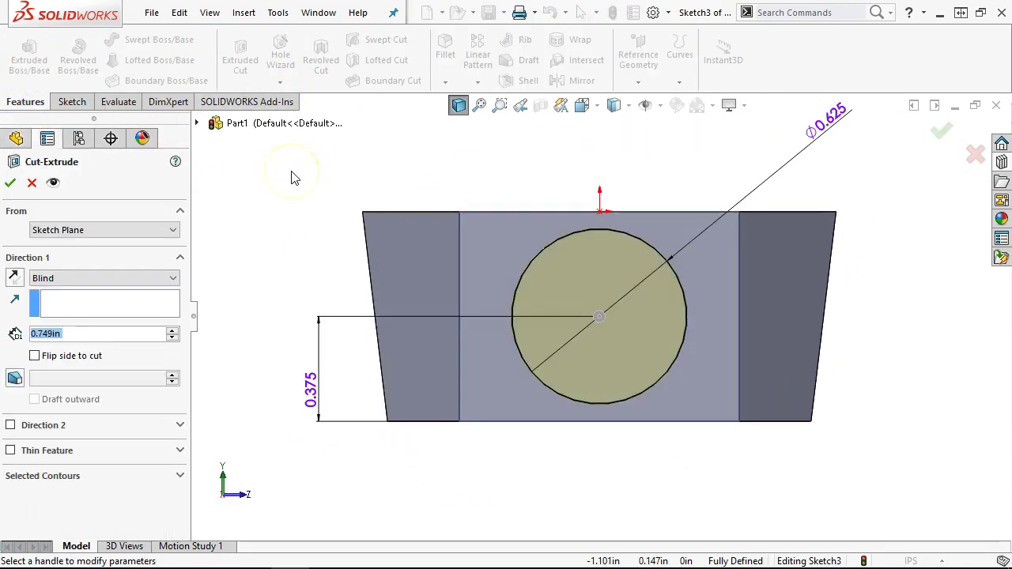
type("1.125")
key("Return")
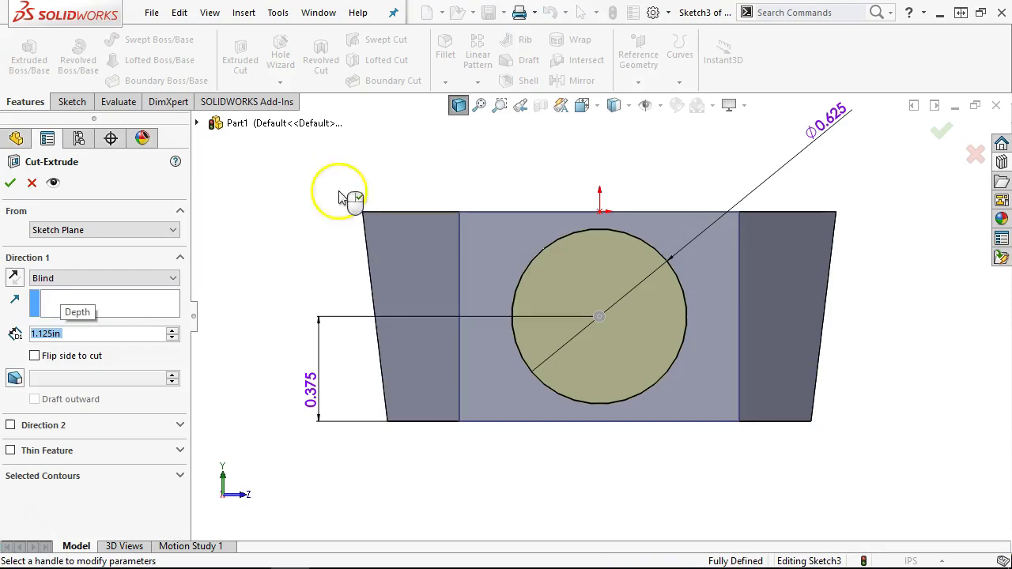
left_click(11, 182)
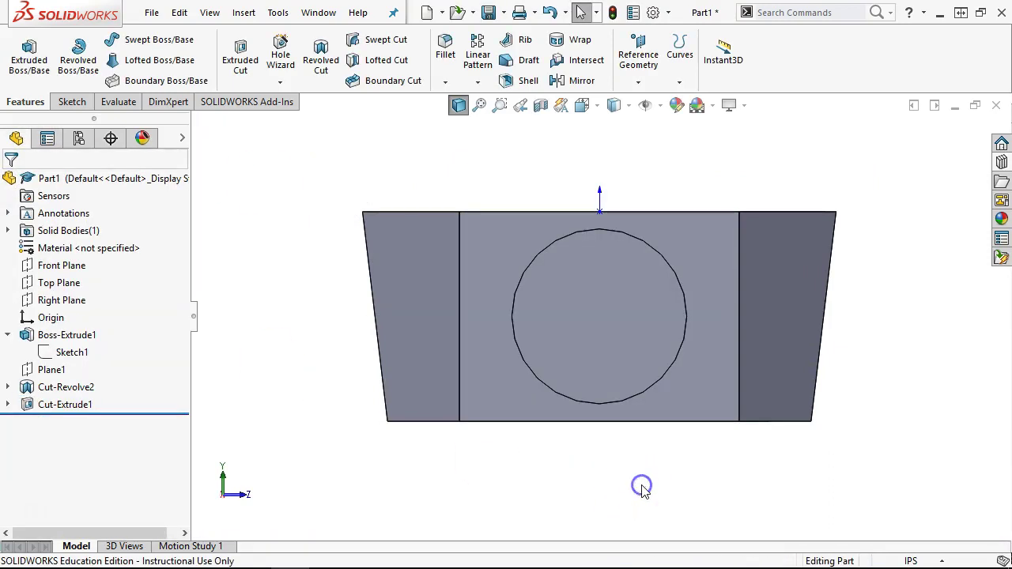
Check the locator's slots in the Connecting Rod Fixture - early drawing and start a sketch on the bar's large upper face.
key("ctrl+7")
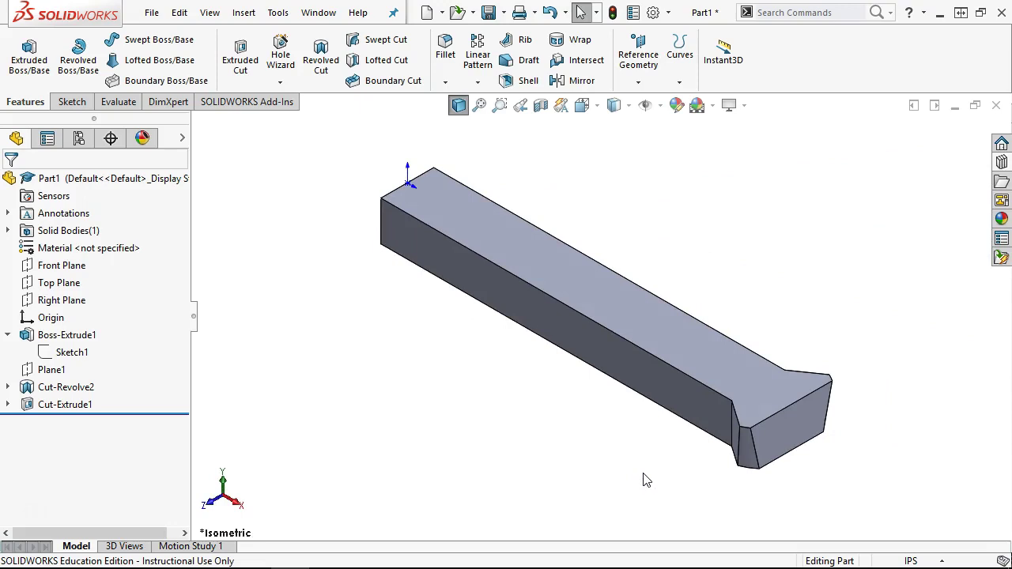
left_click(546, 250)
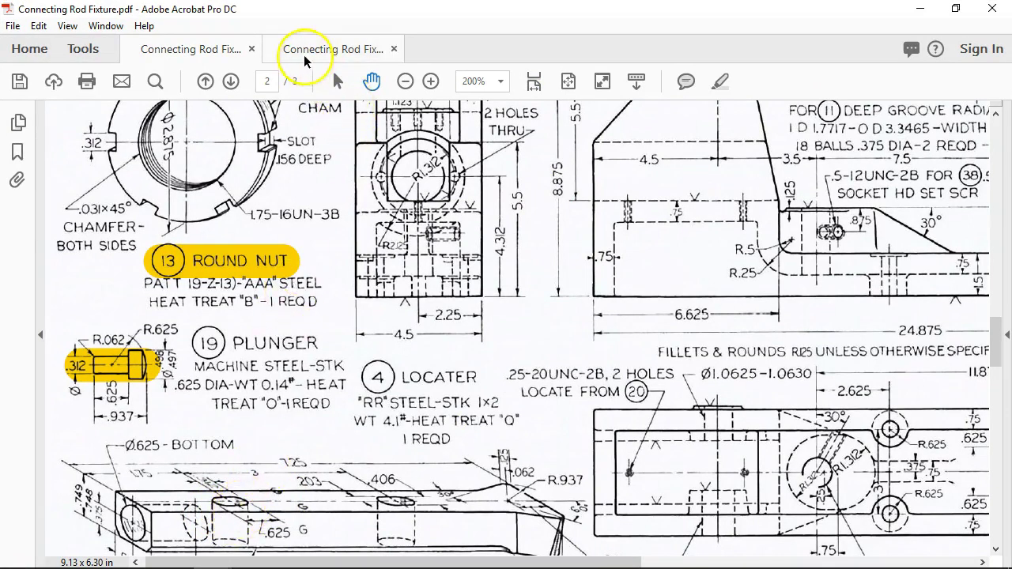
left_click(312, 51)
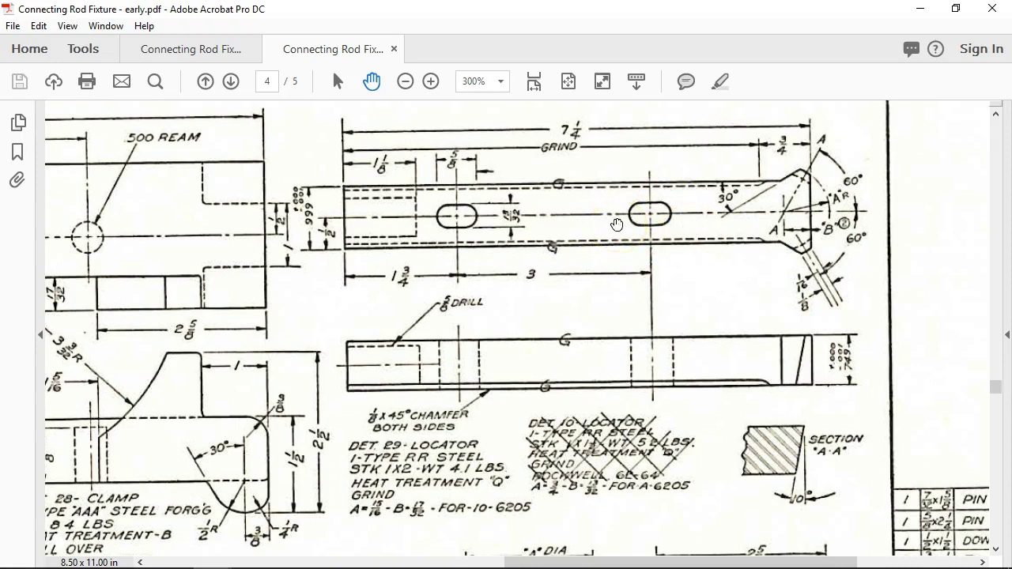
key("alt+Tab")
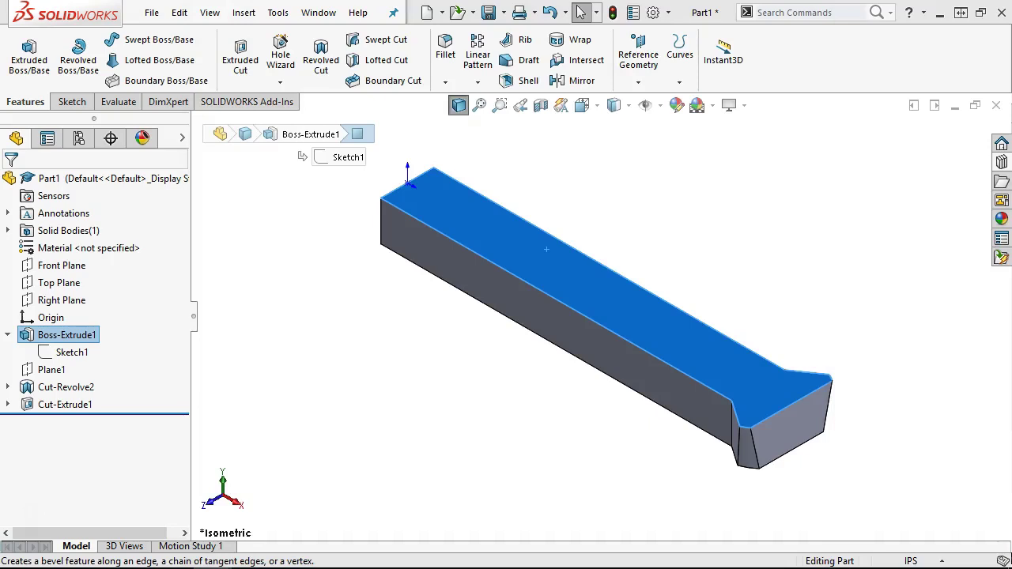
left_click(488, 215)
left_click(559, 174)
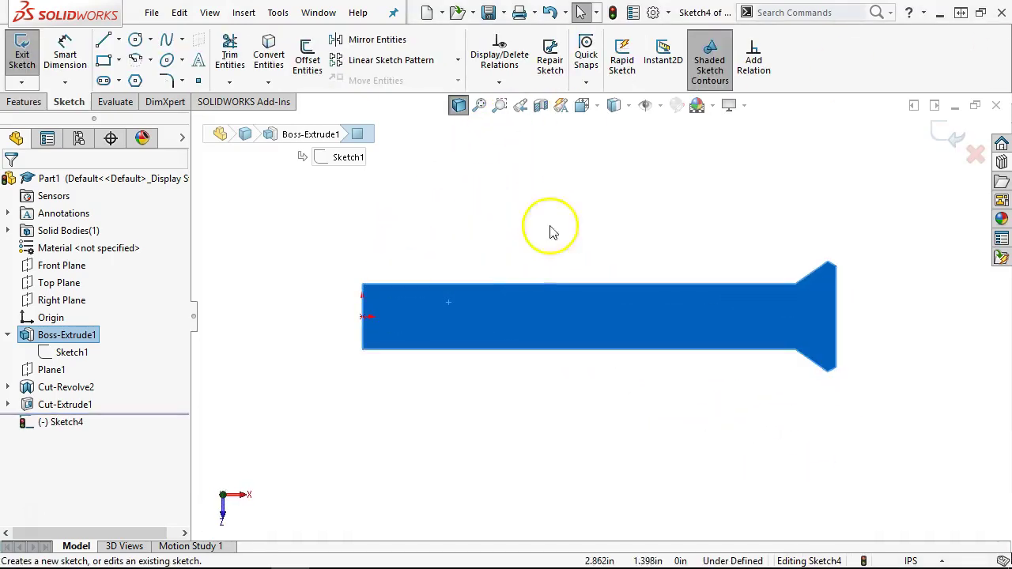
Sketch a straight slot about 1.37 in long overall, horizontally in line with the origin toward the bar's plain end.
left_click(119, 81)
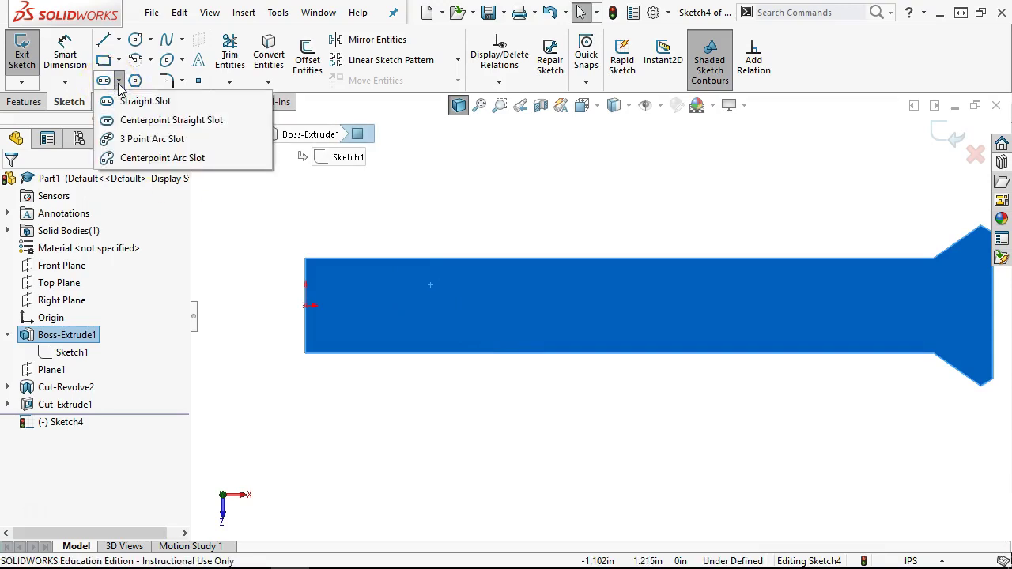
left_click(125, 103)
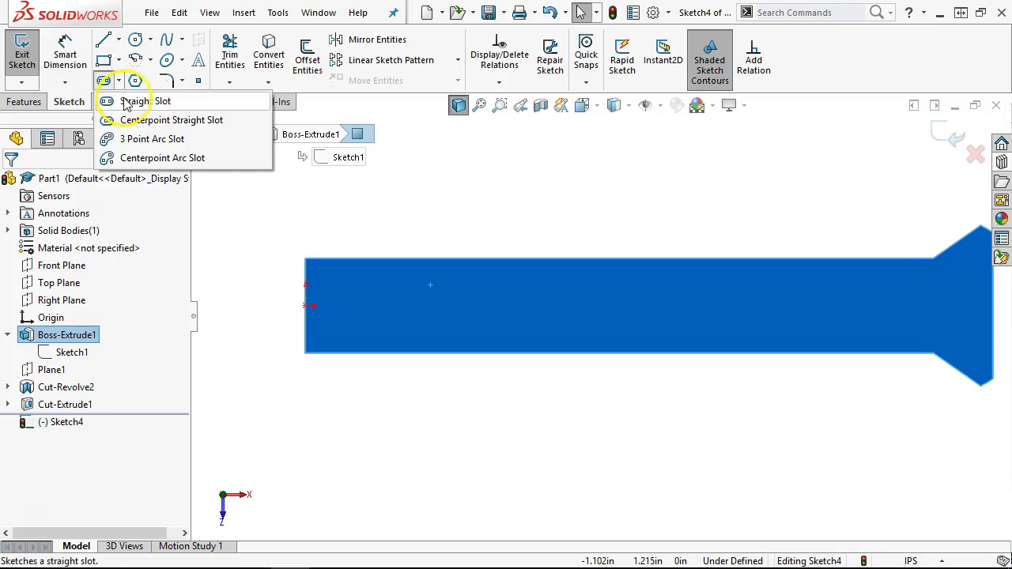
left_click(140, 143)
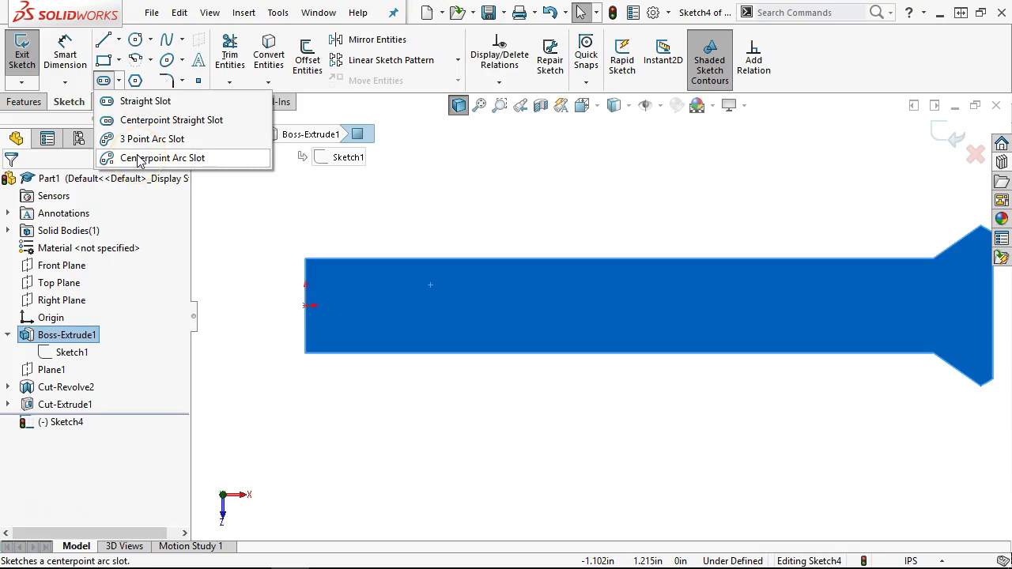
left_click(135, 129)
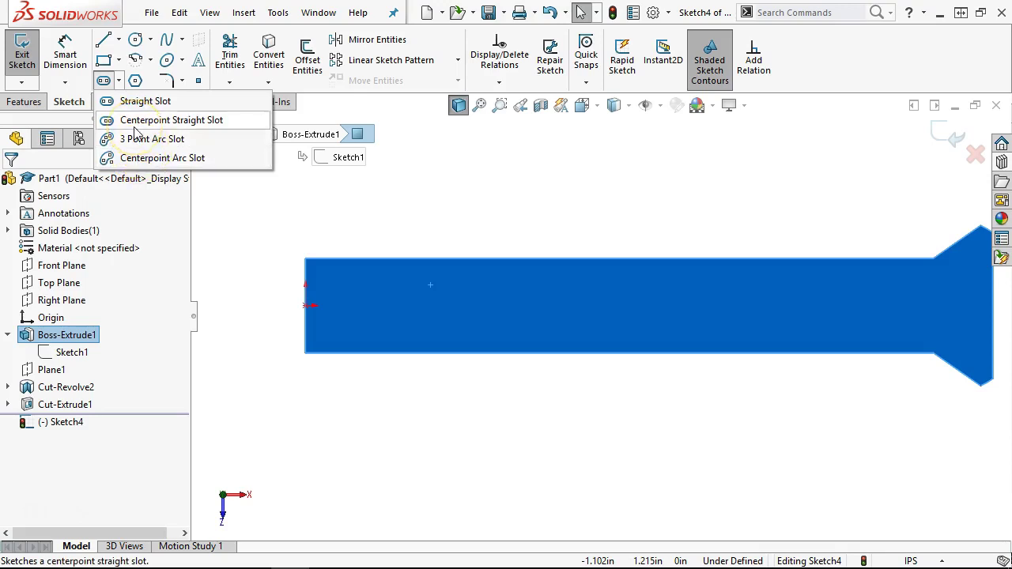
left_click(144, 109)
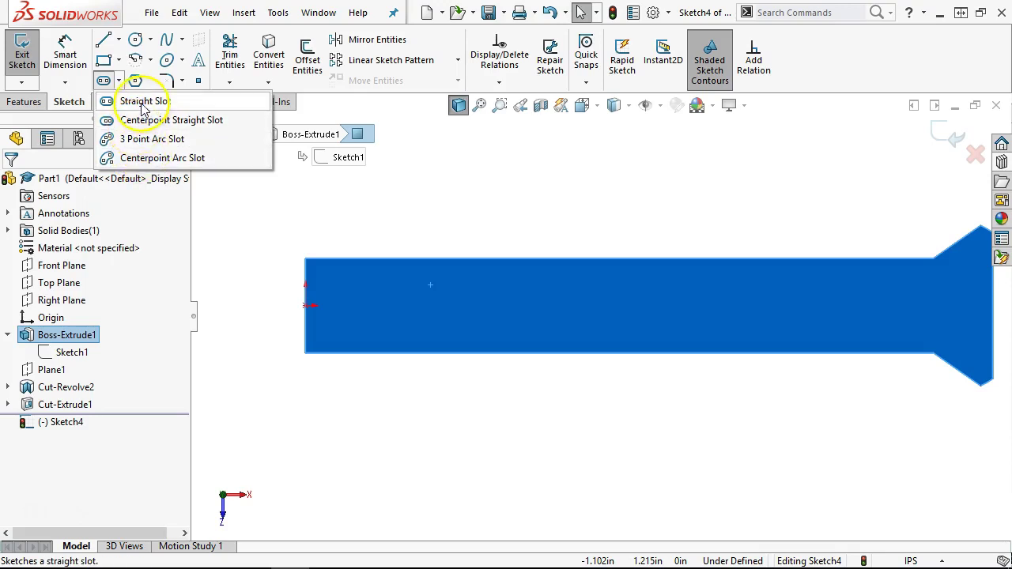
left_click(142, 105)
left_click(444, 314)
left_click(527, 307)
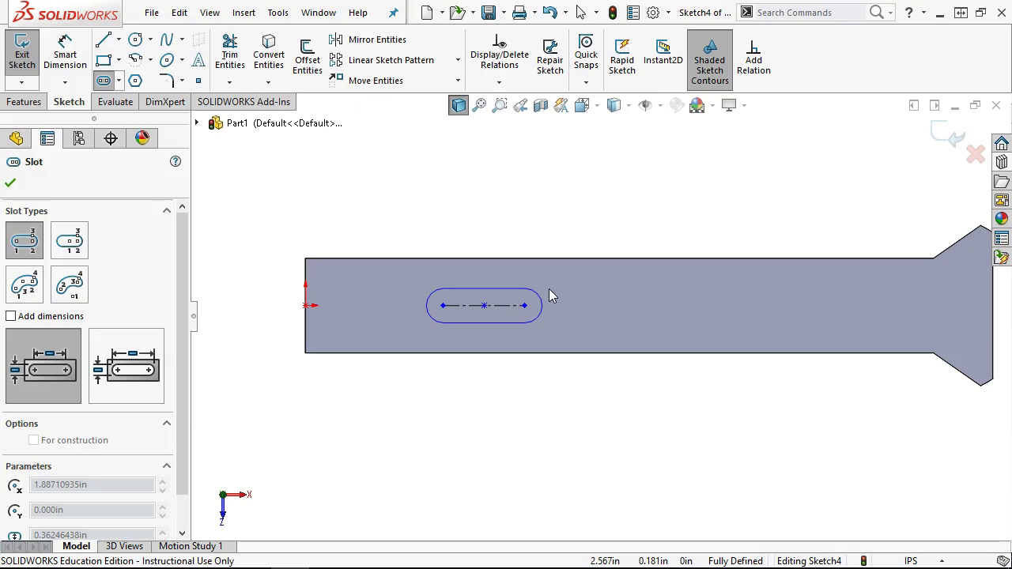
left_click(549, 282)
right_click(572, 198)
left_click(614, 214)
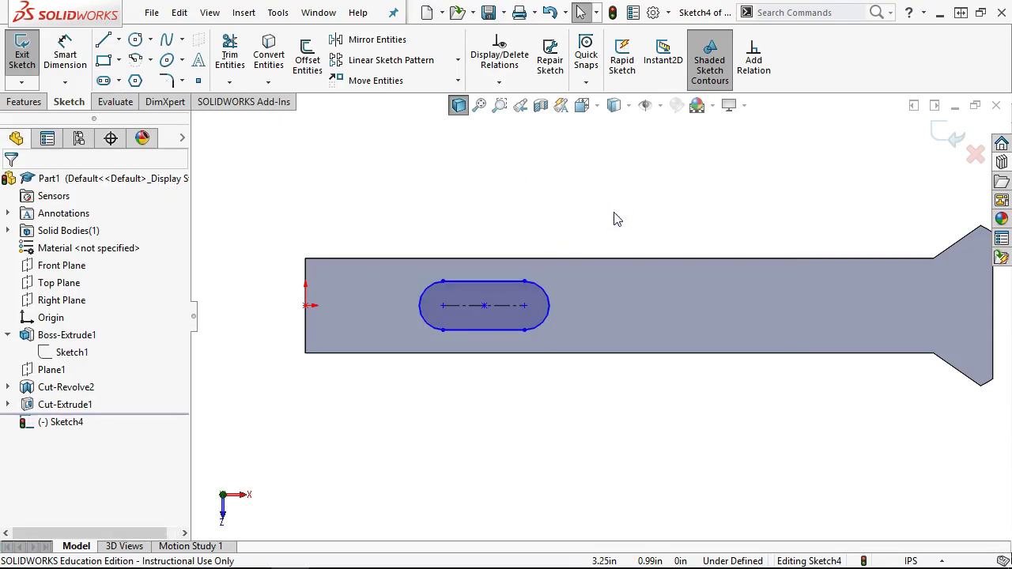
Dimension the slot's length between its two end arcs, accepting the value as drawn.
left_click(66, 47)
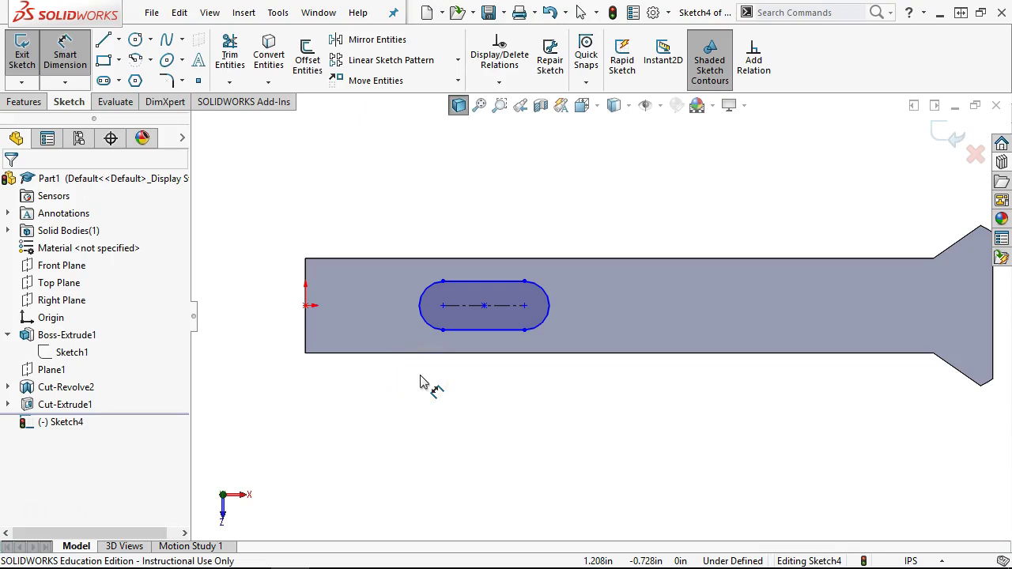
left_click(419, 318)
left_click(547, 327)
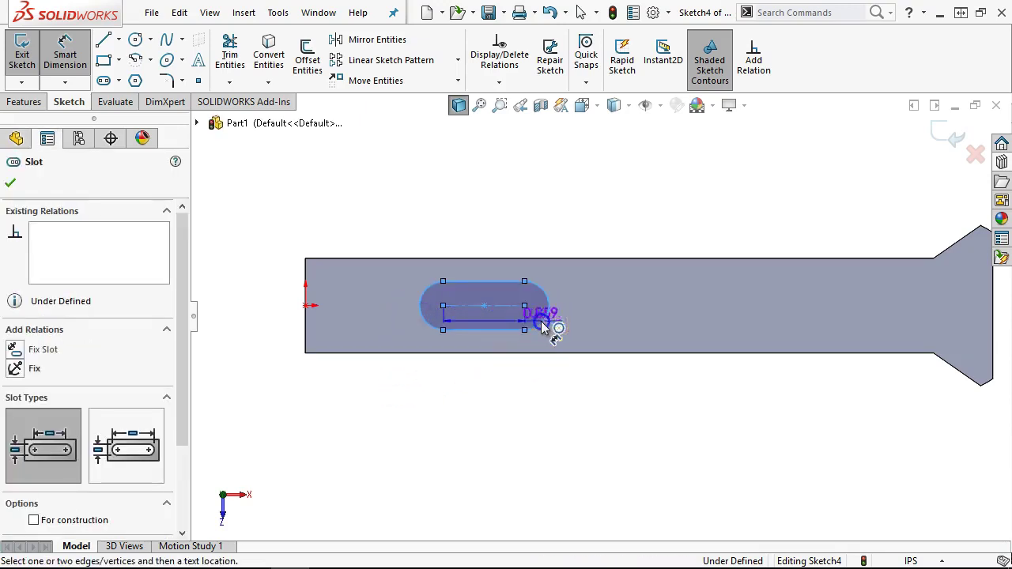
left_click(476, 236)
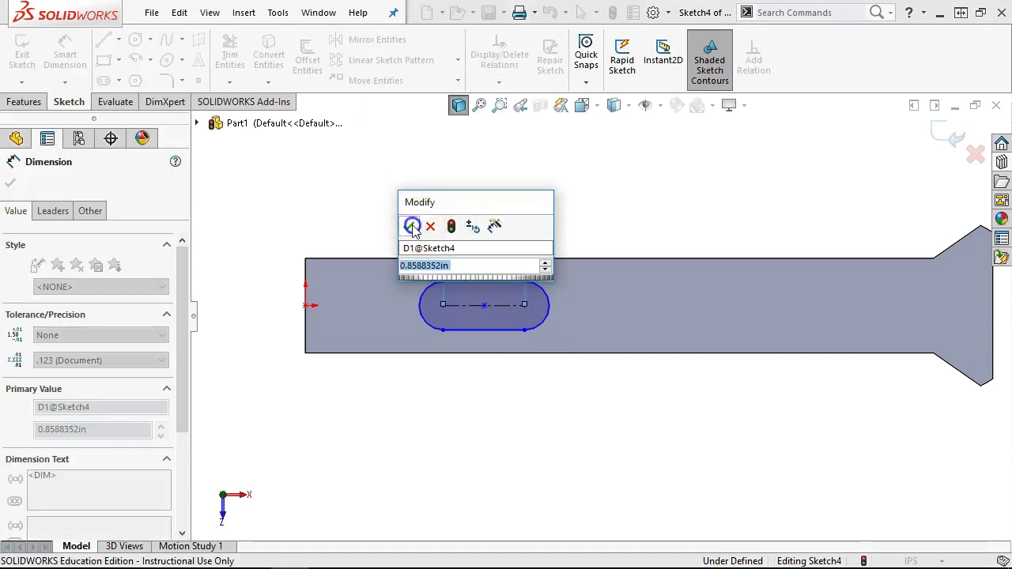
left_click(411, 225)
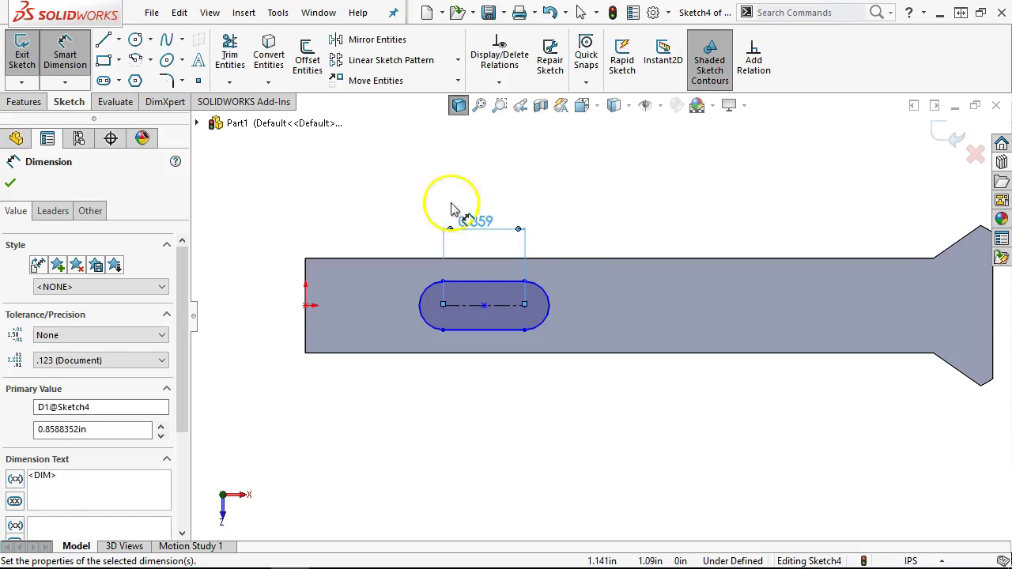
Set the slot length dimension's first and second arc conditions to Max so it spans the overall length.
left_click(45, 211)
left_click_drag(181, 271, 190, 383)
left_click(129, 472)
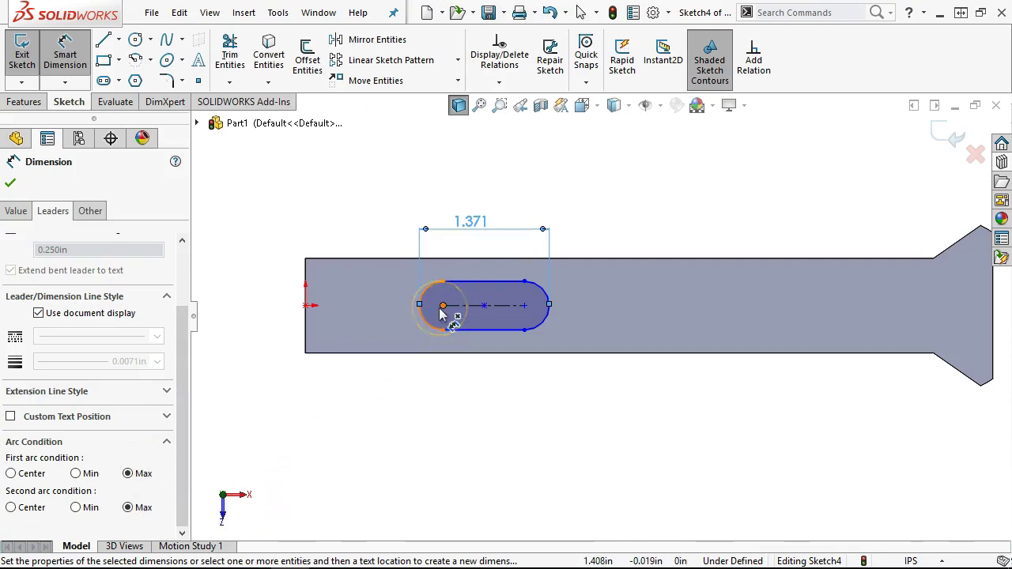
left_click(525, 307)
left_click(484, 308)
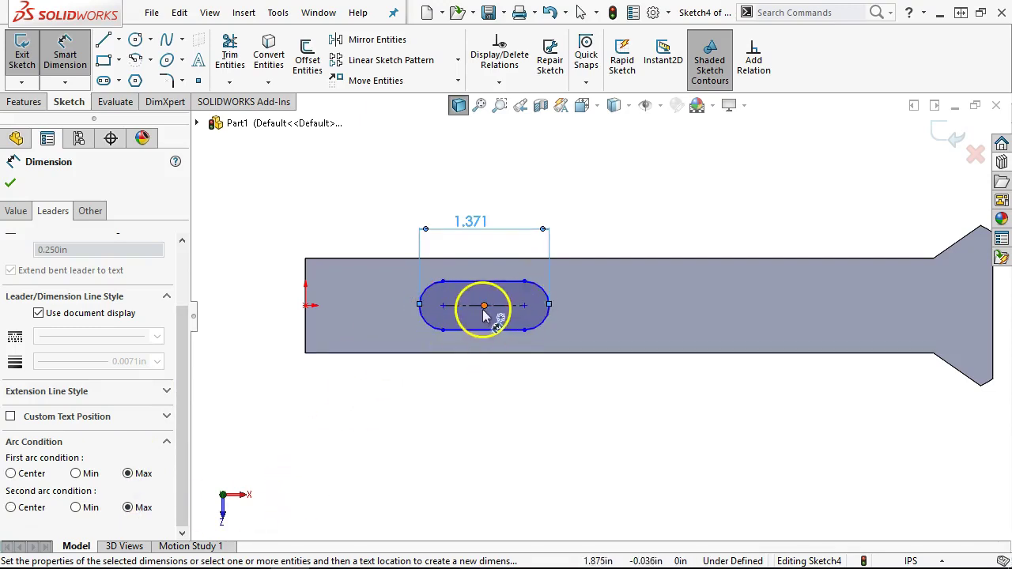
Set the slot's overall length dimension to 0.625 in.
left_click(484, 372)
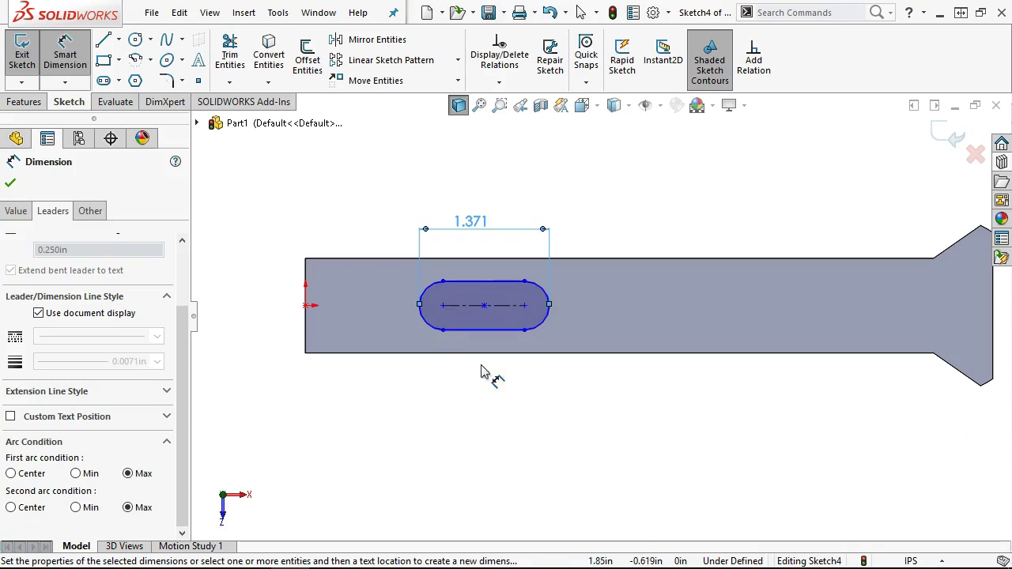
left_click(515, 307)
left_click(487, 221)
left_click(101, 231)
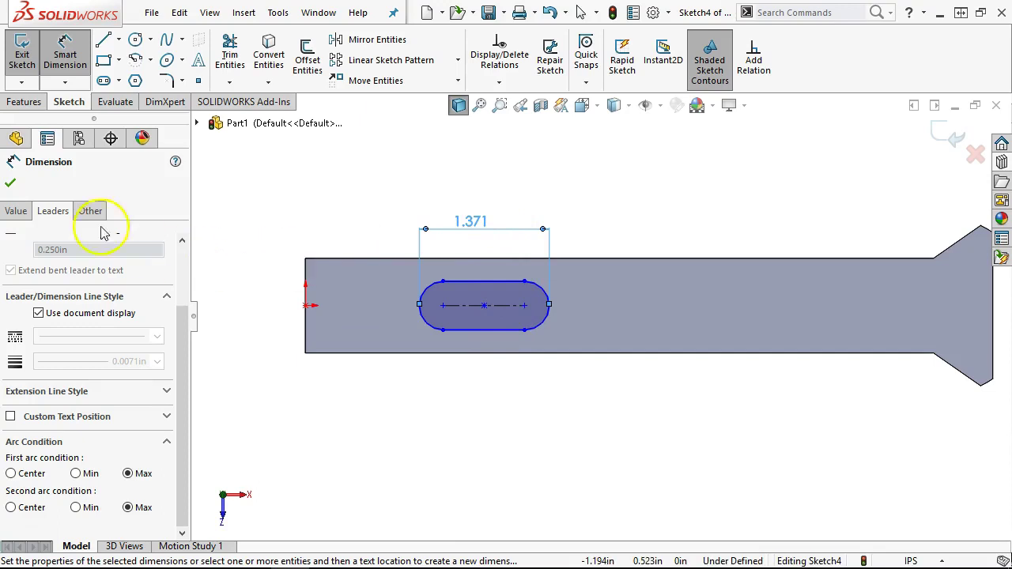
left_click(11, 182)
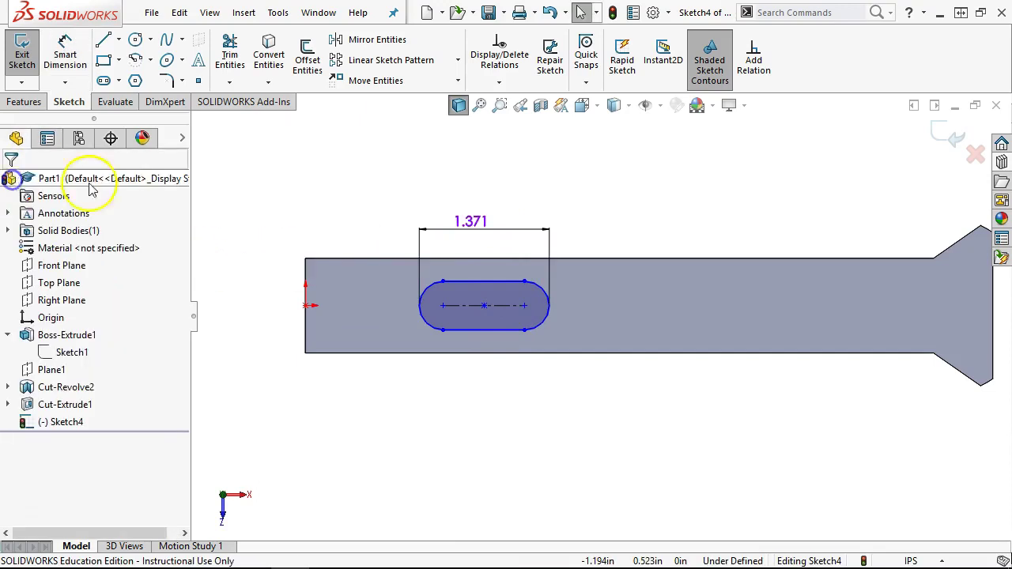
double_click(477, 227)
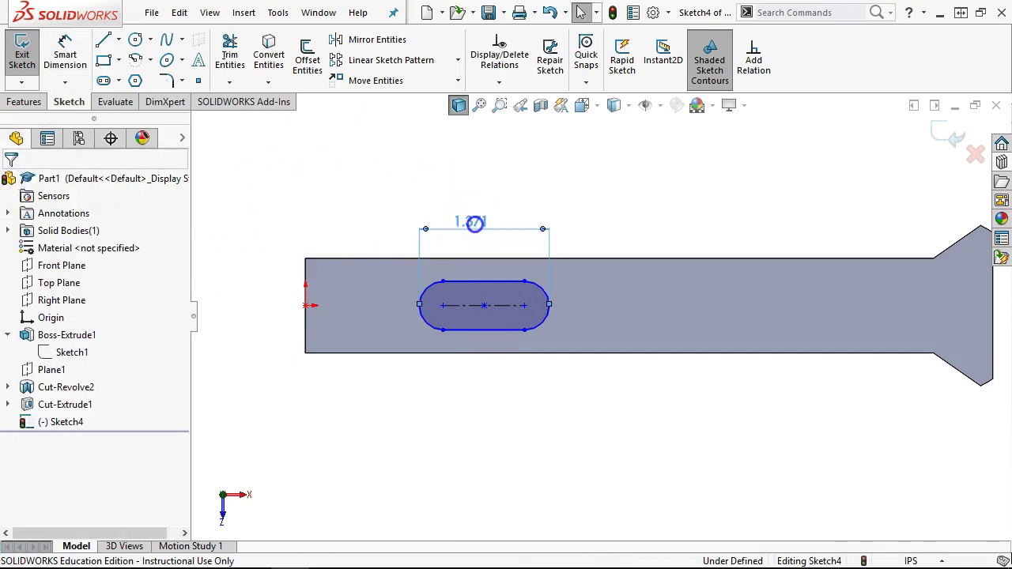
left_click(476, 228)
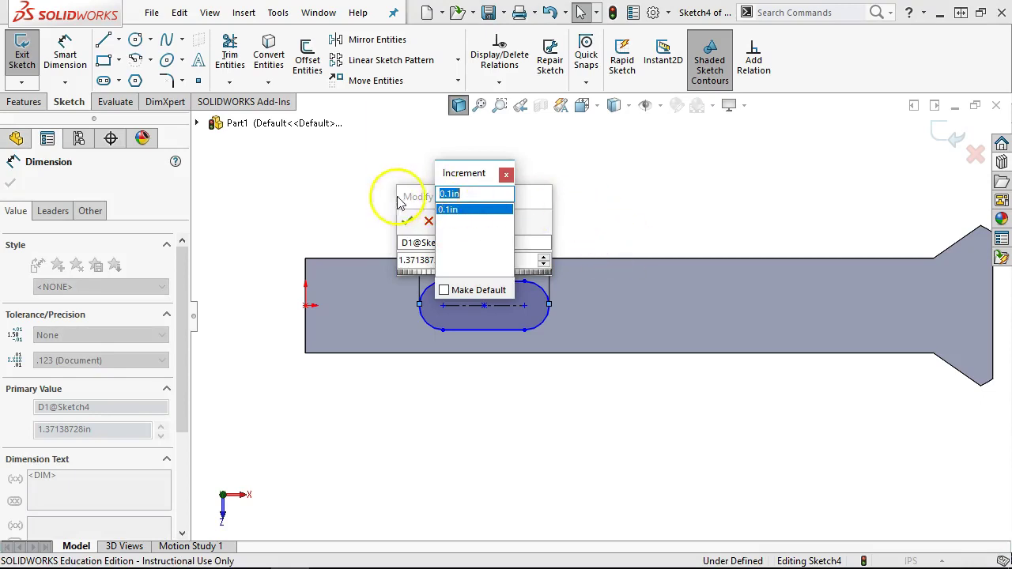
left_click(503, 174)
type(".625")
key("Return")
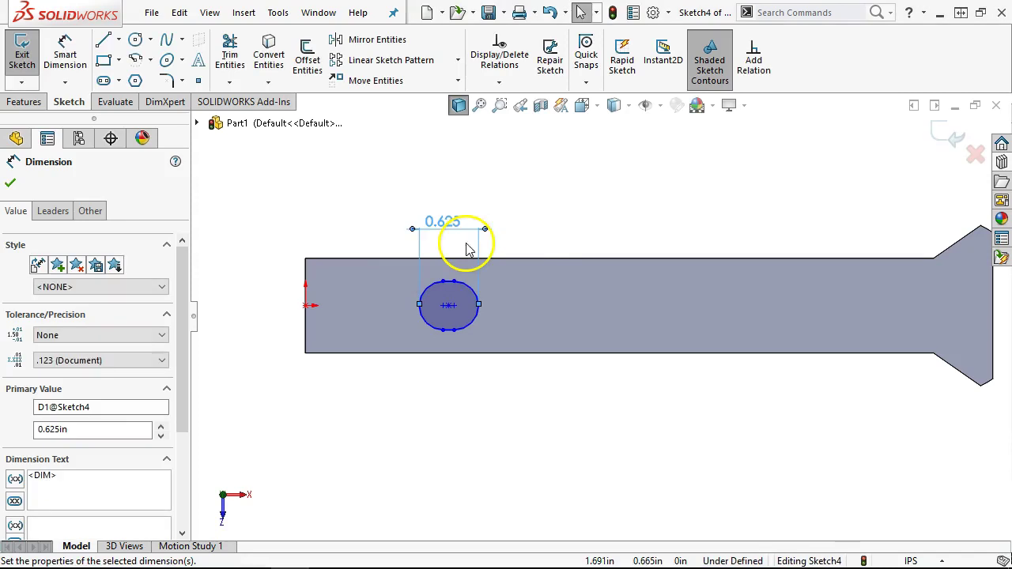
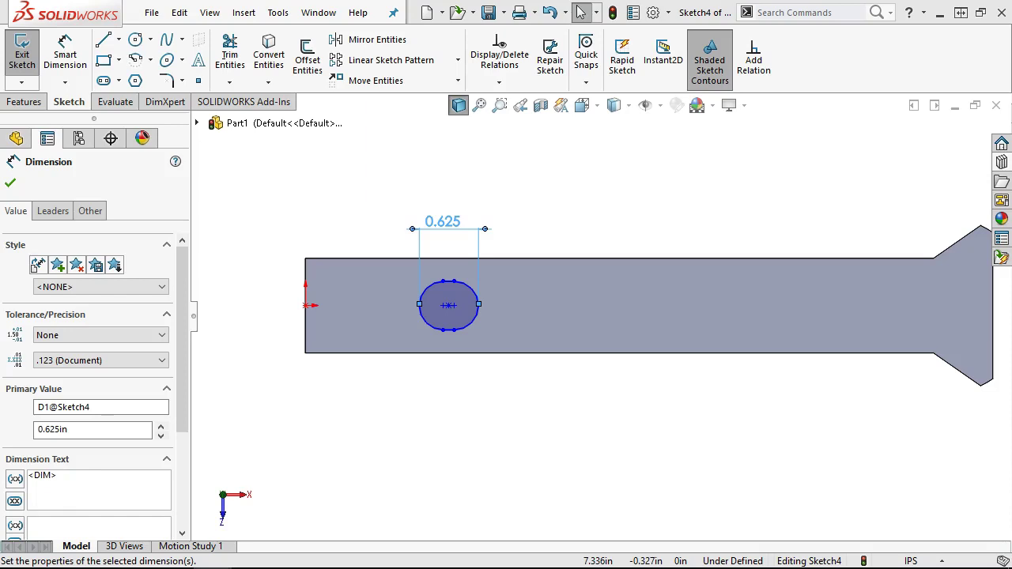
Dimension the slot's width between its two straight sides as 13/32 in.
scroll(479, 368, "down", 2)
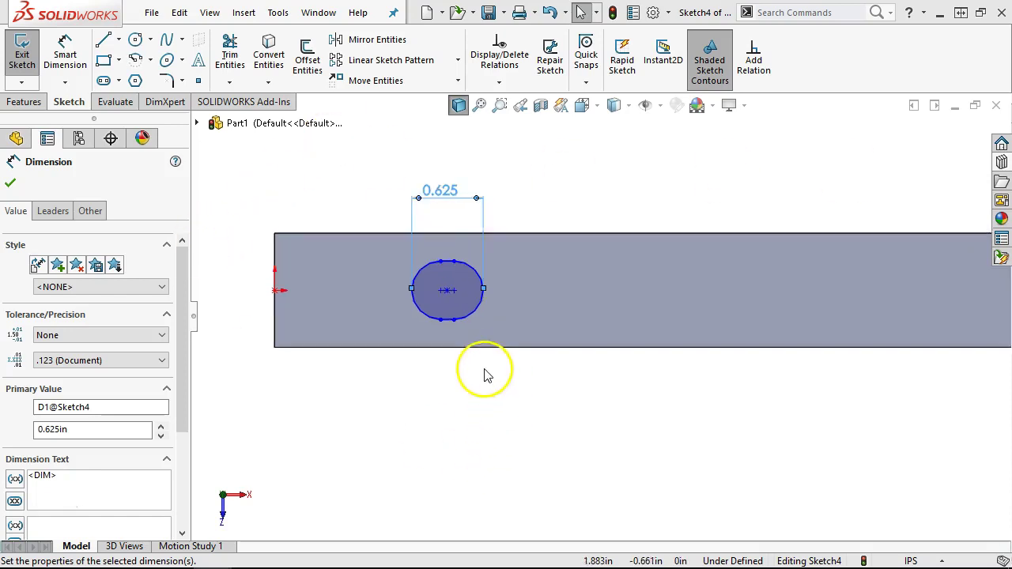
left_click(66, 57)
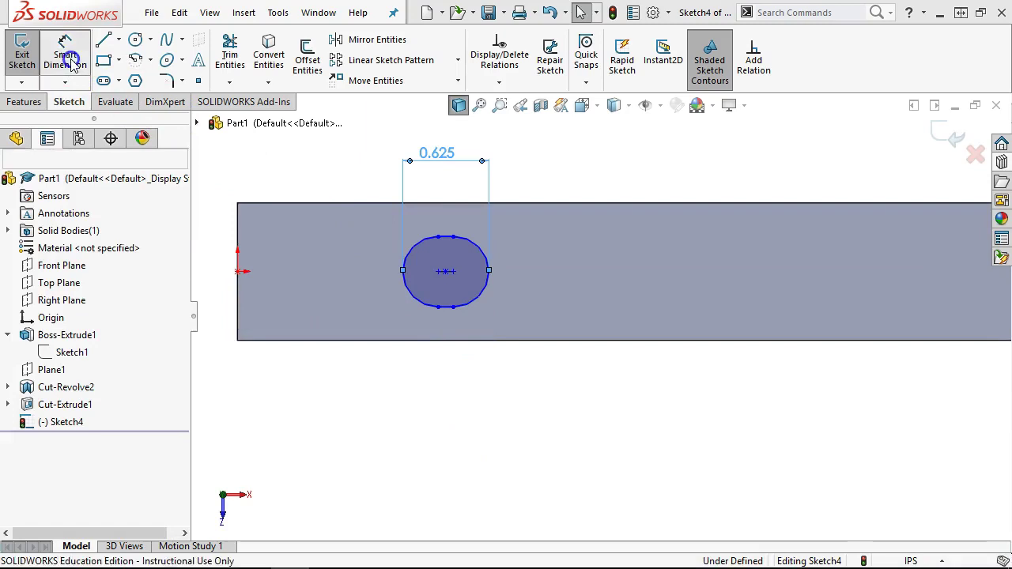
scroll(445, 273, "down", 5)
left_click(470, 220)
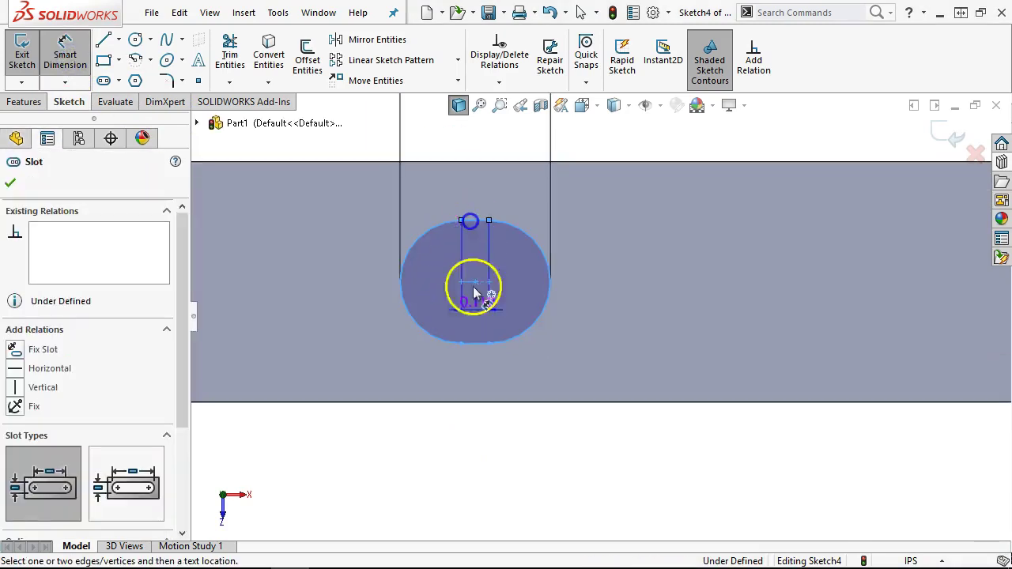
left_click(482, 344)
left_click(672, 257)
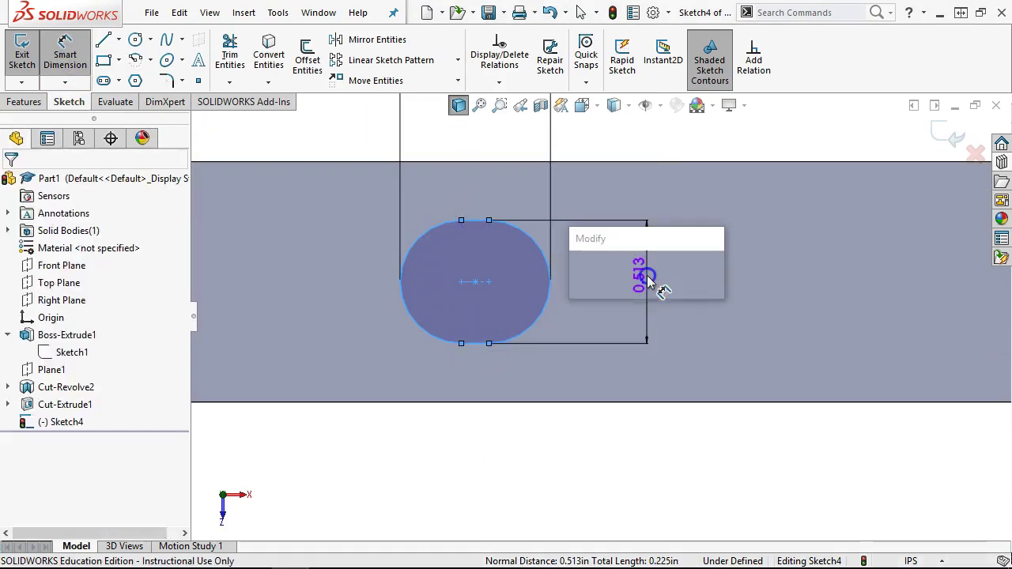
type("13/32")
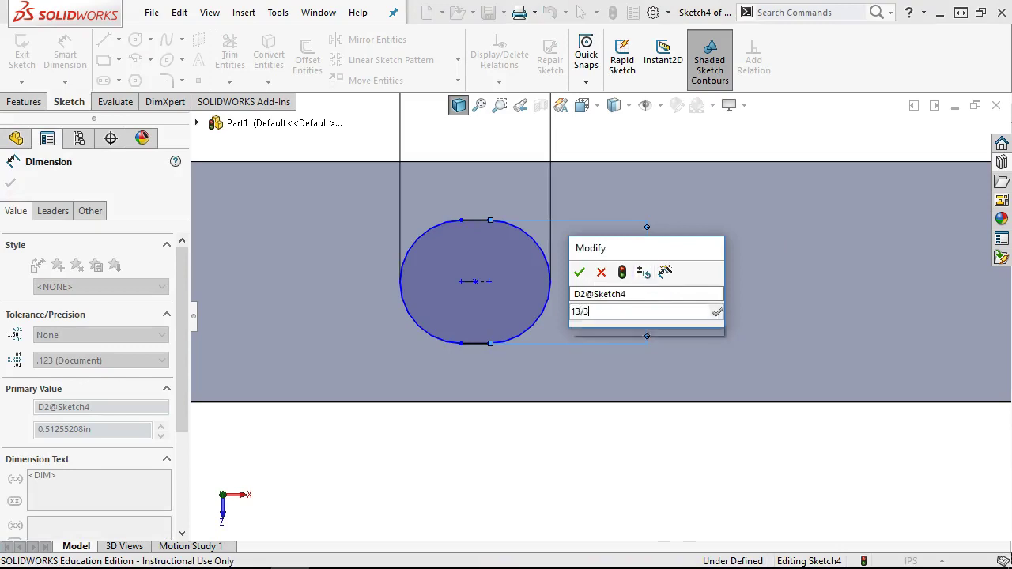
key("Return")
right_click(629, 410)
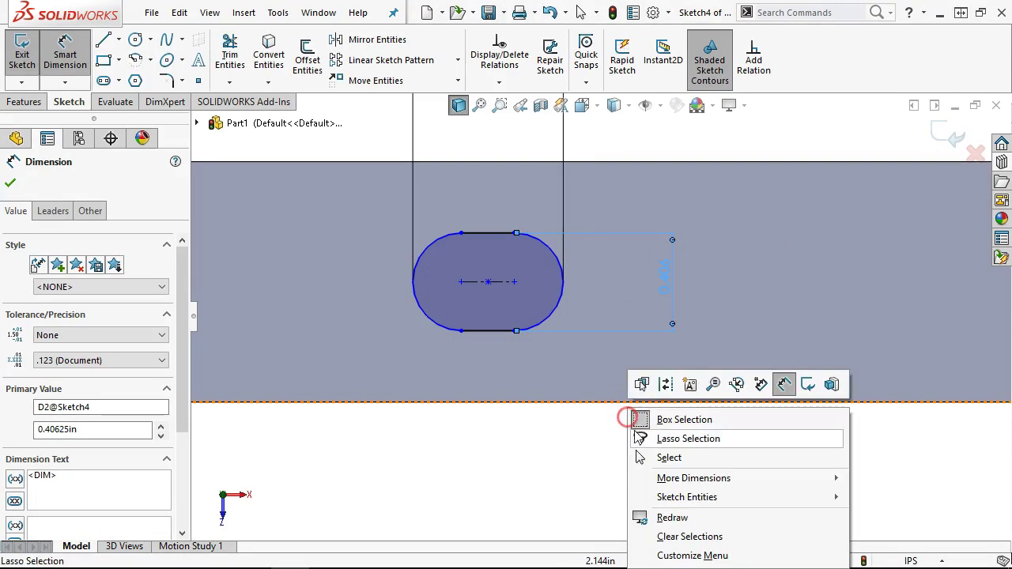
left_click(640, 457)
Dimension the distance from the bar's plain end edge to the slot's center point as 1.75 in.
scroll(601, 405, "up", 2)
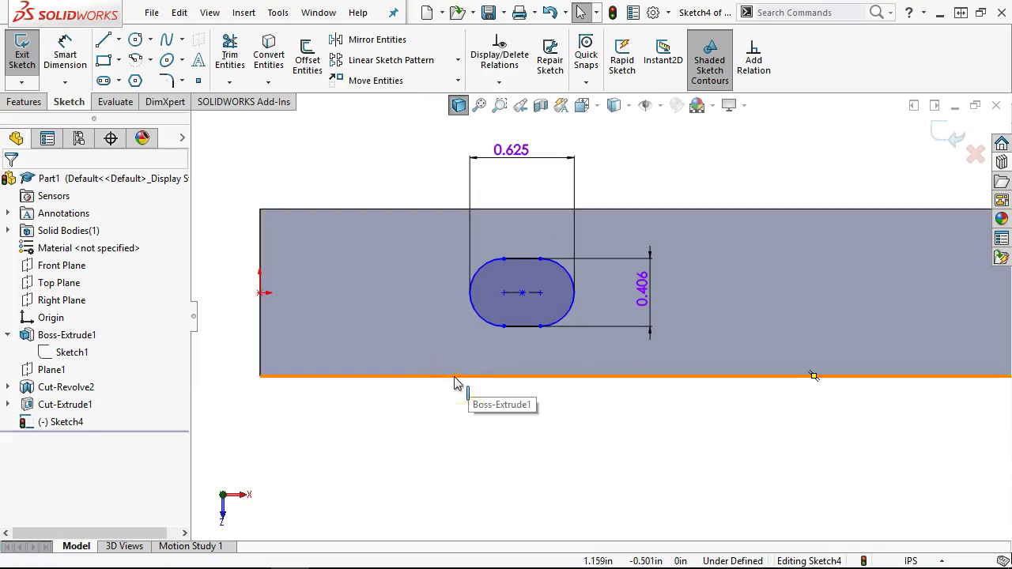
left_click(65, 53)
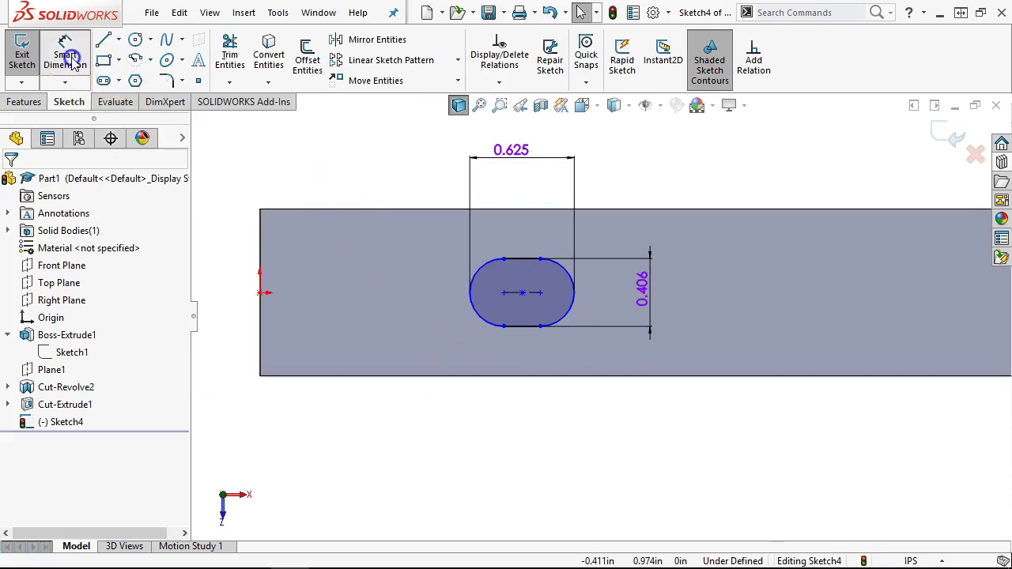
left_click(260, 269)
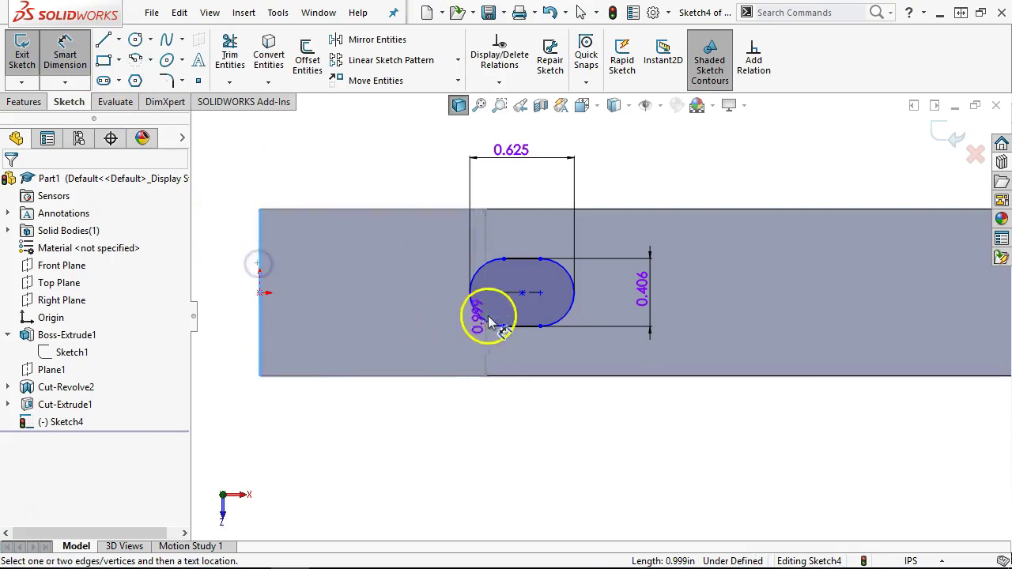
left_click(523, 295)
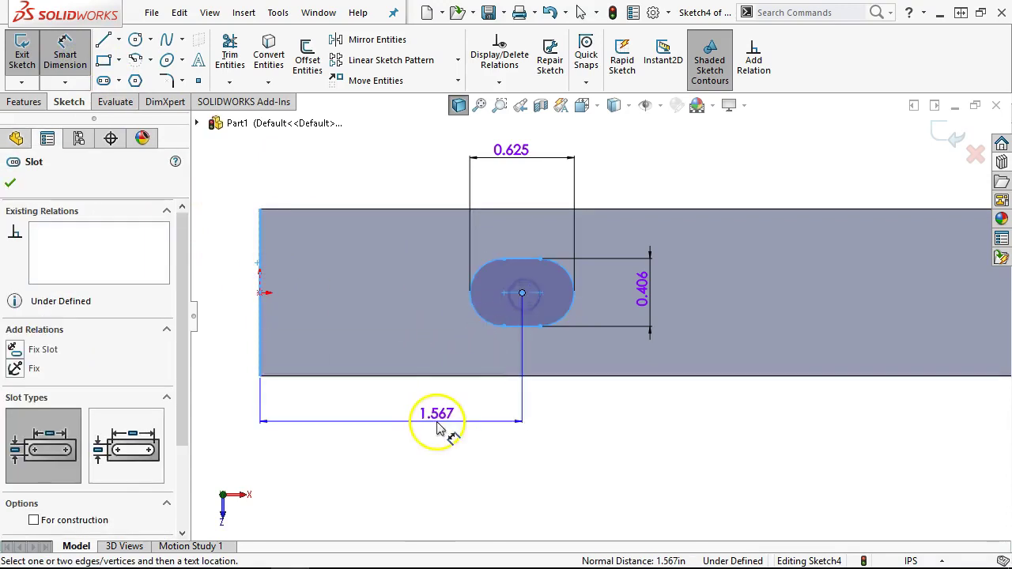
left_click(435, 422)
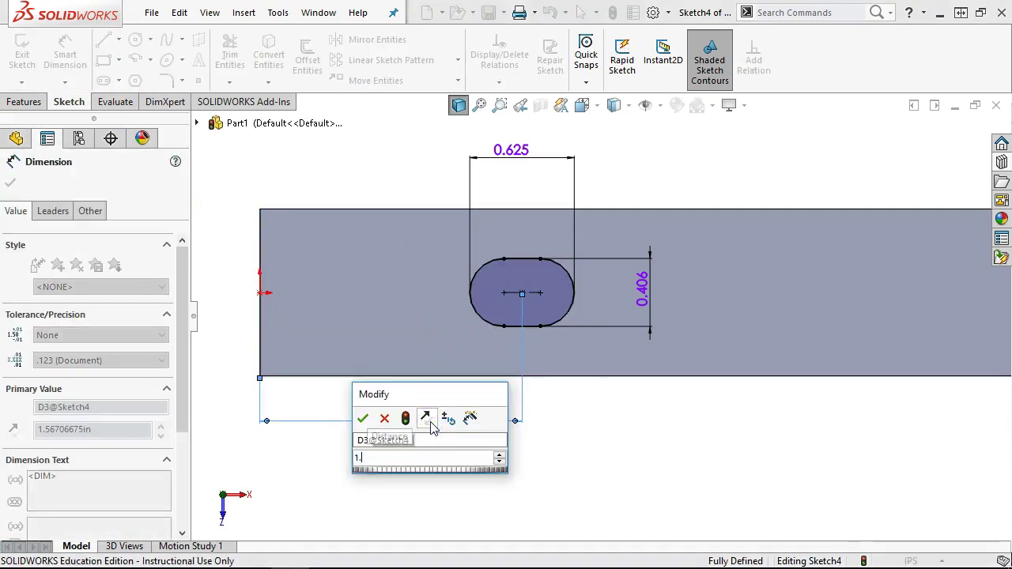
key("Return")
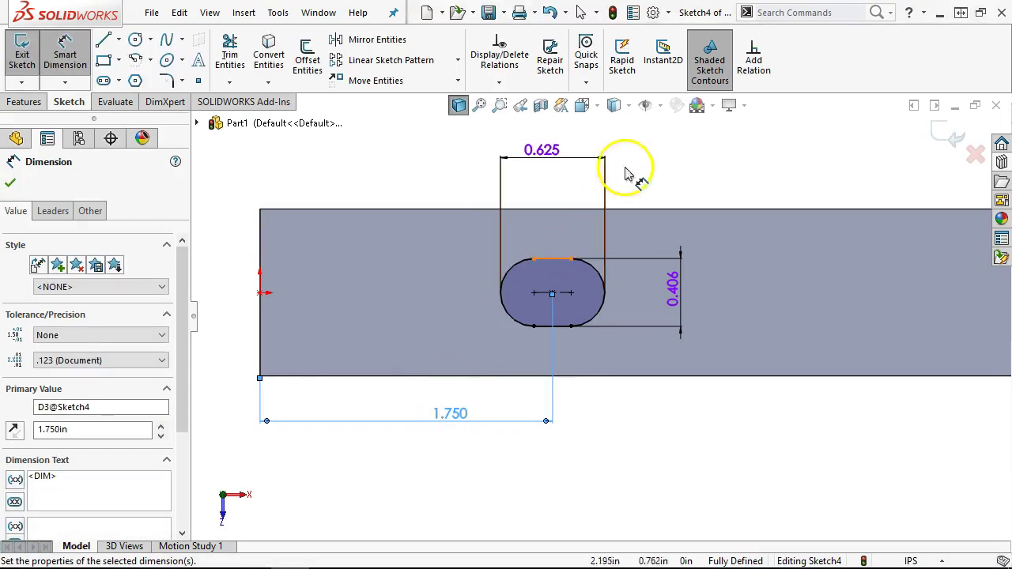
right_click(650, 164)
left_click(696, 212)
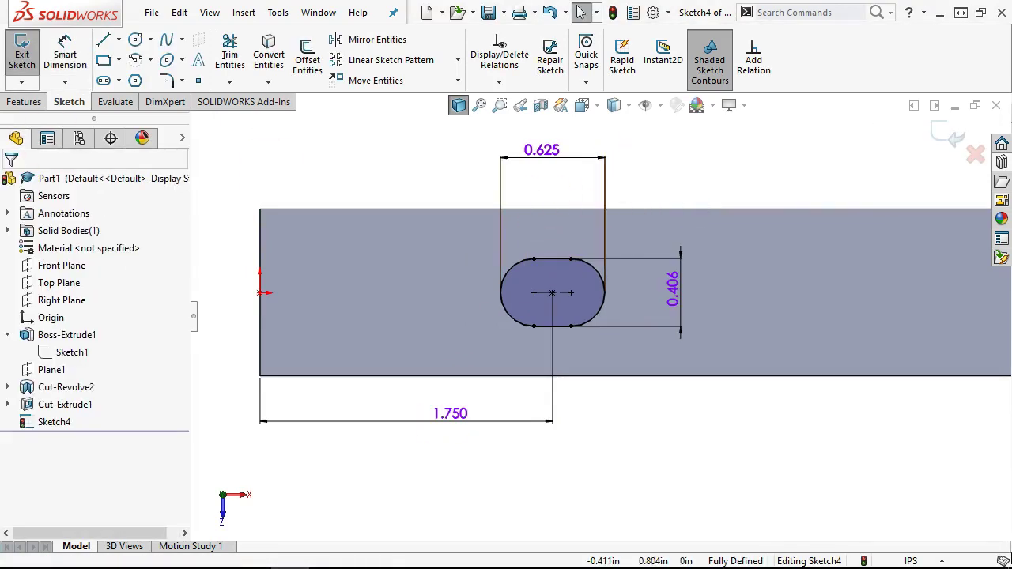
Cut the slot sketch through the whole bar with an Extruded Cut using the Through All end condition.
left_click(12, 106)
left_click(240, 60)
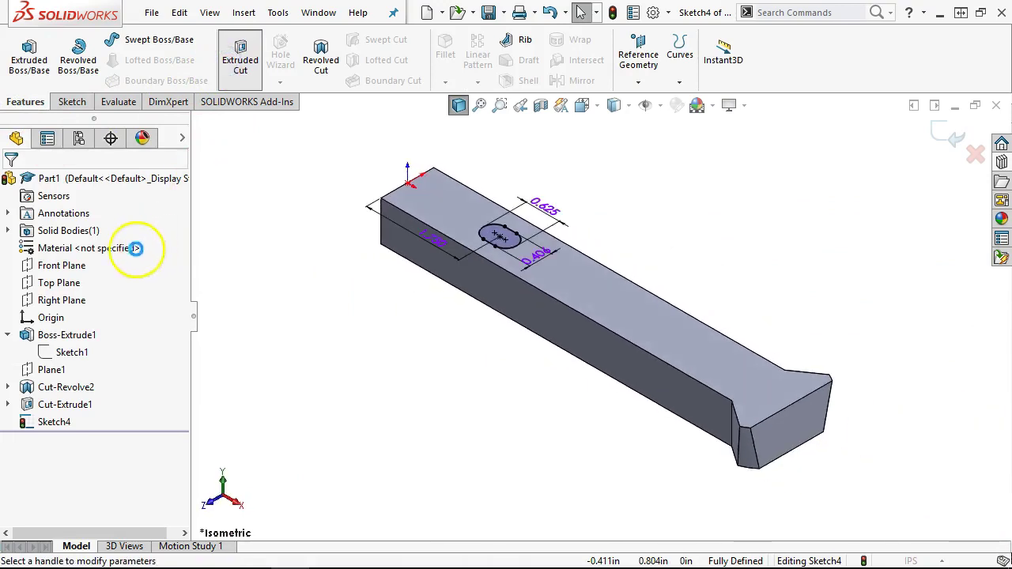
left_click(102, 277)
left_click(80, 302)
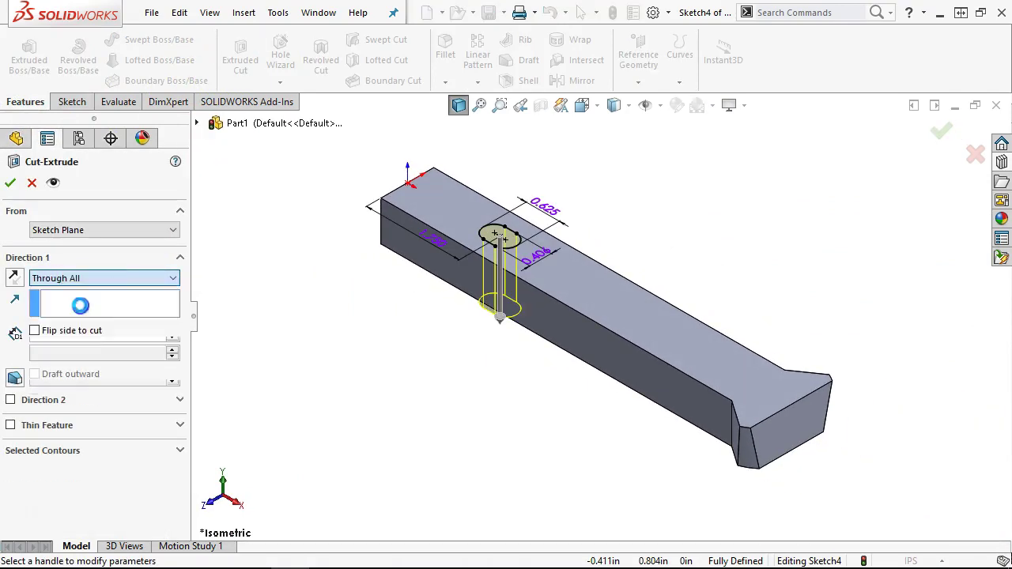
left_click(11, 183)
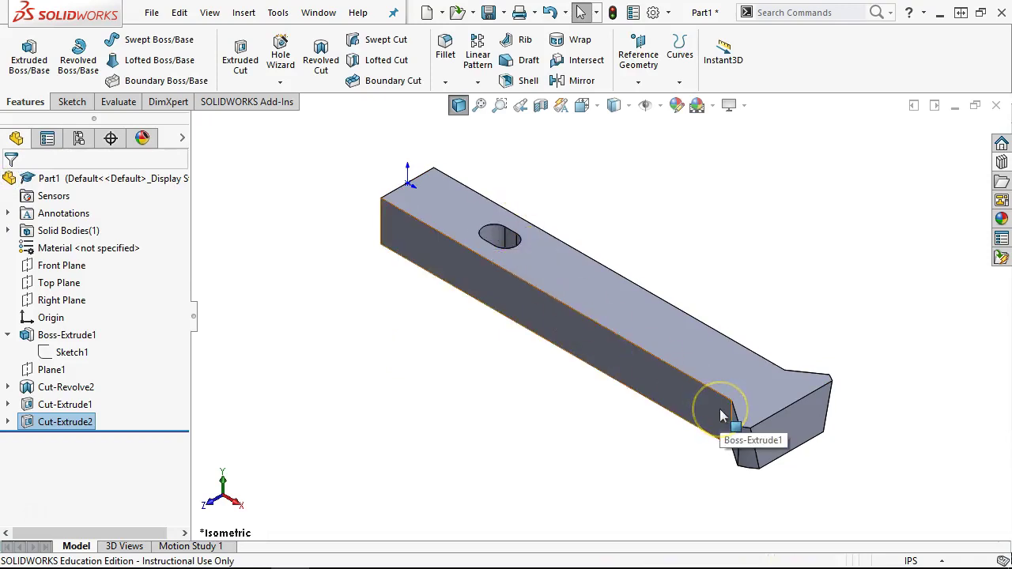
left_click(740, 390)
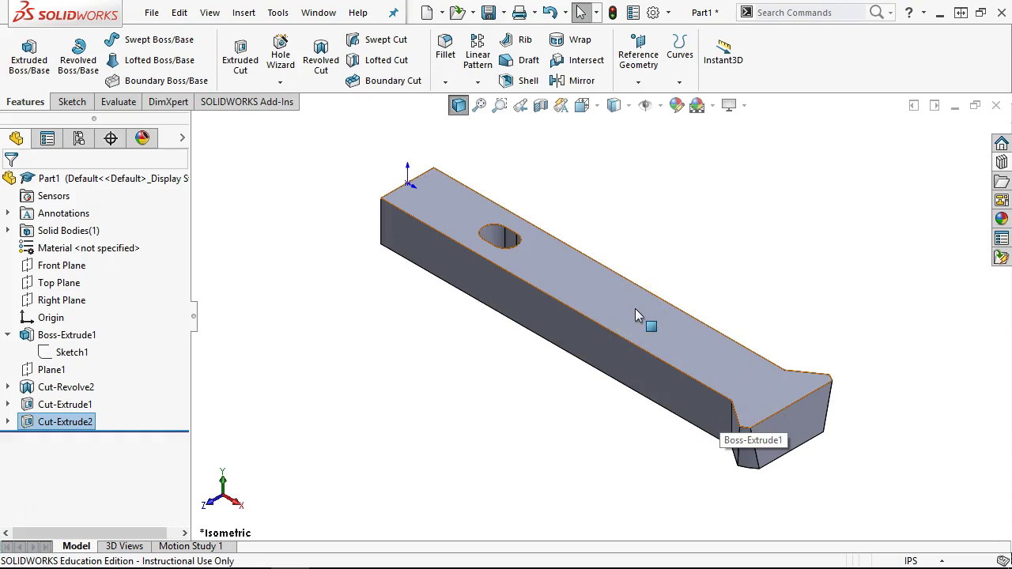
left_click(626, 223)
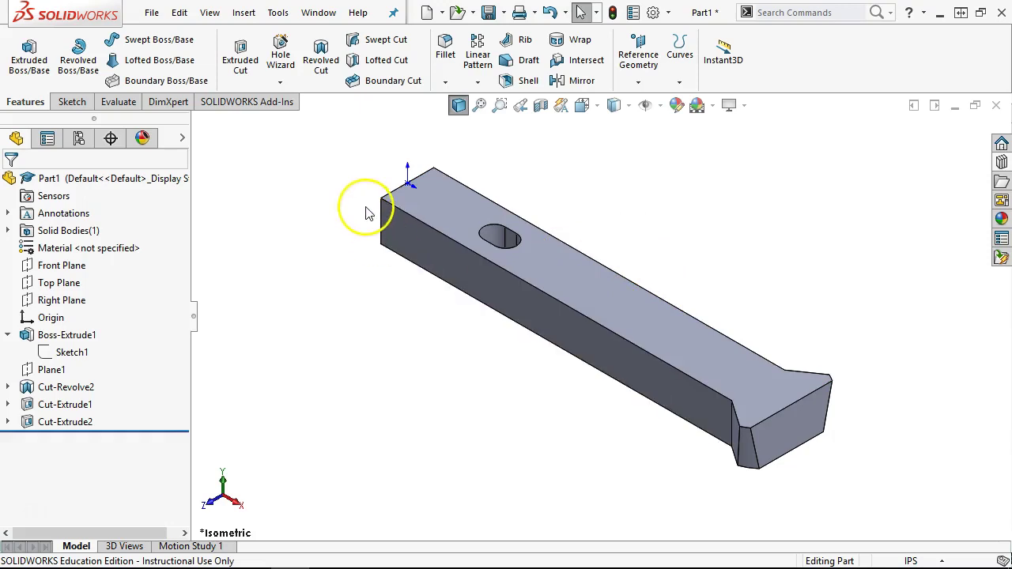
Start a Hole Wizard feature on the bar's large upper face with the Slot hole type and Fractional Drill Sizes.
left_click(611, 297)
left_click(279, 83)
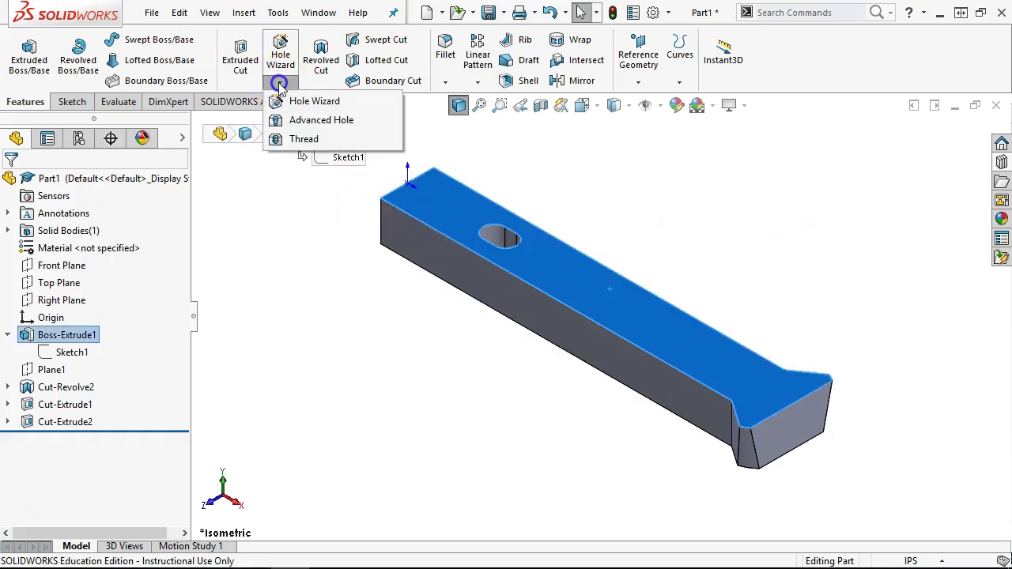
left_click(293, 101)
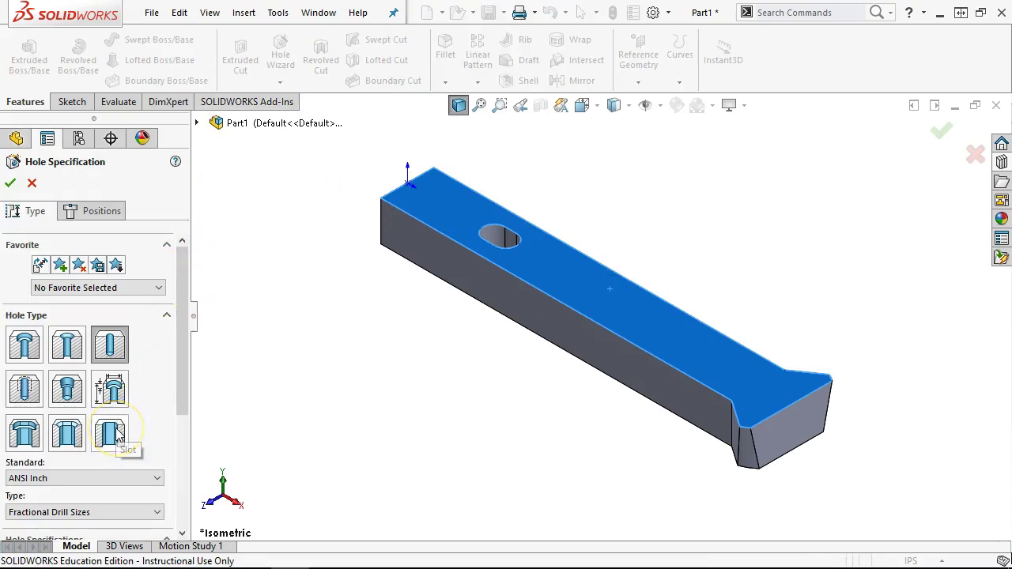
left_click_drag(178, 388, 184, 439)
left_click(120, 342)
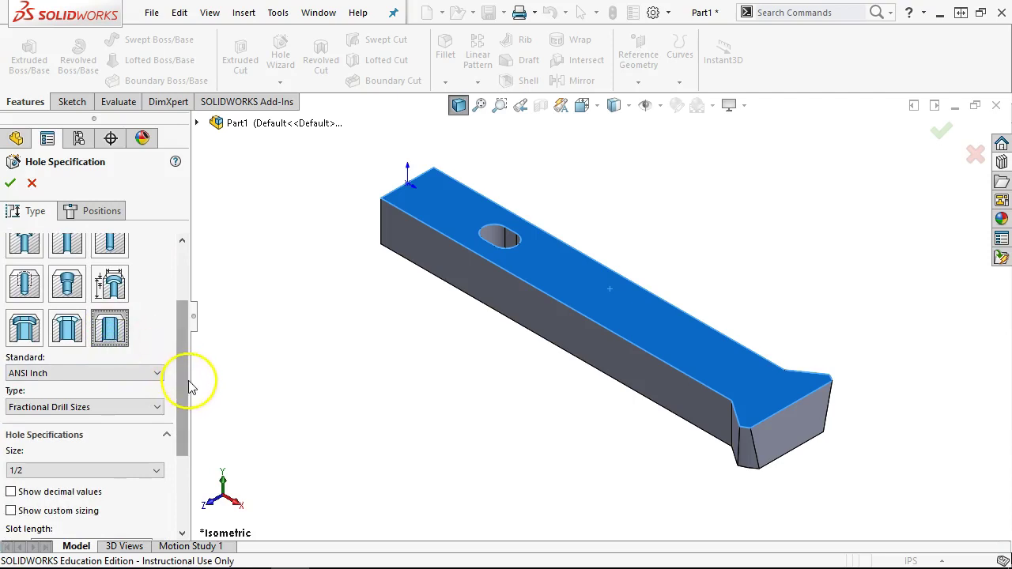
left_click_drag(190, 388, 185, 420)
left_click(122, 342)
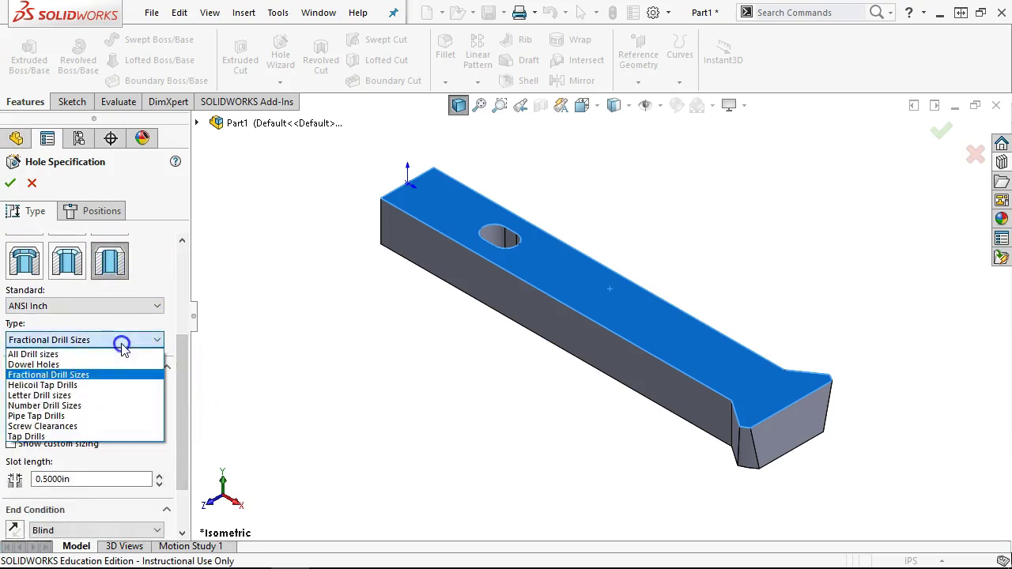
left_click(109, 376)
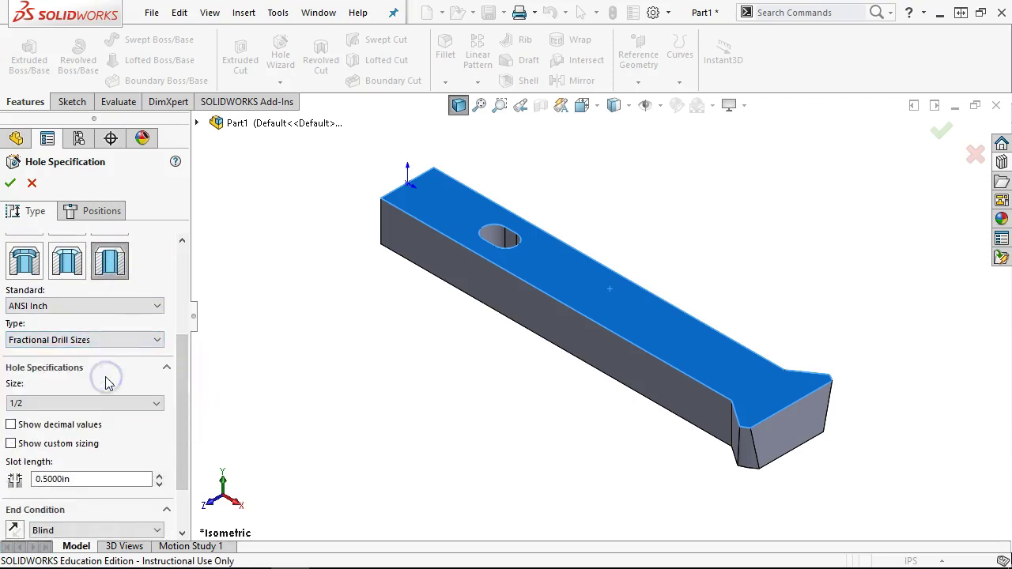
Set the Hole Wizard slot's size to 13/32.
left_click(131, 403)
scroll(131, 409, "down", 1)
scroll(129, 415, "up", 3)
left_click(115, 419)
Set the Hole Wizard slot's length to 0.625 in and its end condition to Through All.
left_click_drag(187, 382, 183, 427)
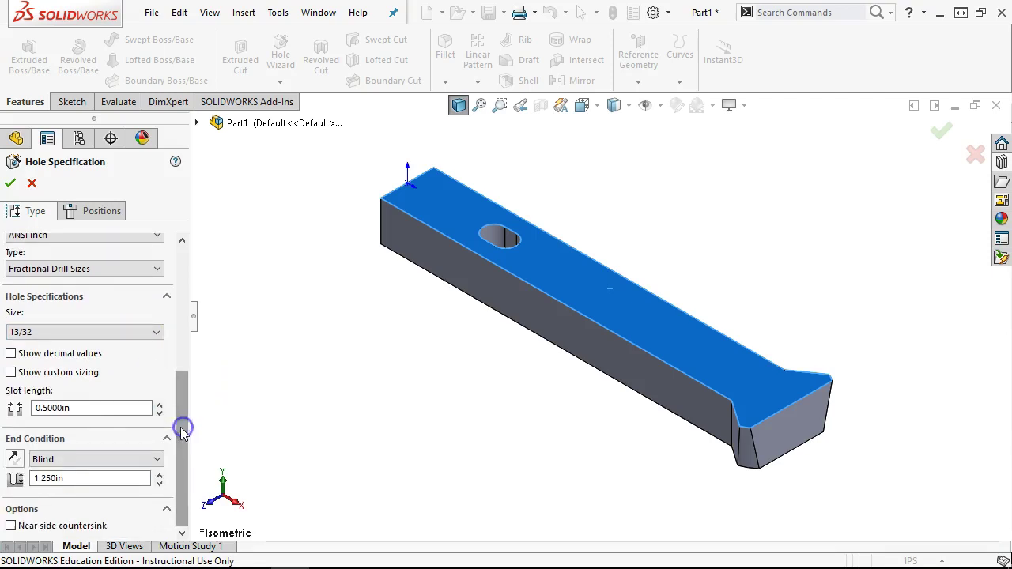
double_click(71, 408)
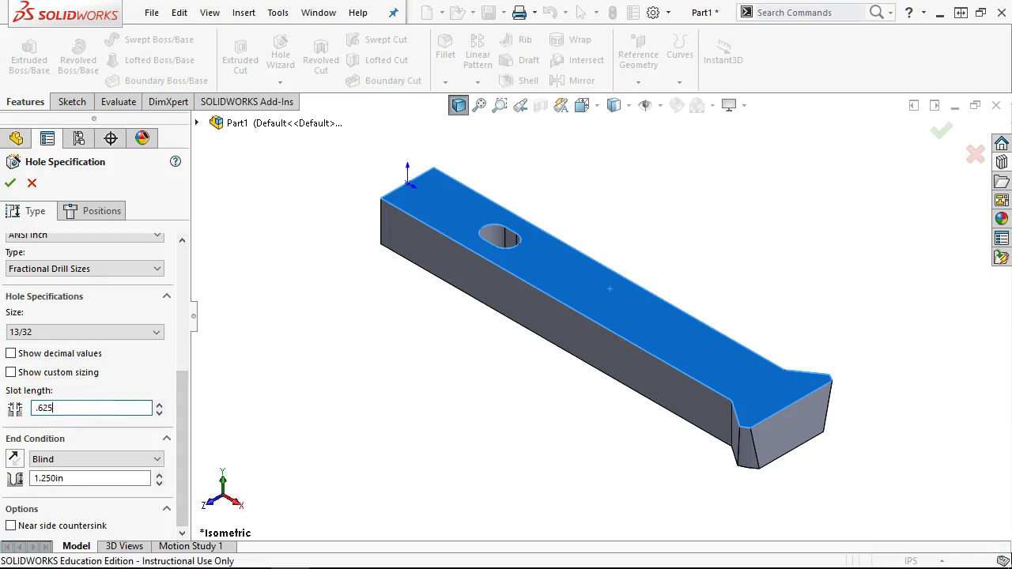
left_click(114, 459)
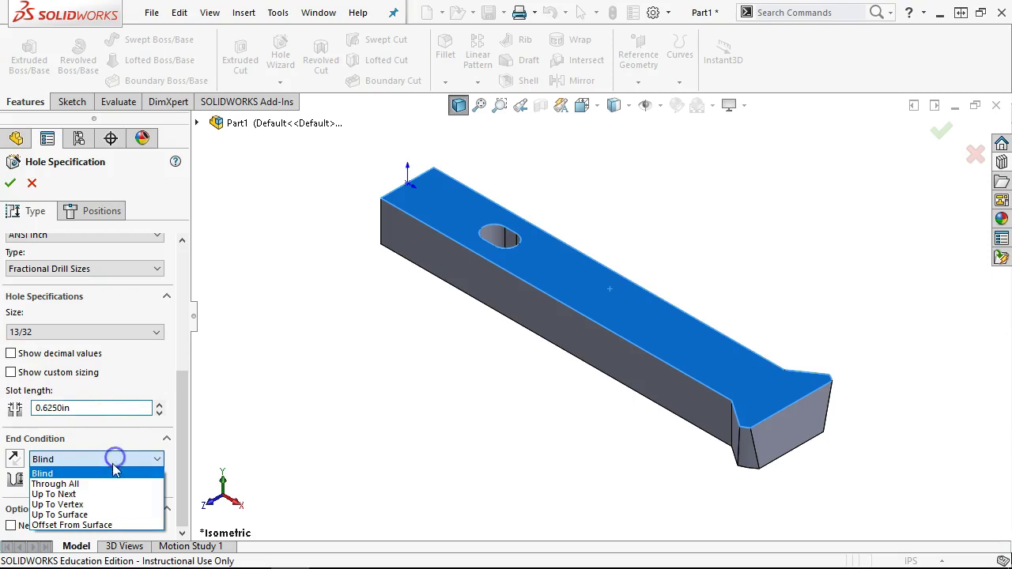
left_click(122, 483)
left_click(177, 429)
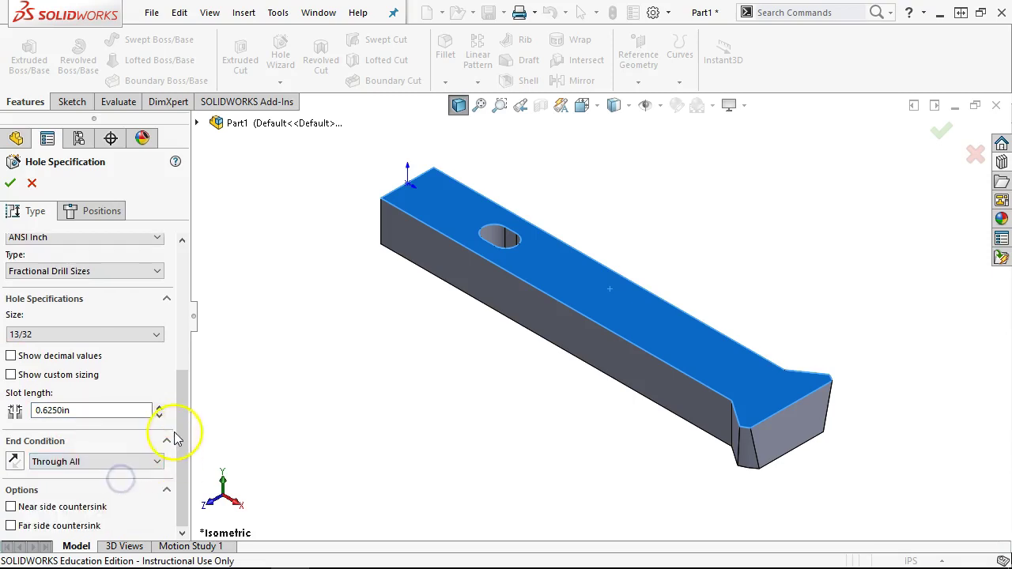
left_click_drag(188, 467, 203, 327)
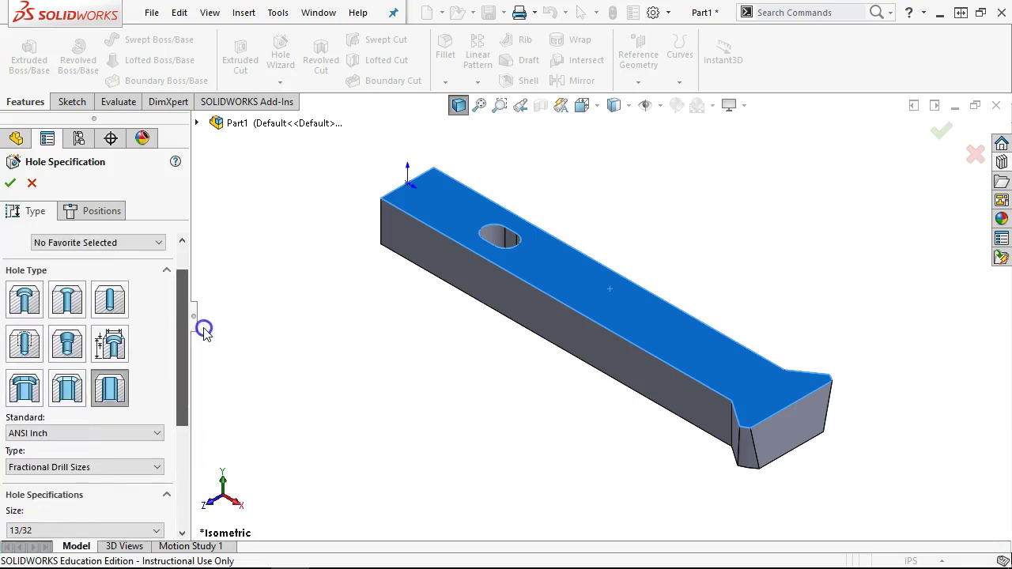
Place the Hole Wizard slot on the bar's upper face between the existing slot and the flared end, about 4.3 in from the origin.
left_click(101, 210)
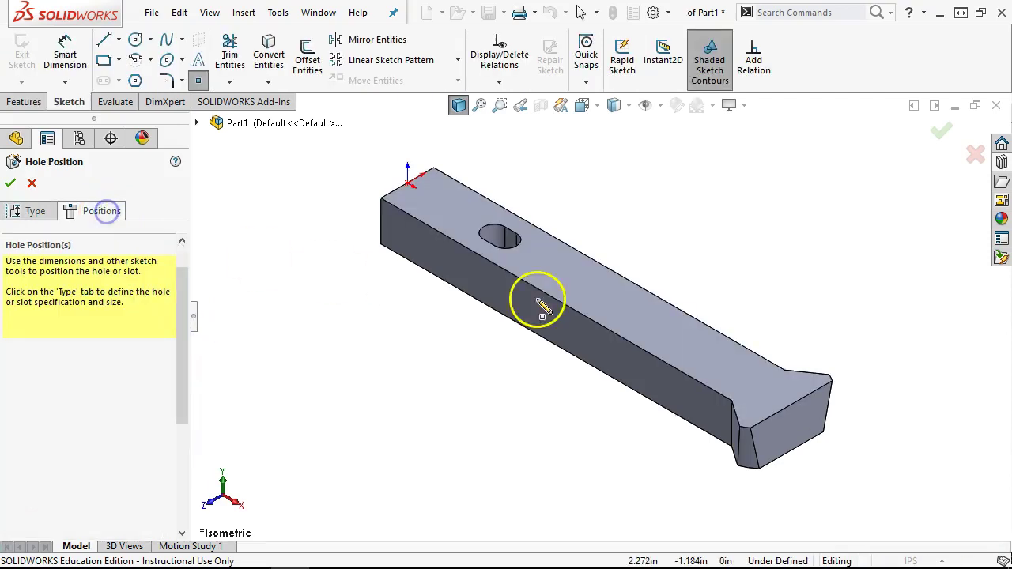
left_click(636, 314)
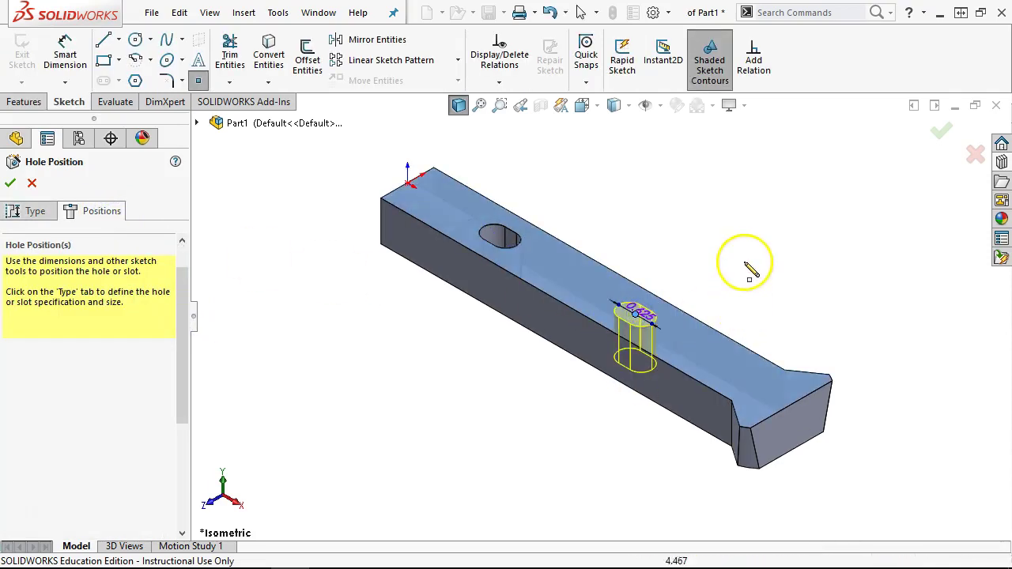
right_click(733, 229)
left_click(769, 242)
middle_click_drag(766, 289, 765, 289)
key("ctrl+5")
scroll(600, 328, "down", 6)
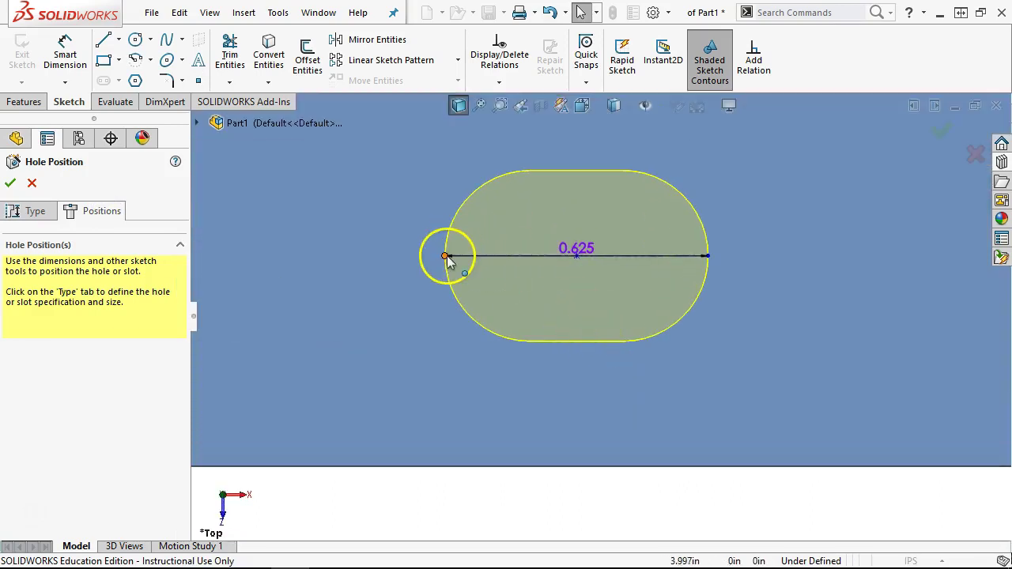
scroll(493, 309, "up", 3)
scroll(492, 307, "up", 4)
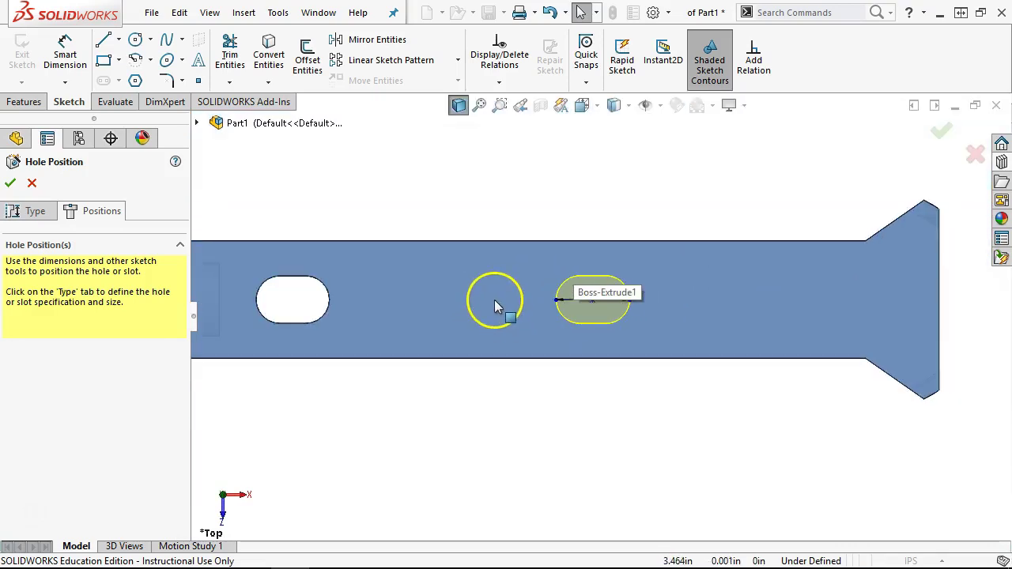
scroll(510, 292, "down", 2)
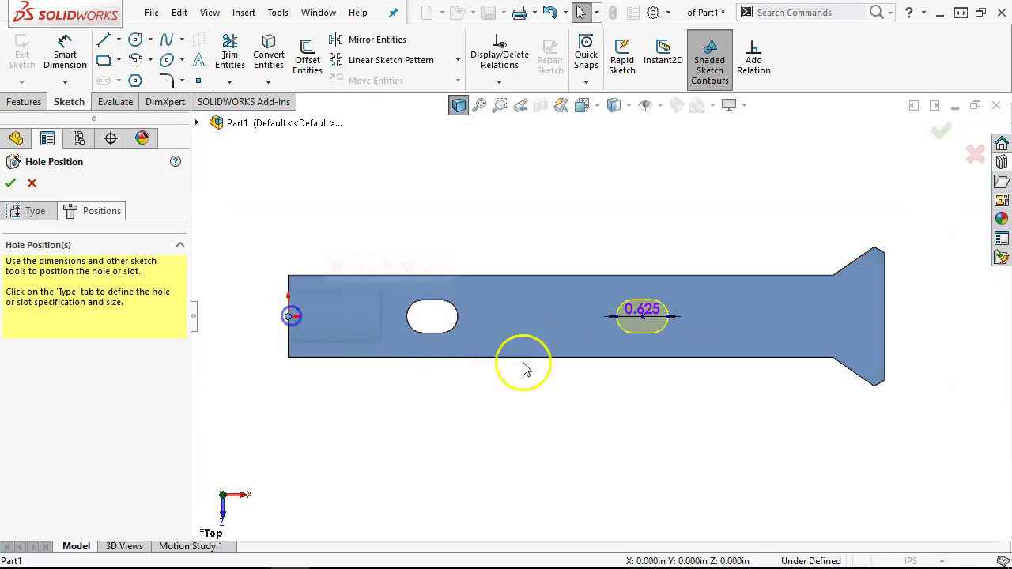
Move the 0.625 dimension above the new slot and align the slot's center horizontally with the origin.
left_click(640, 269)
left_click_drag(641, 316, 293, 320)
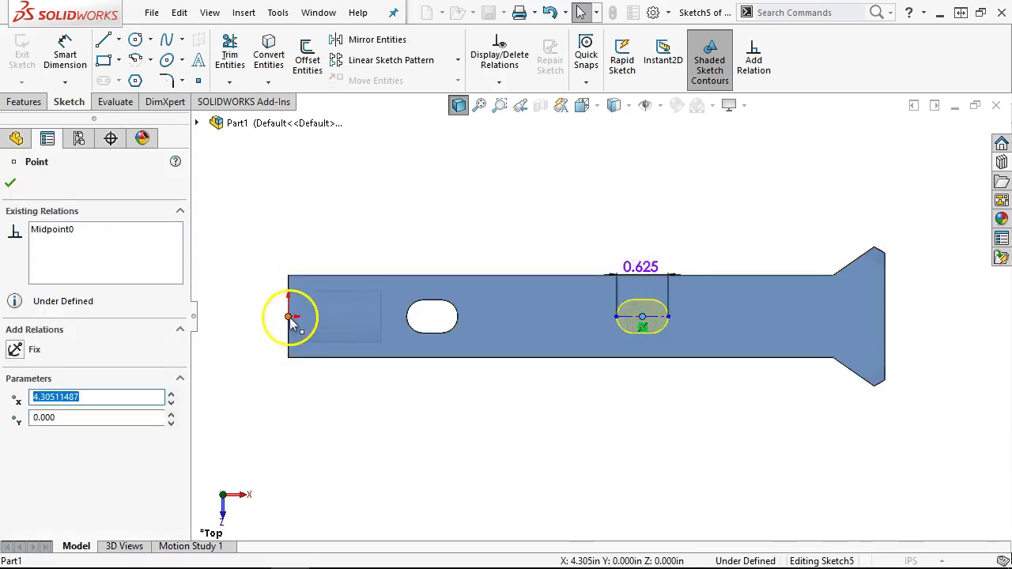
left_click(290, 316, "ctrl")
left_click(339, 251)
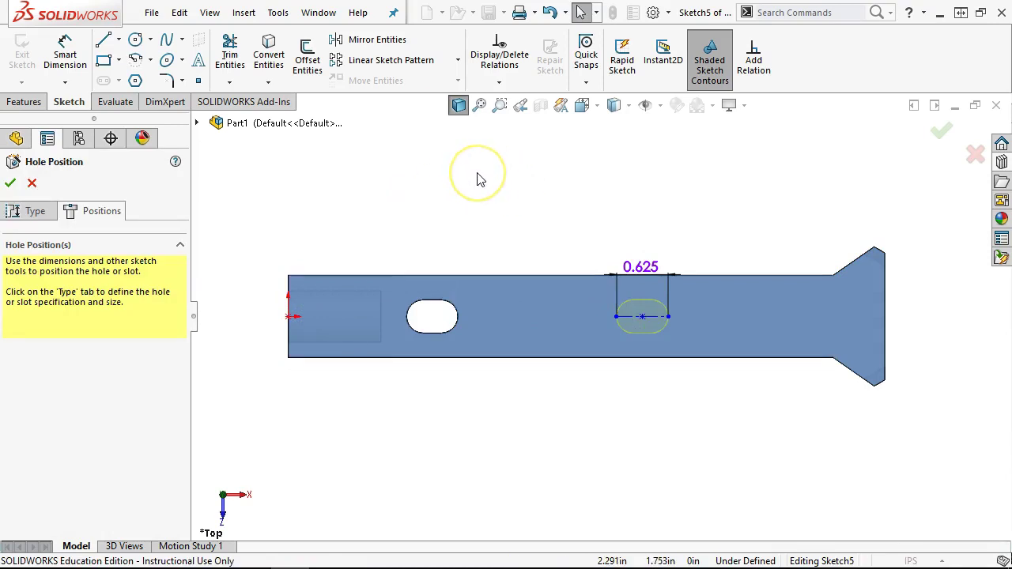
left_click(474, 171)
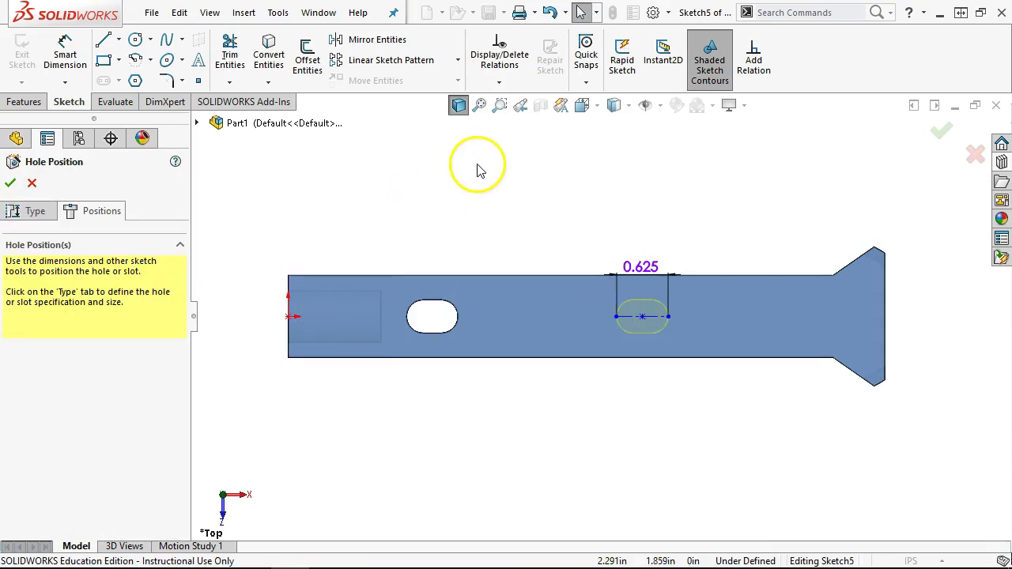
left_click(64, 55)
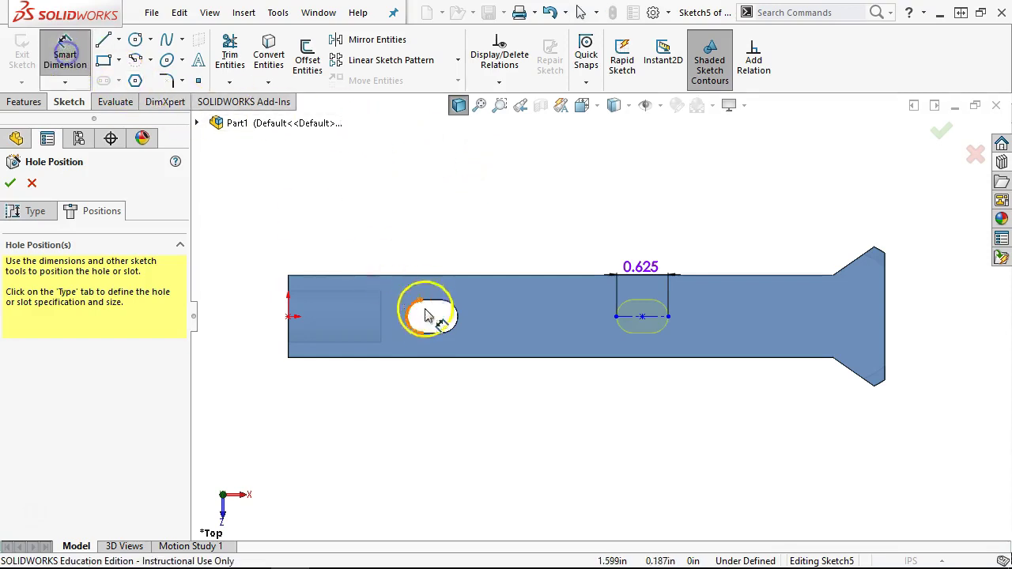
right_click(388, 187)
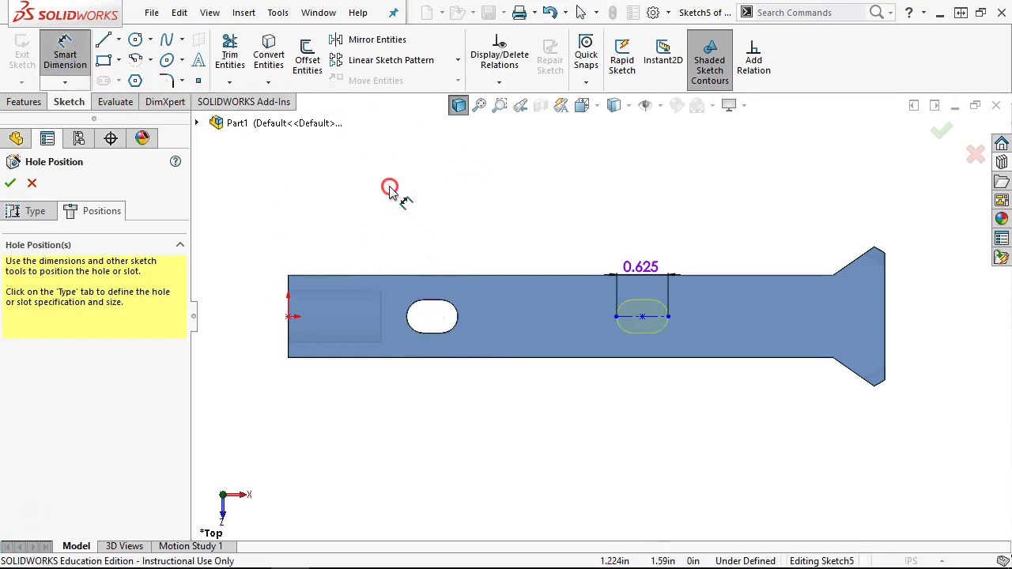
left_click(434, 236)
Try to show the first slot's sketch, Sketch4 under Cut-Extrude2, from the flyout feature tree.
left_click(197, 123)
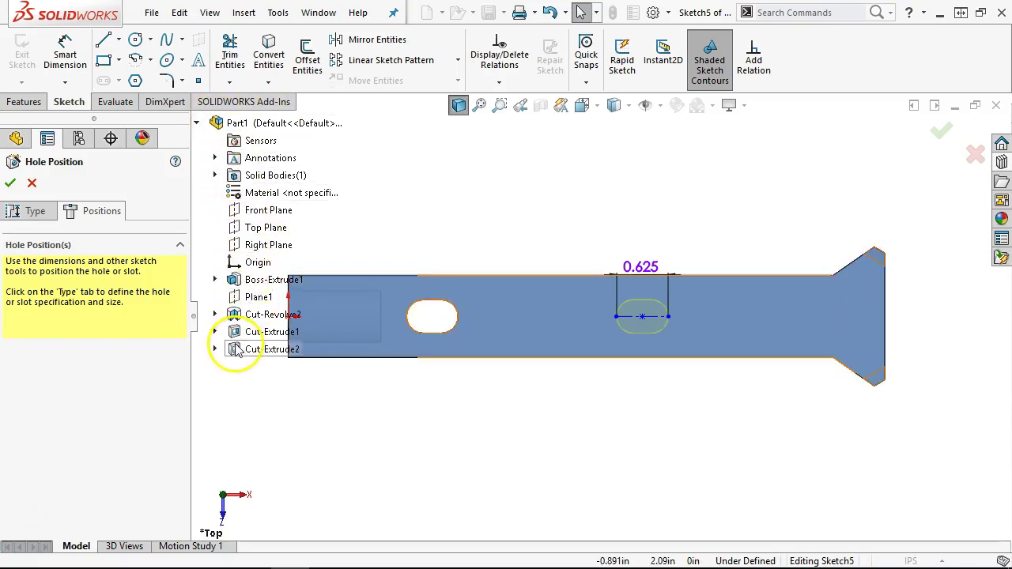
left_click(215, 332)
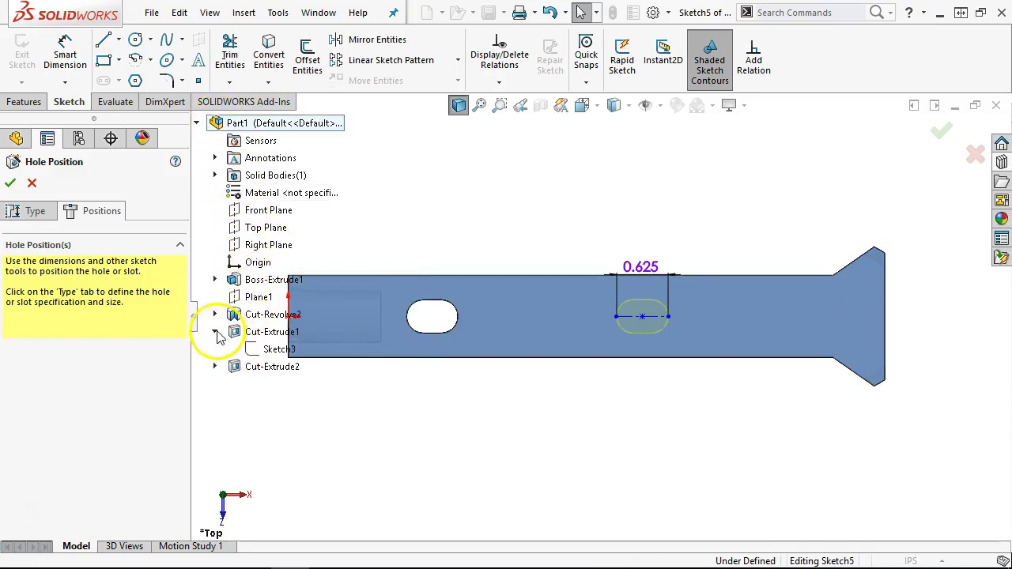
left_click(217, 333)
left_click(215, 350)
right_click(262, 367)
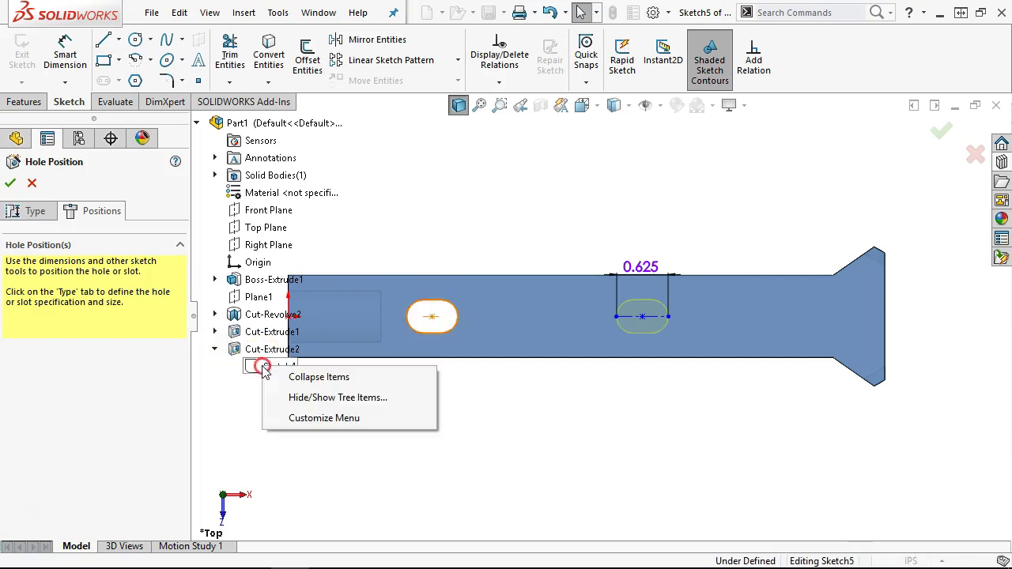
left_click(240, 368)
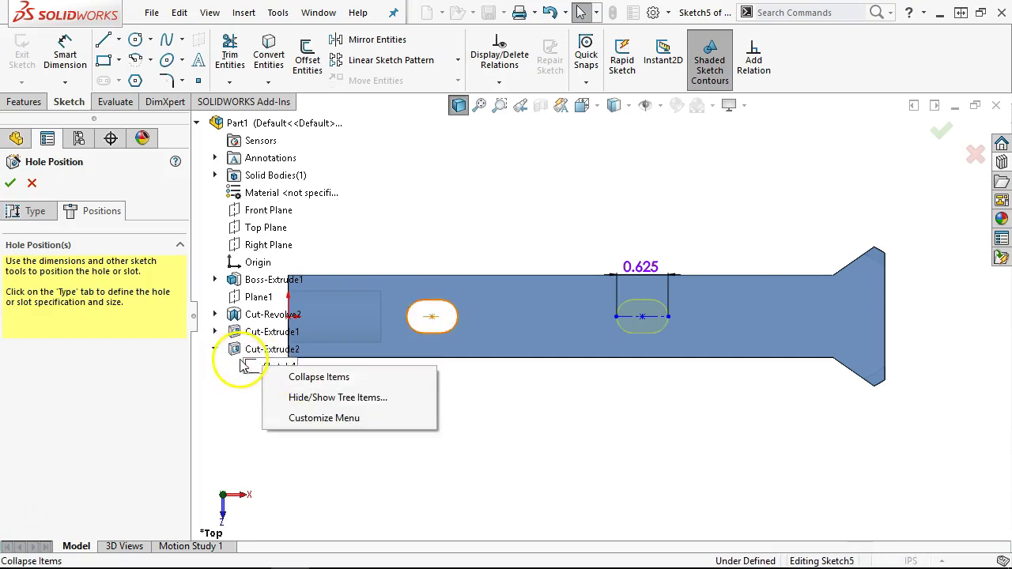
left_click(233, 396)
Show Sketch4 of Cut-Extrude2 through the split feature tree's display settings while keeping the hole positioning active.
left_click_drag(92, 120, 94, 342)
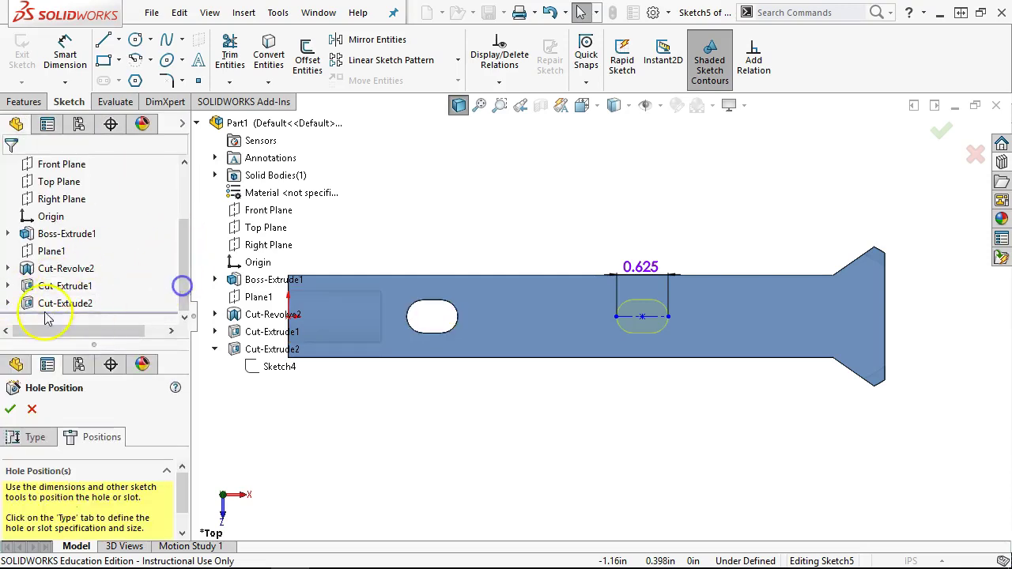
left_click(7, 303)
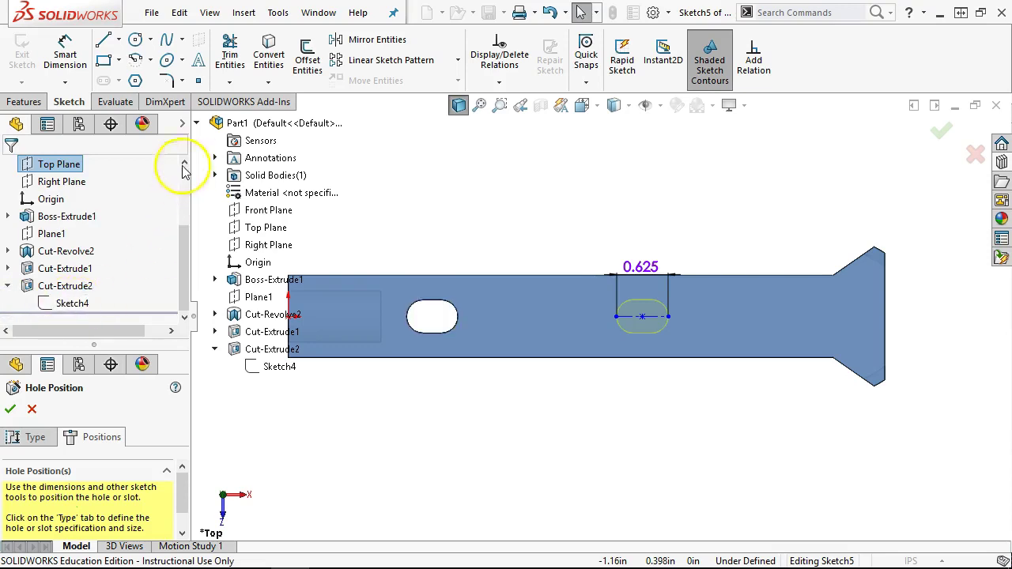
left_click(182, 123)
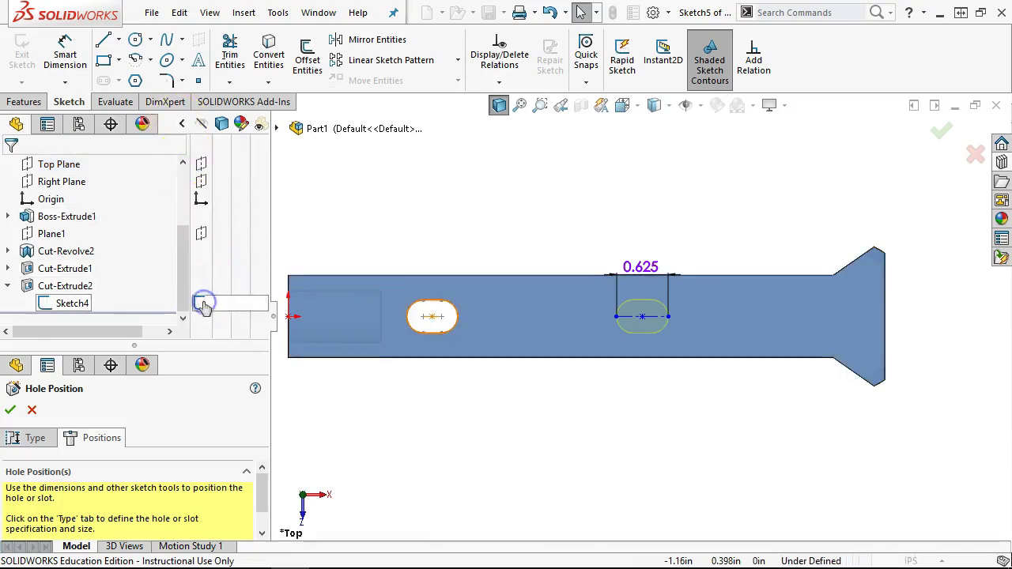
right_click(76, 307)
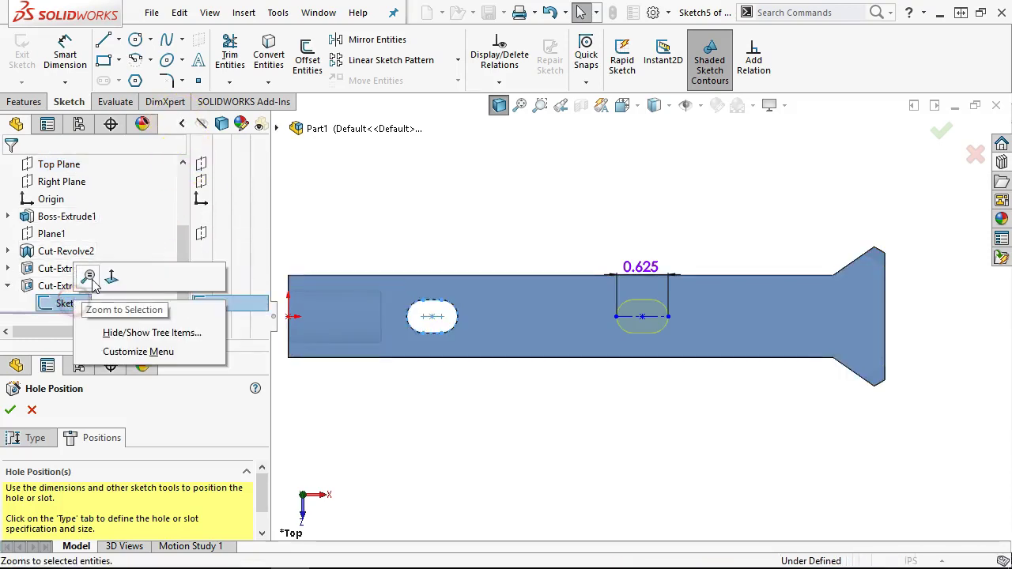
left_click(160, 159)
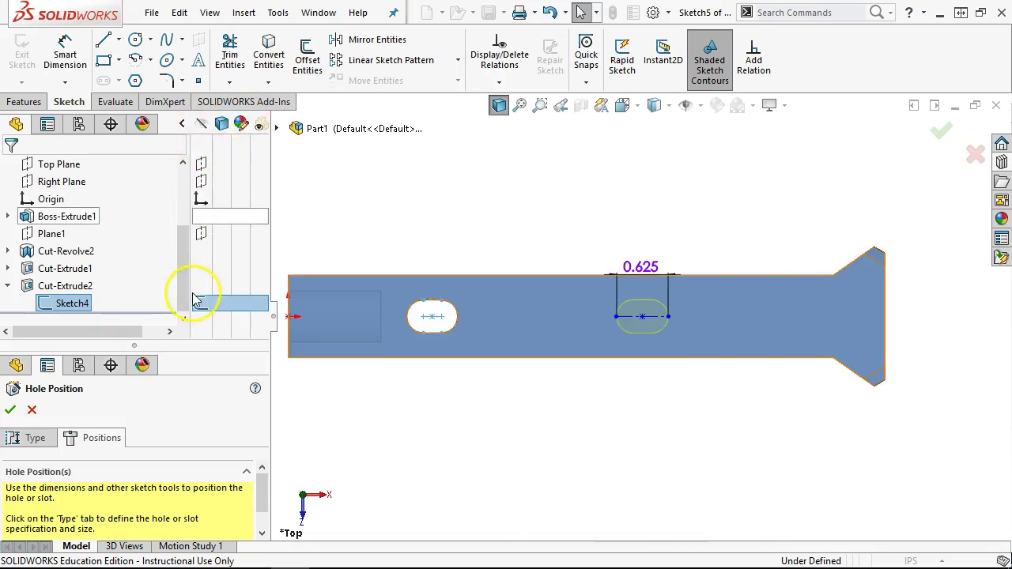
left_click(182, 124)
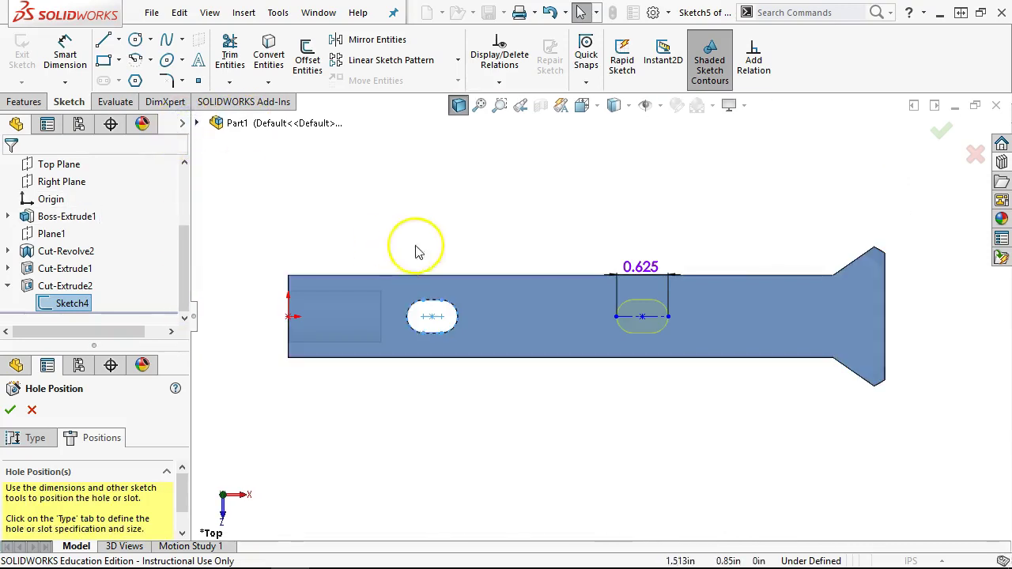
Dimension the distance between the first slot's center and the new slot's center as 3 in.
left_click(65, 53)
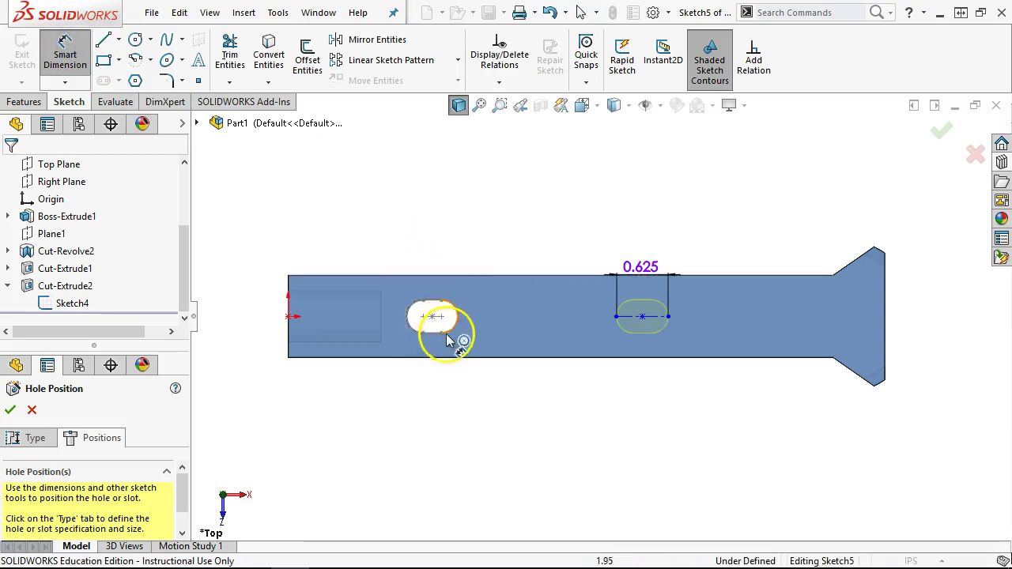
left_click(431, 316)
left_click(644, 318)
left_click(540, 391)
type("3")
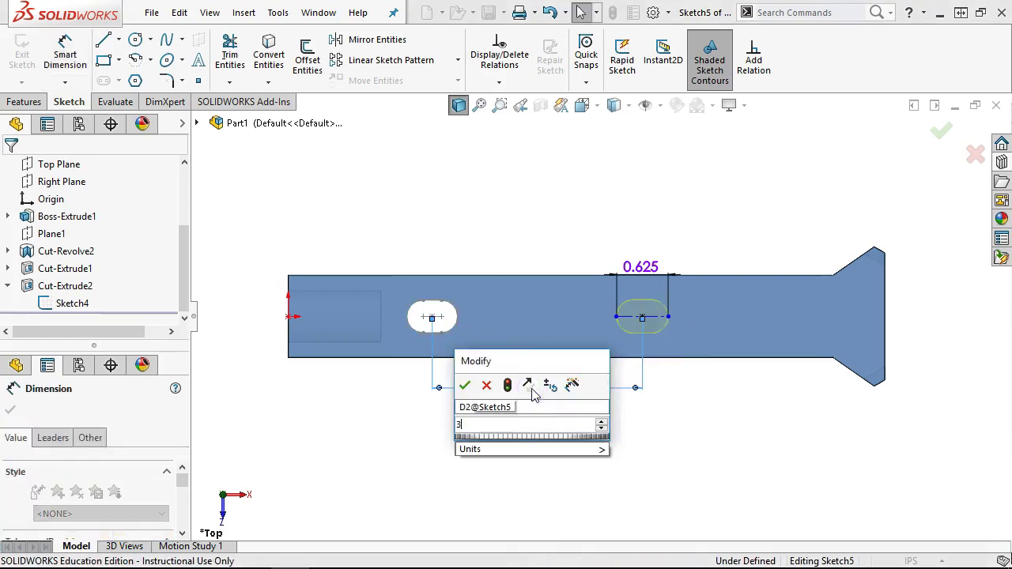
key("Return")
right_click(611, 195)
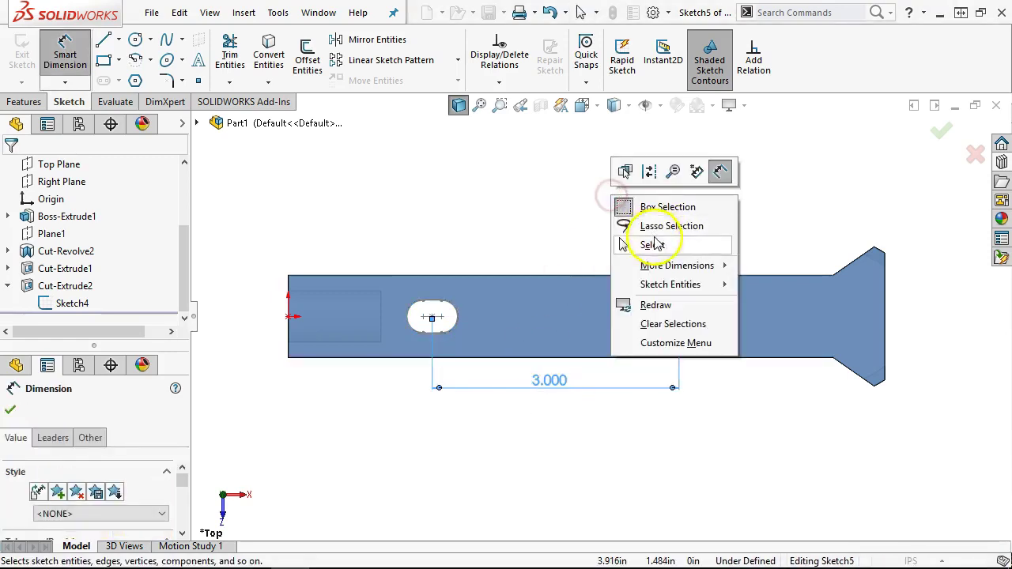
left_click(653, 244)
Add a Horizontal relation to the new slot's centerline and finish the Hole Wizard feature.
scroll(720, 364, "down", 3)
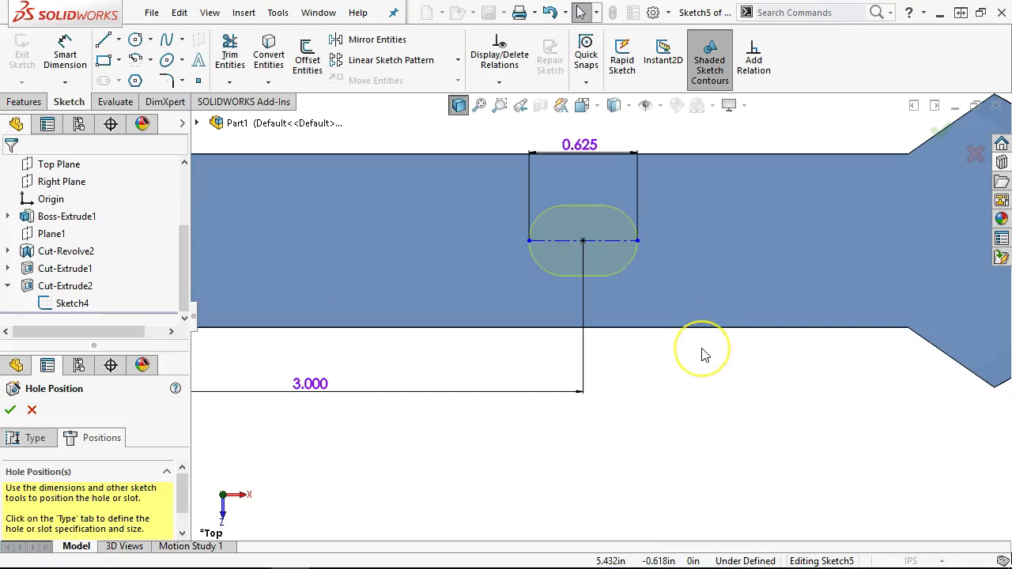
left_click(653, 263)
left_click(641, 243)
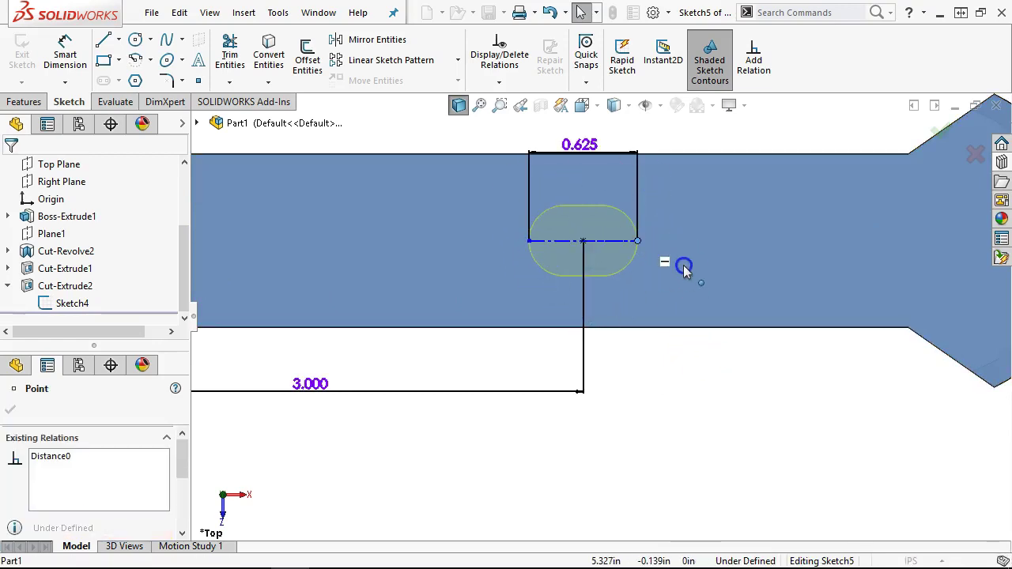
left_click(623, 245)
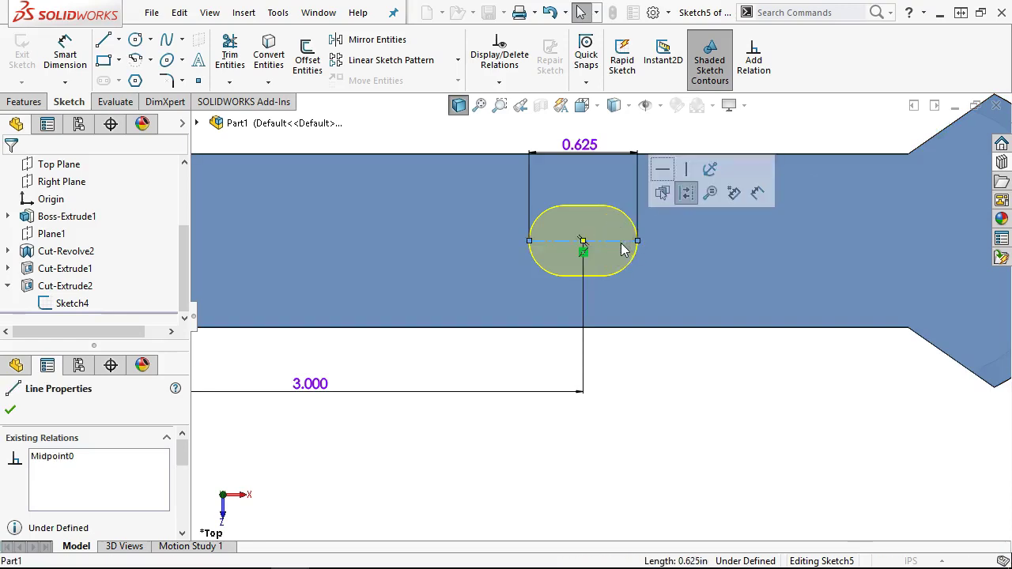
left_click(646, 248)
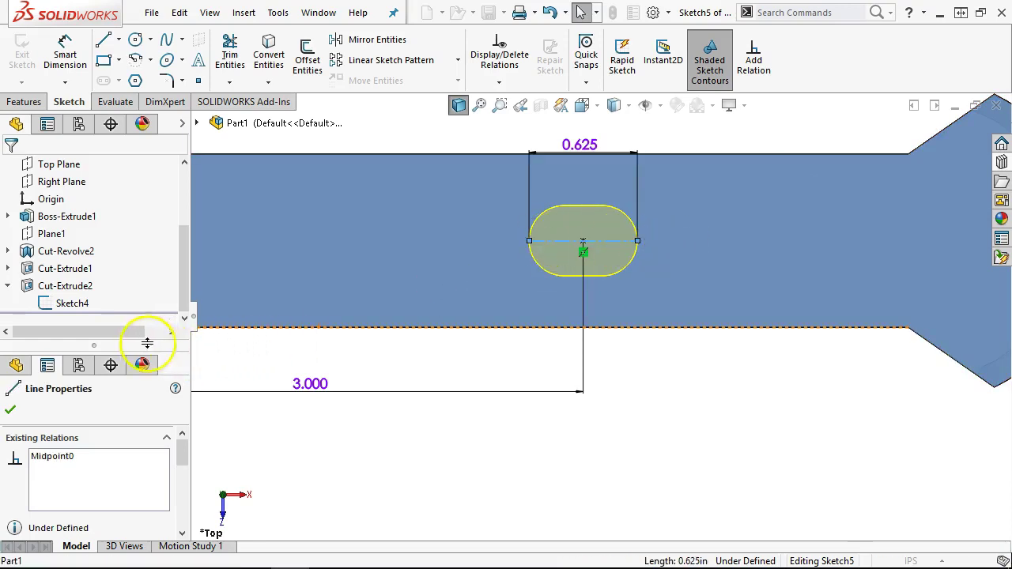
left_click_drag(95, 348, 95, 119)
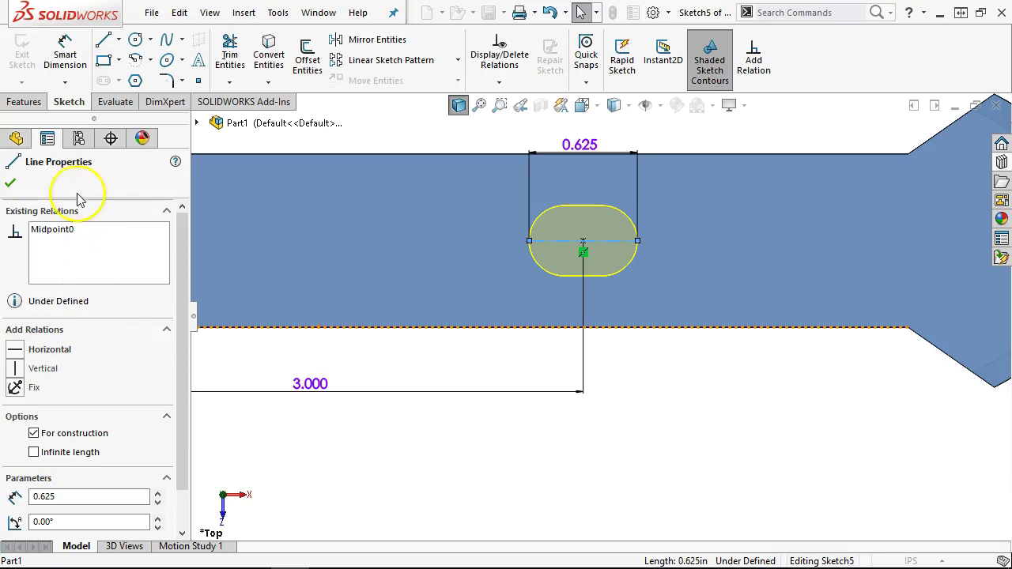
left_click(32, 356)
left_click(642, 377)
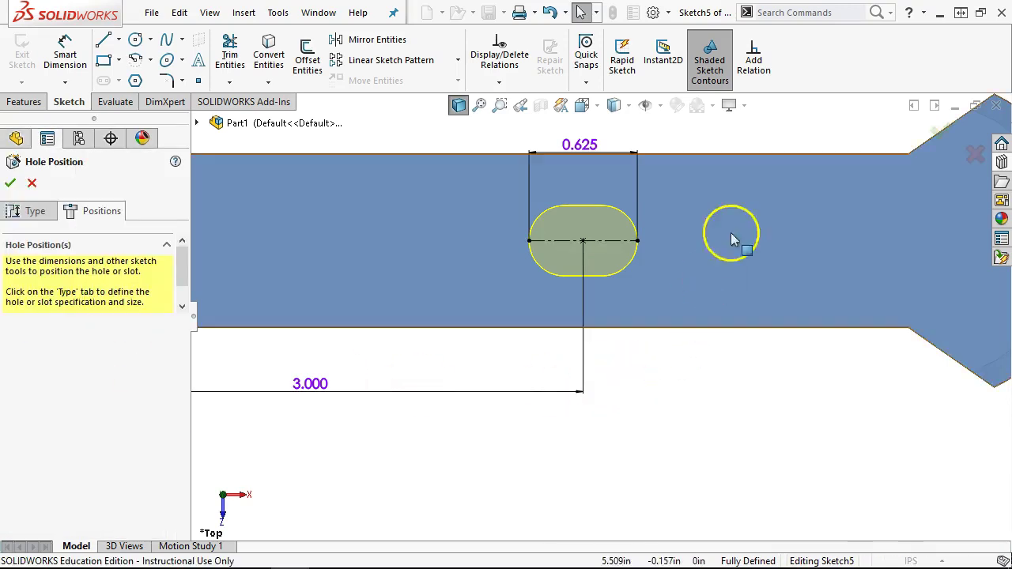
left_click(941, 133)
Hide Sketch4 of Cut-Extrude2 in the completed part.
middle_click_drag(628, 356, 606, 216)
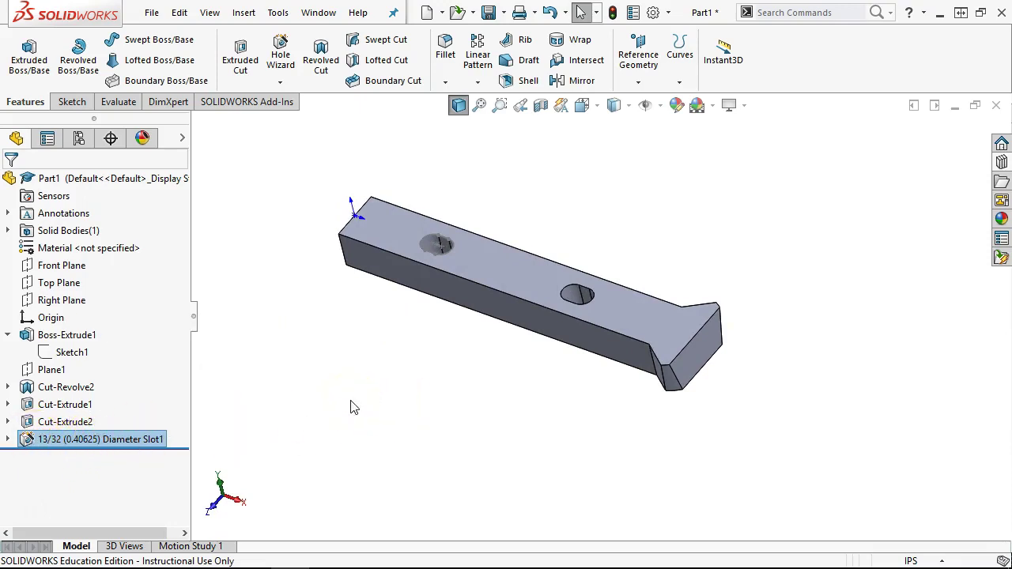
middle_click_drag(493, 444, 480, 400)
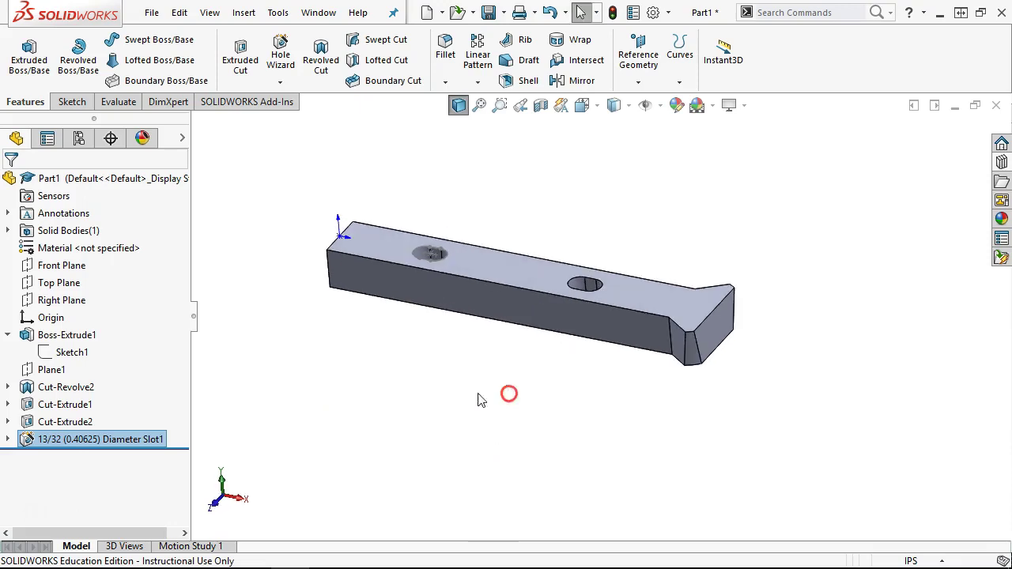
left_click(7, 421)
right_click(48, 439)
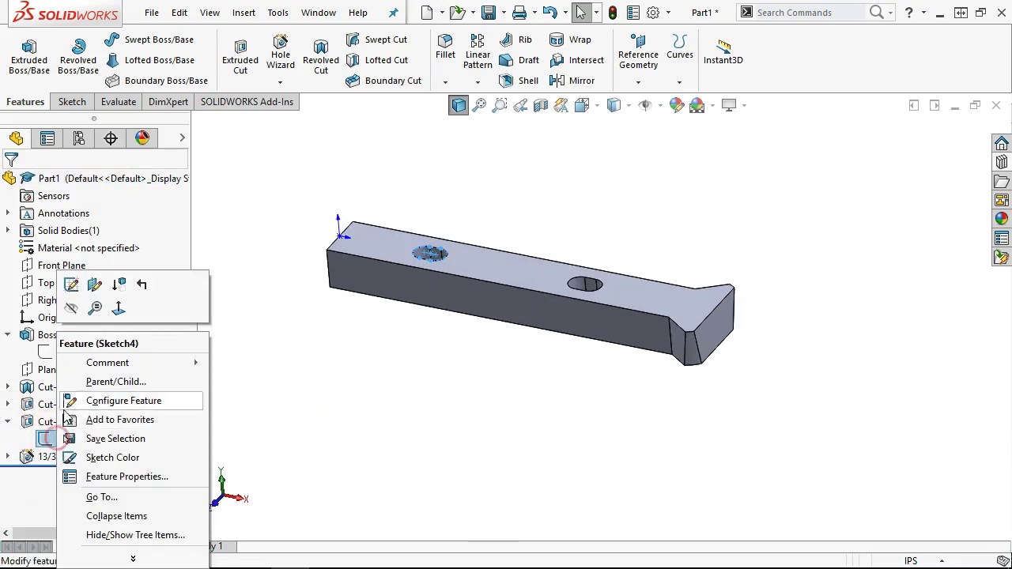
left_click(71, 310)
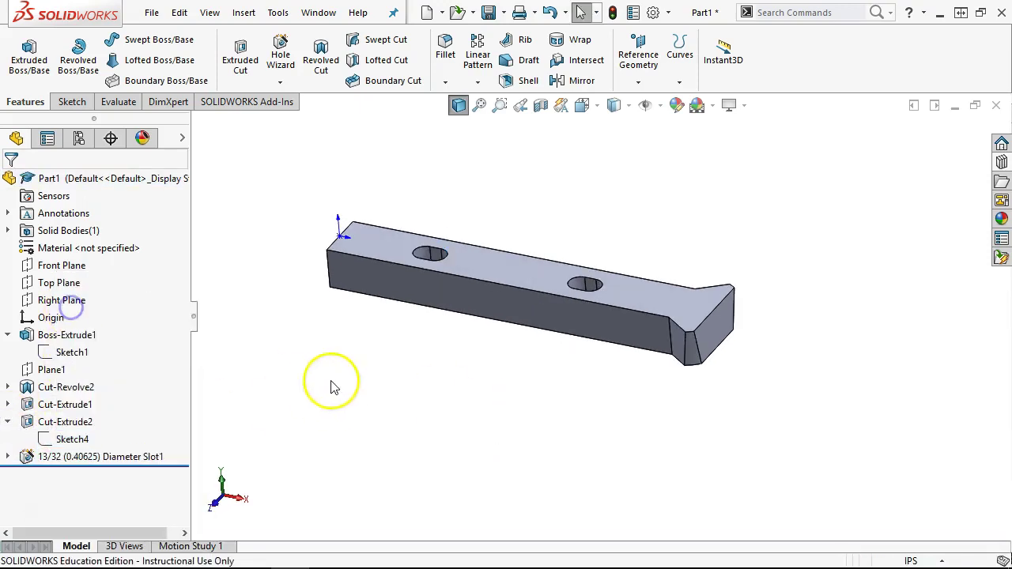
left_click(183, 137)
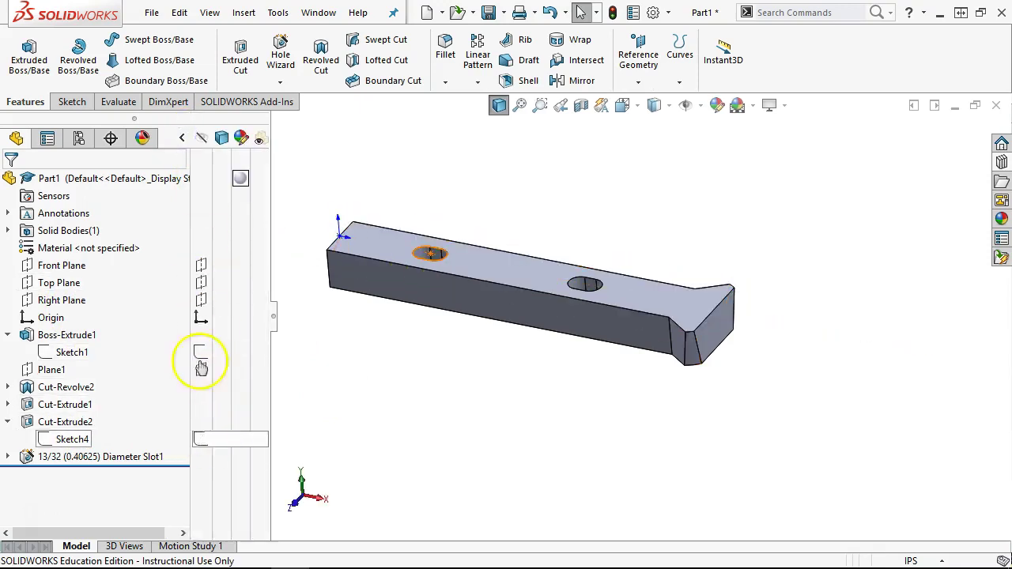
left_click(183, 140)
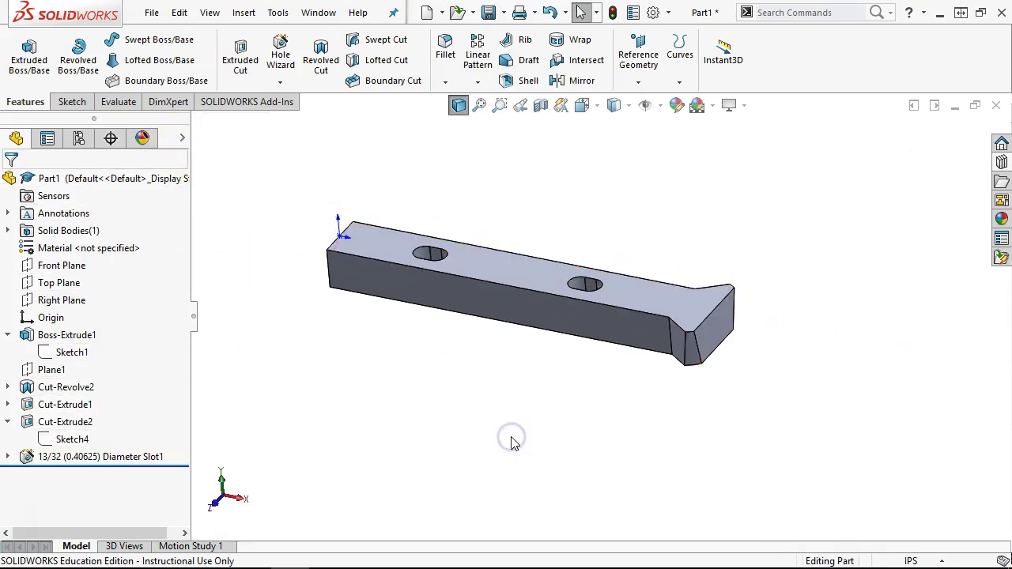
Set the isometric view, then switch to the Connecting Rod Fixture PDF and examine the locater drawing's chamfer callout and dimensions.
key("ctrl+7")
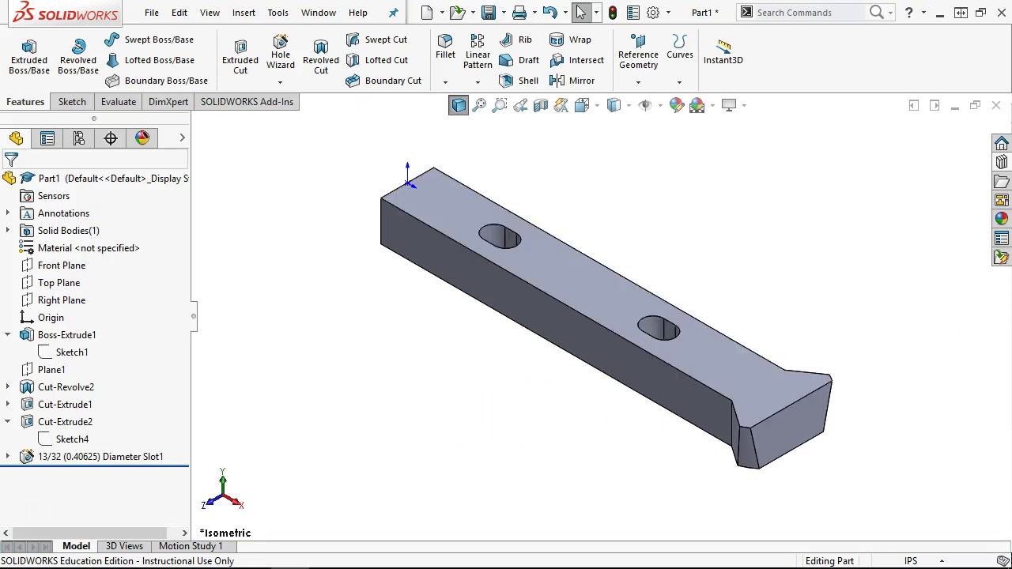
key("alt+Tab")
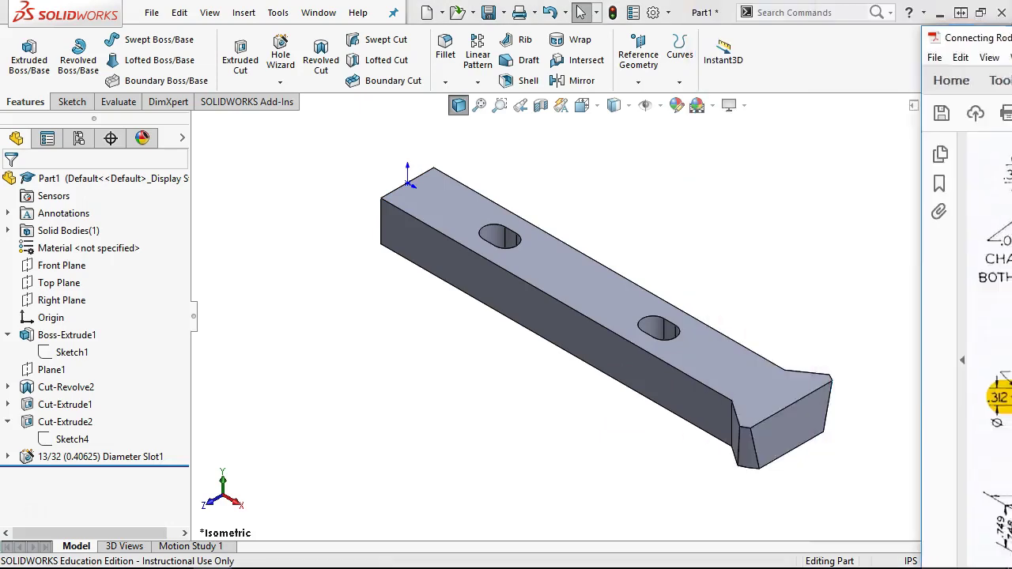
double_click(998, 39)
scroll(627, 411, "down", 3)
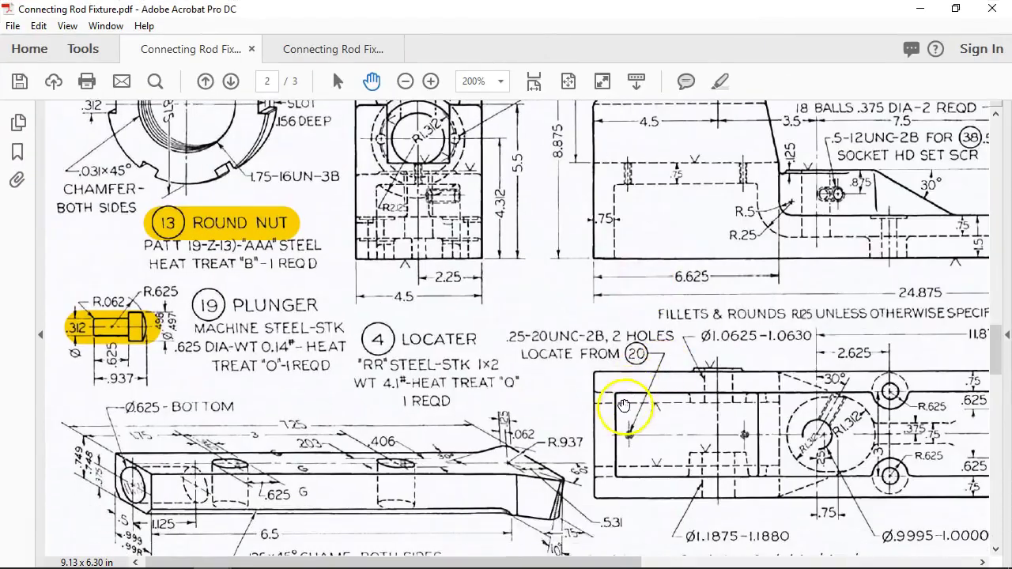
scroll(580, 381, "down", 2)
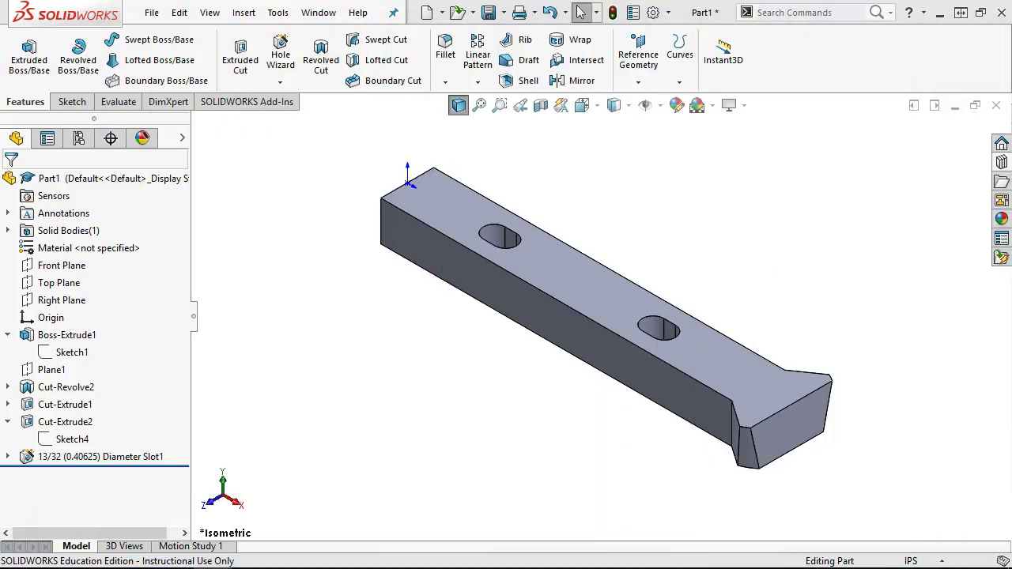
left_click(445, 282)
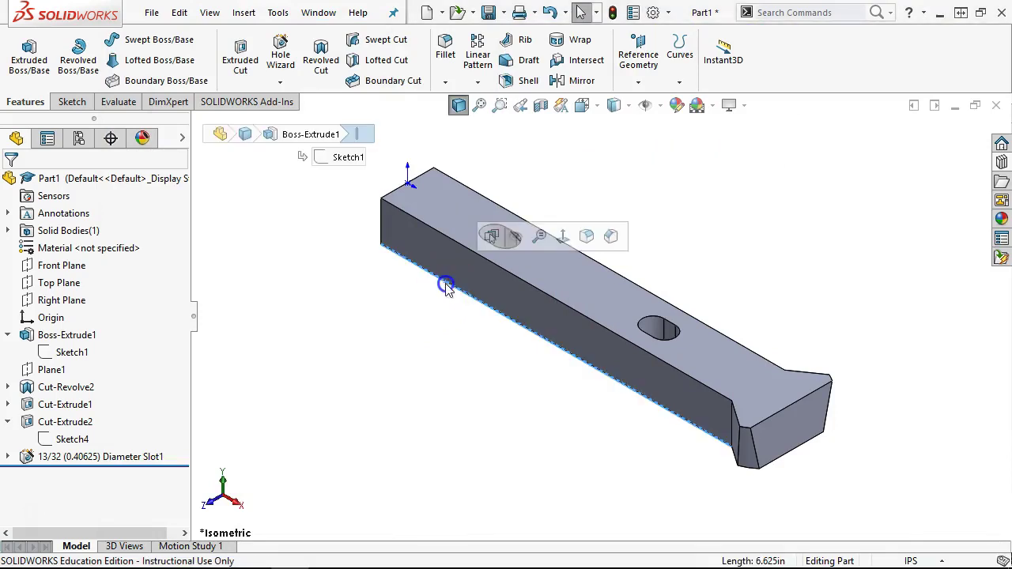
left_click(447, 84)
left_click(466, 119)
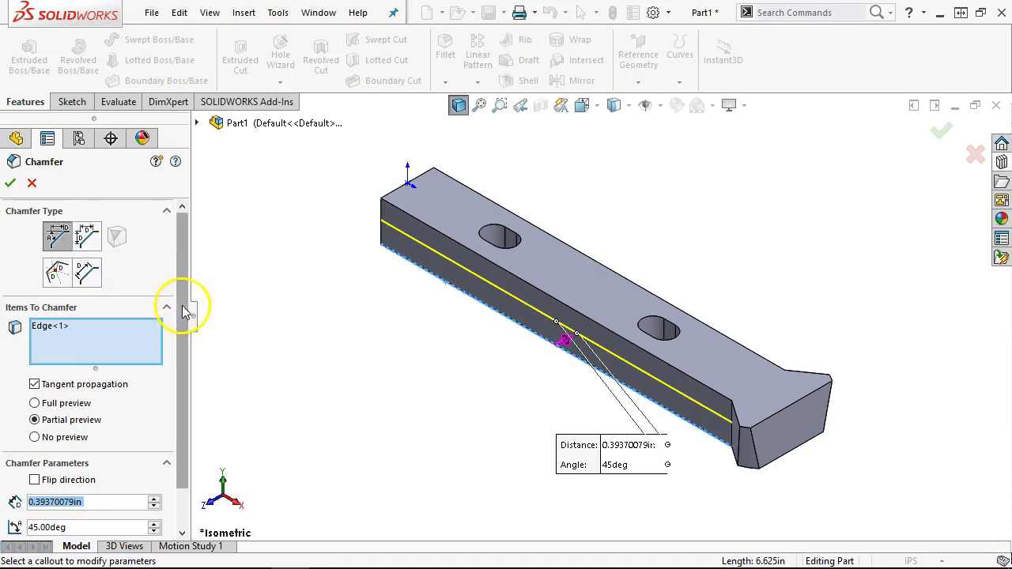
scroll(182, 311, "down", 2)
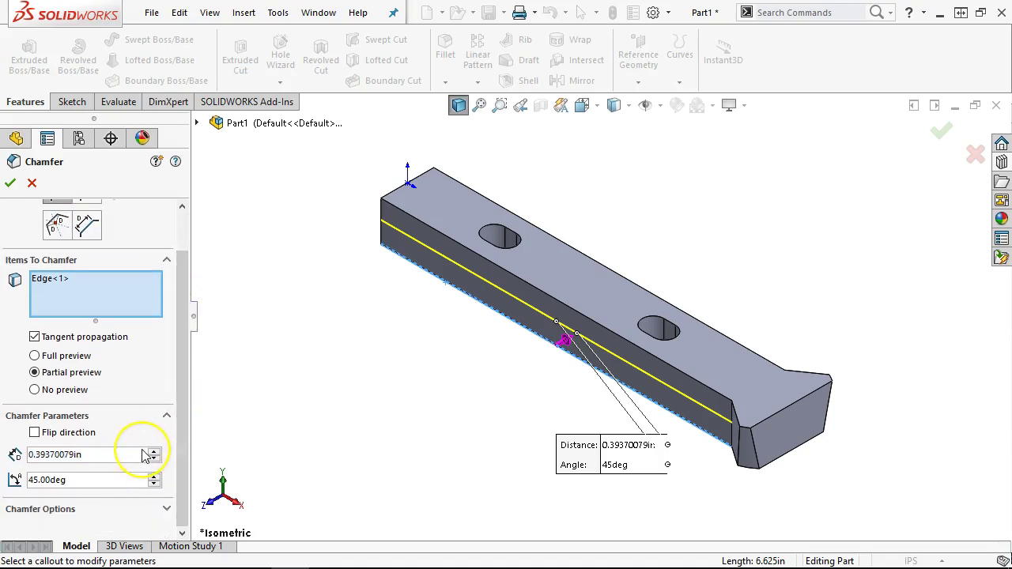
left_click(154, 487)
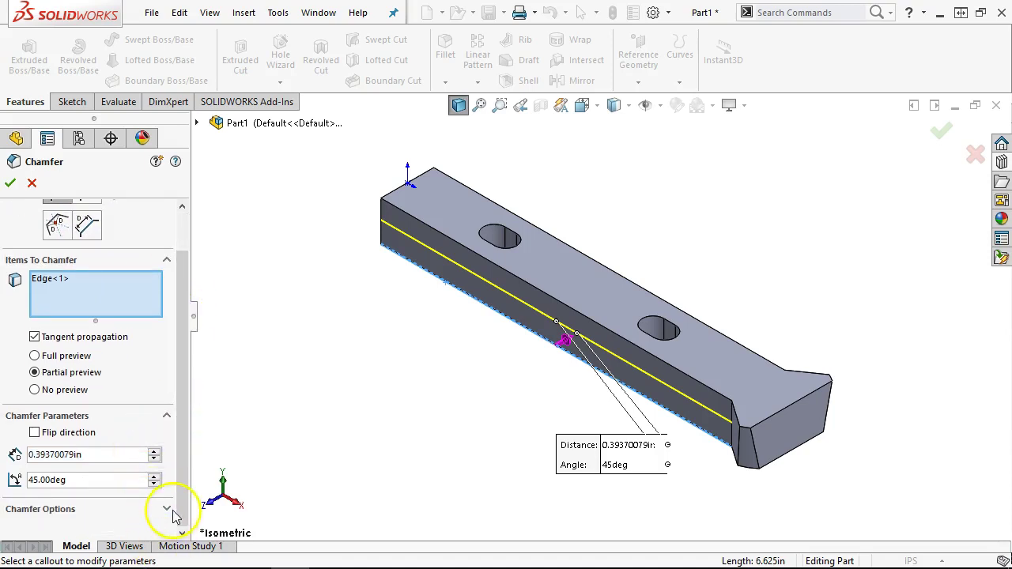
left_click(167, 509)
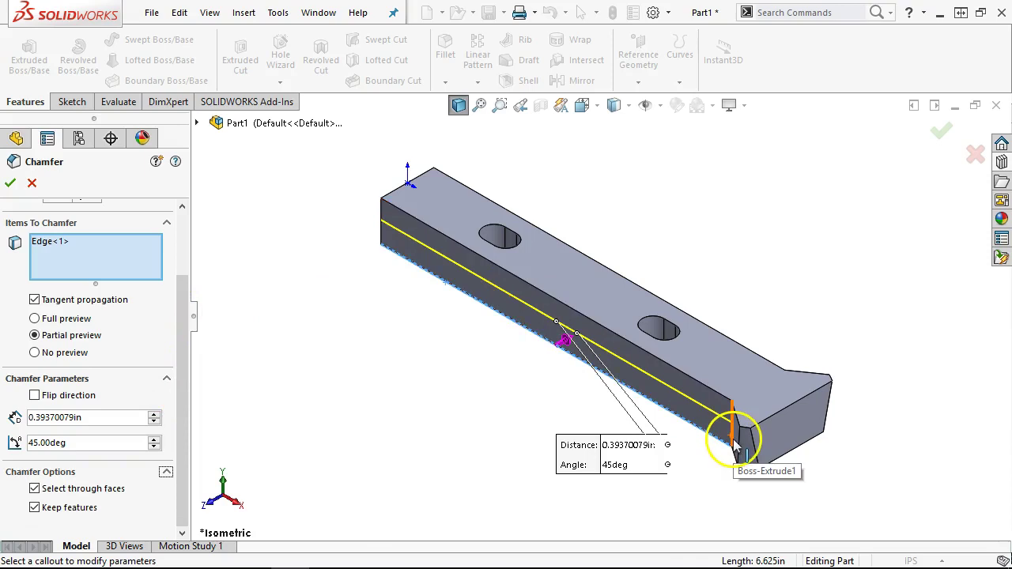
left_click(31, 181)
Start a sketch on the bar's end face with the round hole and draw a vertical centerline from the origin to the lower edge.
mouse_move(487, 350)
middle_mouse_down()
mouse_move(578, 282)
mouse_move(488, 335)
middle_mouse_up()
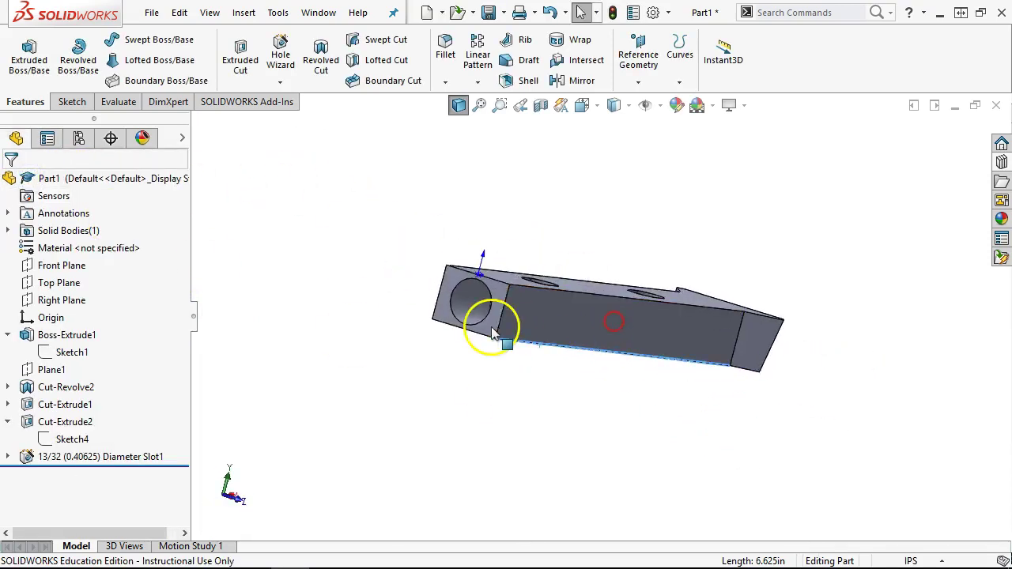
left_click(492, 332)
left_click(553, 280)
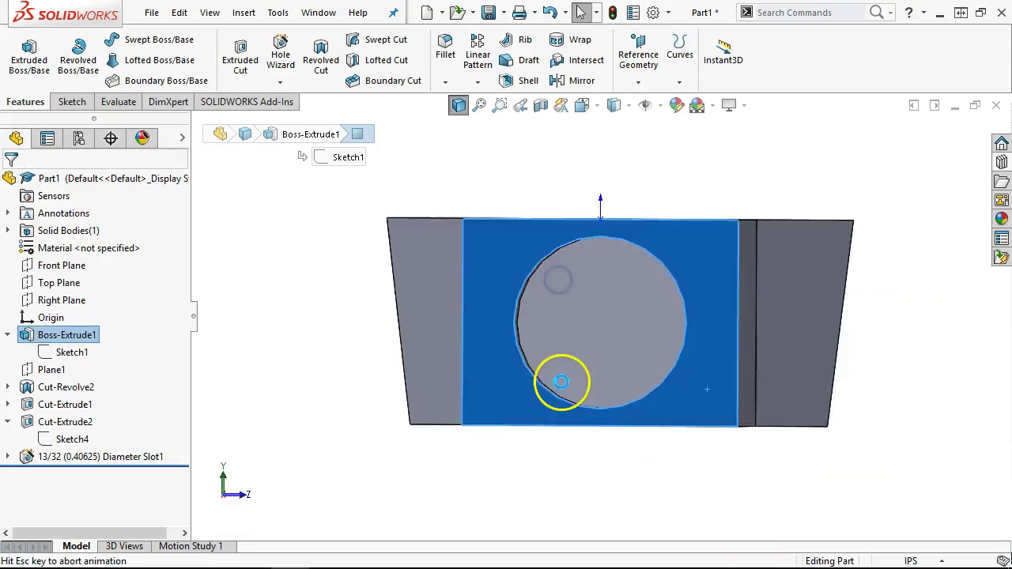
left_click(118, 39)
left_click(133, 75)
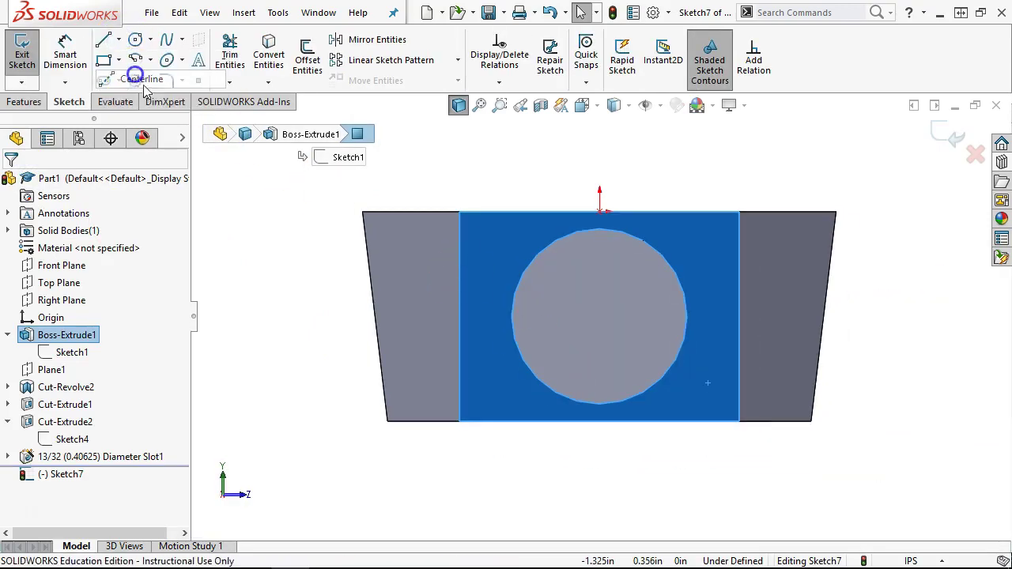
left_click(601, 212)
left_click(599, 422)
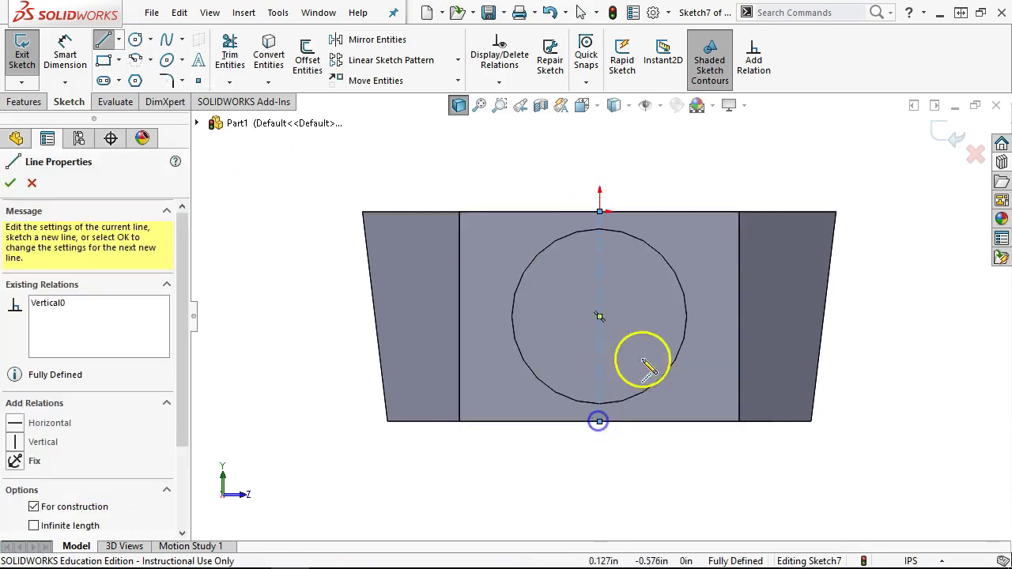
right_click(659, 166)
left_click(722, 180)
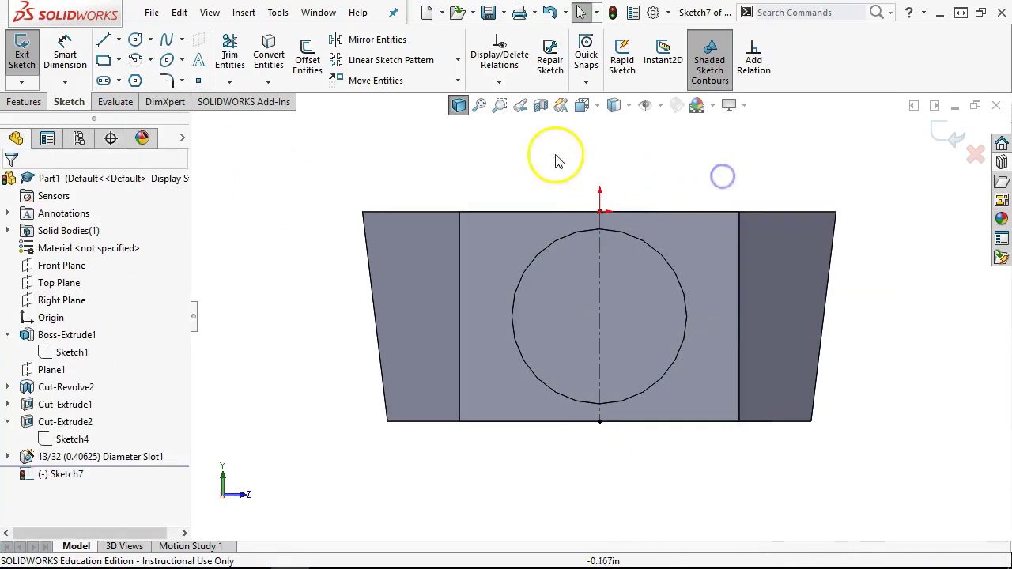
Sketch a closed right triangle in the end face's lower corner, with its legs along the bottom and side edges.
key("l")
scroll(696, 442, "down", 2)
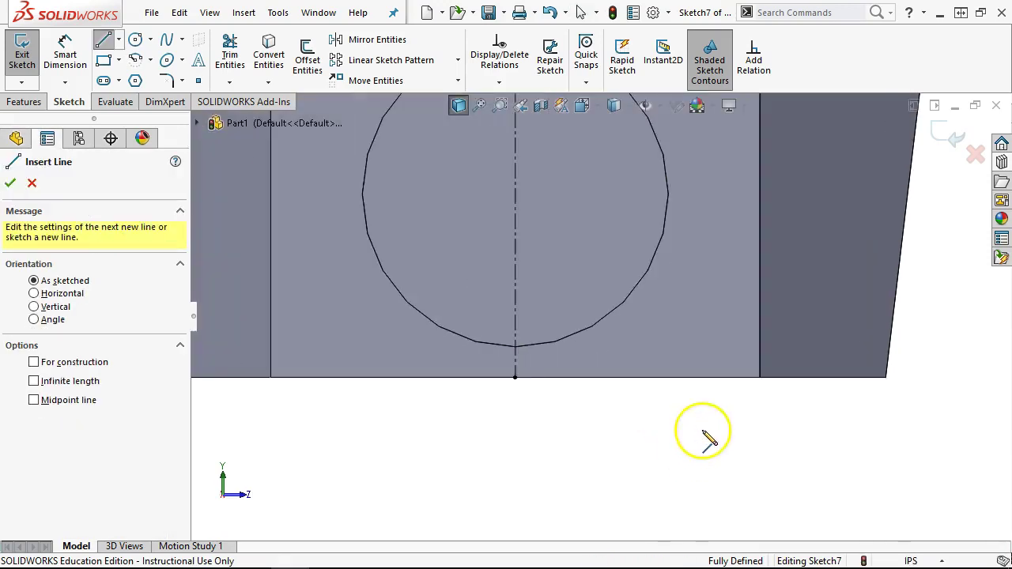
left_click(761, 378)
left_click(723, 378)
left_click(759, 336)
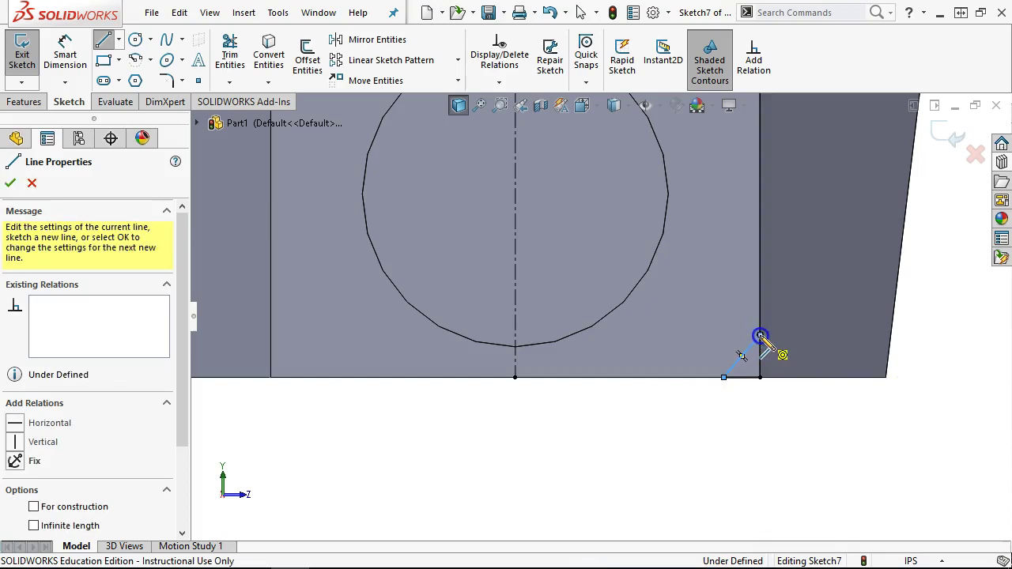
left_click(760, 377)
right_click(767, 403)
left_click(850, 423)
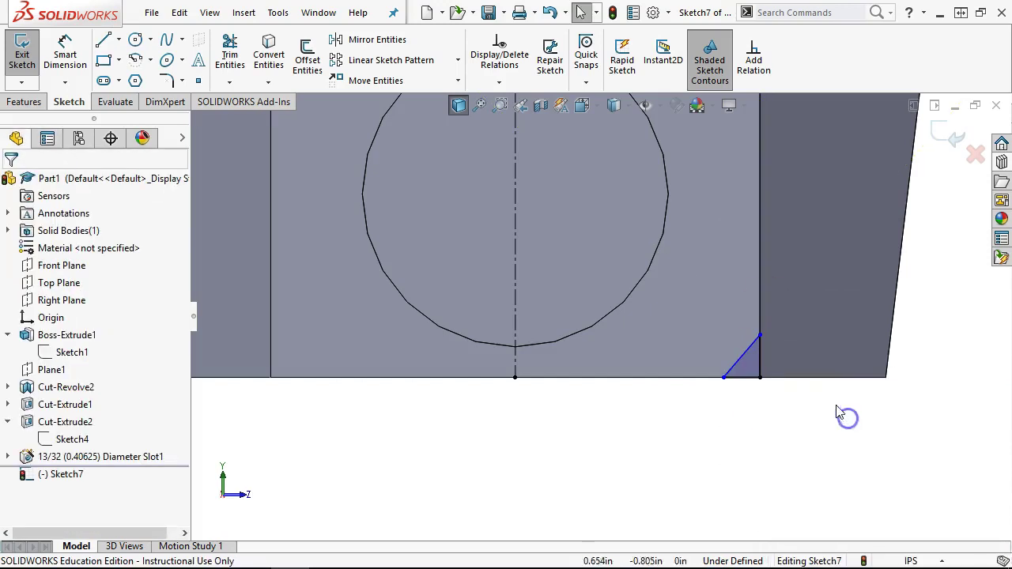
Add an Equal relation between the corner triangle's horizontal and vertical legs.
left_click(751, 377)
left_click(760, 366)
left_click(747, 378, "ctrl")
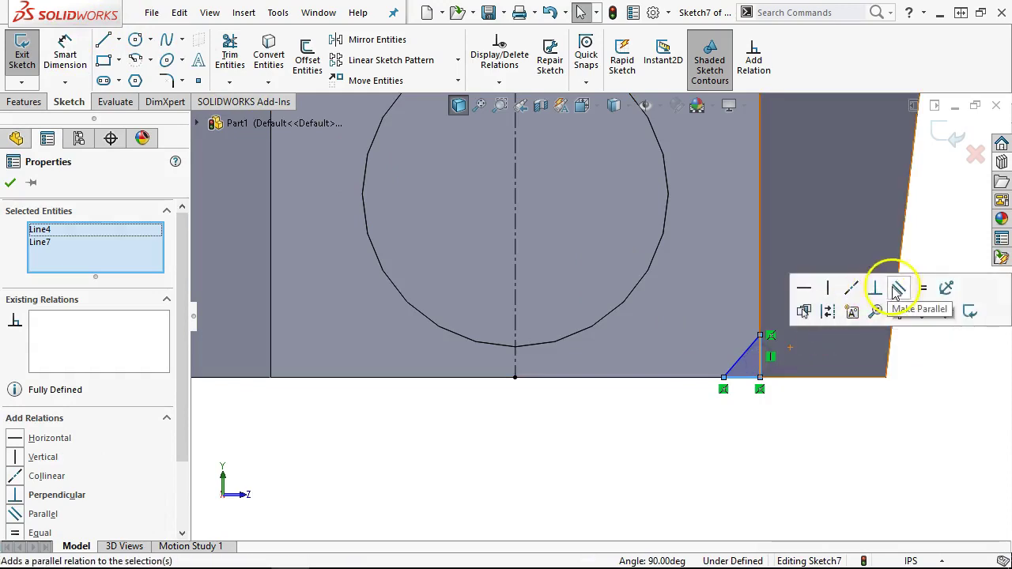
left_click(922, 287)
right_click(779, 434)
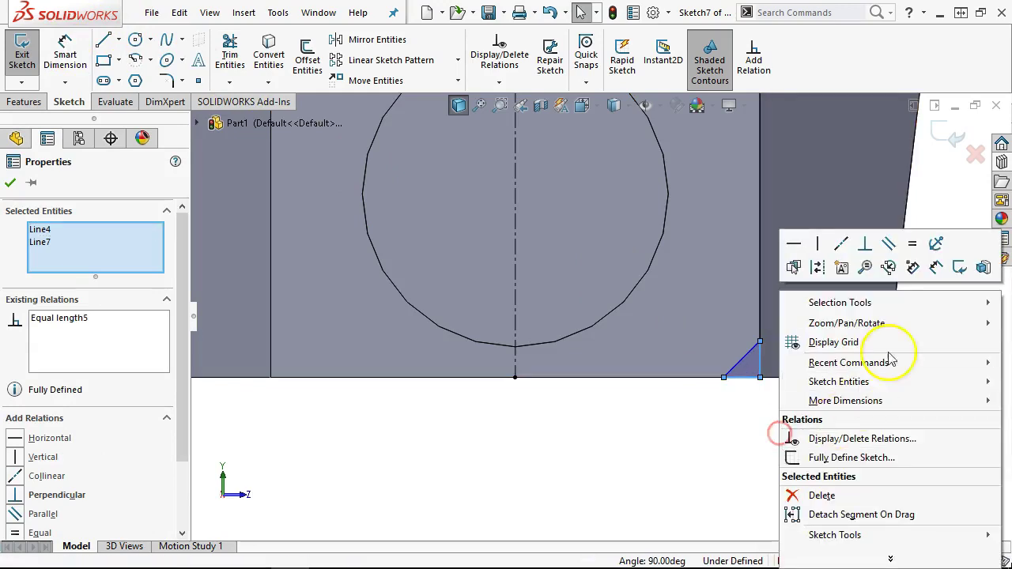
left_click(936, 267)
key("Escape")
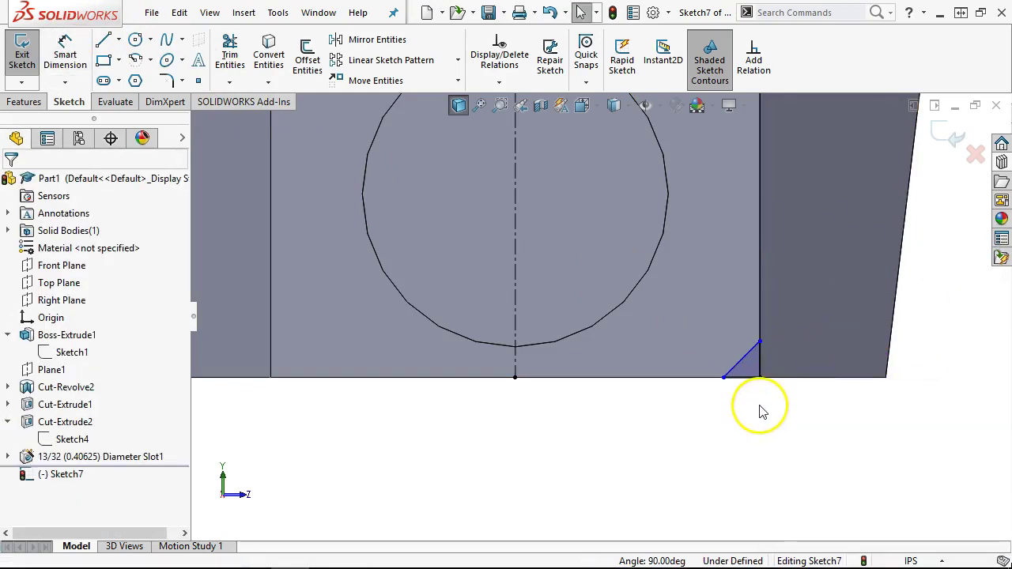
Dimension the corner triangle's horizontal leg as 0.125 in.
right_click(760, 411)
left_click(915, 330)
left_click(742, 380)
left_click(746, 407)
type(".02")
key("Escape")
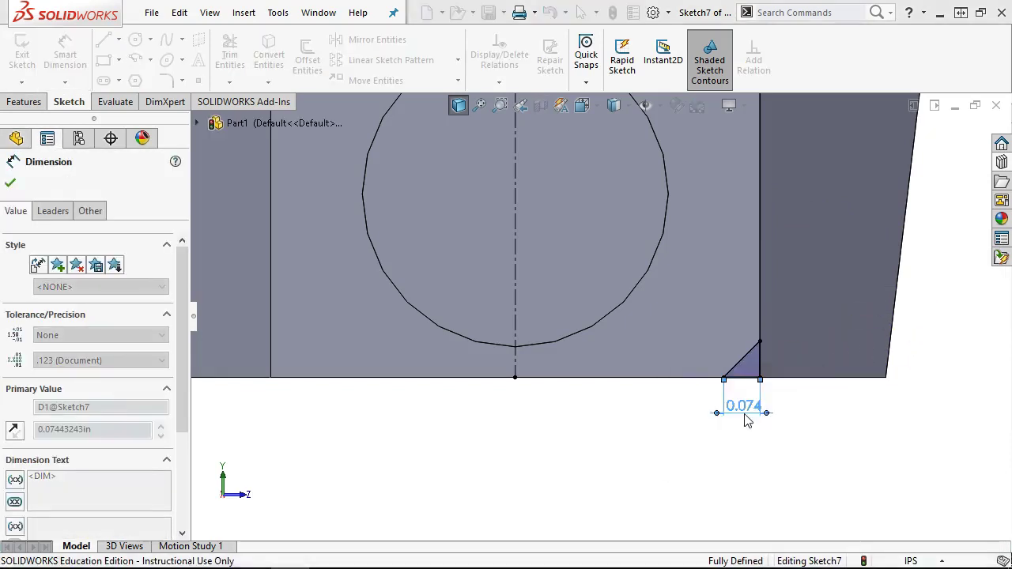
right_click(703, 459)
left_click(744, 462)
Select the triangle's whole chain of lines and mirror it about the vertical centerline to the opposite lower corner.
right_click(732, 379)
left_click(804, 283)
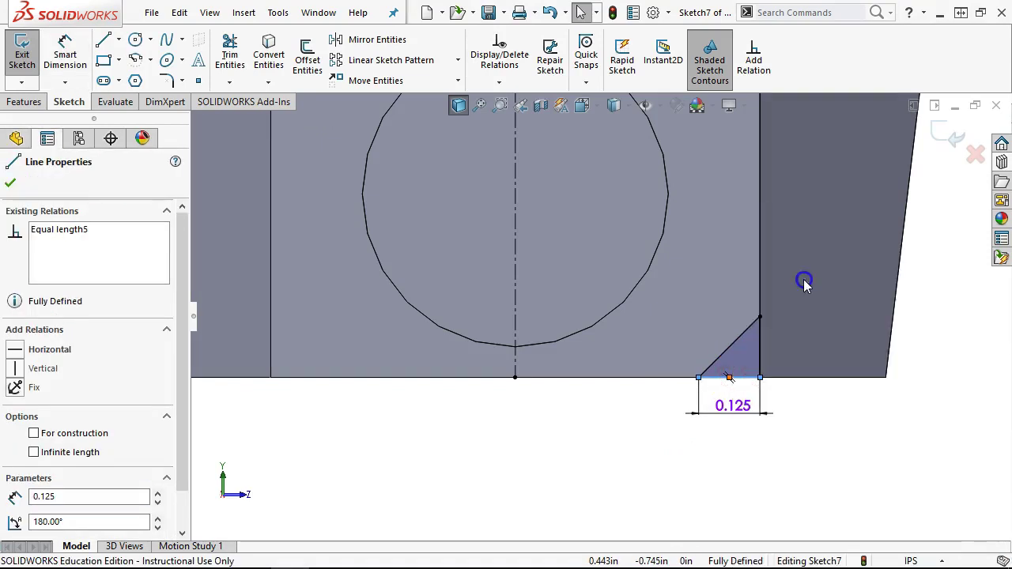
left_click(516, 318, "ctrl")
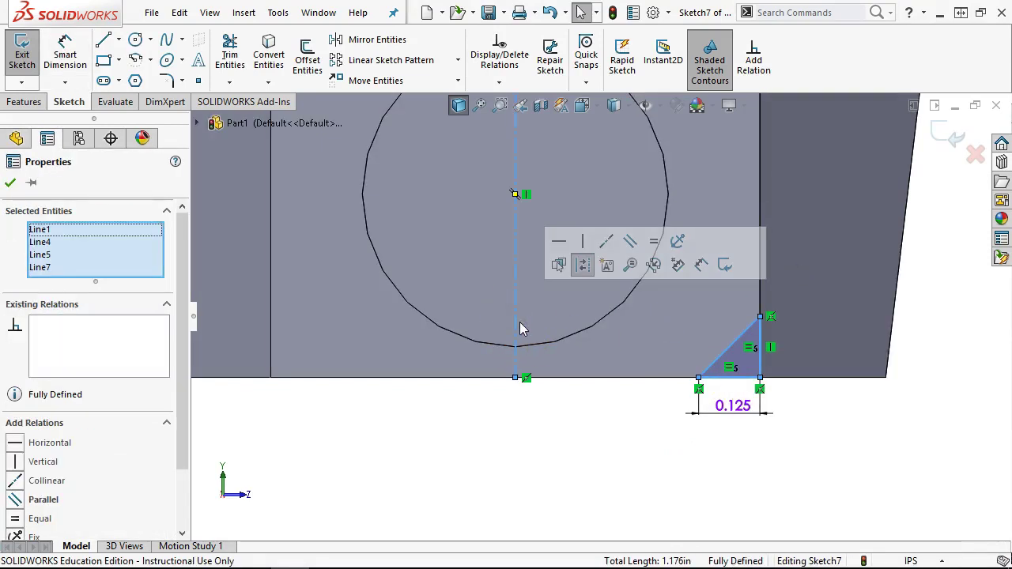
left_click(356, 42)
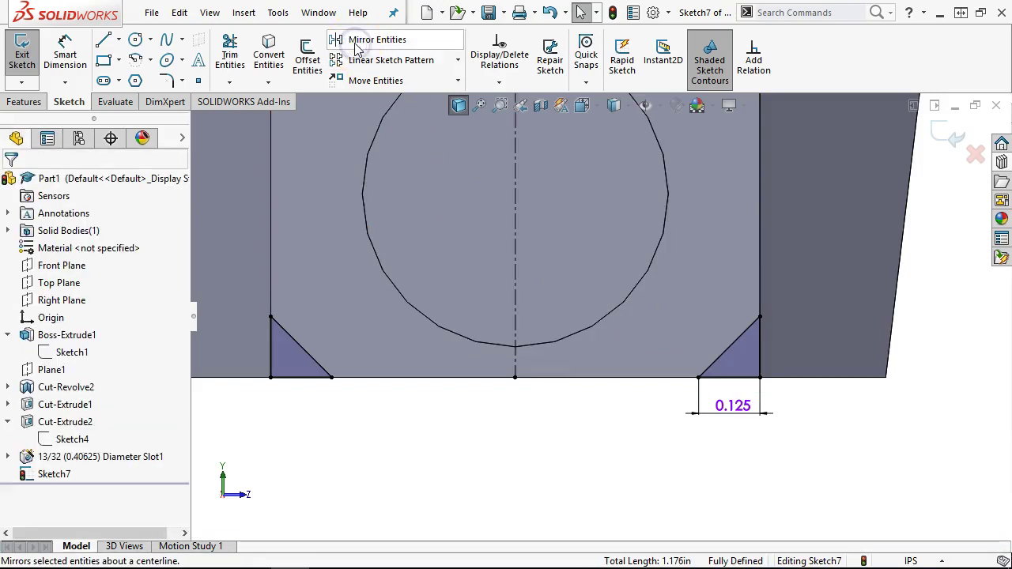
Extrude-cut both corner triangles with a Blind depth of 6.375 in along the bar, checking the length against the locater drawing.
key("ctrl+7")
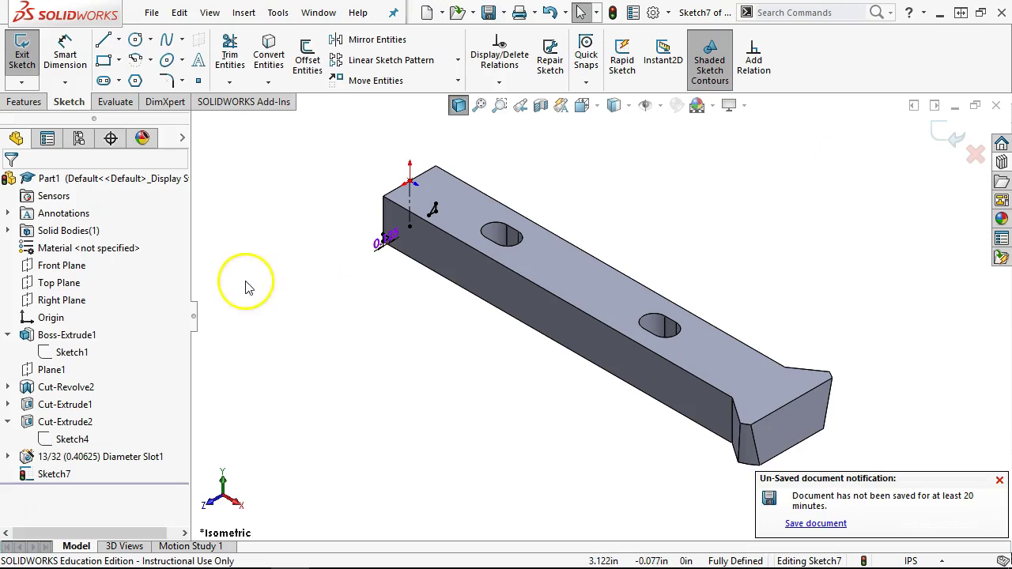
left_click(25, 103)
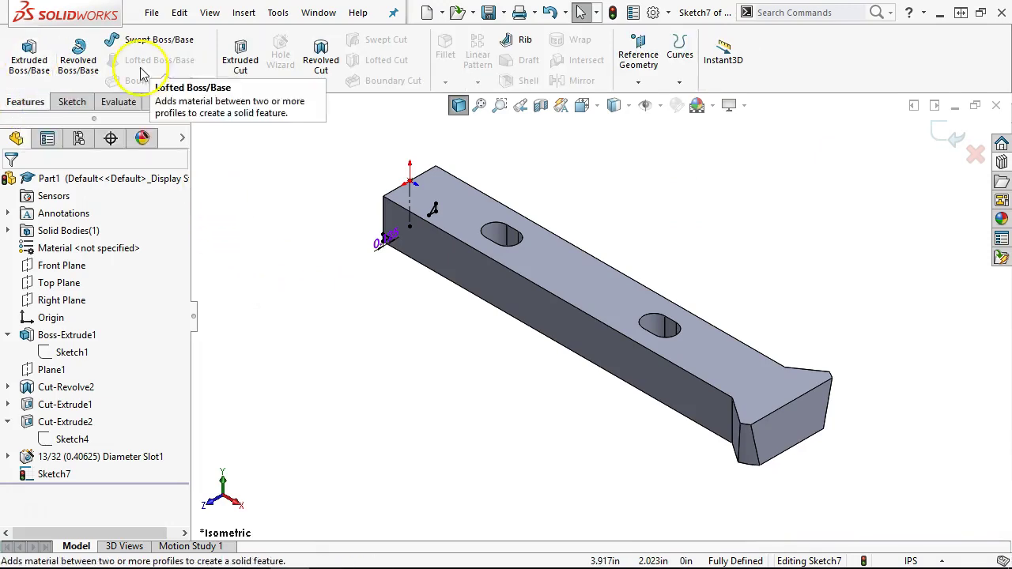
left_click(239, 55)
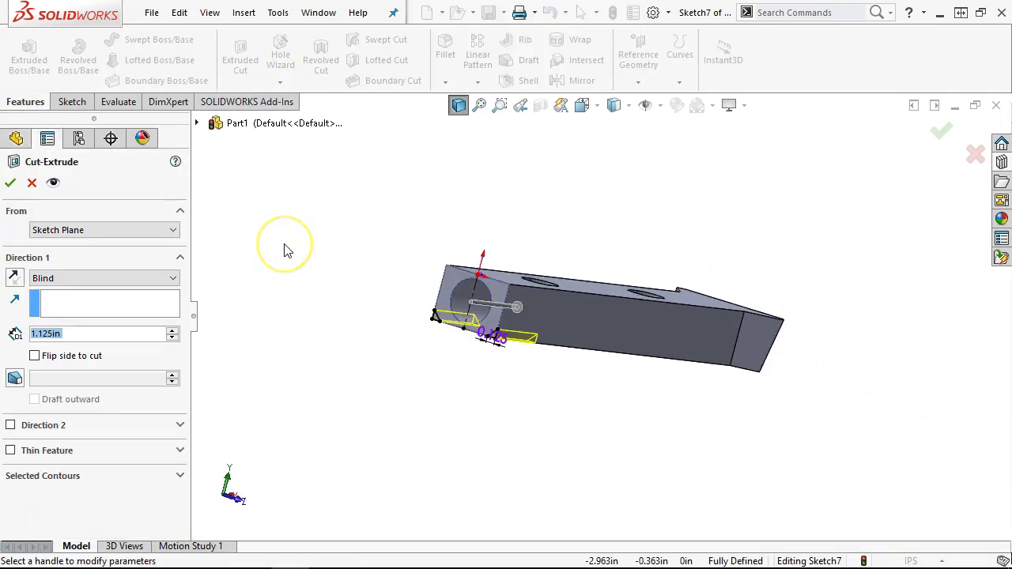
type("6.375")
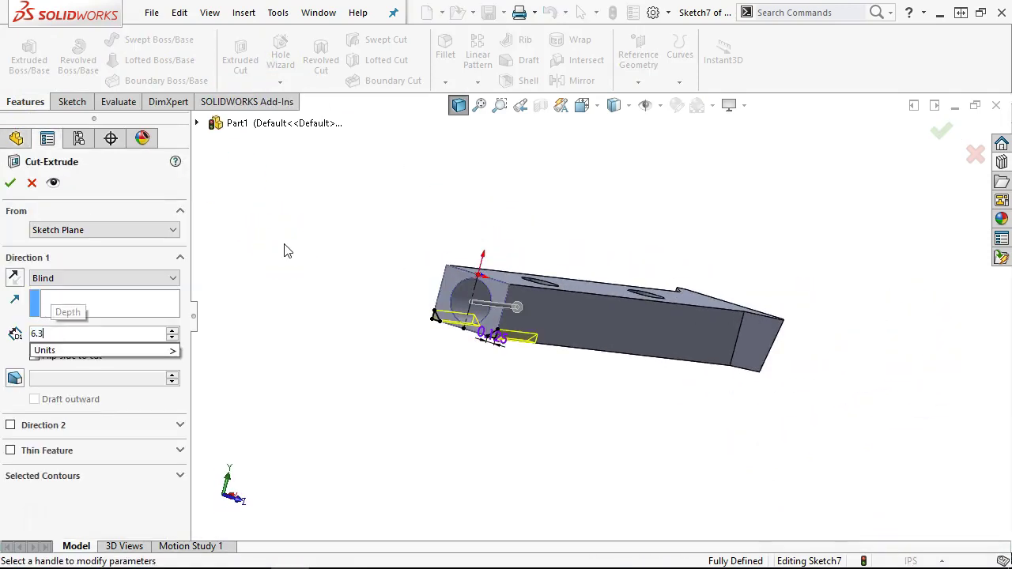
key("Return")
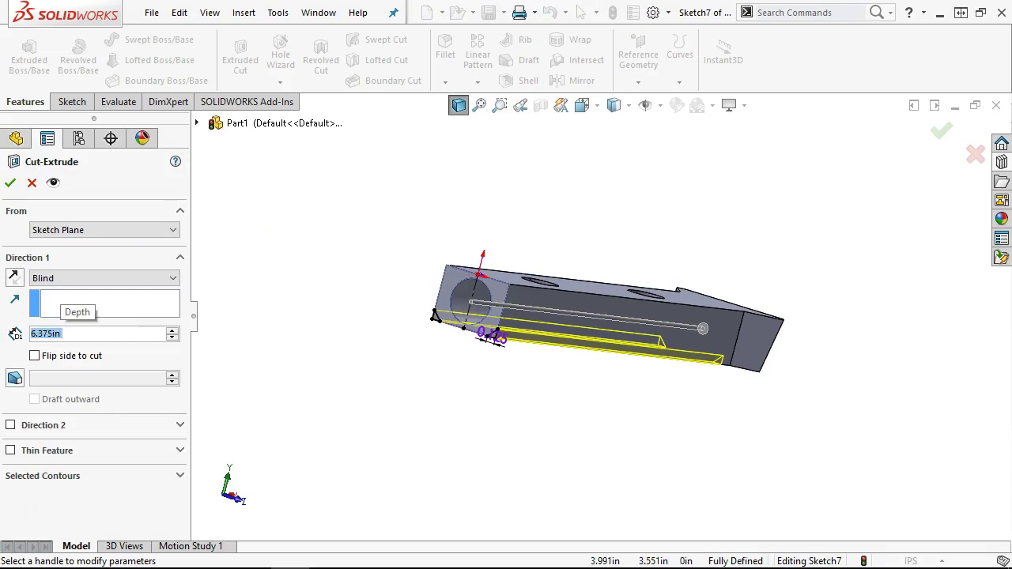
key("alt+Tab")
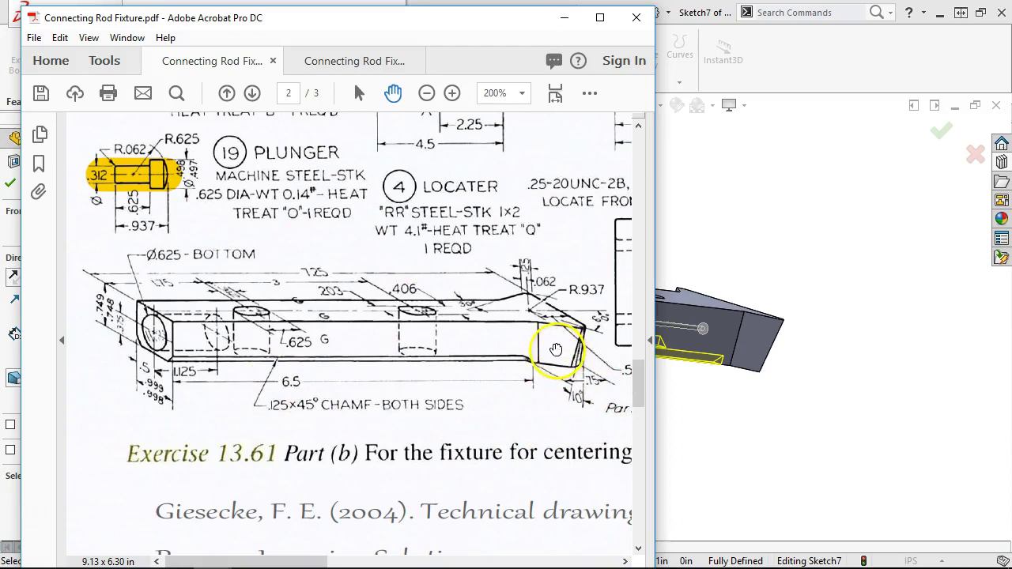
left_click_drag(434, 21, 1011, 32)
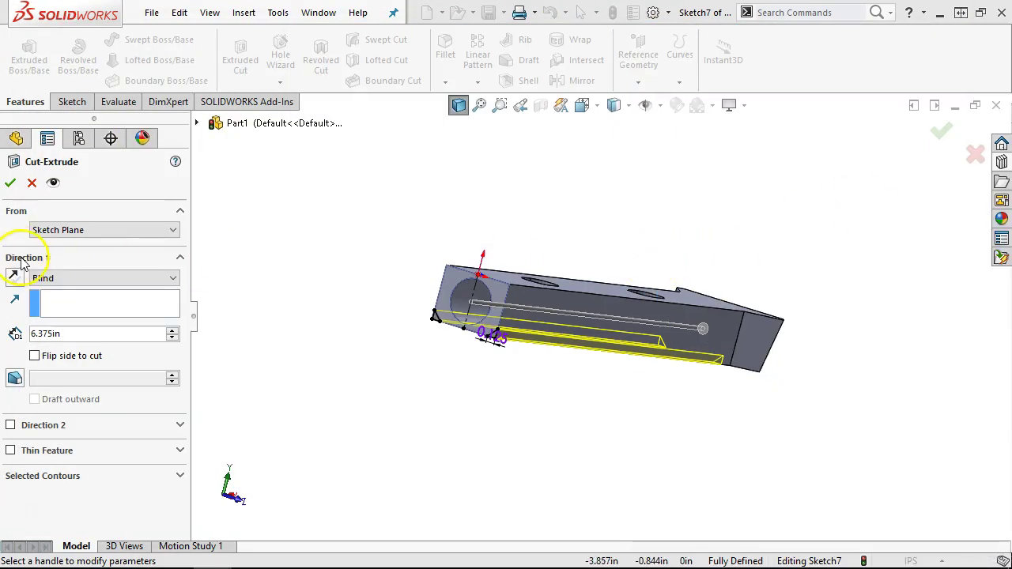
left_click(11, 183)
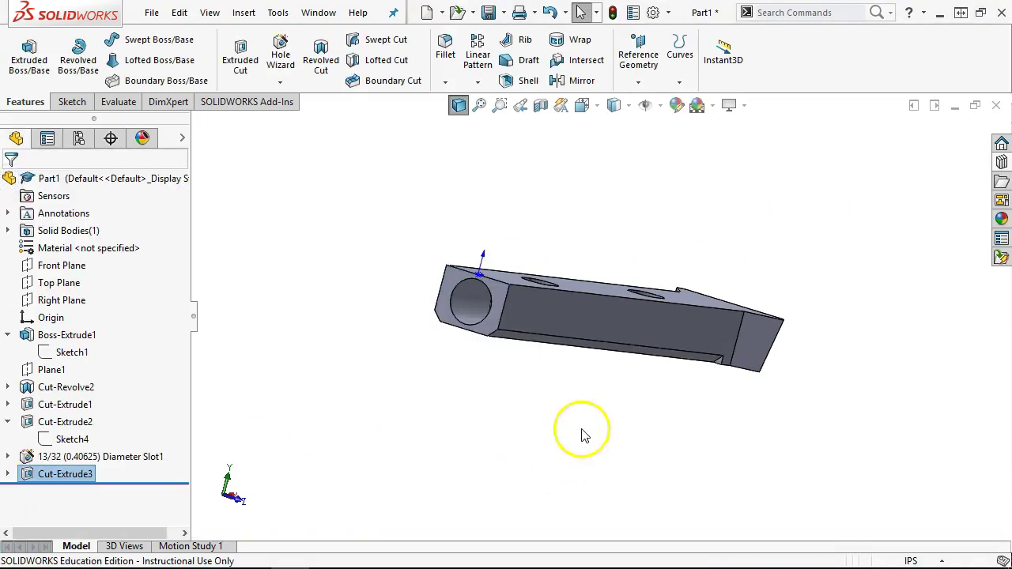
Start a sketch on the triangular end face of one edge chamfer and convert the face's outline into sketch lines.
scroll(703, 380, "down", 3)
left_click(751, 316)
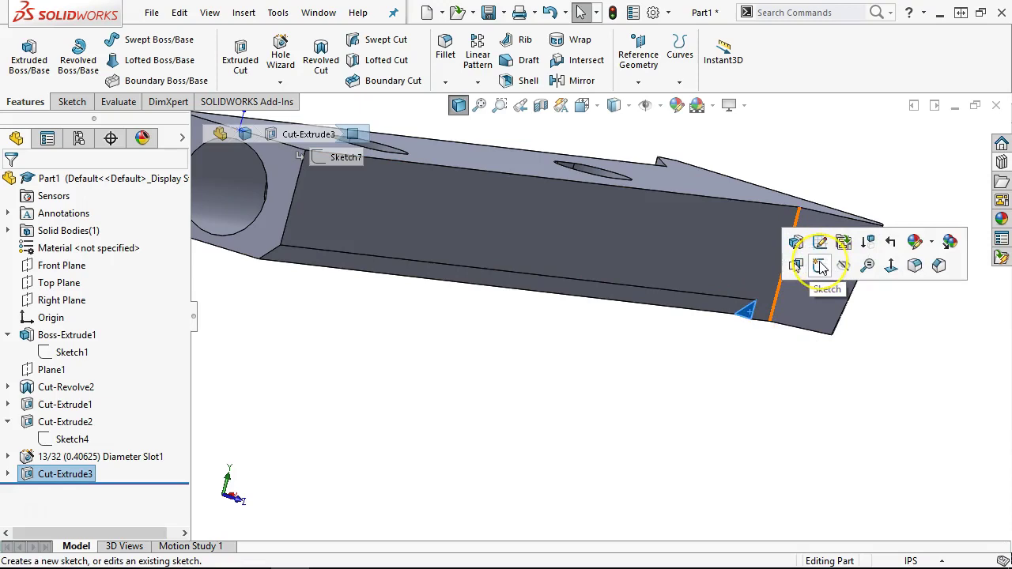
left_click(820, 267)
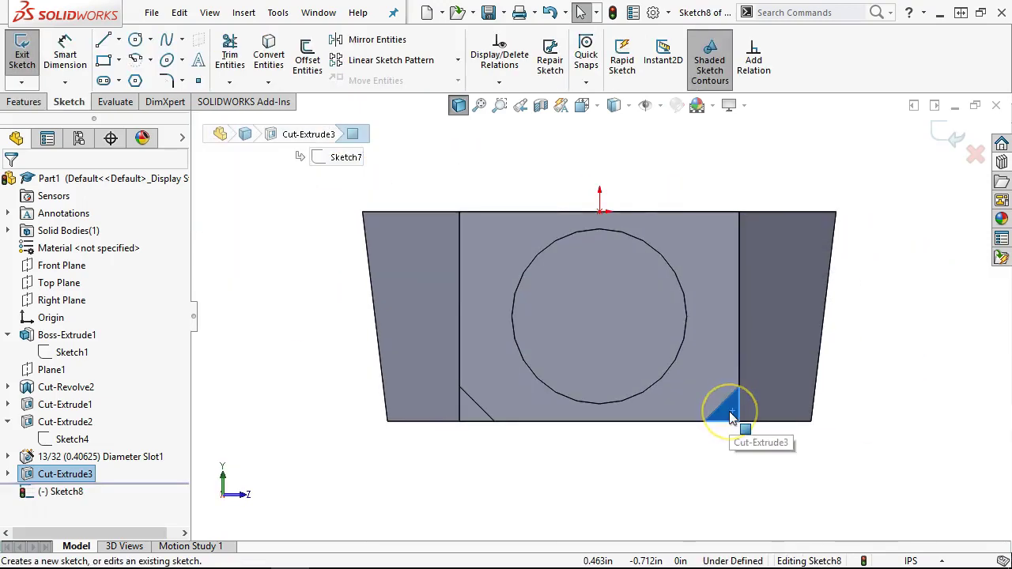
left_click(758, 464)
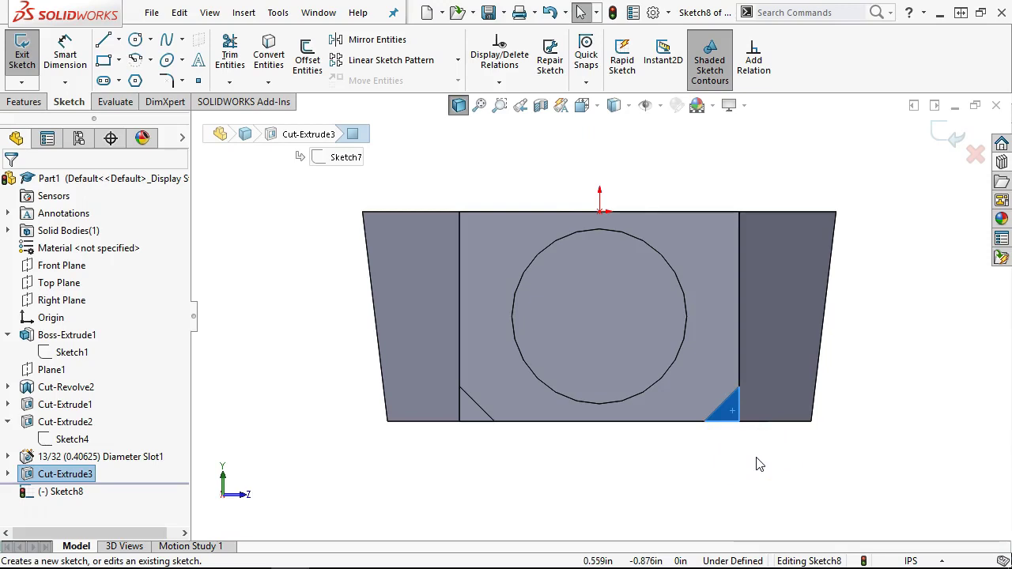
mouse_move(745, 434)
middle_mouse_down()
mouse_move(774, 486)
mouse_move(718, 509)
mouse_move(722, 395)
mouse_move(730, 474)
mouse_move(732, 418)
mouse_move(746, 482)
mouse_move(736, 514)
mouse_move(691, 356)
mouse_move(710, 415)
middle_mouse_up()
scroll(710, 414, "down", 3)
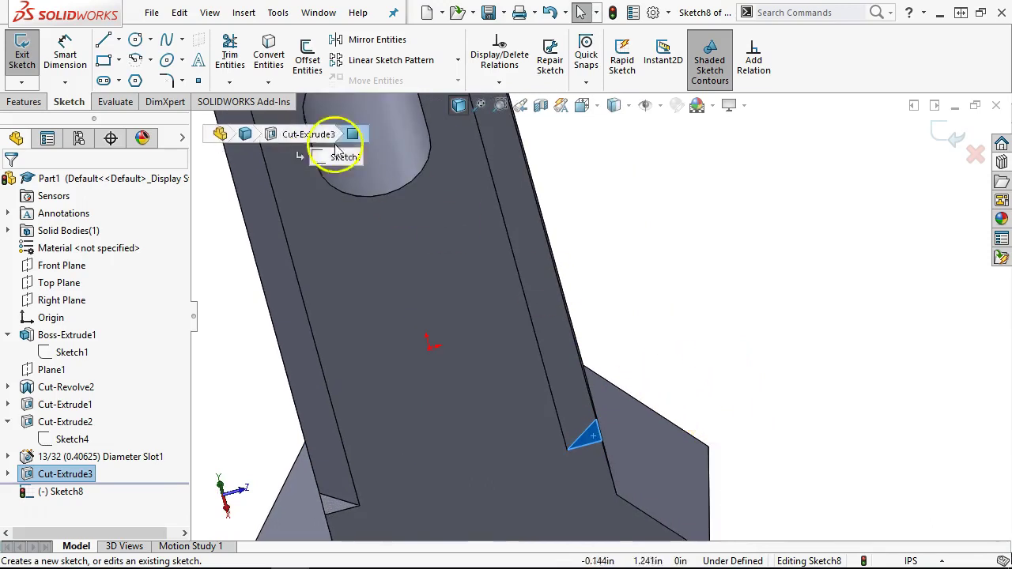
left_click(267, 52)
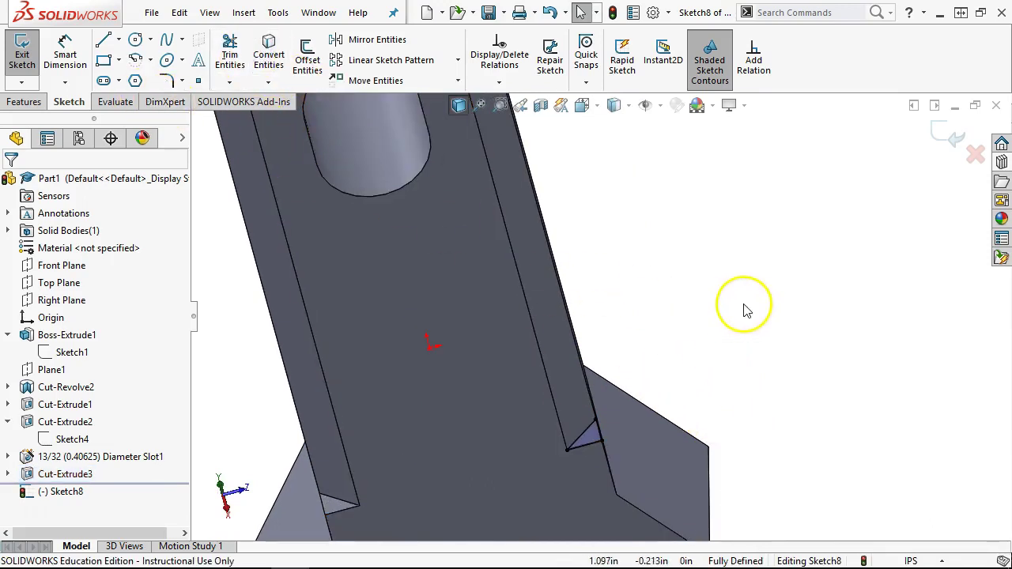
Revolve-cut the converted triangle 360° about its vertical line at the bar's side.
key("ctrl+8")
scroll(734, 422, "down", 5)
left_click(363, 121)
left_click(25, 102)
left_click(321, 65)
scroll(583, 319, "up", 1)
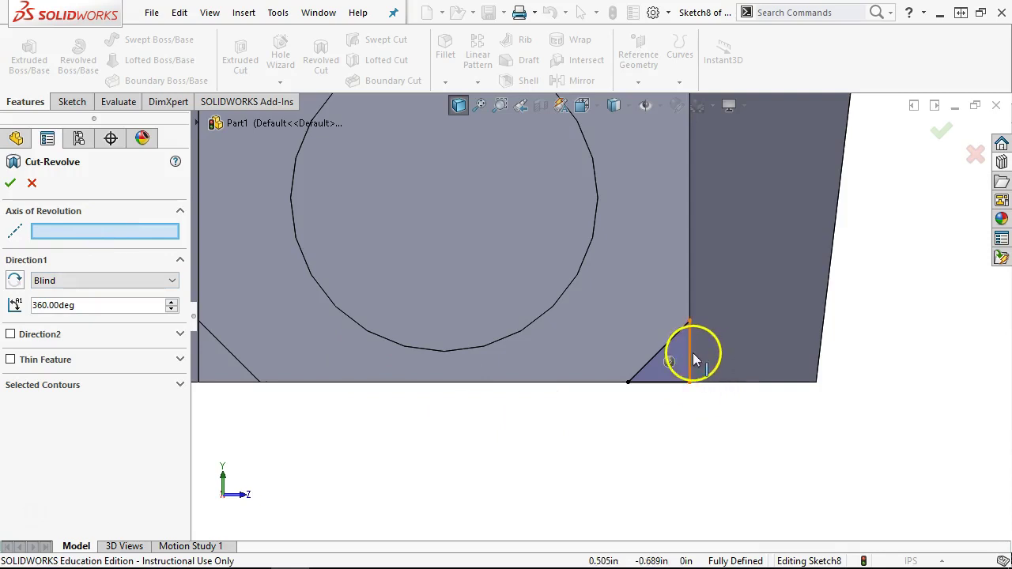
left_click(693, 352)
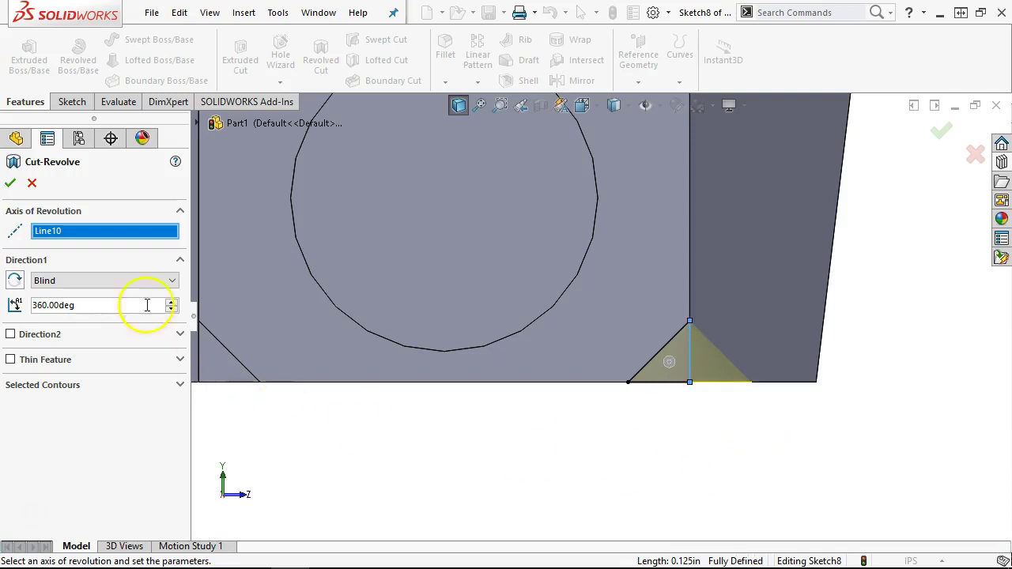
left_click(10, 182)
Start a sketch on the opposite chamfer's triangular end face and convert its outline into sketch lines.
scroll(420, 373, "up", 3)
middle_click_drag(420, 373, 654, 426)
scroll(653, 426, "down", 3)
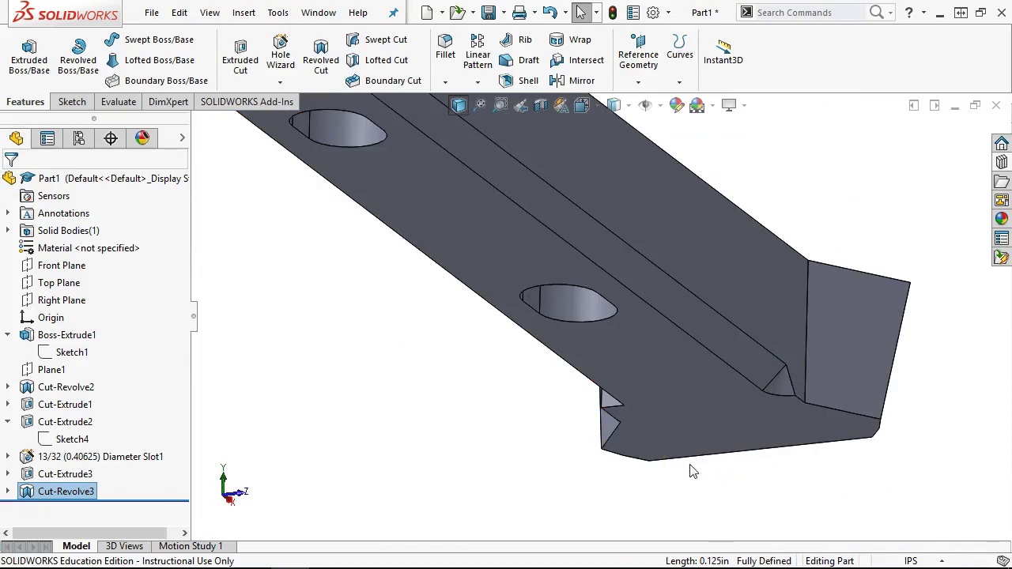
middle_click_drag(784, 422, 515, 434)
scroll(515, 434, "down", 3)
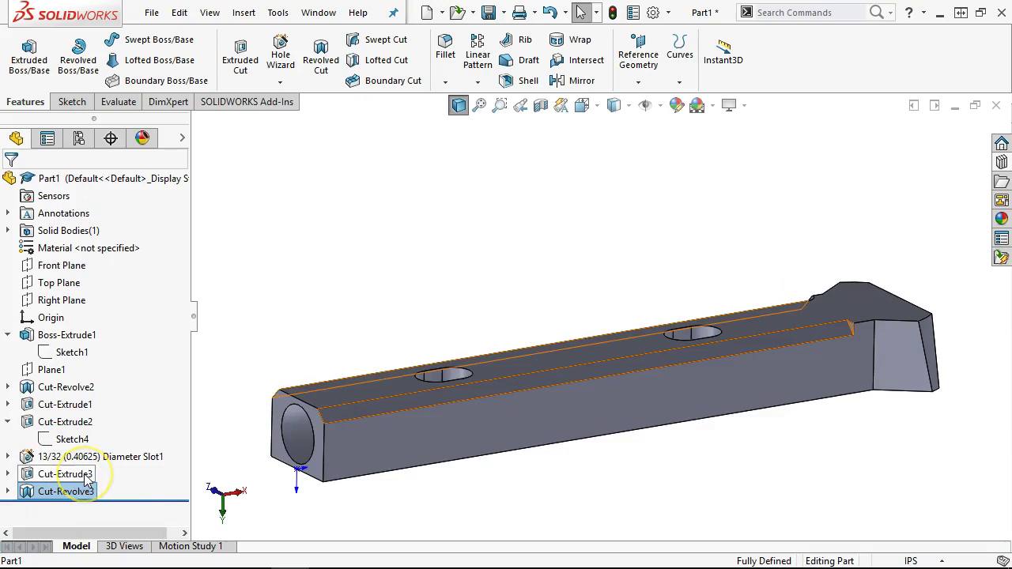
mouse_move(87, 477)
middle_click_drag(732, 379, 801, 338)
scroll(801, 339, "down", 5)
left_click(816, 283)
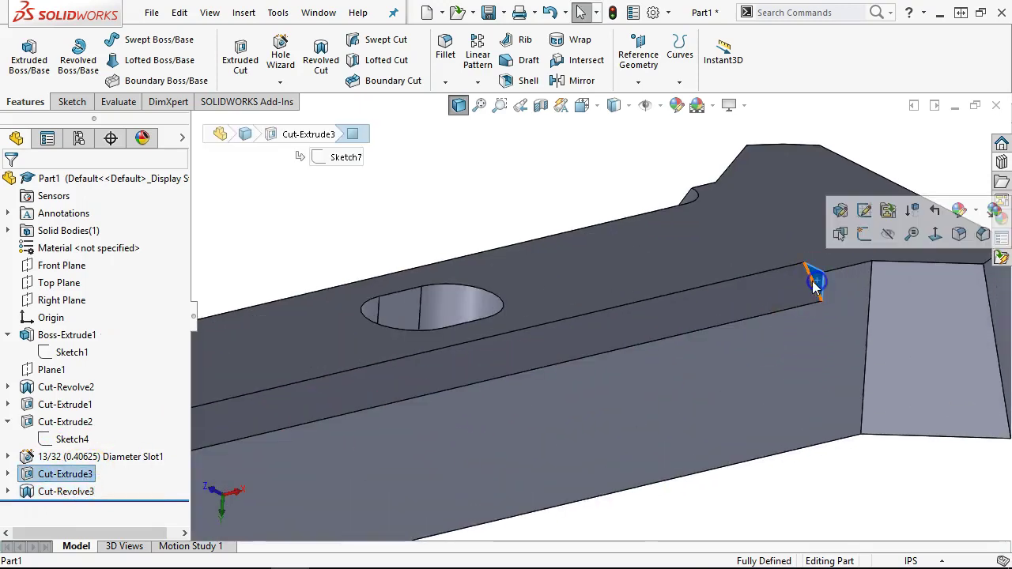
left_click(864, 239)
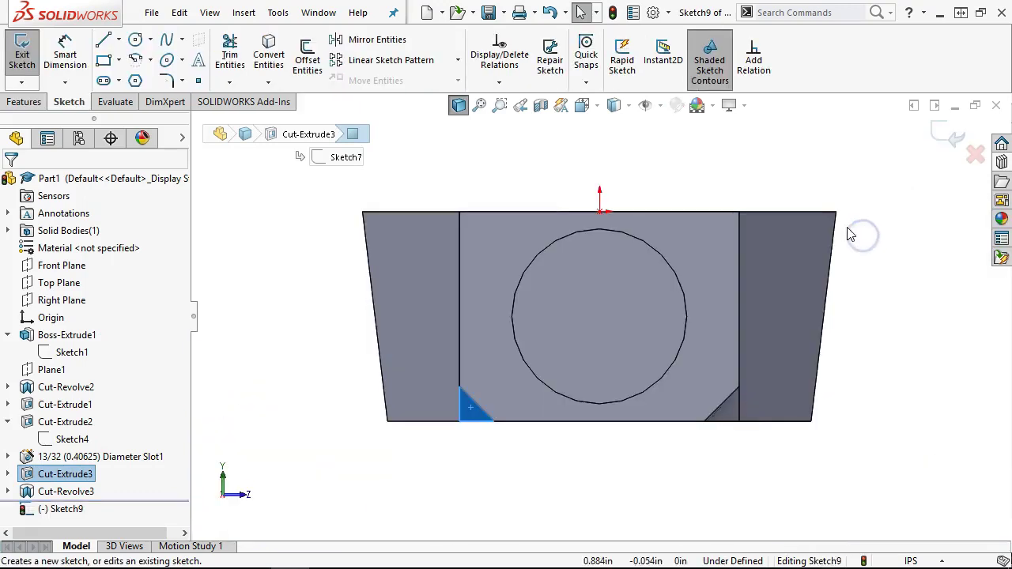
left_click(268, 45)
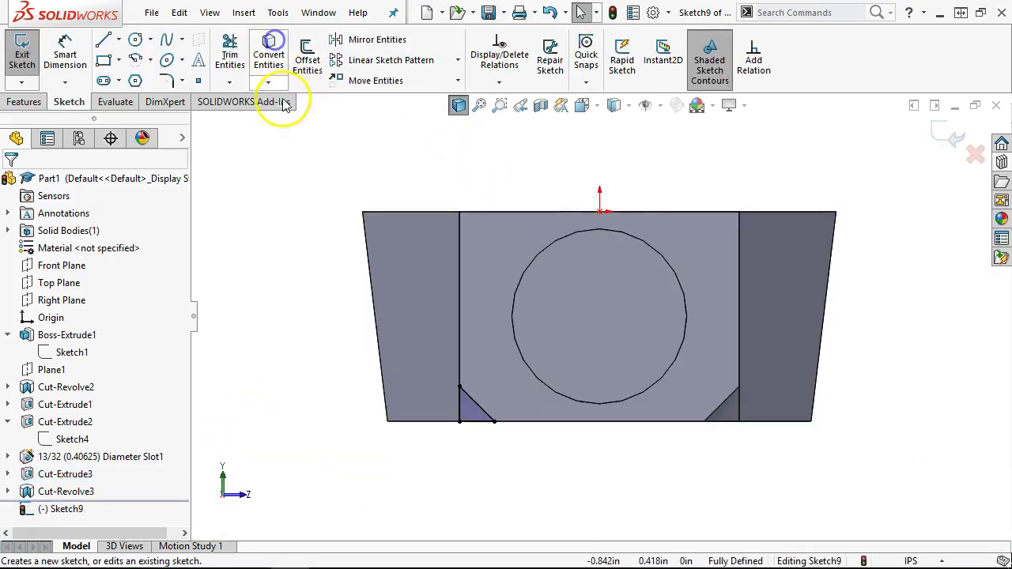
Revolve-cut the opposite triangle 360° about its vertical side line and show the part in isometric view.
left_click(24, 102)
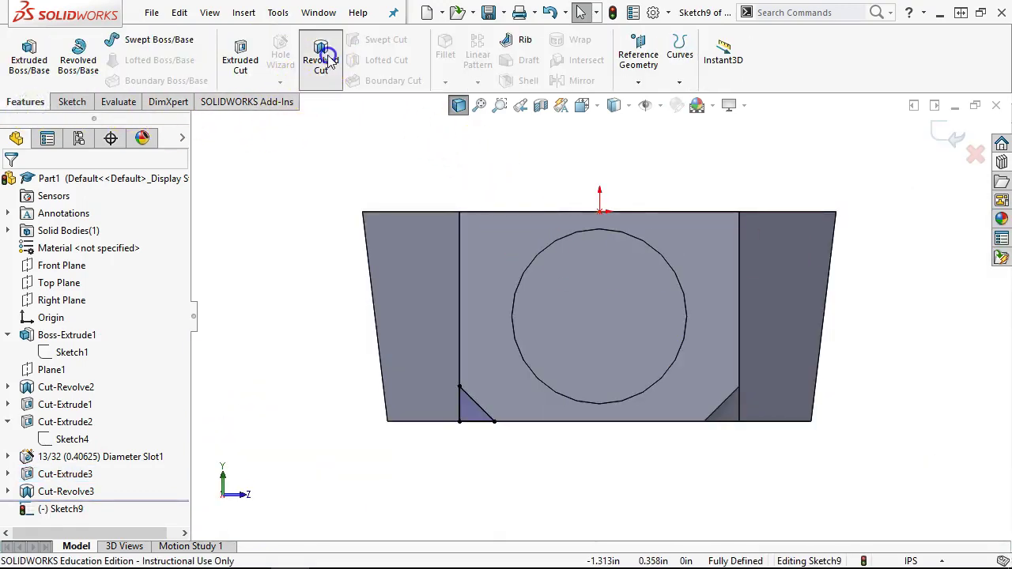
left_click(320, 63)
left_click(459, 412)
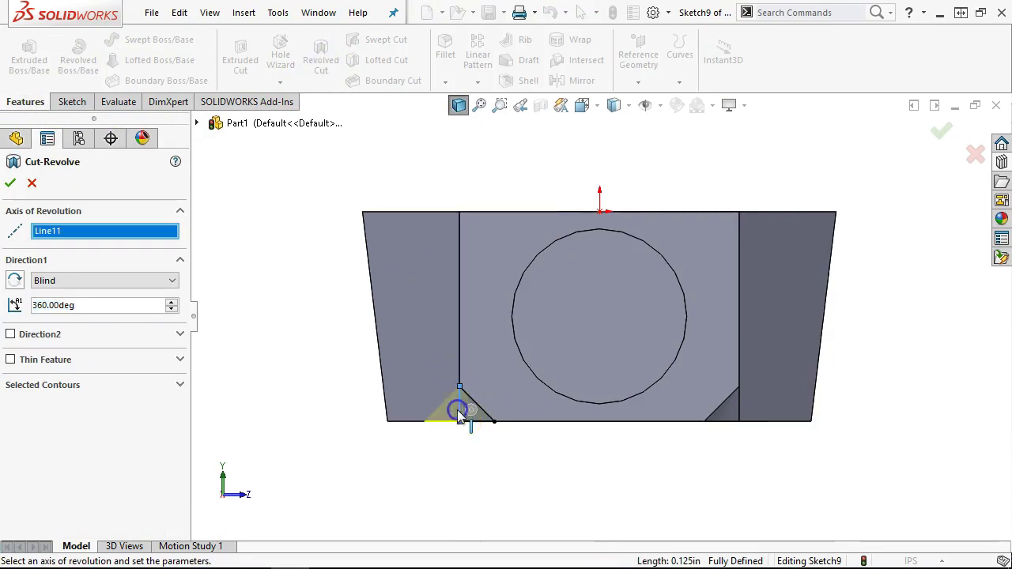
left_click(10, 183)
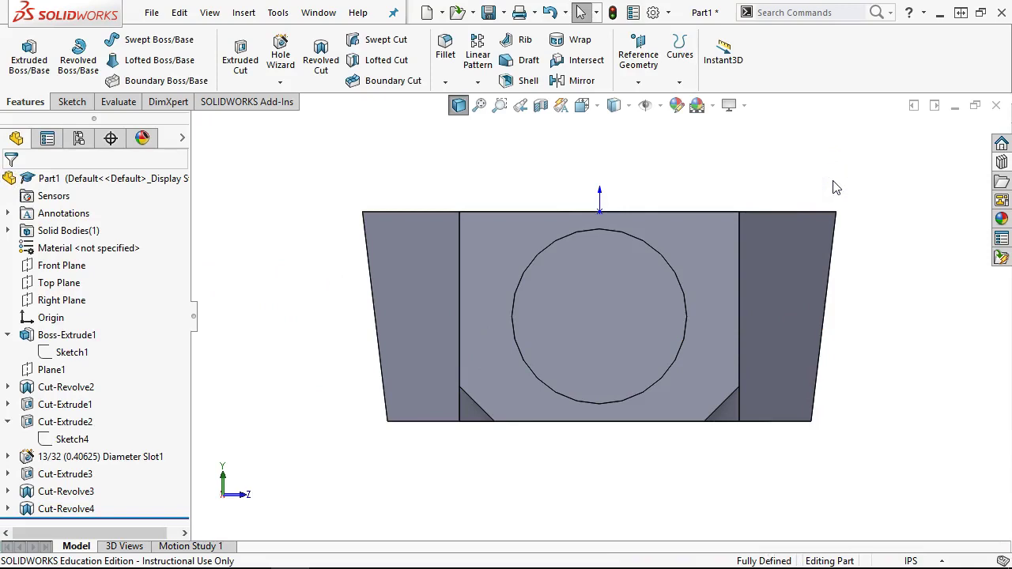
key("ctrl+7")
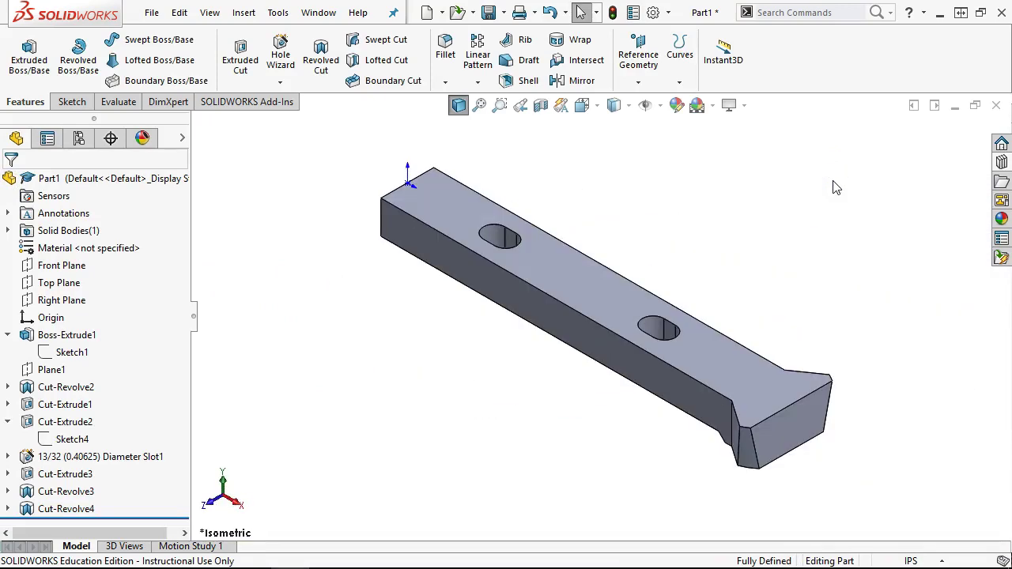
Save the part as "04 Locator" in the CRF folder on the E: drive.
key("ctrl+s")
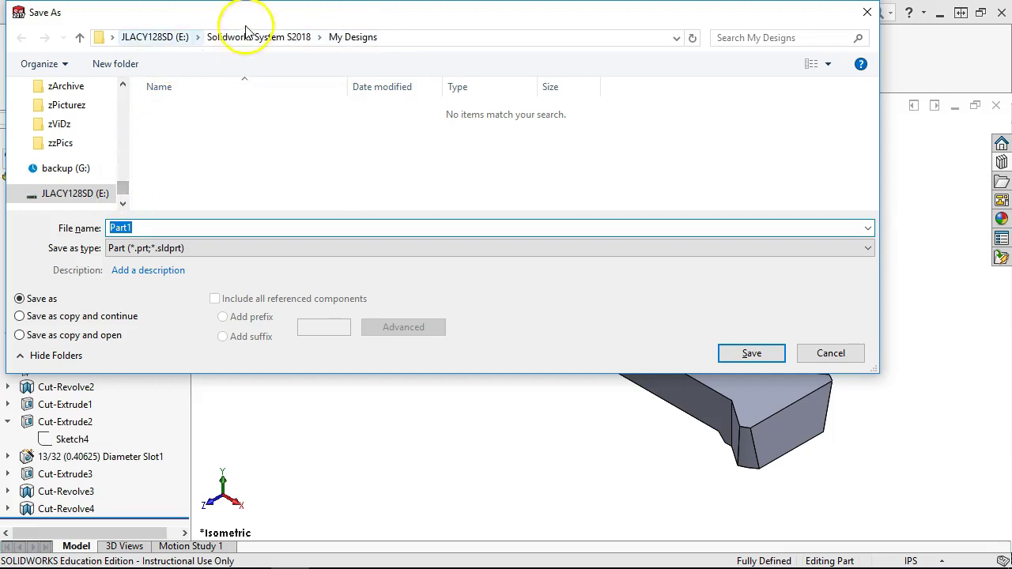
left_click(162, 37)
double_click(169, 132)
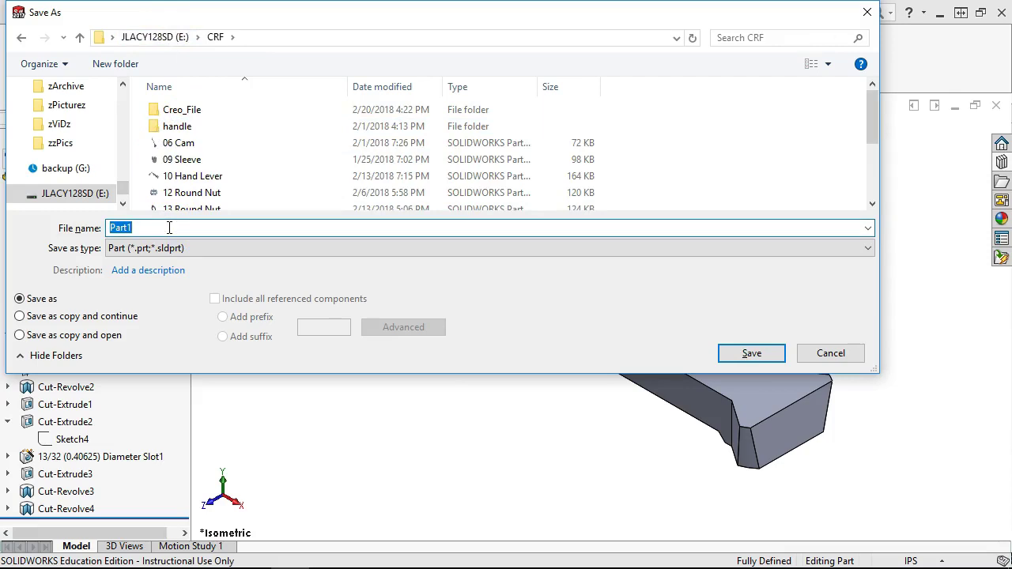
type("04 Locator")
left_click(761, 355)
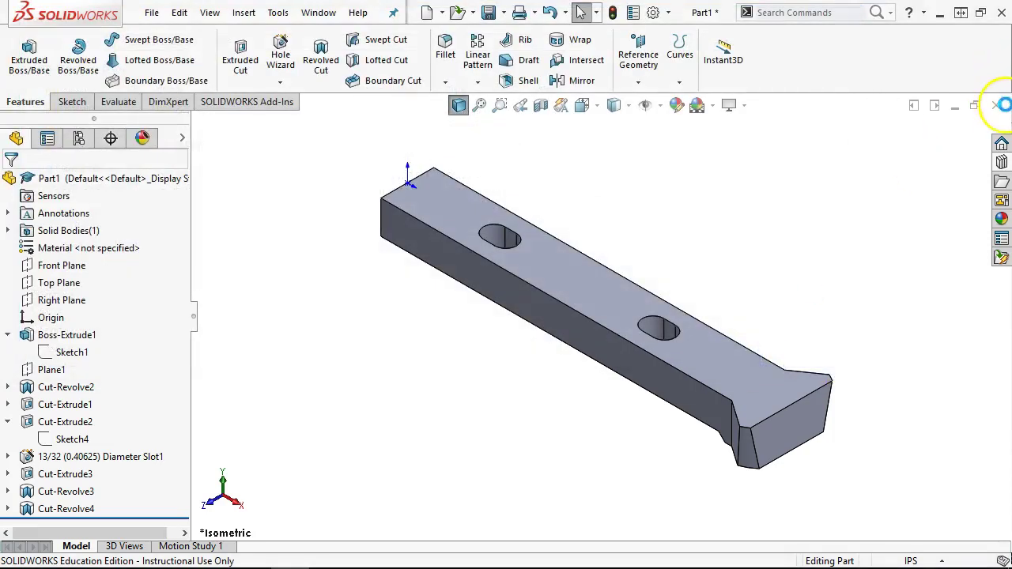
Switch to the Connecting Rod Fixture PDF in Adobe Acrobat and examine its part drawings.
key("alt+Tab")
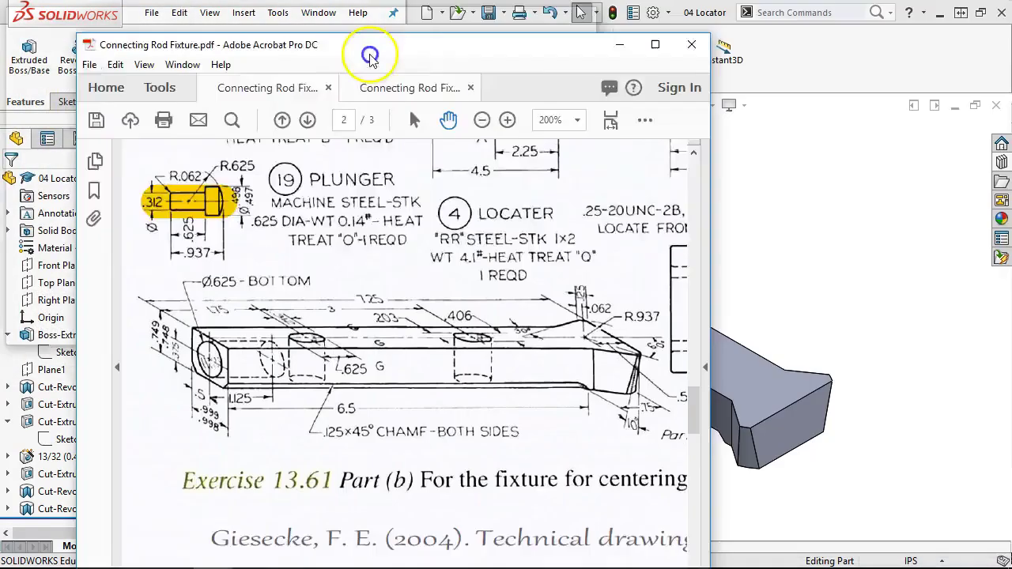
left_click_drag(371, 60, 294, 23)
left_click(527, 23)
mouse_move(702, 171)
left_mouse_down()
mouse_move(375, 321)
mouse_move(339, 413)
mouse_move(337, 512)
left_mouse_up()
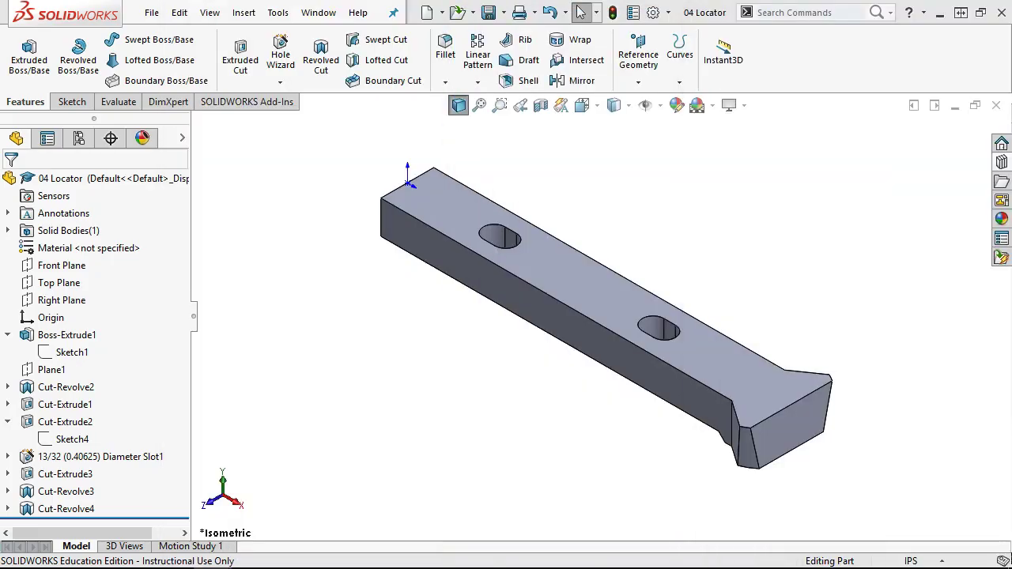
Close the finished locator in SOLIDWORKS and create a new part from the Part inch template.
left_click(994, 106)
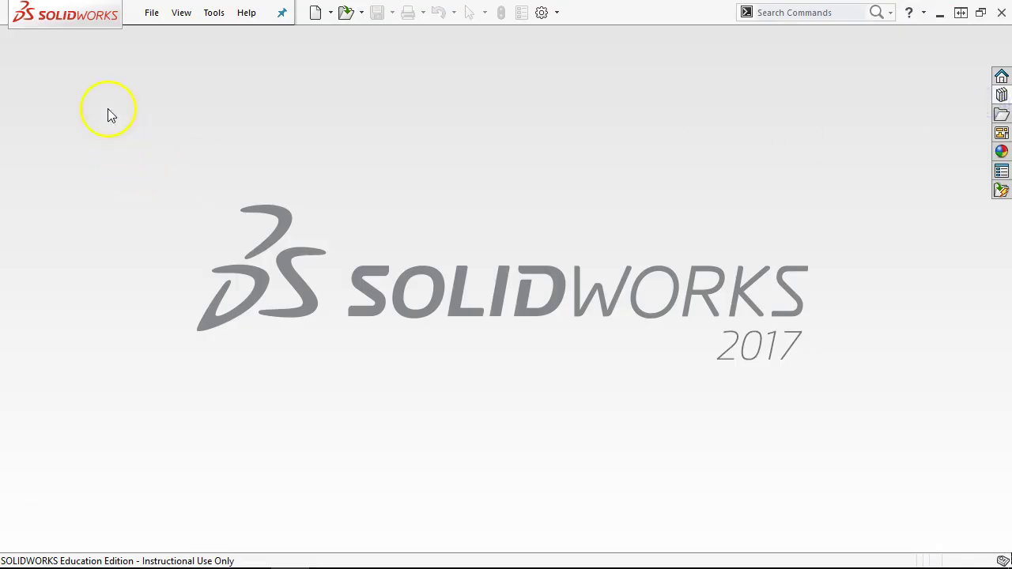
left_click(153, 14)
left_click(162, 37)
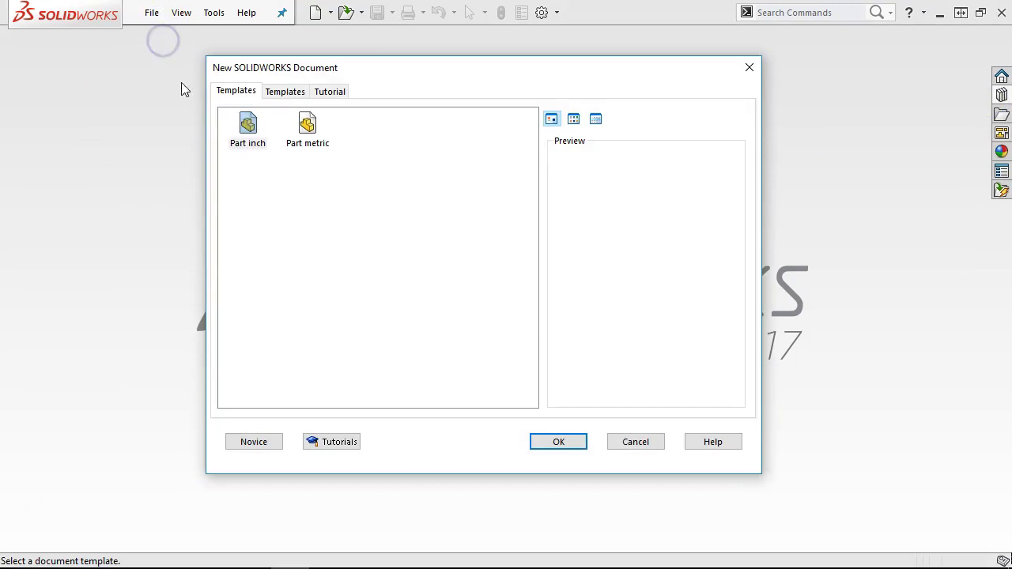
double_click(245, 130)
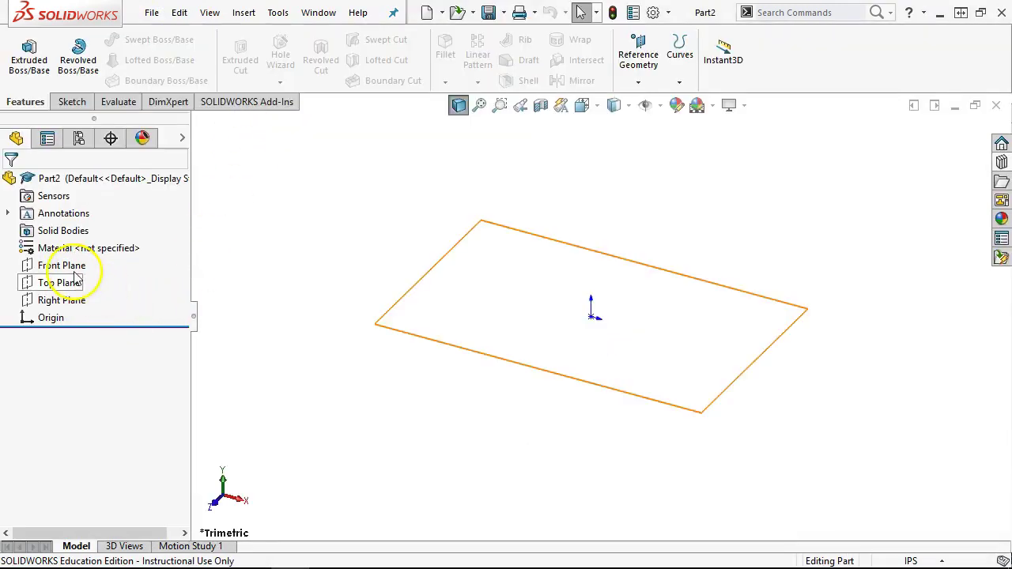
Sketch a corner rectangle about 6.86 in wide on the Front Plane, starting at the origin and extending up and to the right.
left_click(127, 265)
left_click(85, 246)
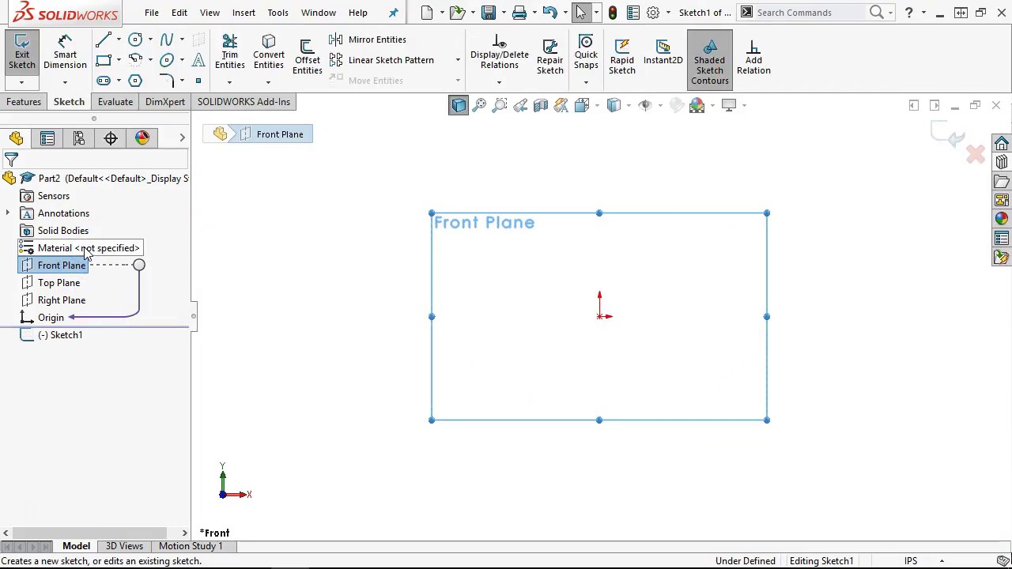
left_click(104, 60)
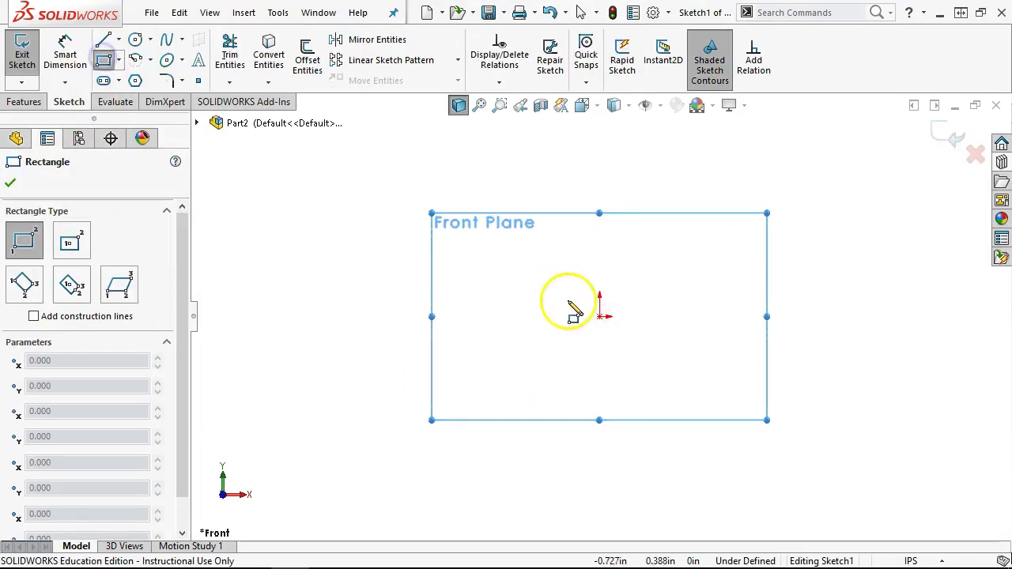
left_click(601, 316)
left_click(926, 158)
Dimension the rectangle's lower edge as 24.875 in.
right_click(793, 207)
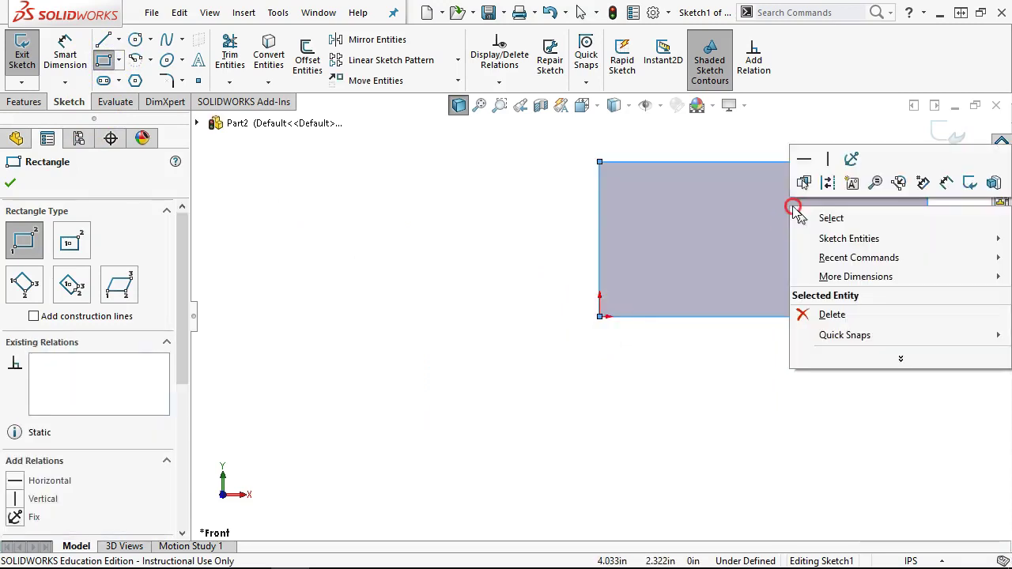
left_click(946, 182)
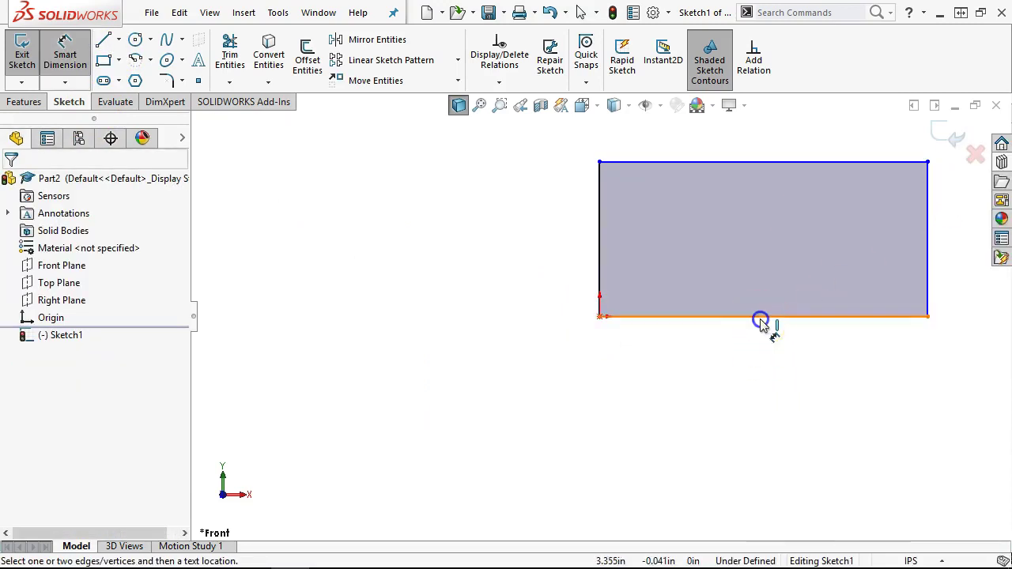
left_click(760, 322)
left_click(752, 368)
type("24")
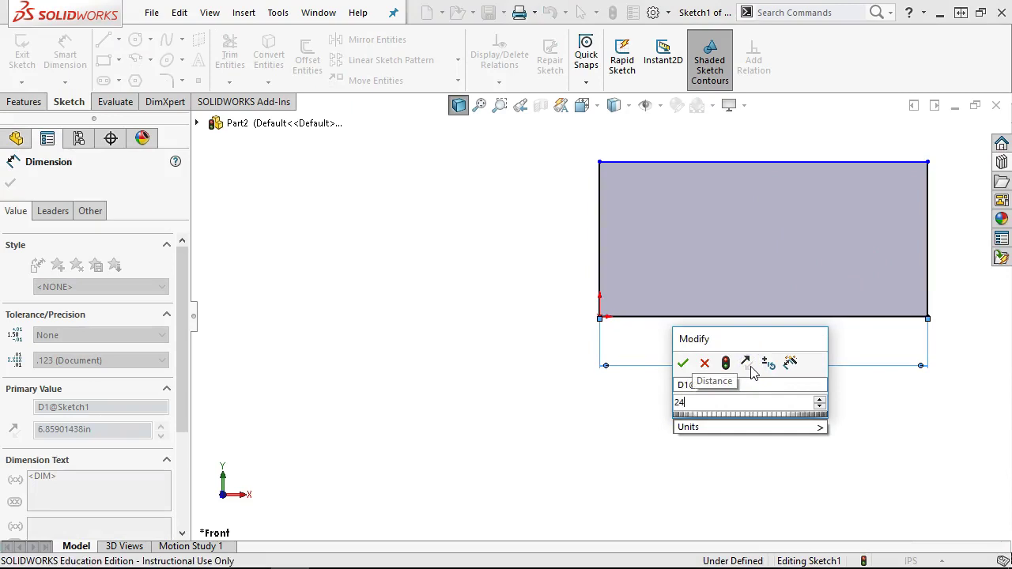
type(".875")
key("Return")
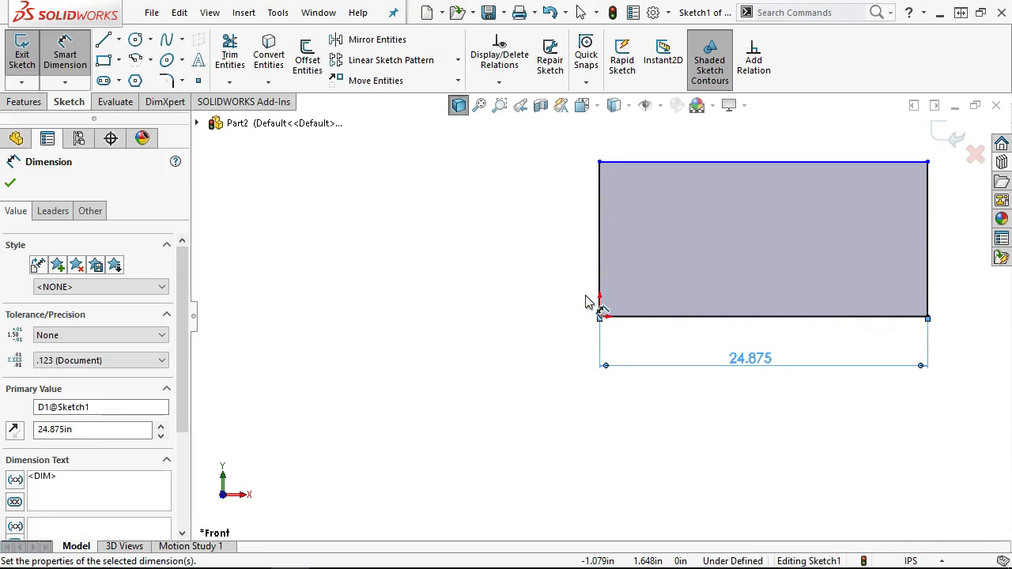
Dimension the rectangle's left edge as 9.875 in.
left_click(601, 272)
left_click(525, 275)
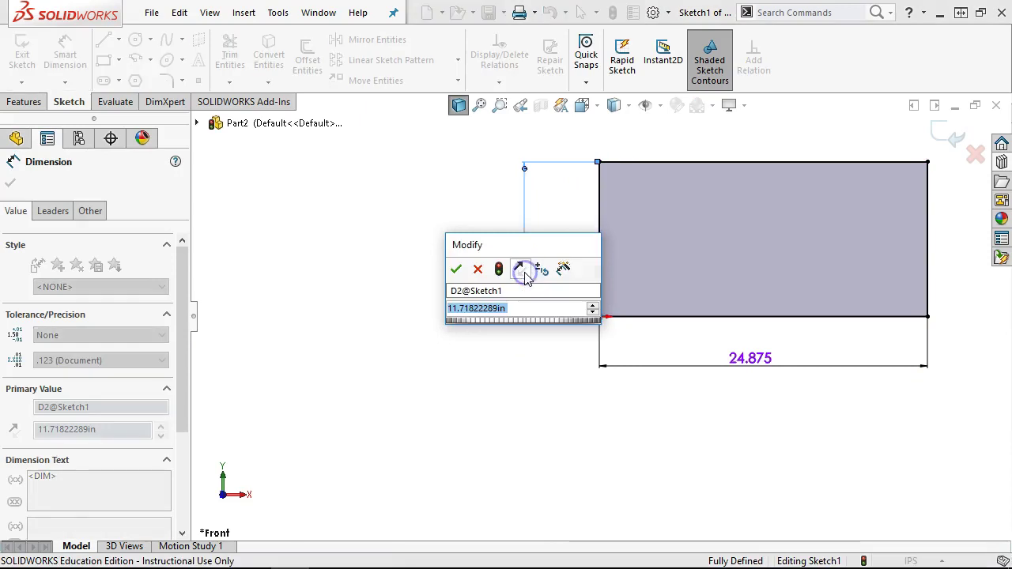
type("9.875")
key("Return")
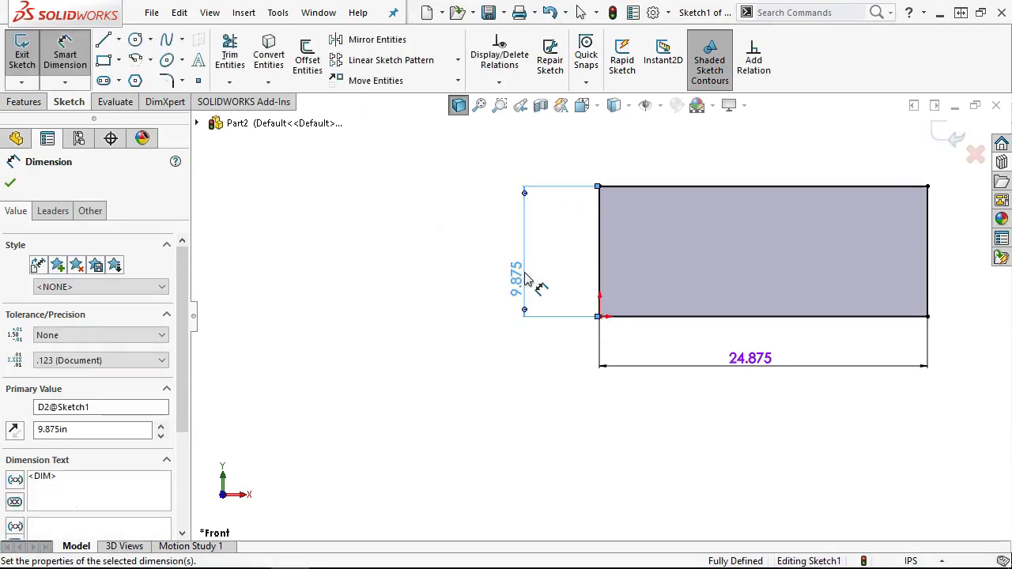
scroll(865, 222, "down", 3)
scroll(868, 315, "down", 2)
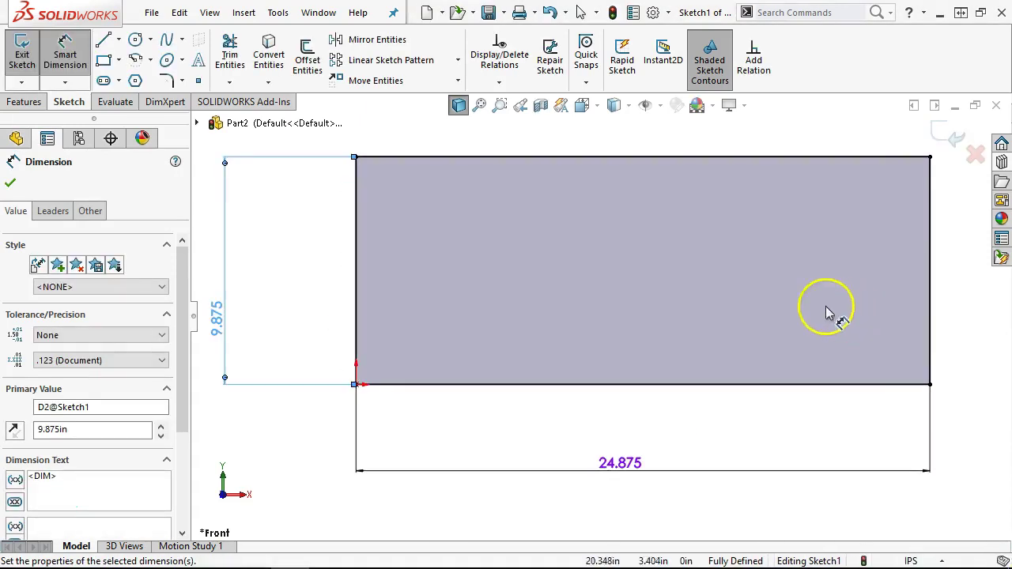
scroll(824, 305, "up", 2)
End dimensioning and move the 24.875 in width dimension closer to the rectangle's lower edge.
right_click(731, 163)
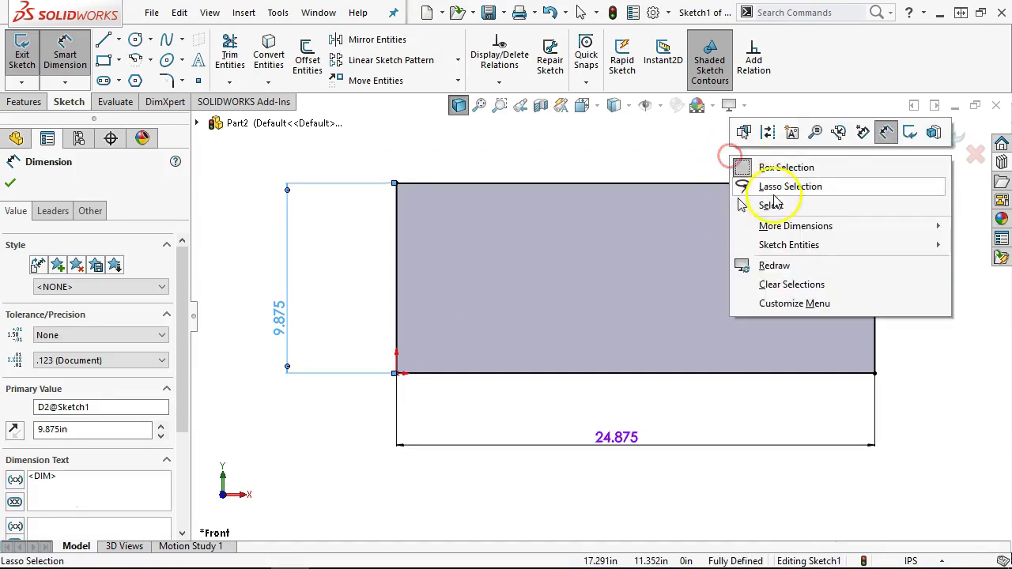
left_click(777, 203)
left_click_drag(632, 445, 644, 396)
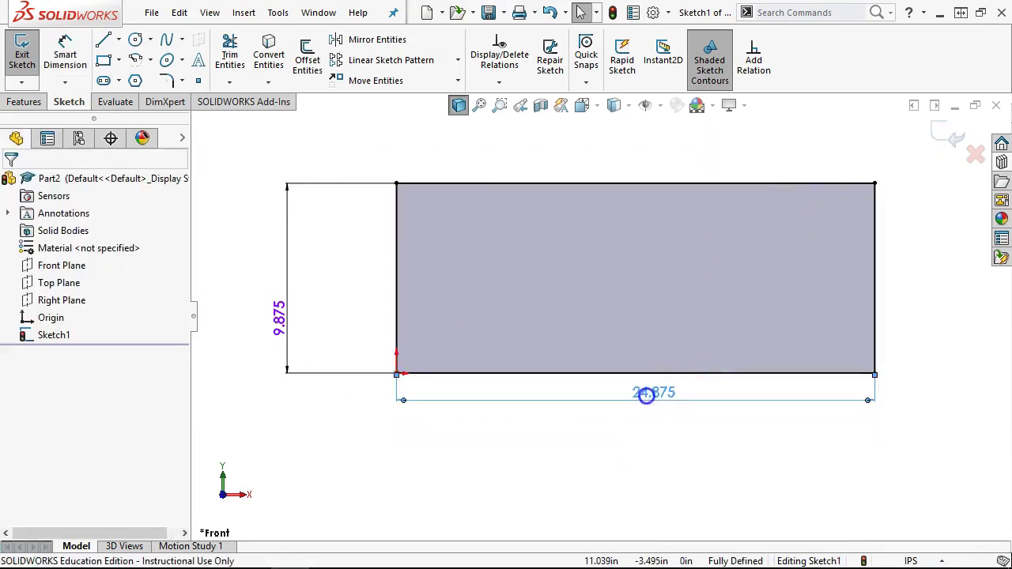
Move the 9.875 in dimension closer to the rectangle and sketch a horizontal line across it about 1.8 in below the upper edge.
left_click_drag(276, 321, 358, 275)
left_click(278, 237)
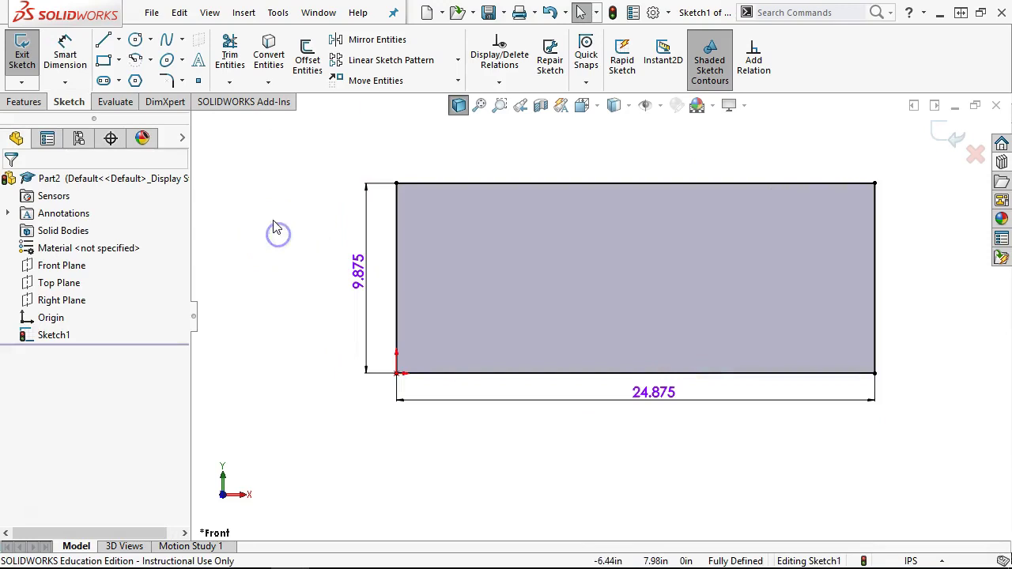
left_click(103, 40)
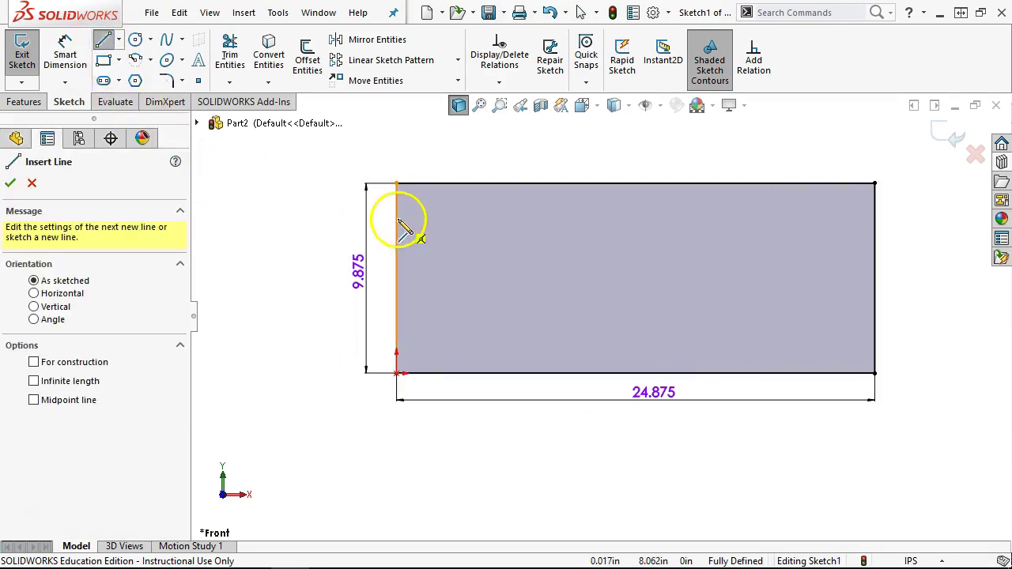
left_click(397, 218)
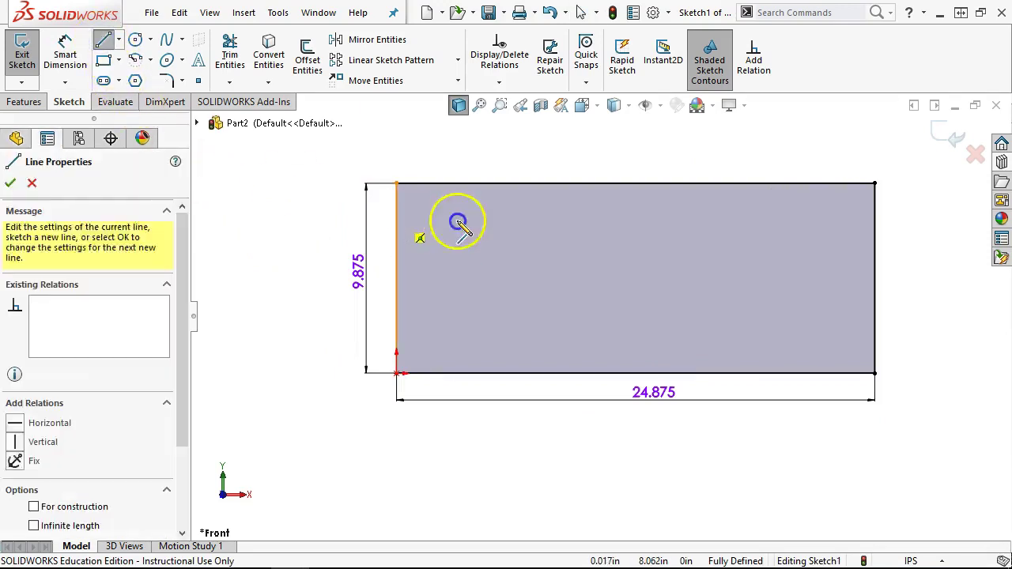
left_click(873, 218)
right_click(666, 163)
left_click(698, 171)
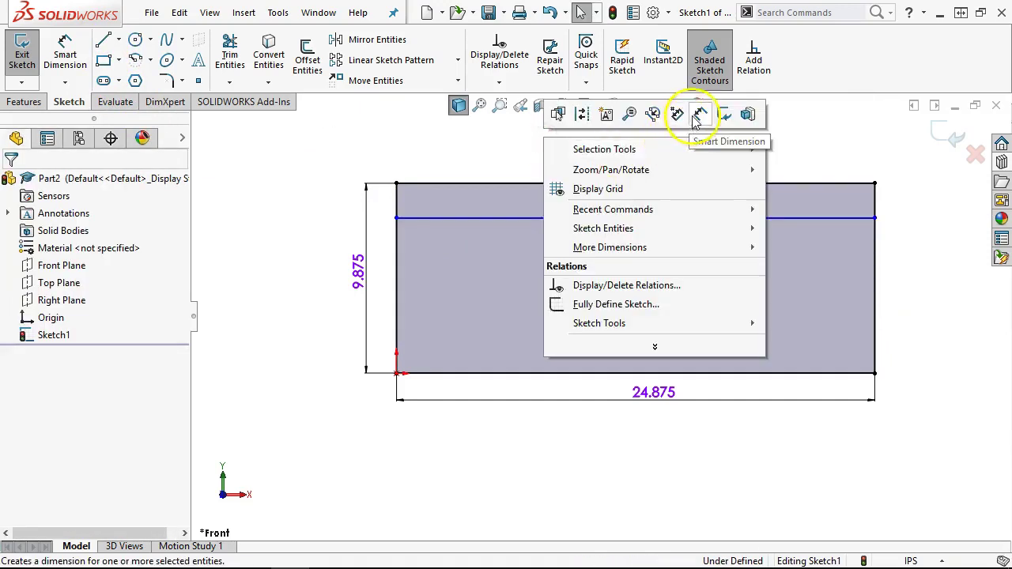
Dimension the horizontal line 1 in below the rectangle's upper edge.
left_click(677, 114)
left_click(419, 218)
left_click(420, 187)
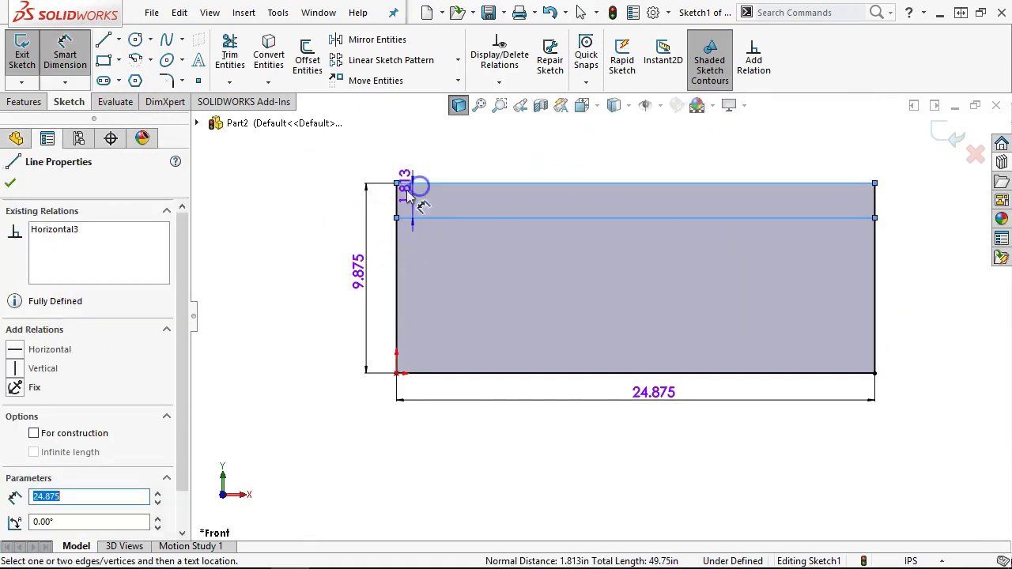
left_click(388, 198)
type("1.")
key("Return")
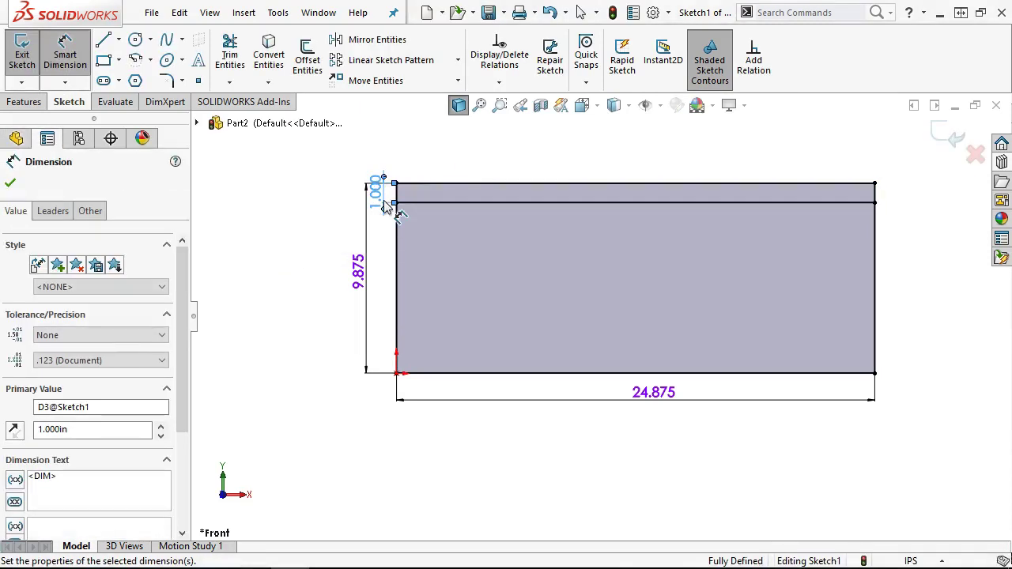
right_click(486, 163)
left_click(527, 211)
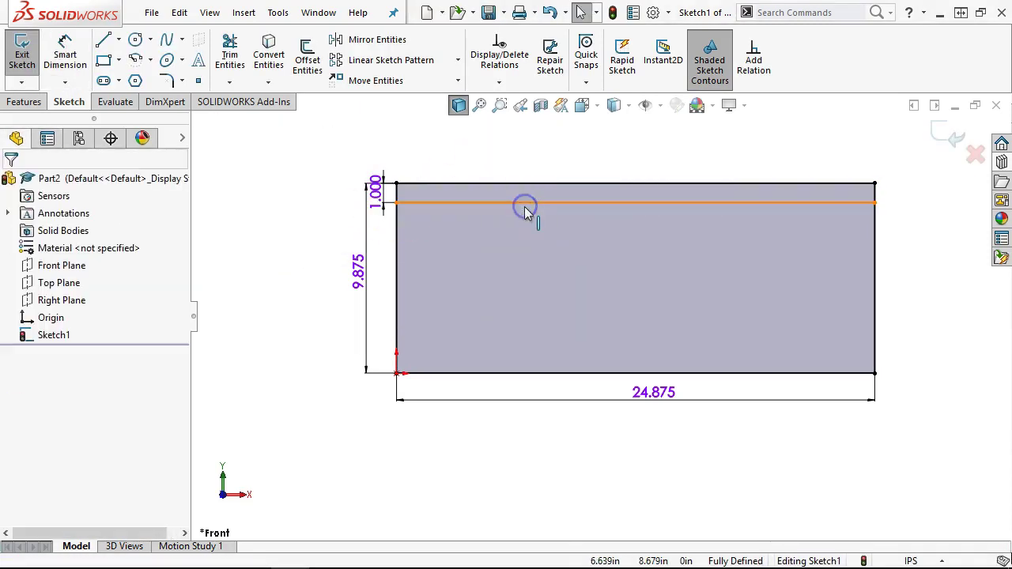
left_click(463, 215)
Sketch a vertical line from the rectangle's upper edge to its lower edge, about 5.6 in from the left edge.
left_click(102, 40)
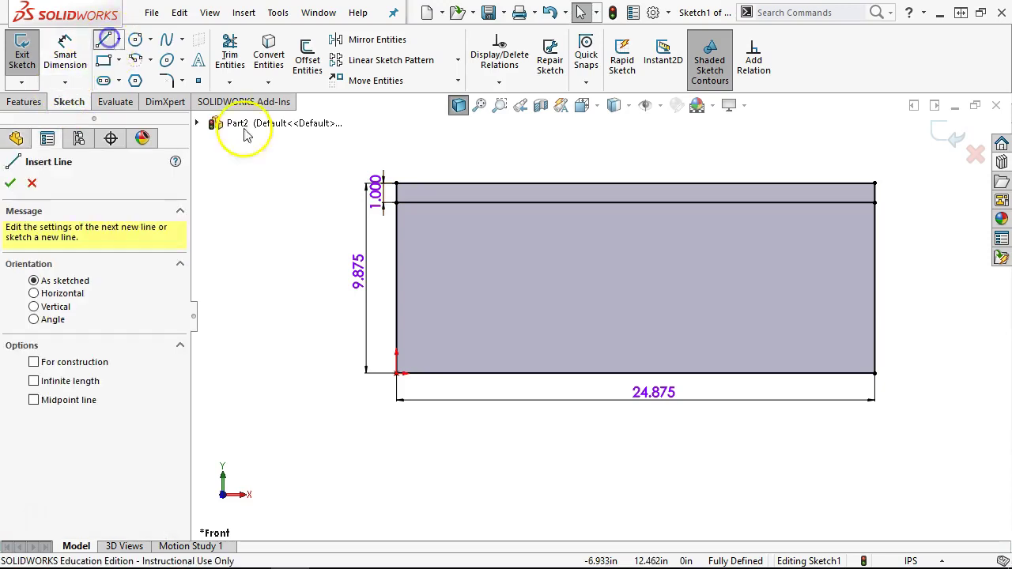
left_click(507, 188)
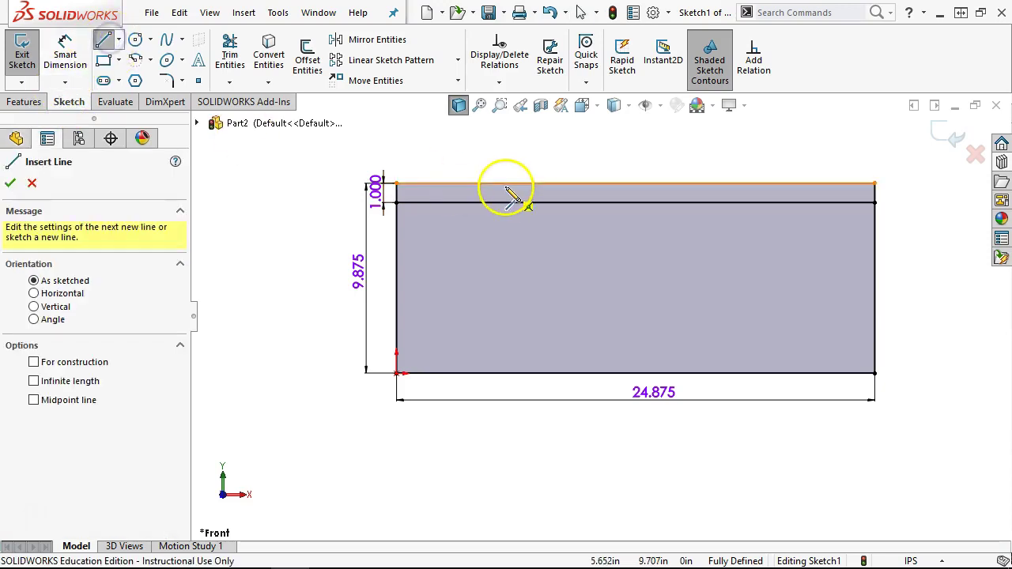
left_click(504, 373)
Dimension the vertical line 4.5 in from the rectangle's left edge.
right_click(554, 152)
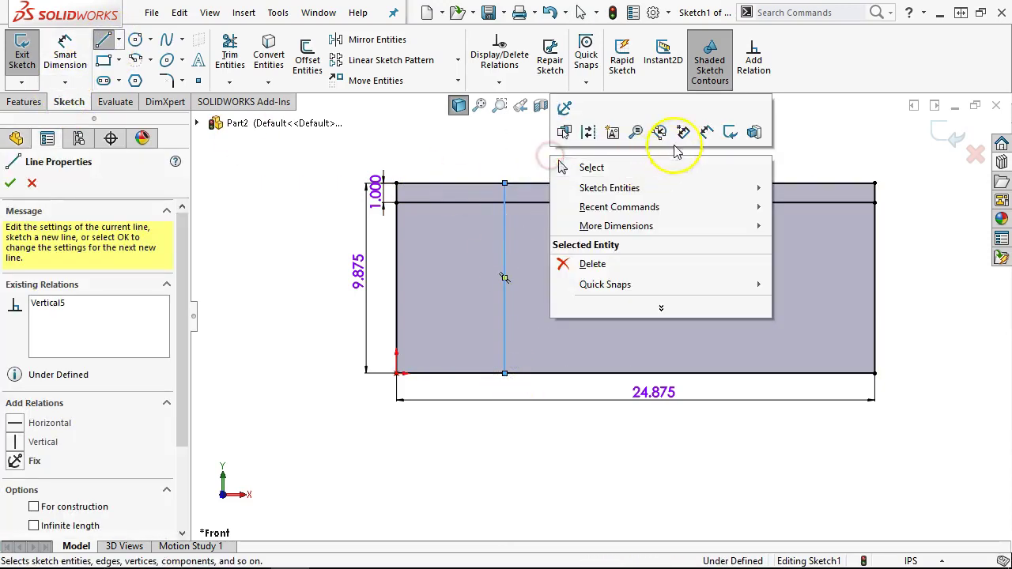
left_click(714, 134)
left_click(512, 248)
left_click(397, 260)
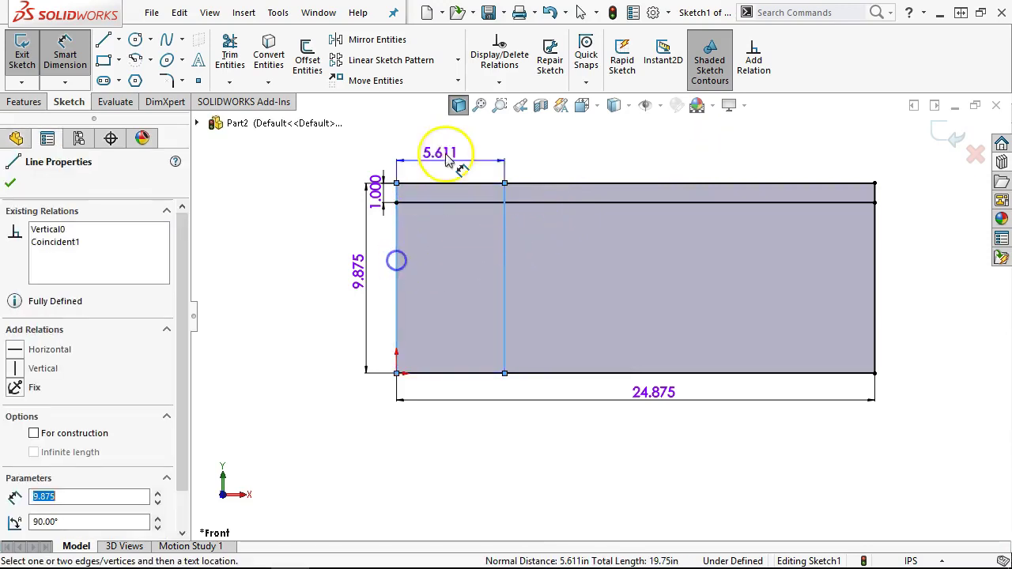
left_click(447, 157)
type("4.5")
key("Return")
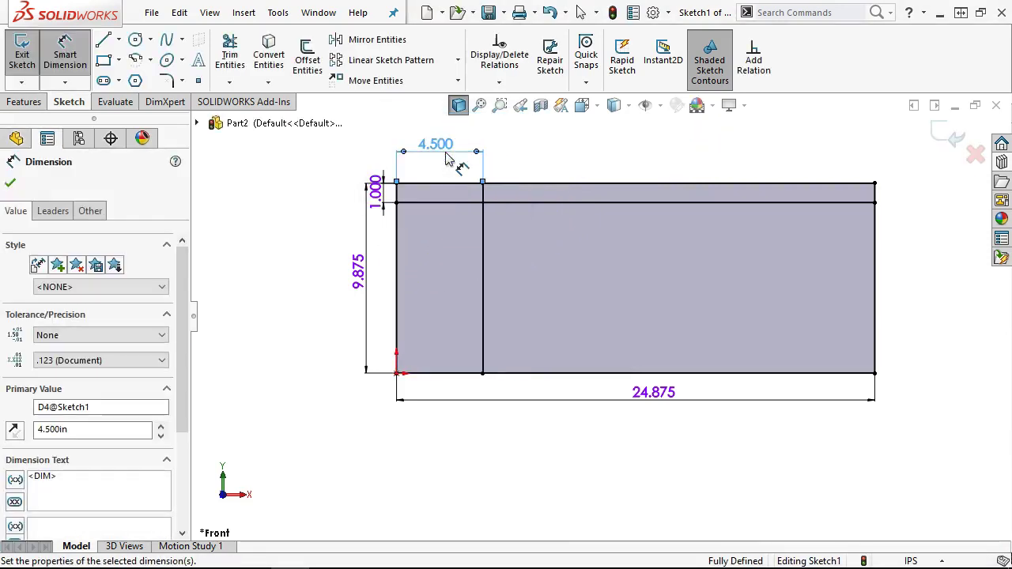
right_click(537, 140)
left_click(549, 187)
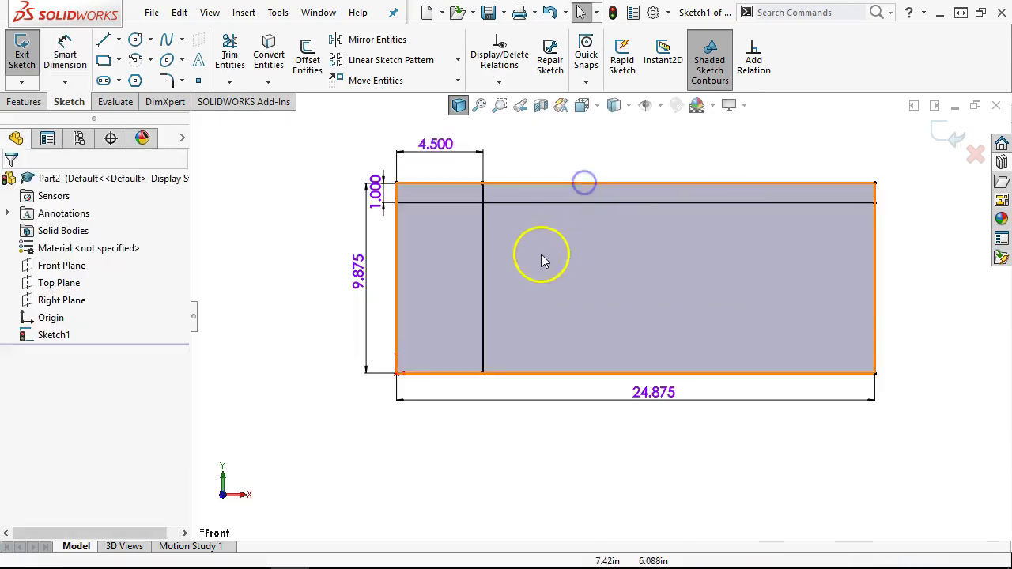
Sketch two concentric circles where the inner lines cross: a 1 in radius one reaching the upper edge and a smaller one about 0.52 in in radius.
scroll(528, 259, "down", 1)
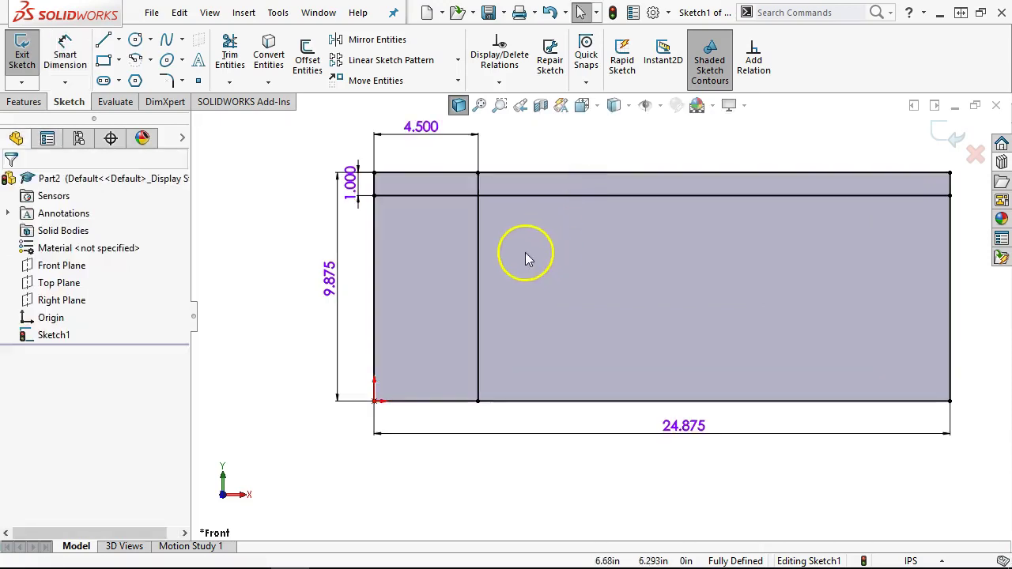
left_click(135, 39)
left_click(478, 195)
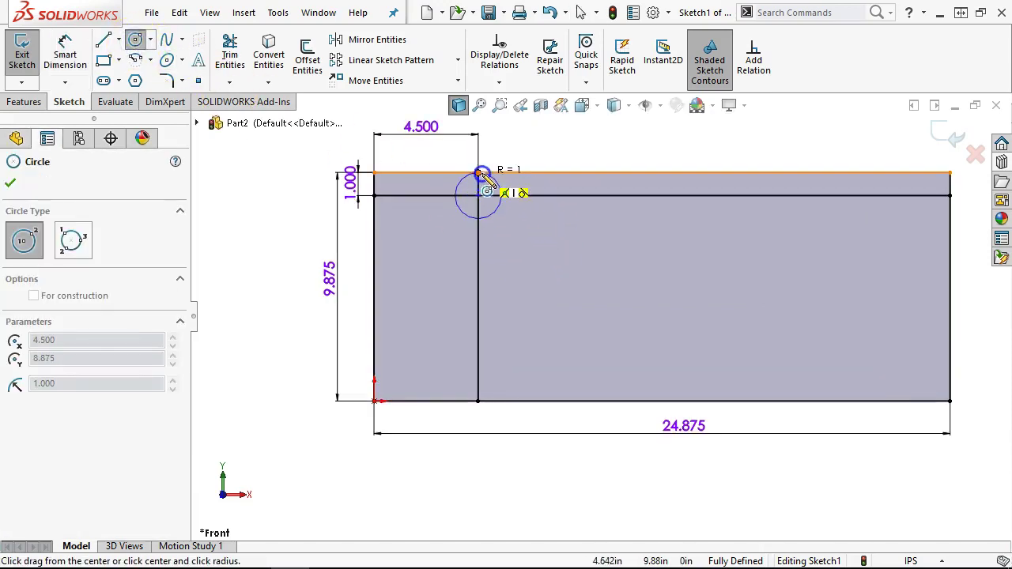
left_click(502, 188)
left_click(477, 195)
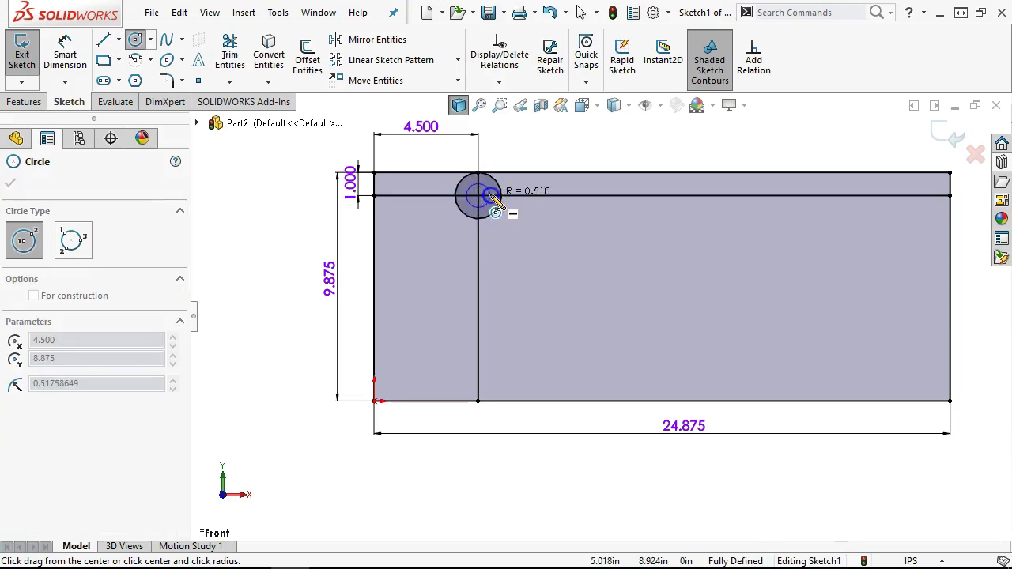
left_click(498, 193)
right_click(559, 155)
left_click(589, 163)
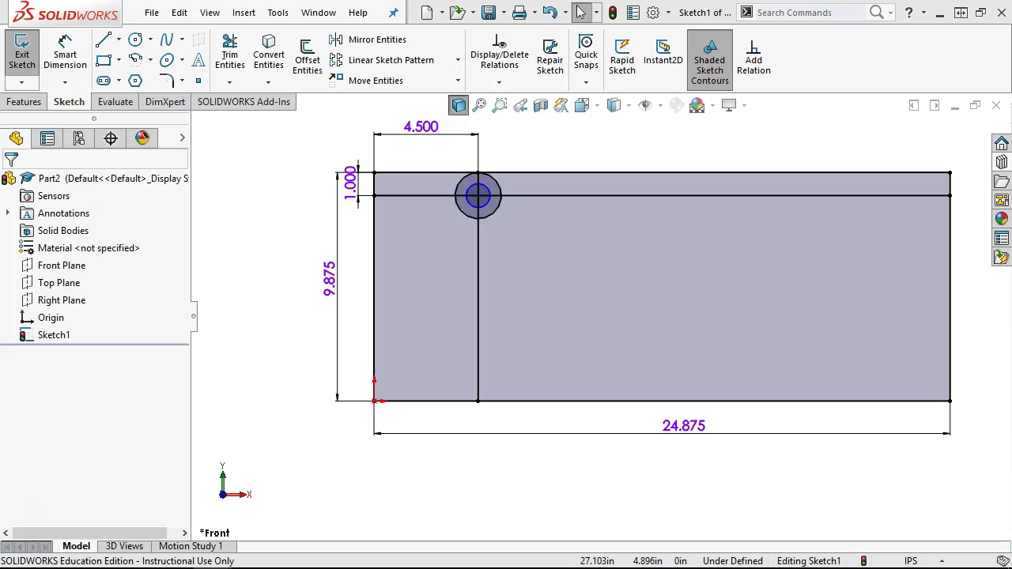
Switch to Connecting Rod Fixture.pdf in Adobe Acrobat and examine the body's views for the upper hole's diameter.
key("alt+Tab")
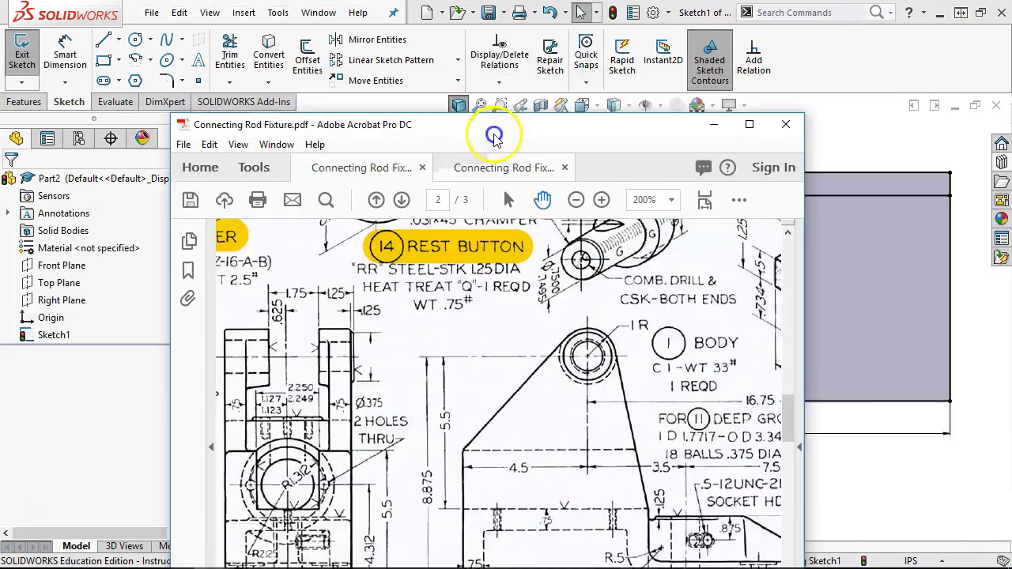
left_click_drag(415, 313, 484, 279)
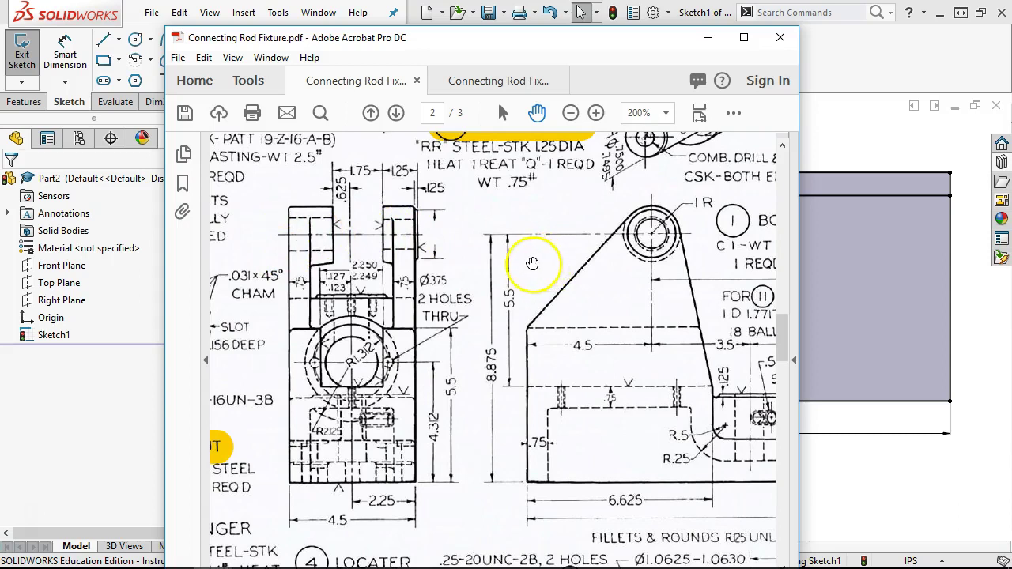
left_click_drag(552, 338, 513, 246)
scroll(530, 343, "down", 4)
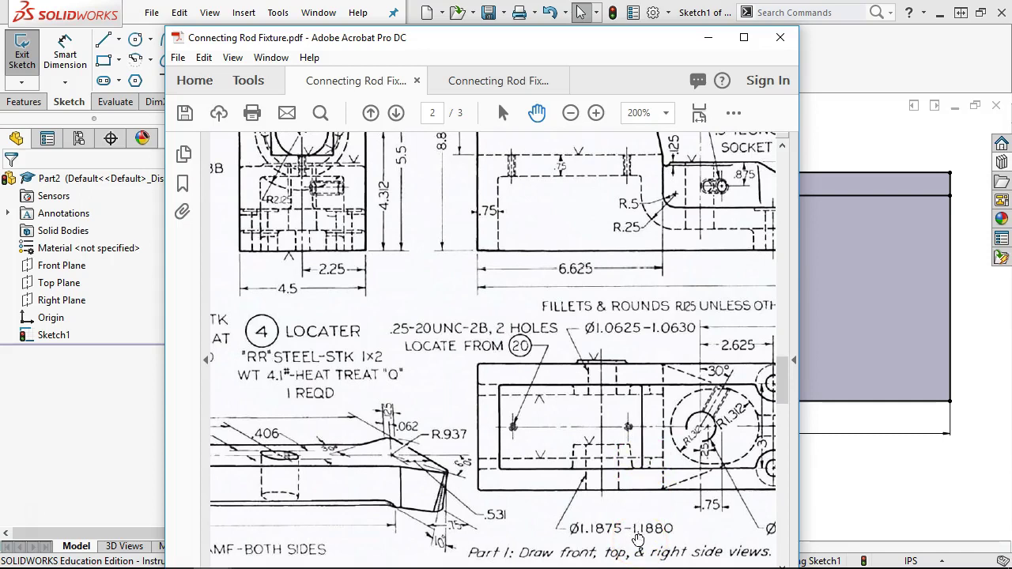
scroll(590, 441, "up", 5)
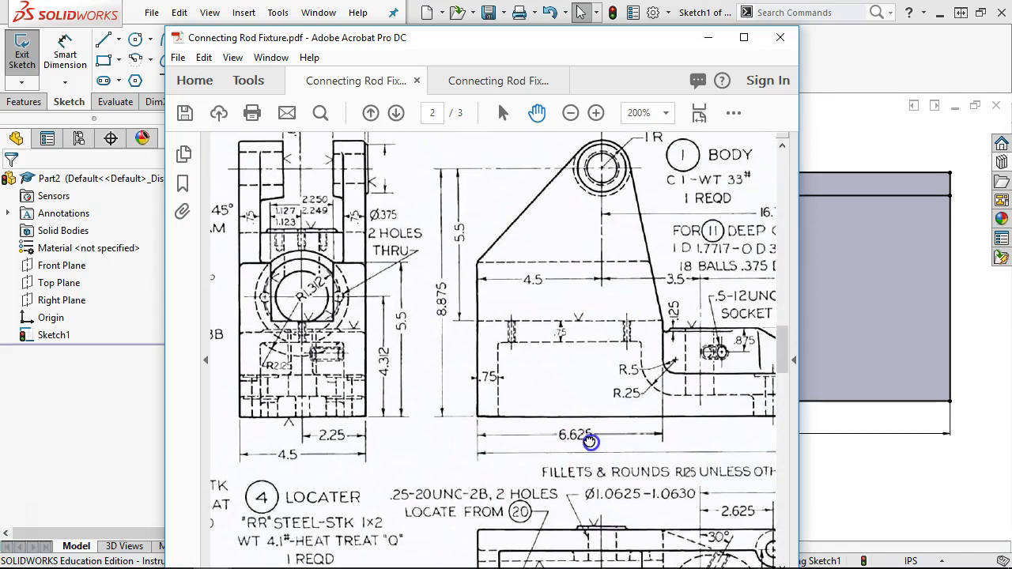
left_click_drag(589, 441, 596, 387)
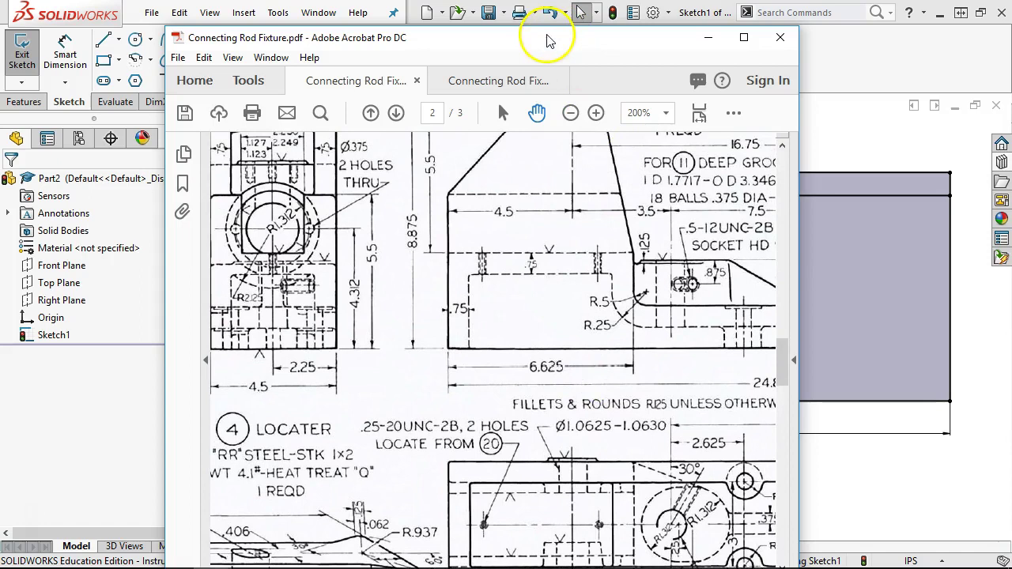
left_click(708, 37)
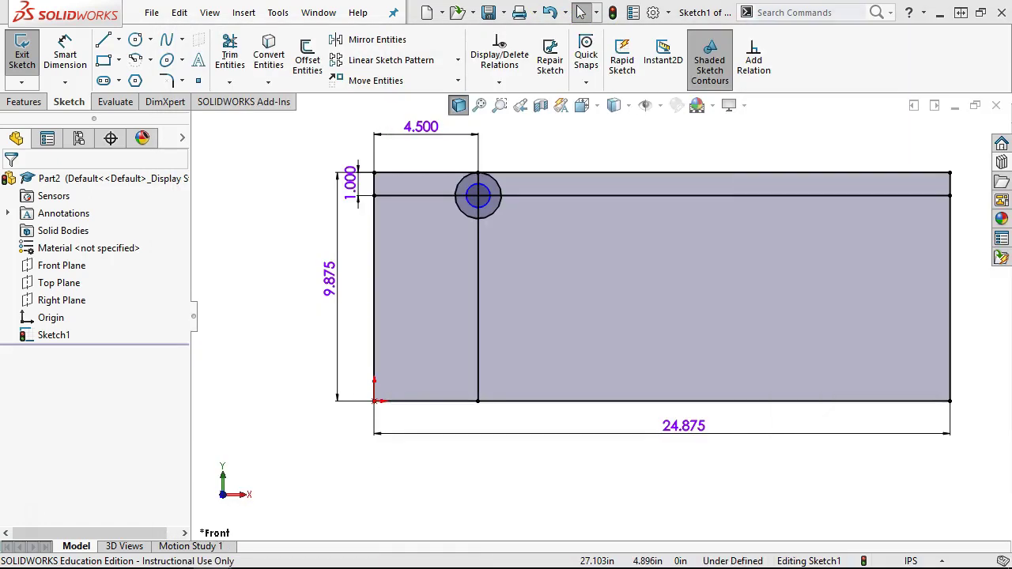
Back in the SOLIDWORKS sketch, dimension the inner circle with a diameter of 1.1875 in.
left_click(66, 55)
scroll(521, 213, "down", 4)
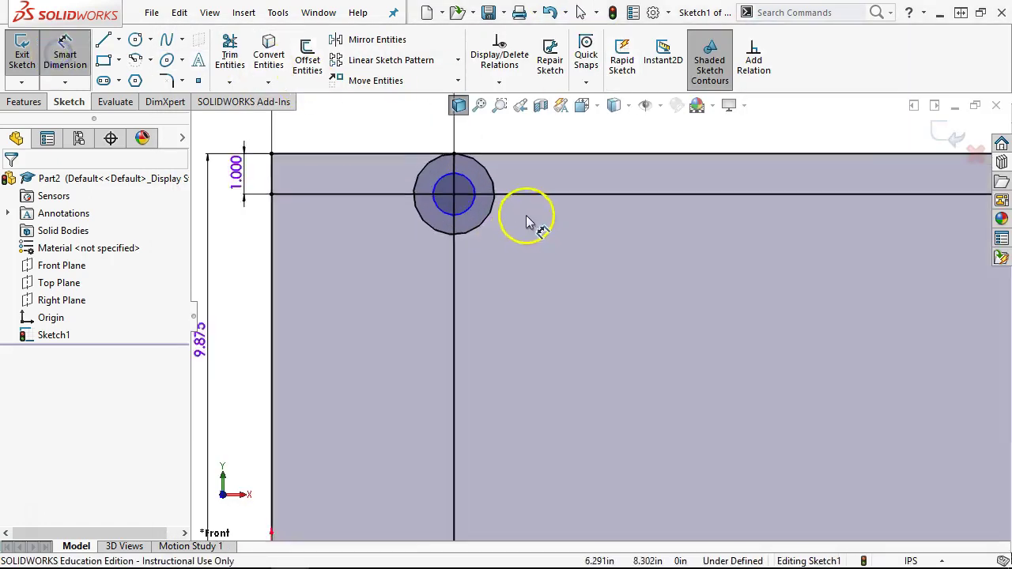
left_click(471, 196)
scroll(533, 192, "up", 4)
left_click(581, 189)
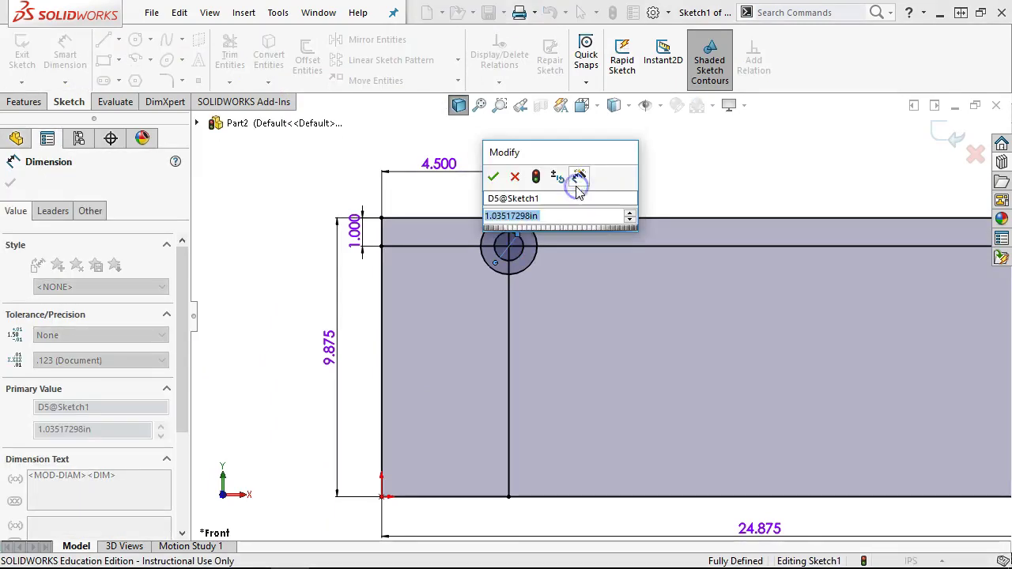
type("1.")
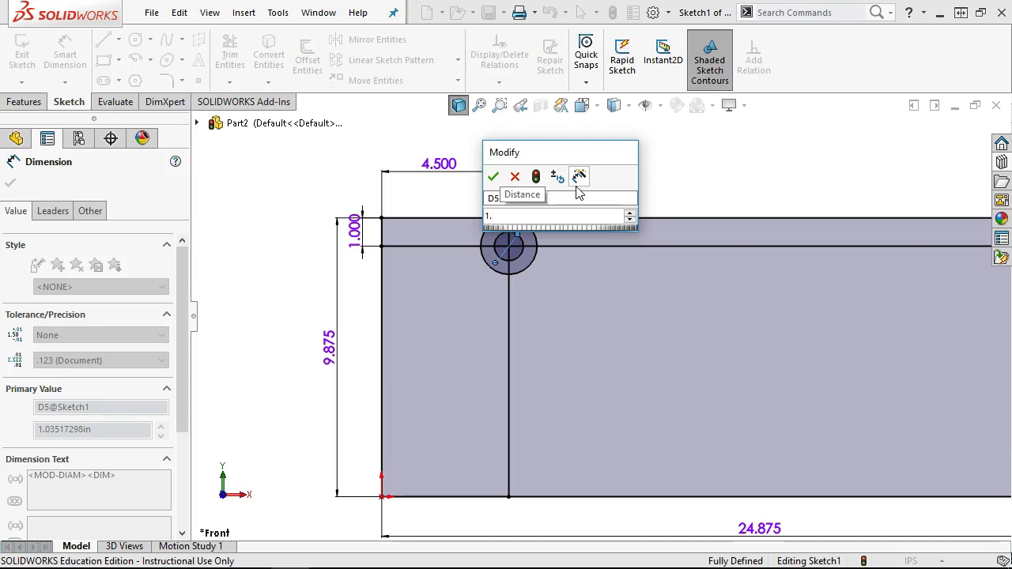
type("1875")
key("Return")
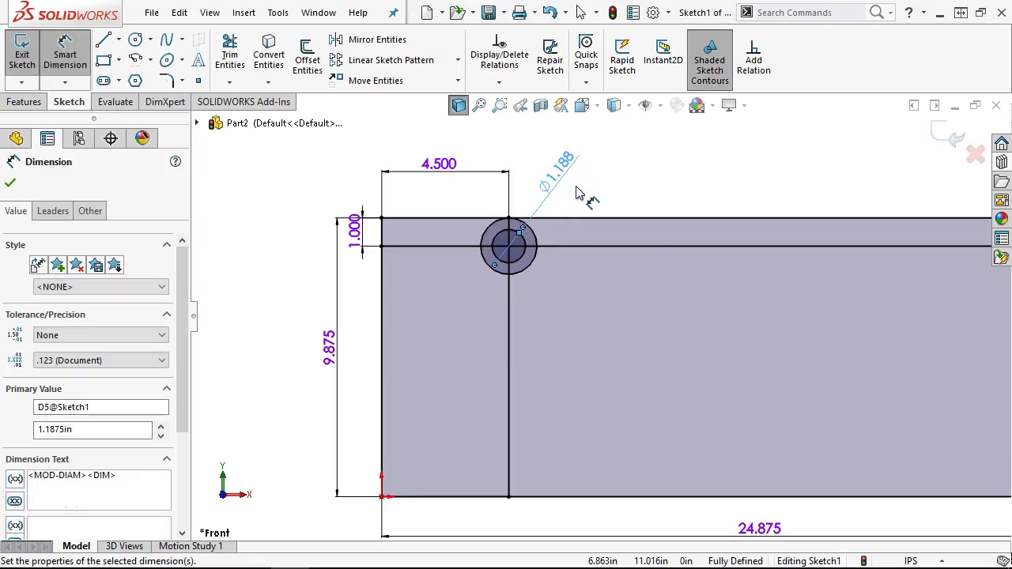
left_click_drag(539, 222, 533, 273)
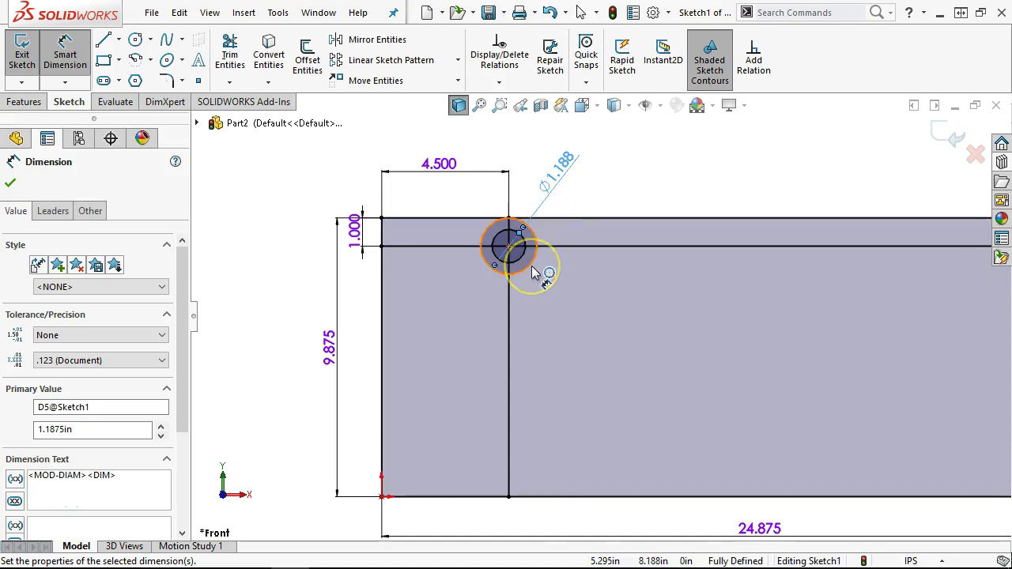
mouse_move(596, 234)
left_mouse_down()
mouse_move(605, 245)
mouse_move(620, 176)
left_mouse_up()
right_click_drag(621, 175, 625, 166)
left_click(648, 215)
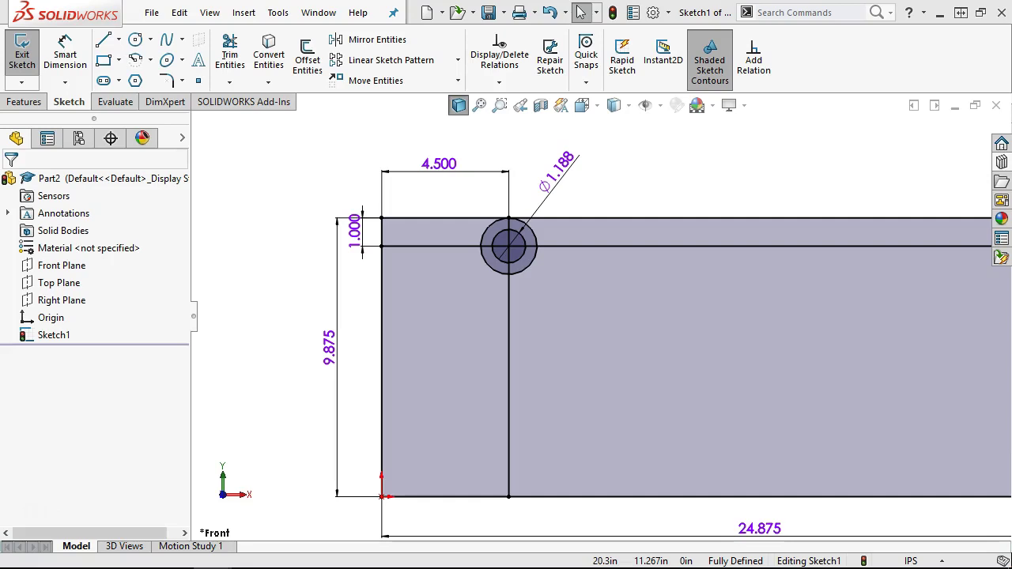
Sketch a sloping line tangent to the outer circle's upper left side, ending on the rectangle's left edge.
left_click(104, 39)
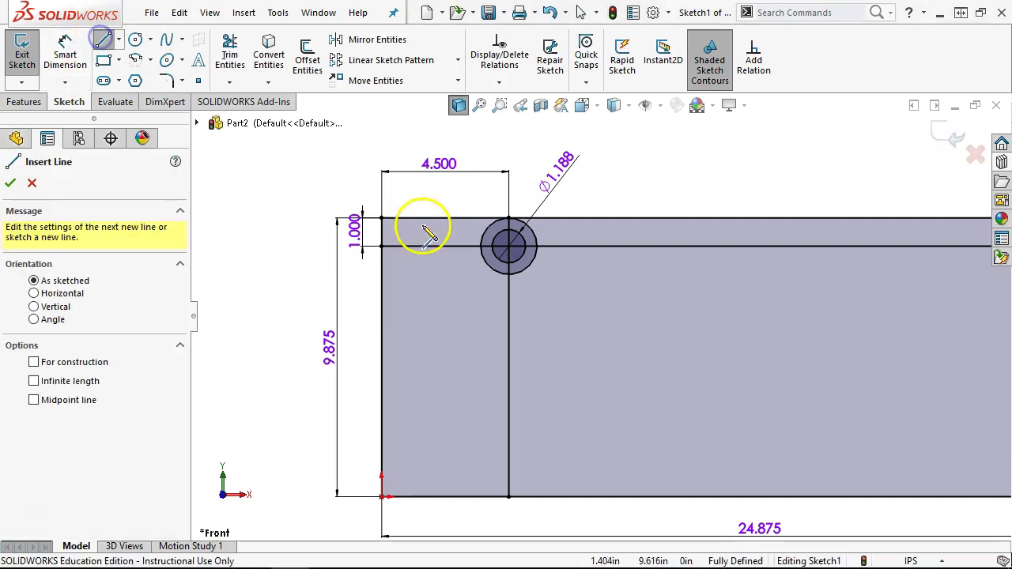
left_click(508, 219)
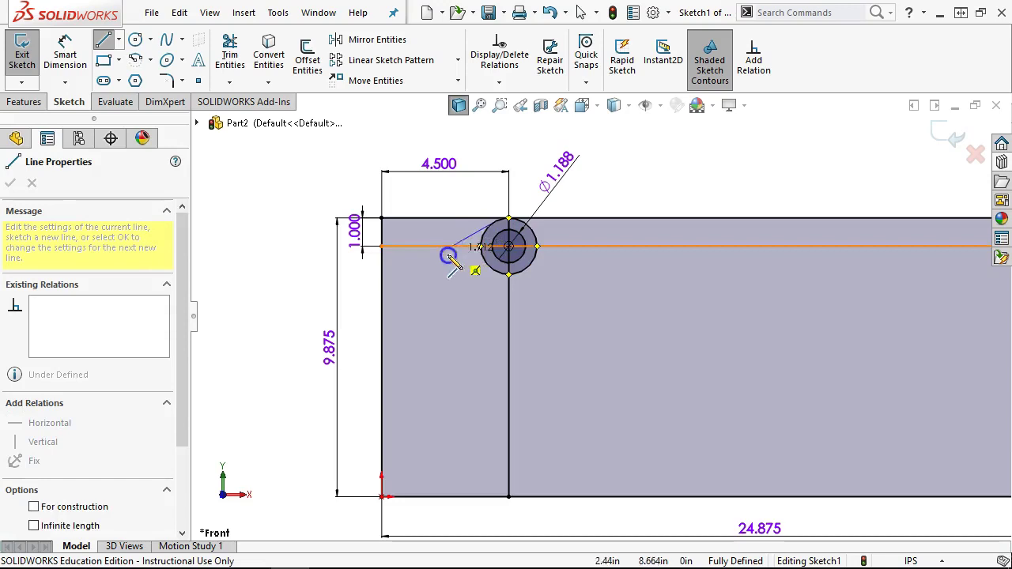
left_click(382, 325)
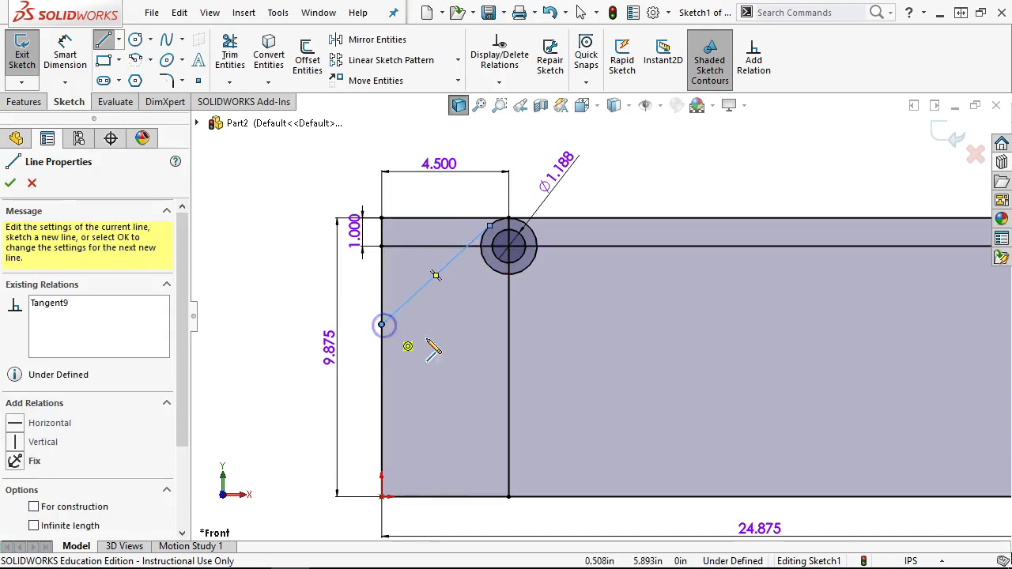
Sketch a second line tangent to the outer circle's right side, running steeply down and to the right inside the rectangle.
left_click(538, 245)
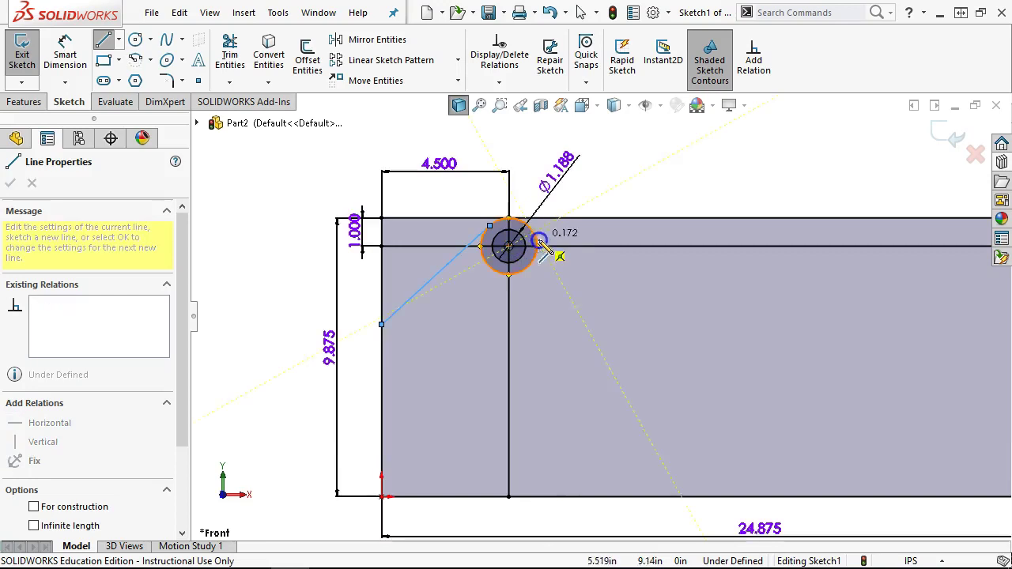
double_click(579, 390)
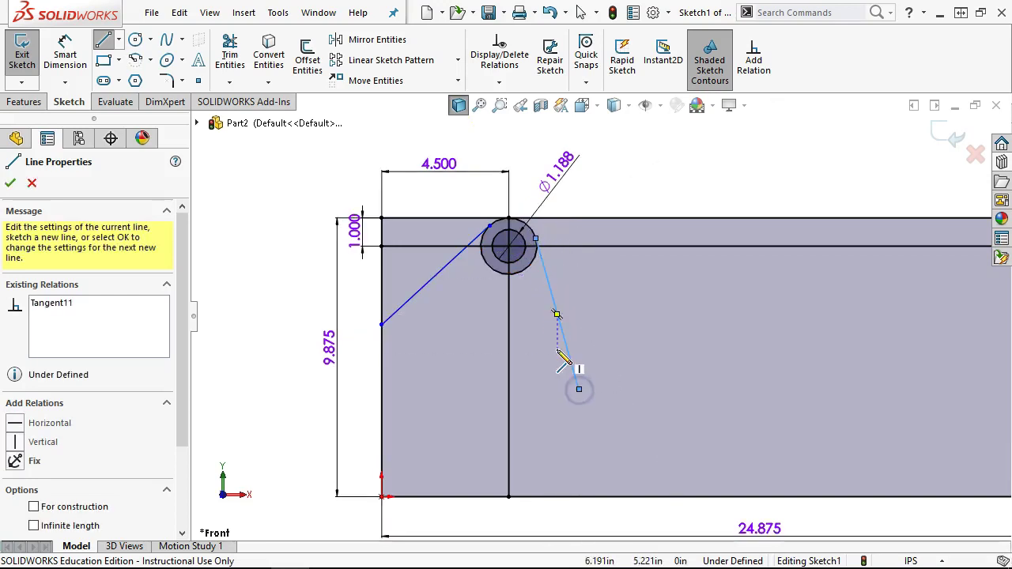
right_click(622, 333)
left_click(649, 340)
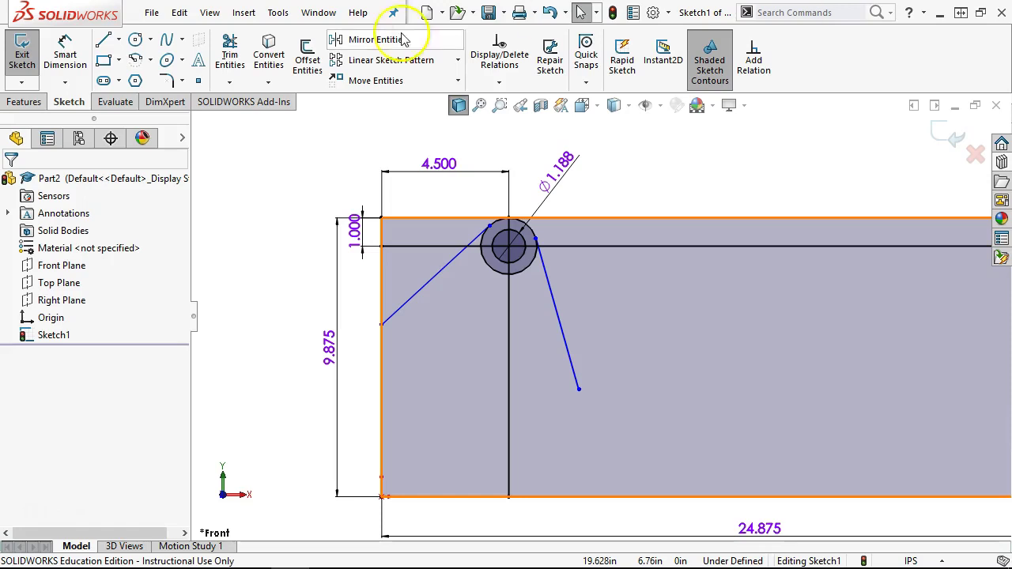
Sketch a horizontal line about 7 in long from the steep tangent line's lower end to the rectangle's left edge.
left_click(104, 40)
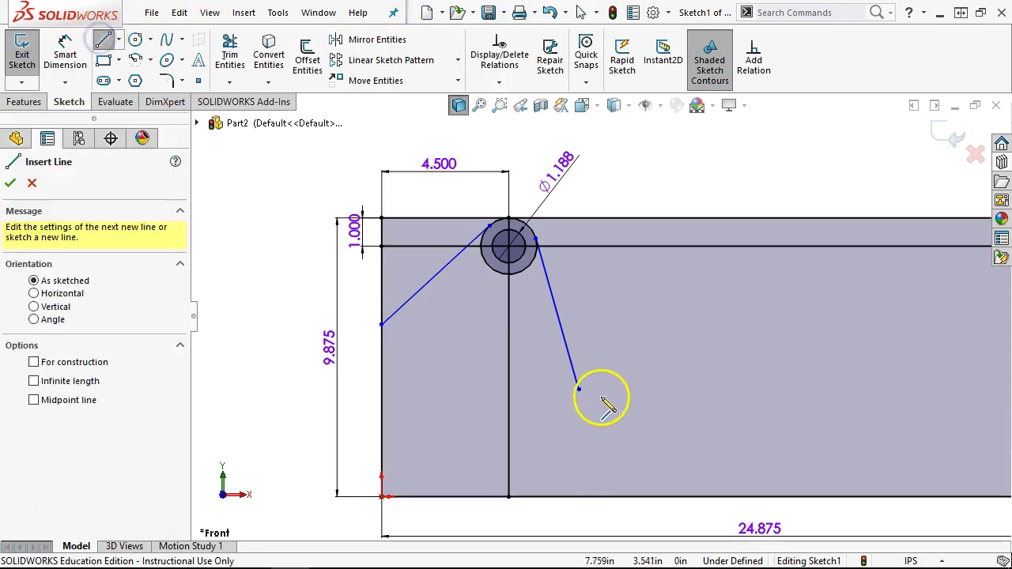
left_click(579, 389)
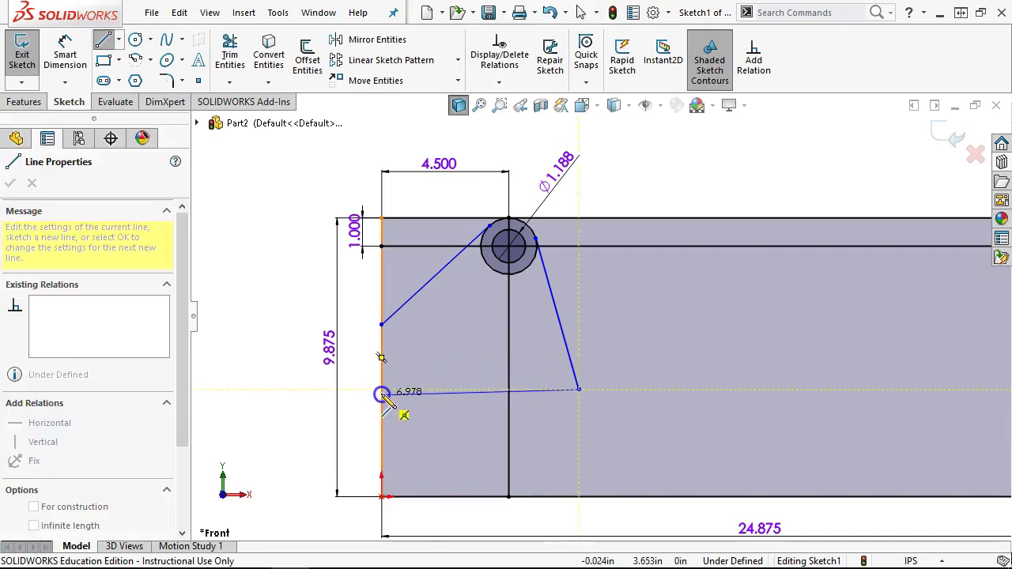
left_click(382, 391)
Dimension the vertical distance between the rectangle's top edge and the new horizontal line as 5.5 in.
right_click(671, 153)
left_click(831, 129)
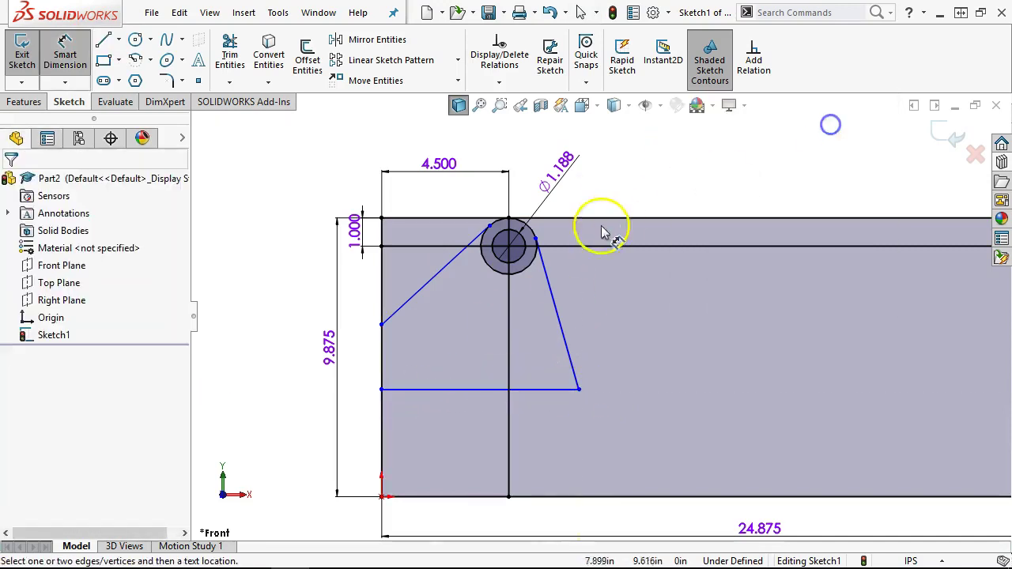
left_click(453, 222)
left_click(434, 389)
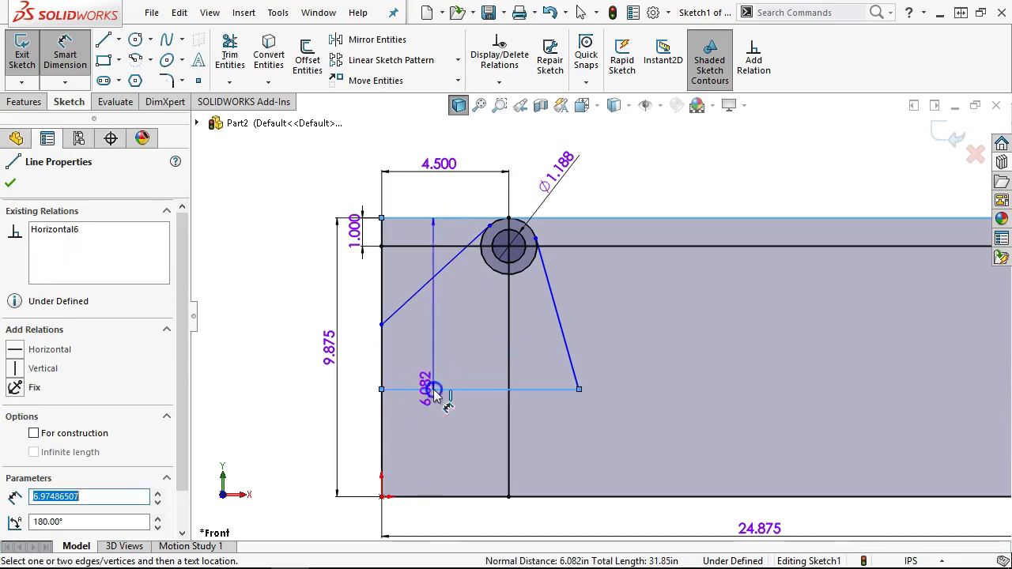
left_click(361, 324)
type("5.5")
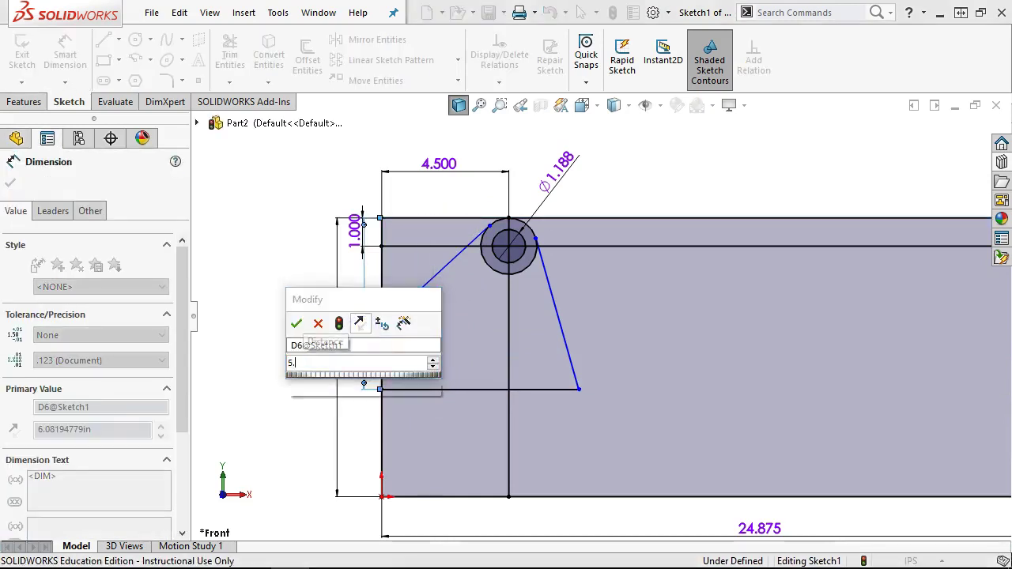
key("Return")
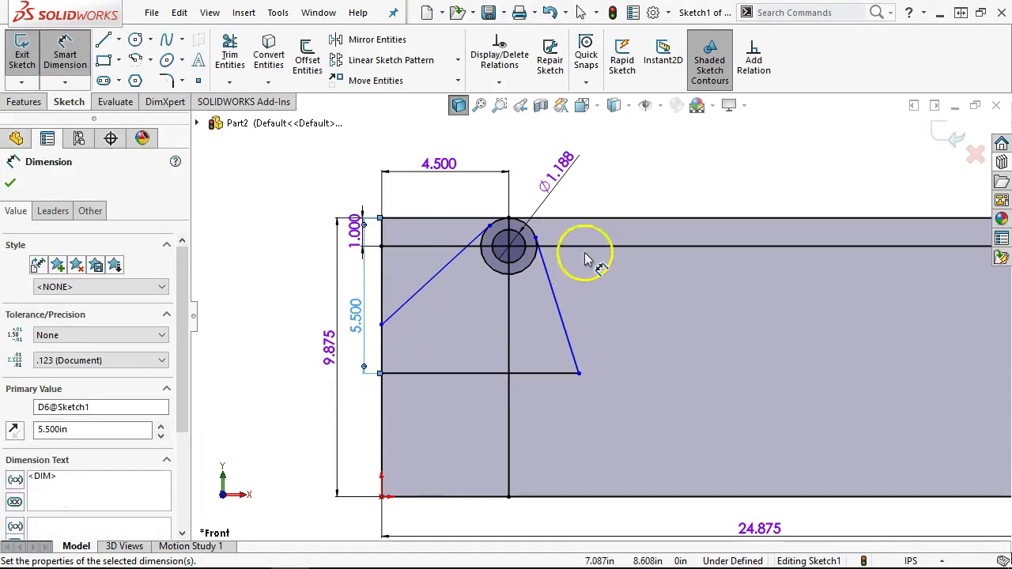
right_click(621, 196)
left_click(662, 229)
Sketch a horizontal line from the sloping tangent line's end on the left edge across to the steep tangent line.
left_click(95, 41)
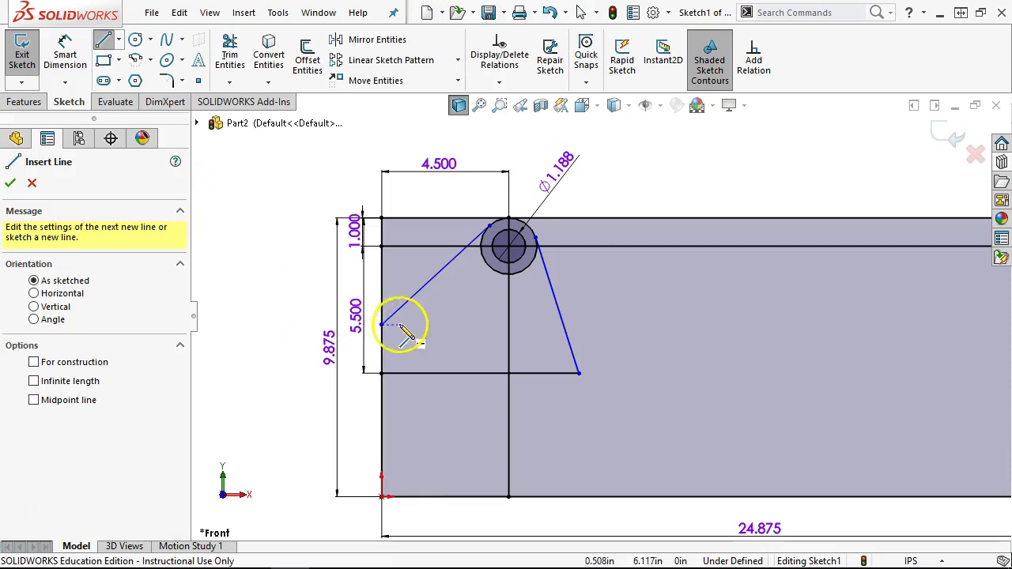
left_click(381, 324)
left_click(563, 324)
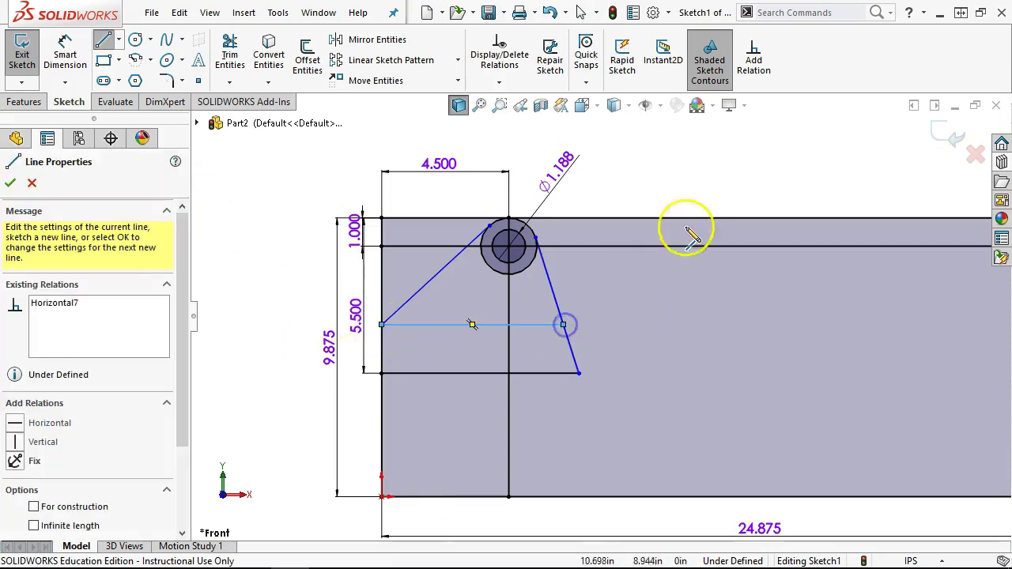
right_click(669, 174)
left_click(713, 188)
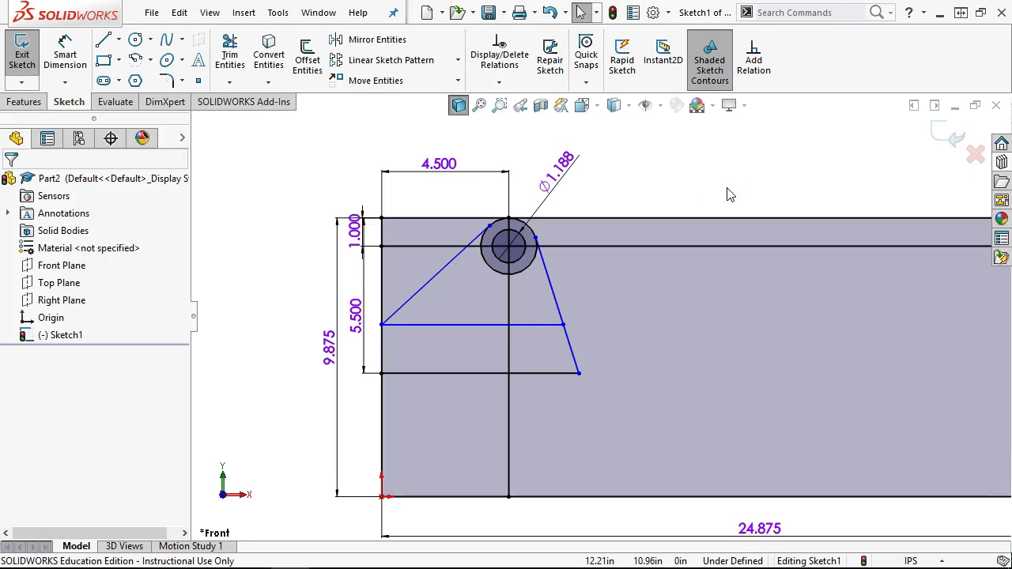
Sketch a vertical line from the steep tangent line's lower end down to the rectangle's bottom edge.
left_click(104, 40)
left_click(580, 374)
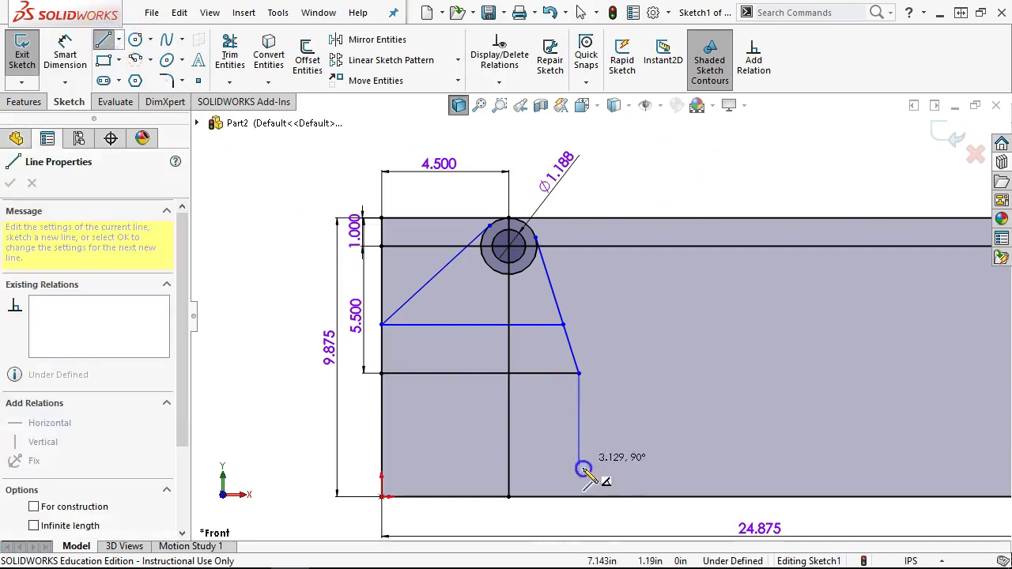
left_click(579, 496)
Dimension the horizontal distance between the rectangle's left edge and the vertical line as 6.625 in.
right_click(669, 163)
left_click(821, 142)
left_click(382, 441)
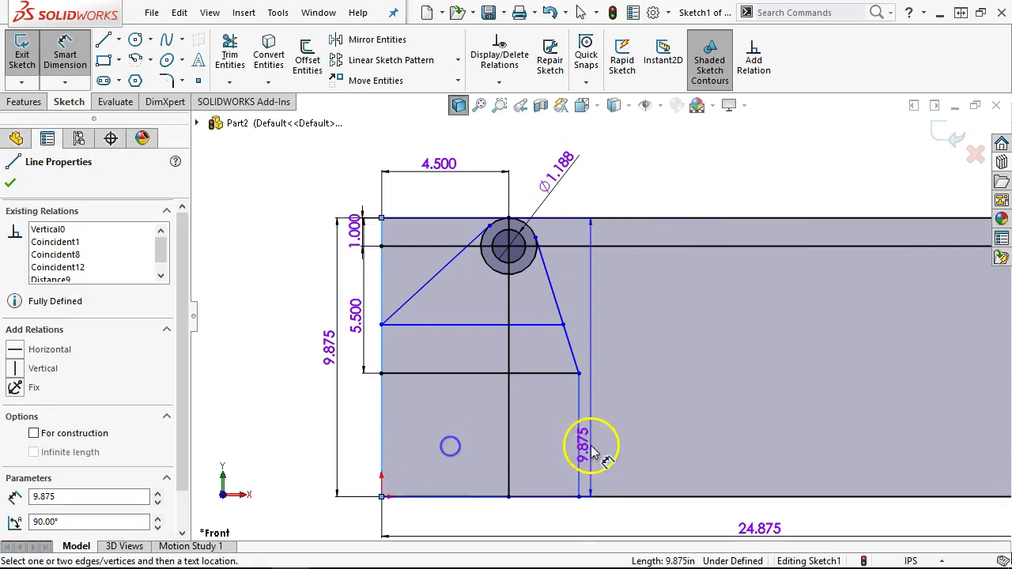
left_click(581, 442)
left_click(470, 525)
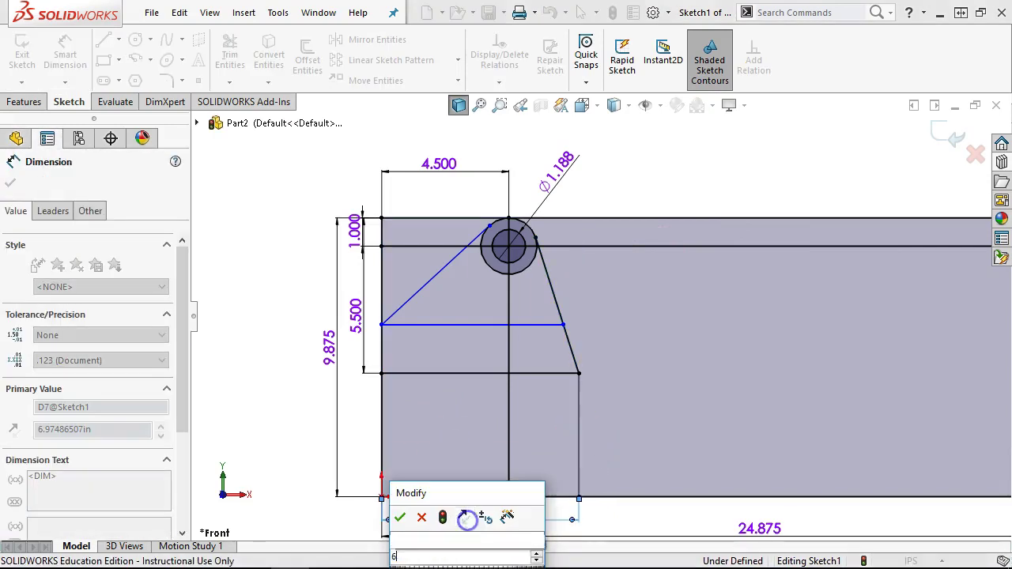
key("Return")
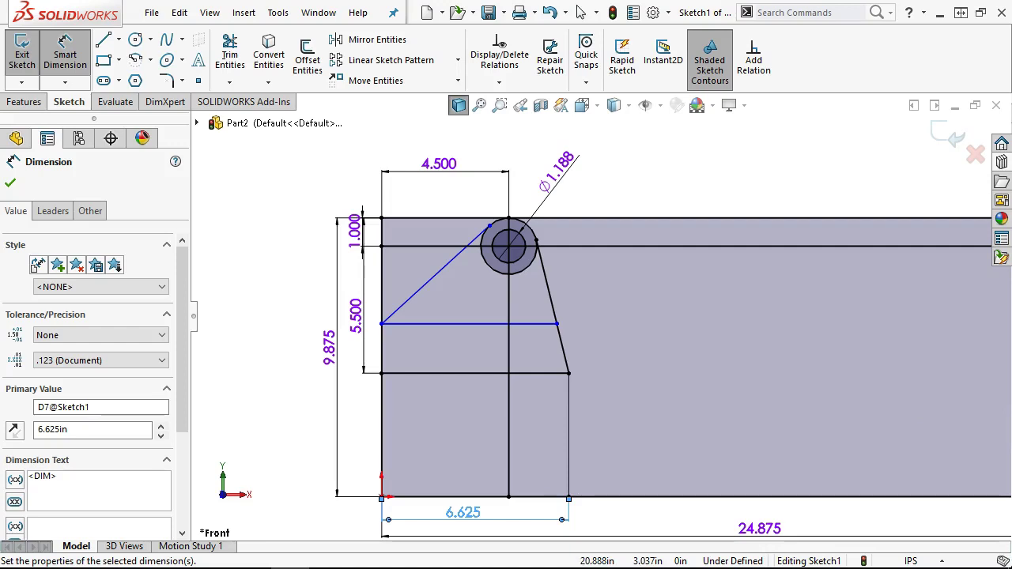
Bring Connecting Rod Fixture.pdf in Adobe Acrobat over the sketch and examine the body's side and front views for the shoulder height.
mouse_move(1011, 12)
left_mouse_down()
mouse_move(960, 39)
mouse_move(498, 25)
left_mouse_up()
left_click_drag(395, 294, 503, 303)
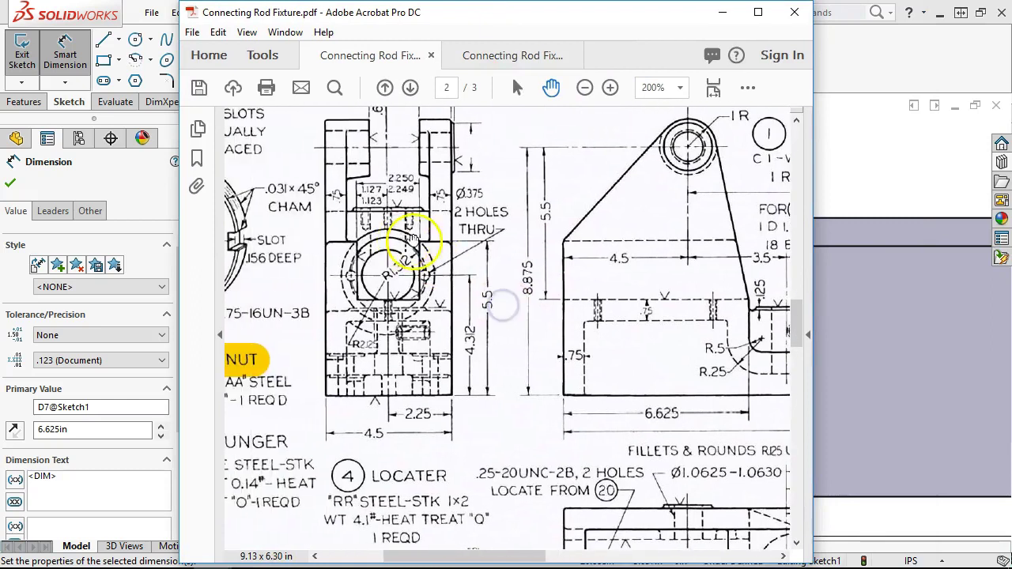